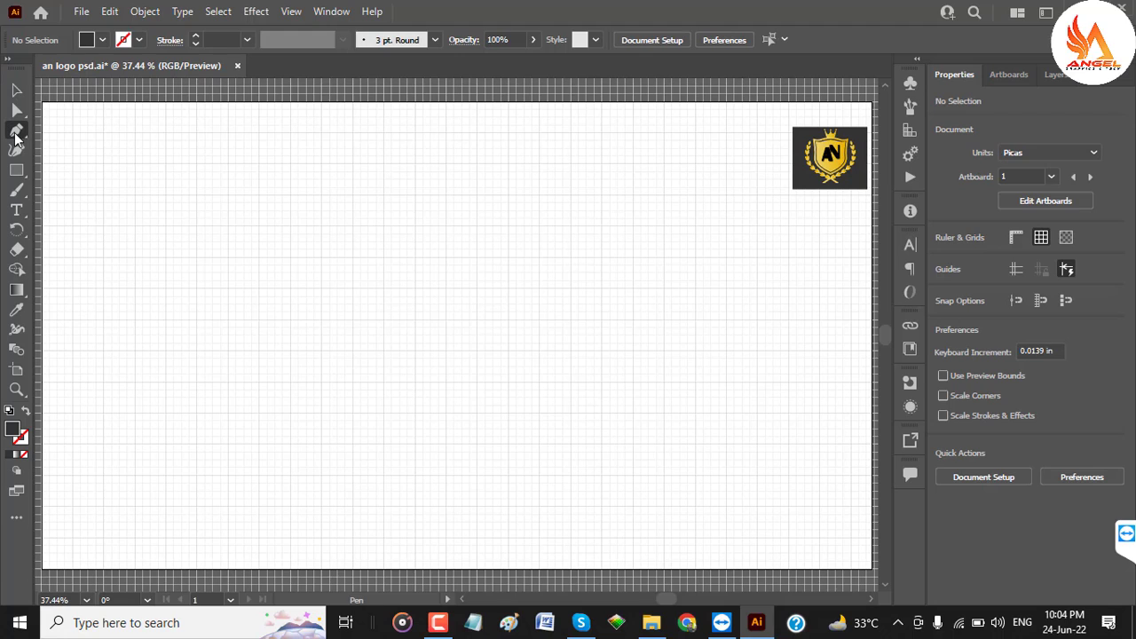
Draw a horizontal path about 4.06 in wide in the artboard's upper middle and bend it into a shallow wave with the Curvature tool
left_click(353, 226)
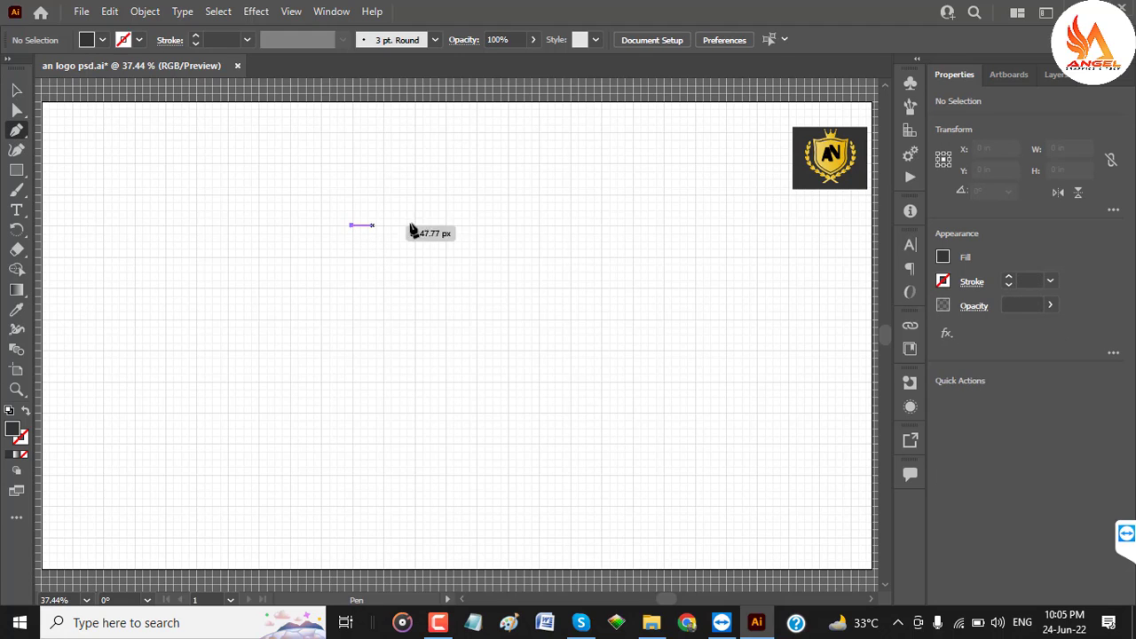
left_click(477, 225)
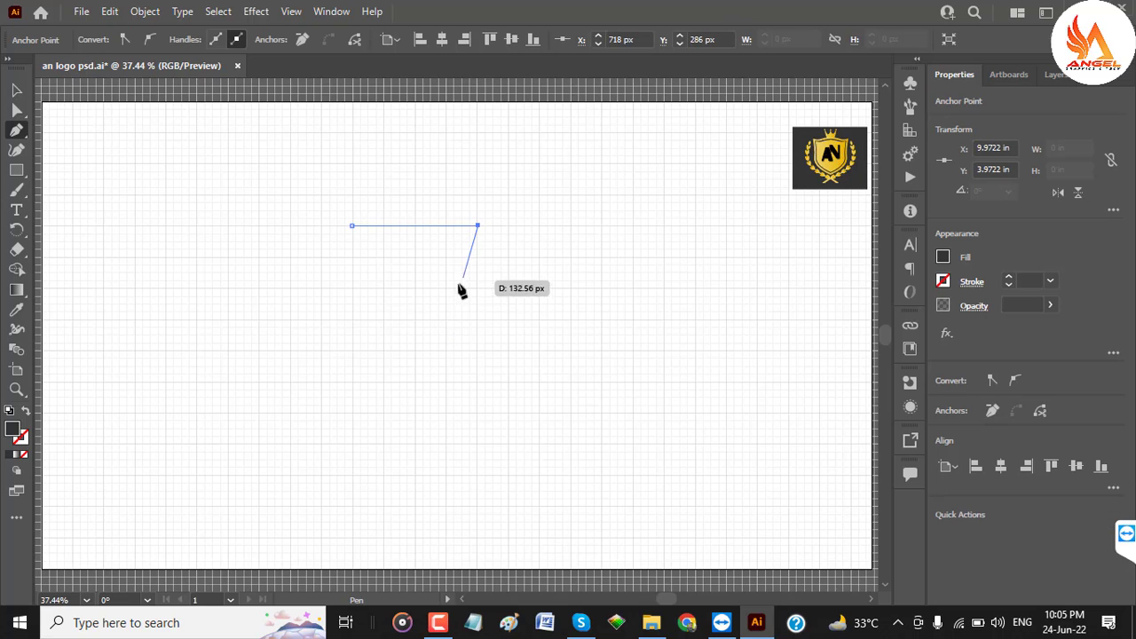
left_click(16, 149)
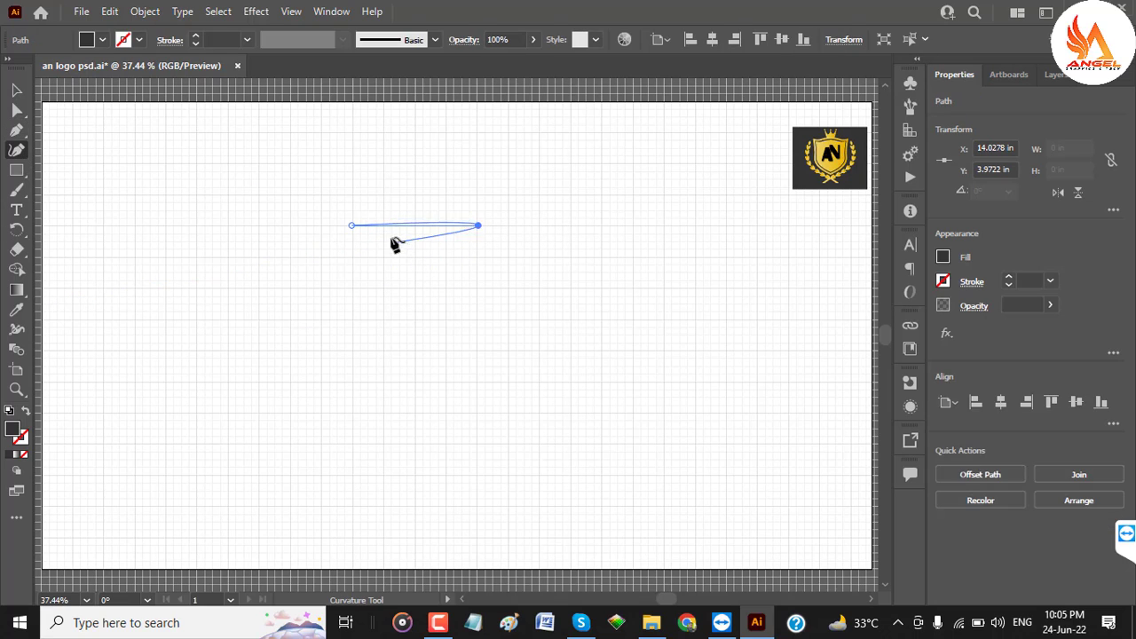
mouse_move(369, 227)
left_mouse_down()
mouse_move(411, 255)
mouse_move(371, 242)
mouse_move(368, 223)
mouse_move(371, 233)
left_mouse_up()
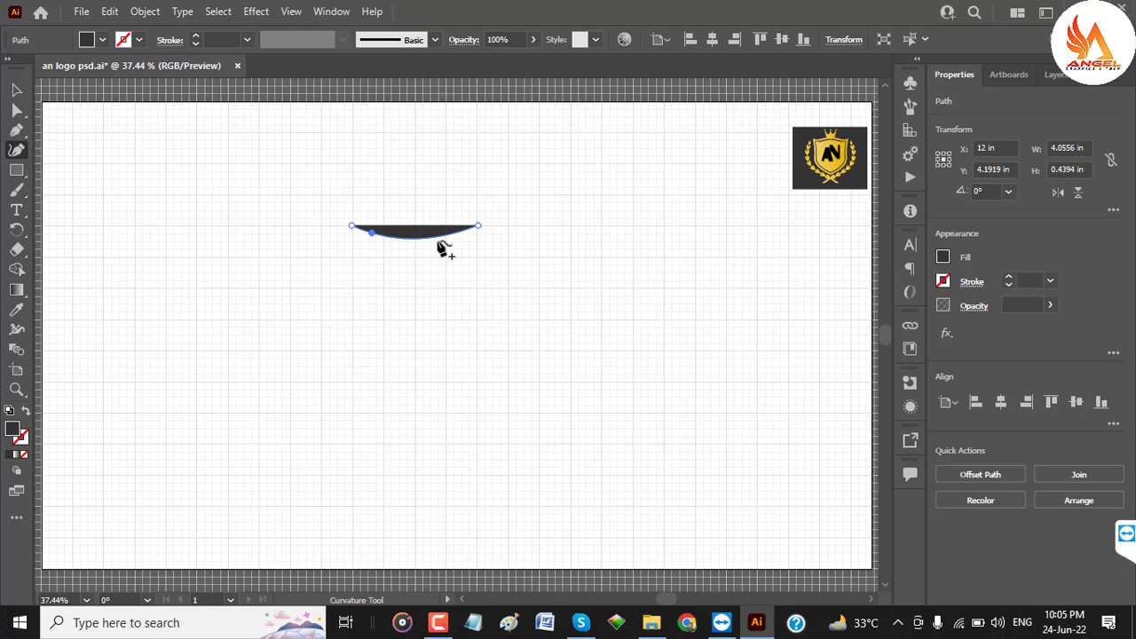
left_click_drag(433, 239, 479, 219)
left_click(479, 225)
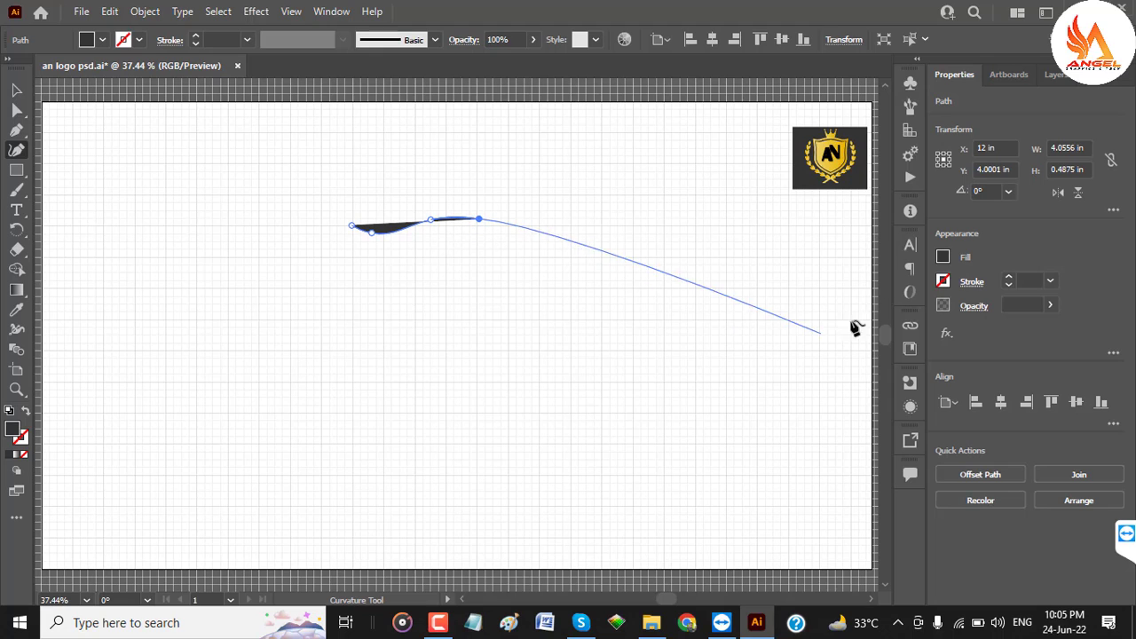
Remove the fill from the wavy path by setting it to None
left_click(934, 260)
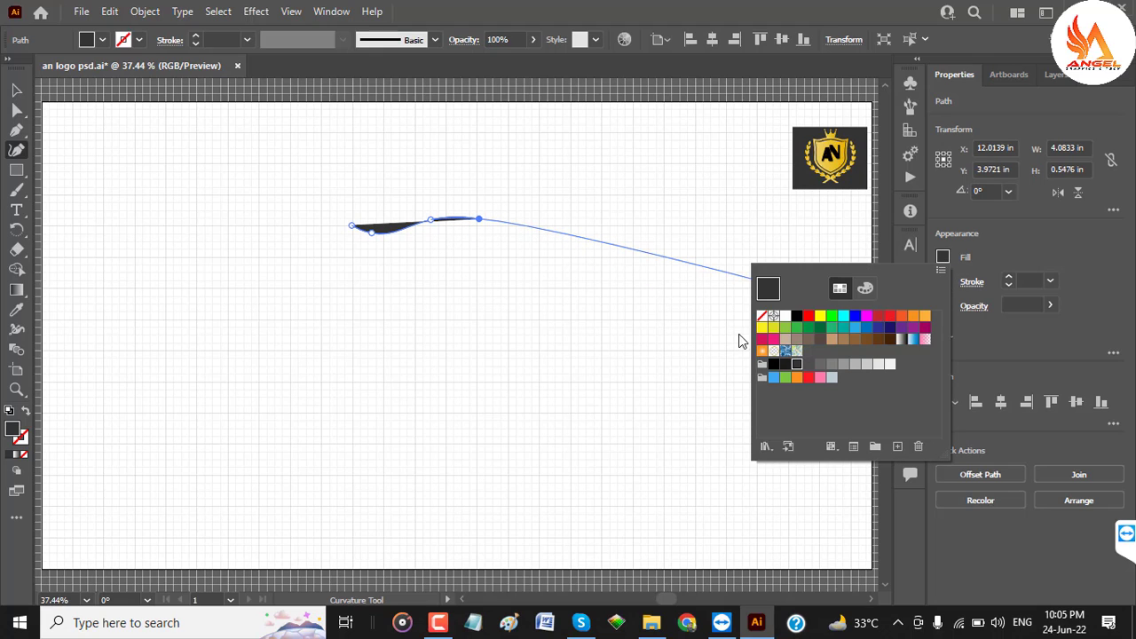
left_click(763, 316)
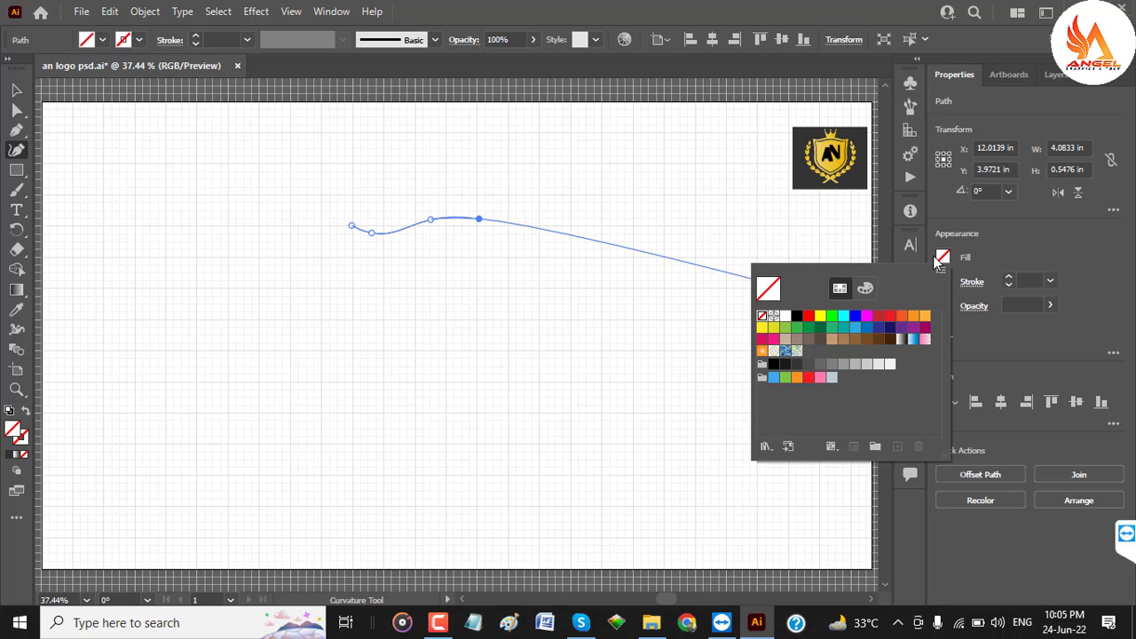
left_click(937, 262)
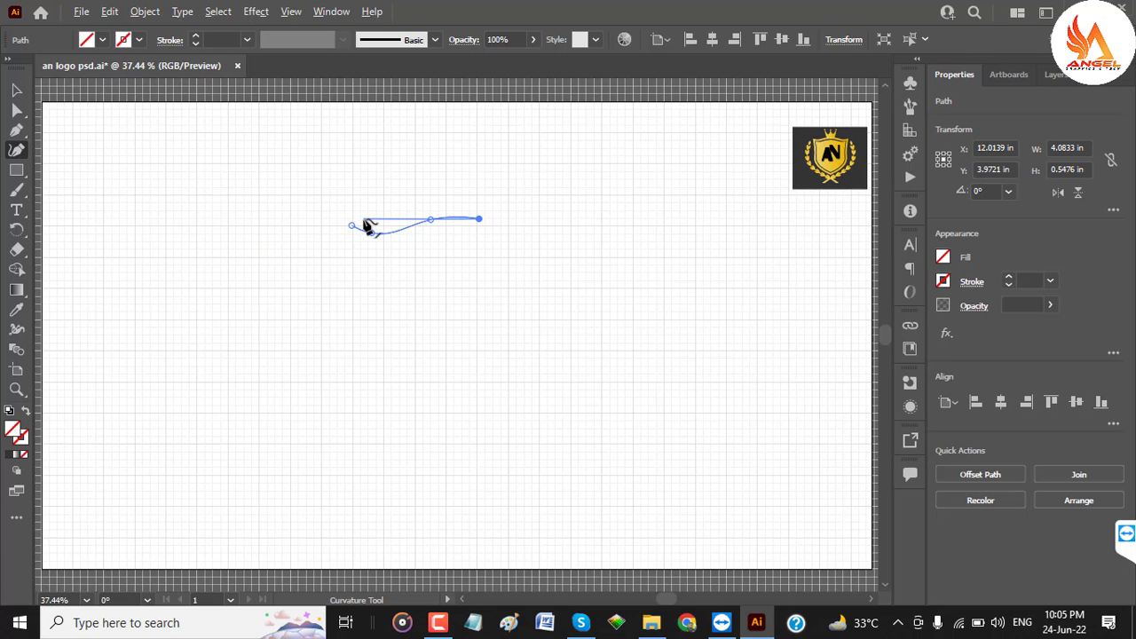
Smooth the wavy path by raising its left dip point and moving its right end point slightly up and inward
scroll(364, 225, "up", 5)
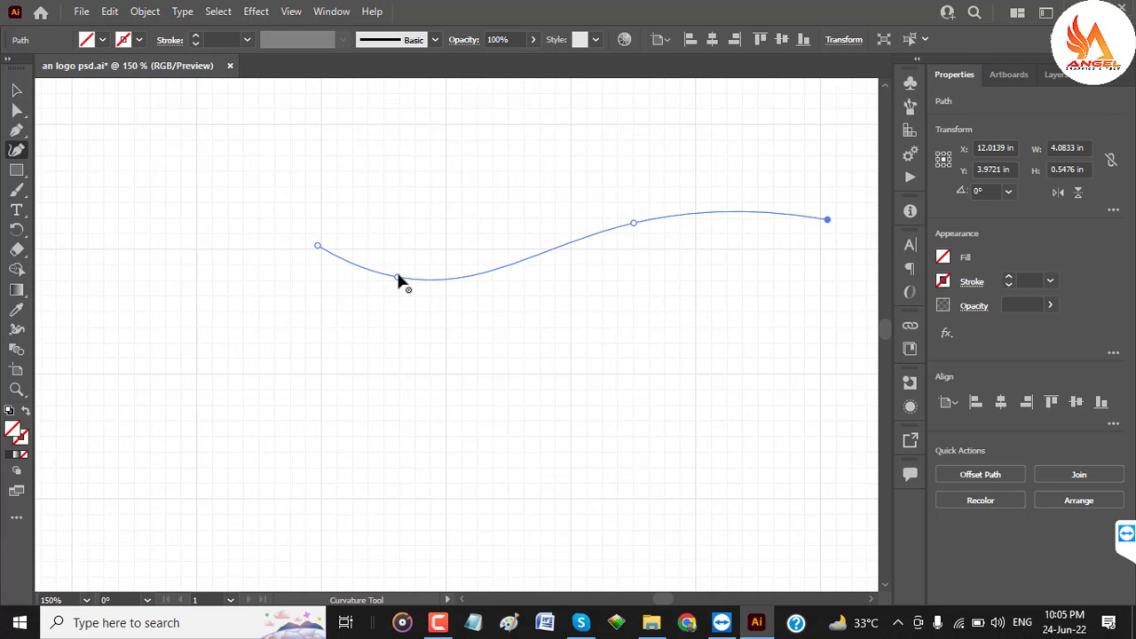
left_click_drag(398, 275, 398, 252)
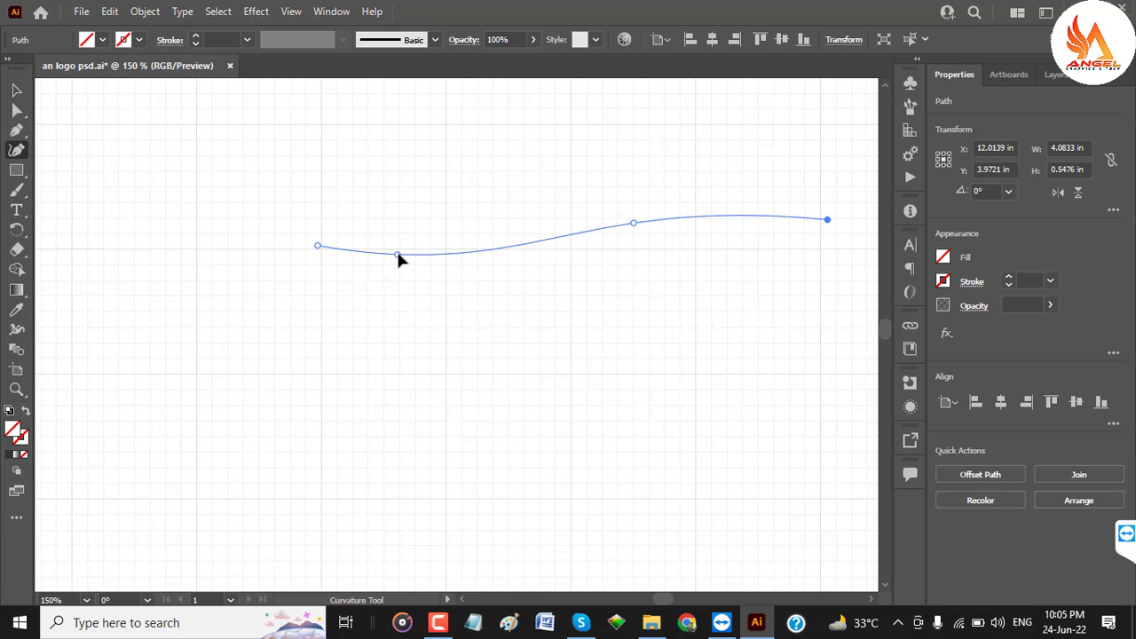
scroll(398, 256, "down", 3)
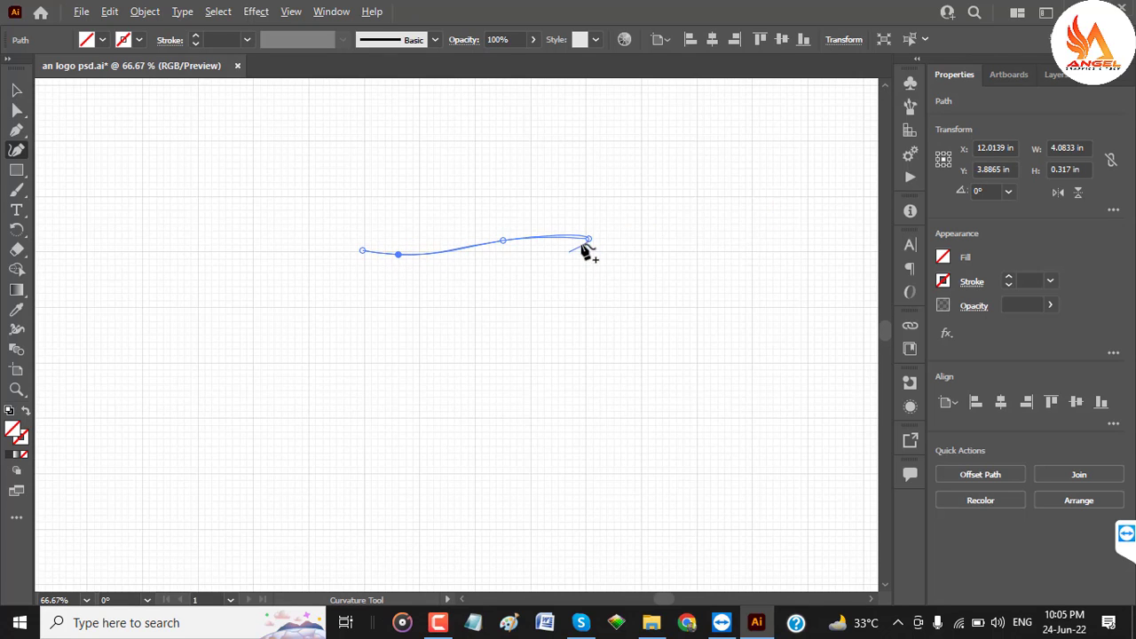
scroll(585, 249, "up", 3)
scroll(614, 222, "up", 2)
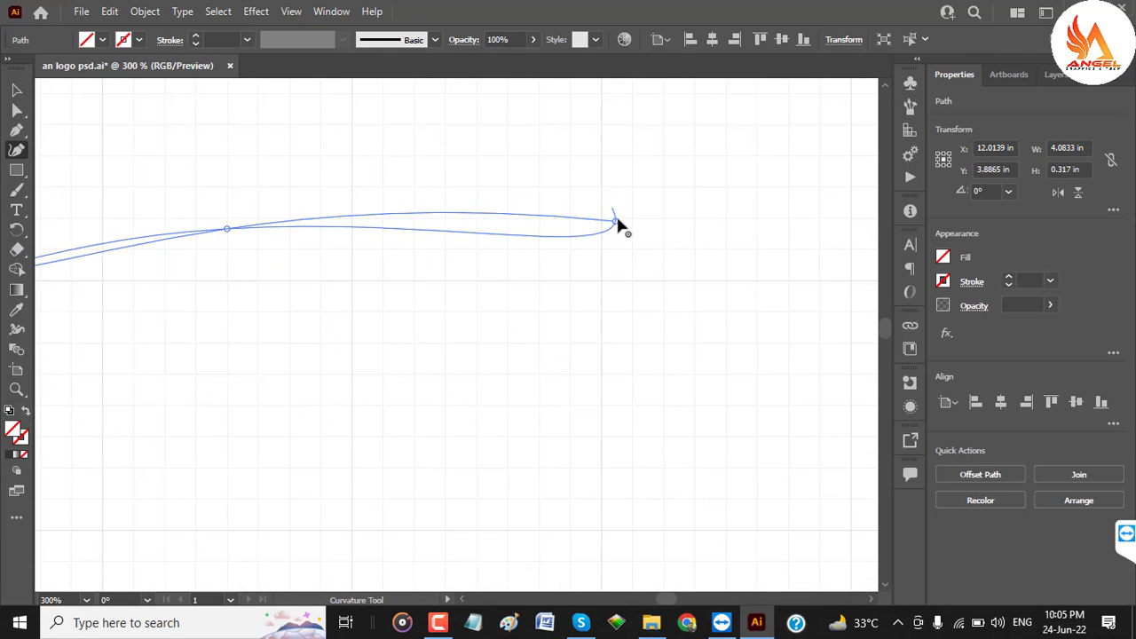
left_click_drag(610, 216, 601, 202)
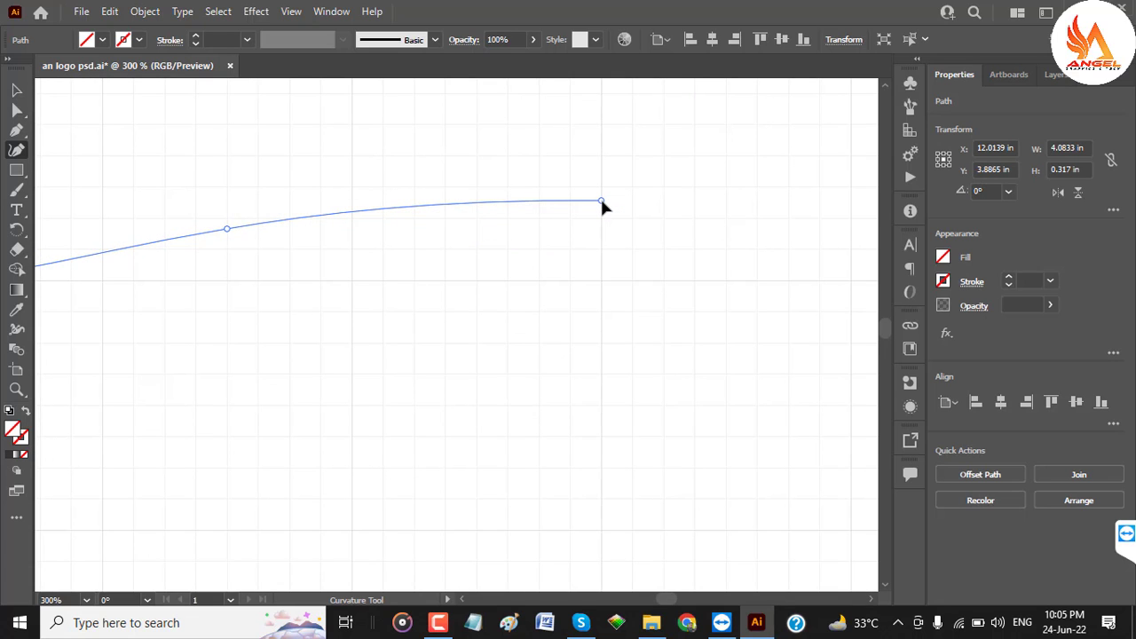
scroll(602, 211, "down", 4)
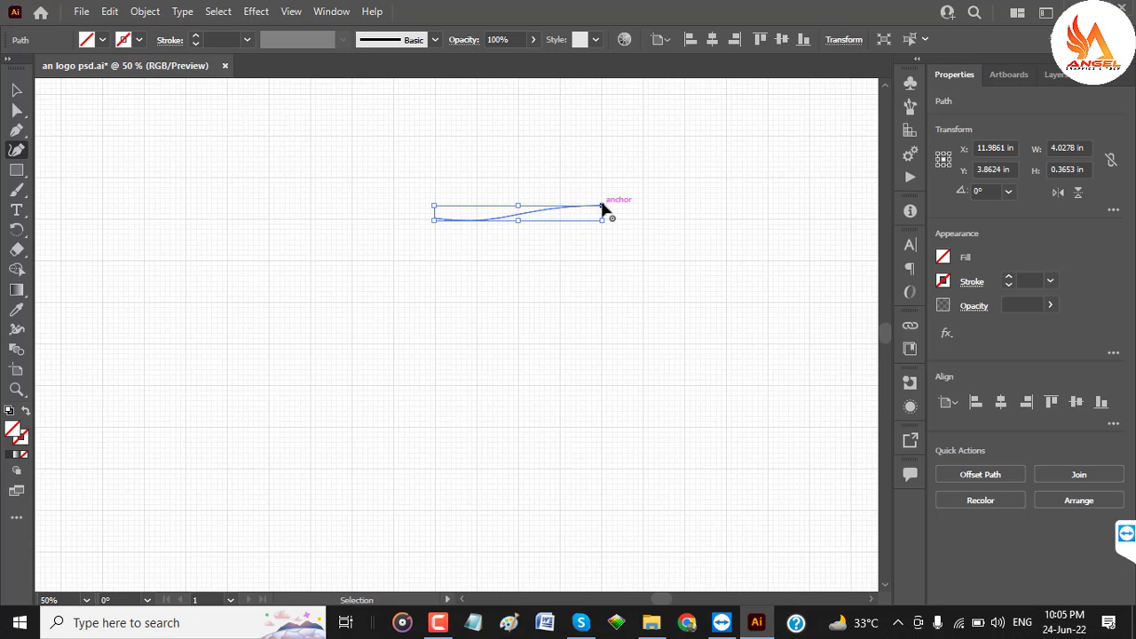
key("ctrl+0")
Apply a 1 pt stroke to the wavy path and deselect it
left_click(16, 90)
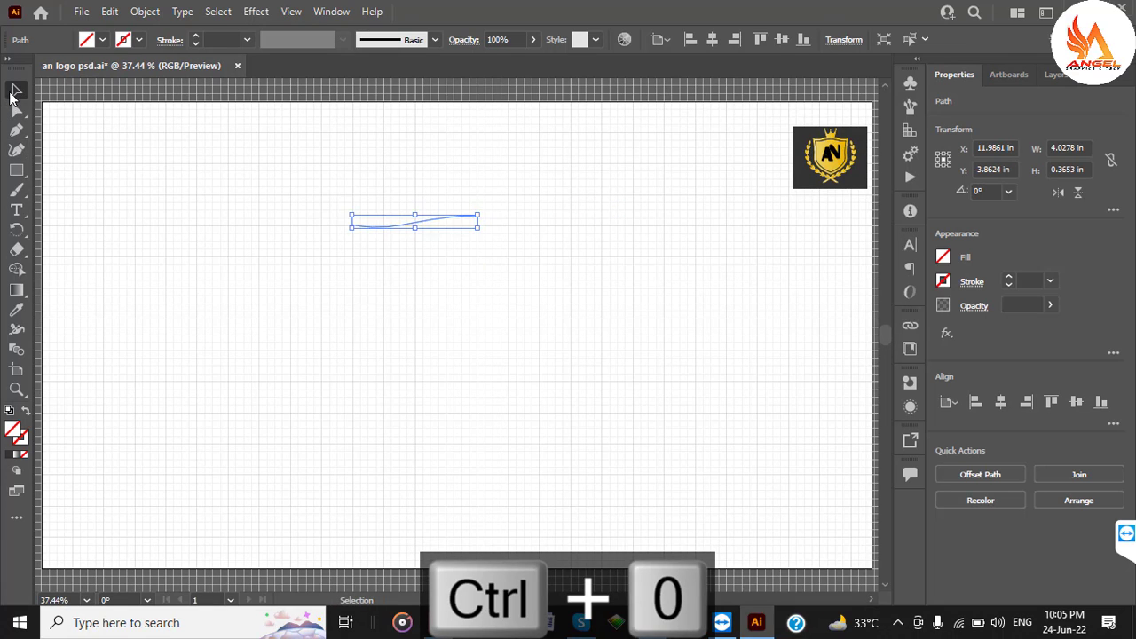
left_click(219, 257)
left_click_drag(294, 177, 494, 284)
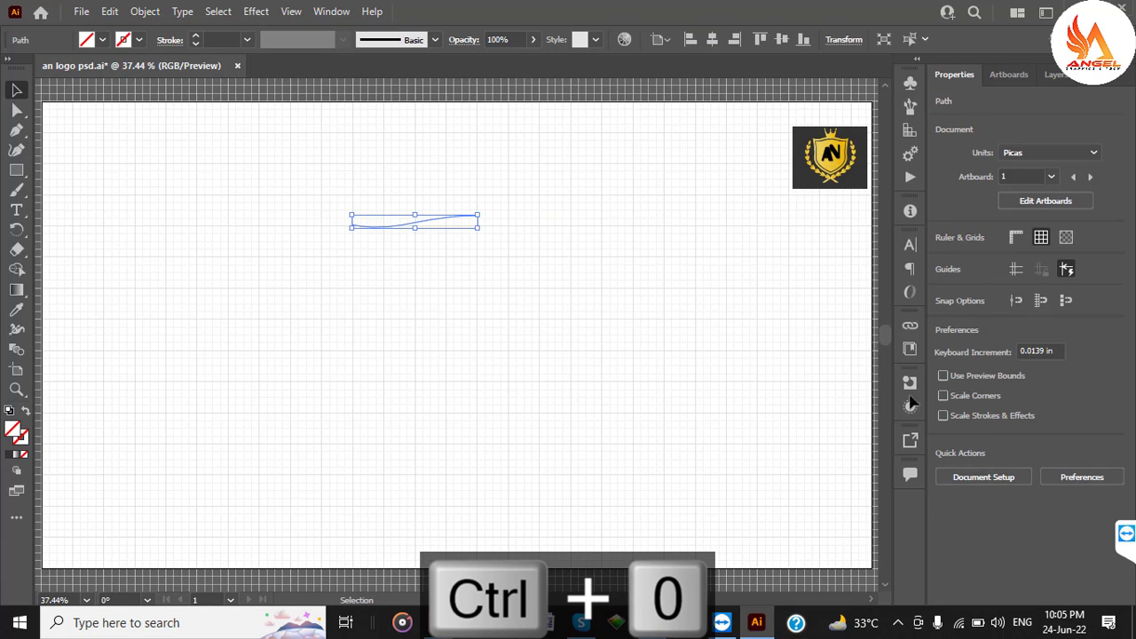
left_click(1028, 281)
type("1")
key("Return")
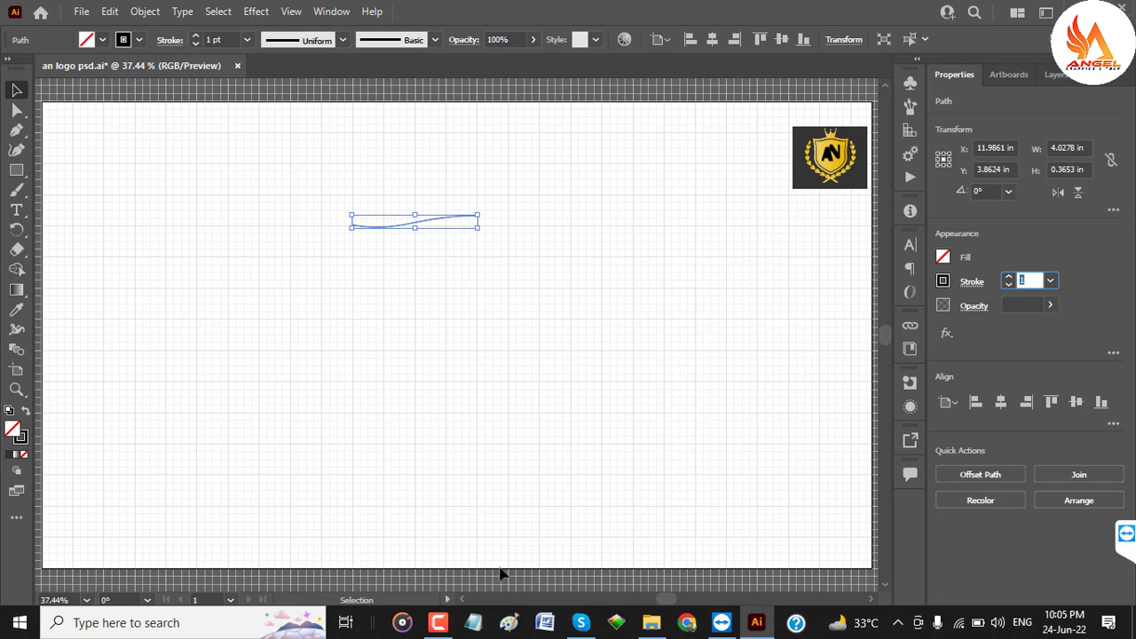
left_click(292, 381)
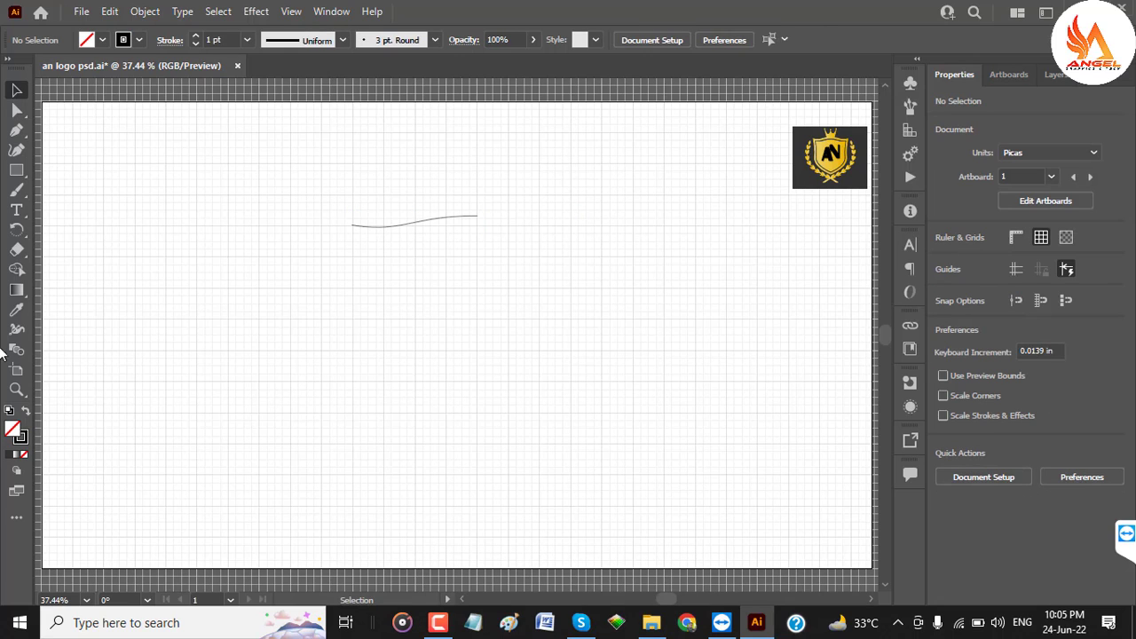
Extend the path from its left end with a straight diagonal segment down to below its right end, about 7.3 in tall overall
left_click(16, 130)
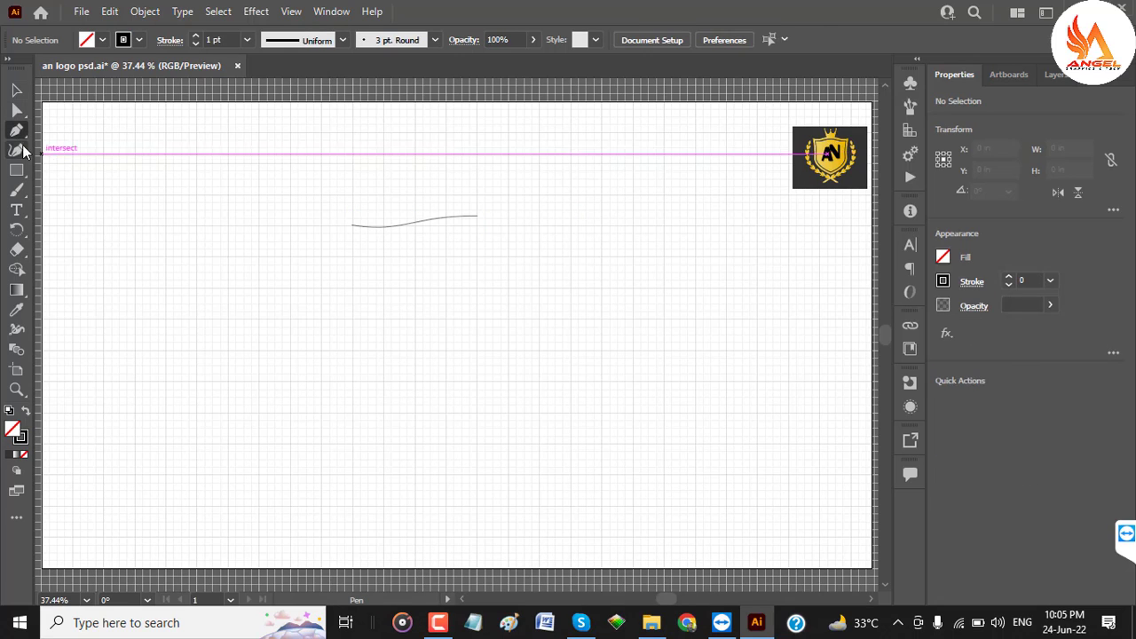
left_click(352, 224)
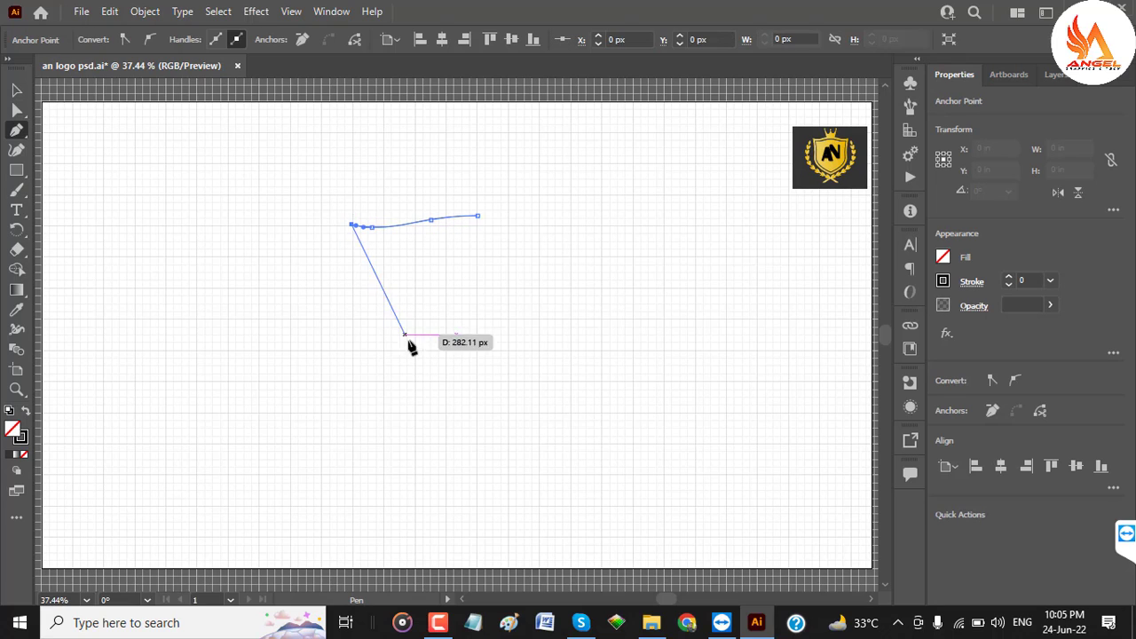
left_click(478, 443)
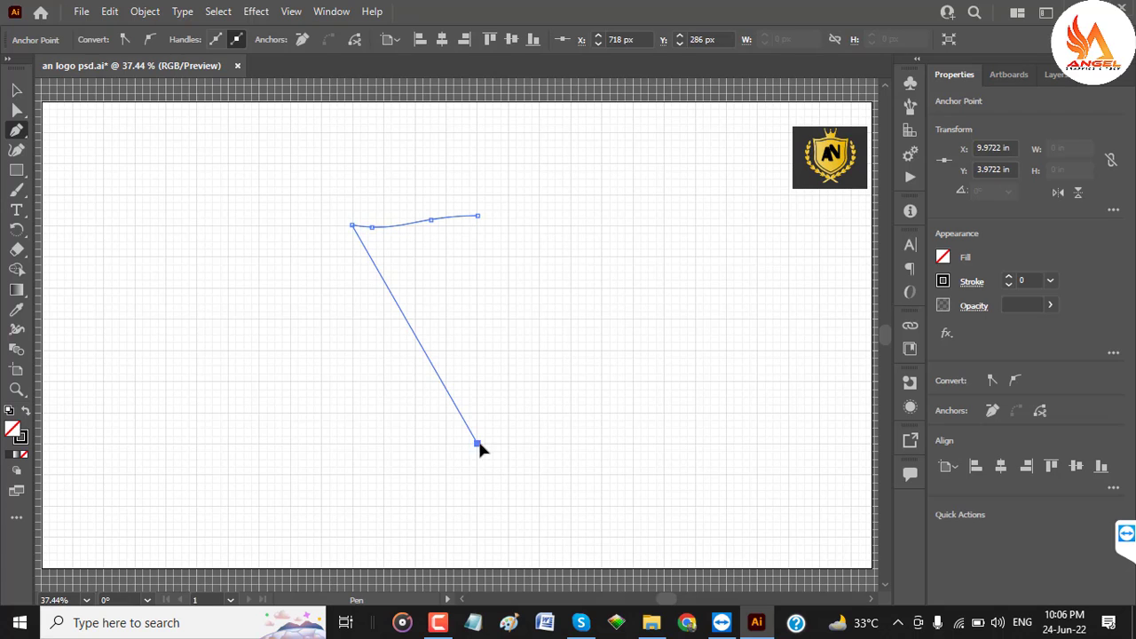
Bend the diagonal segment into a curved shield side with two curvature points, and lower its bottom end so the path is about 8.05 in tall
left_click(16, 149)
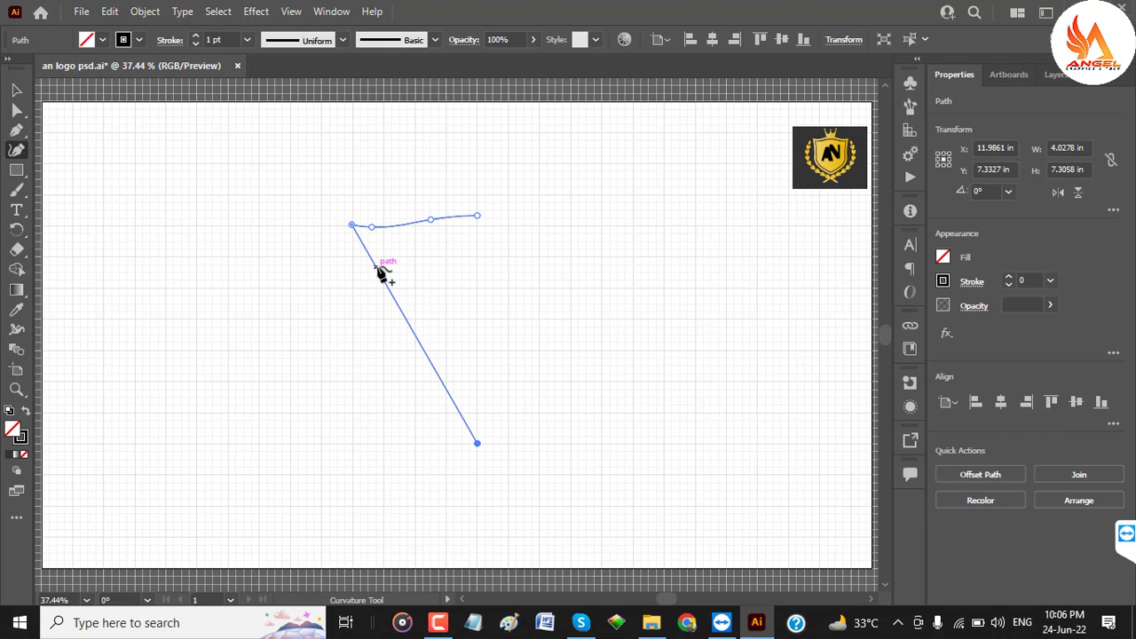
left_click_drag(423, 348, 383, 382)
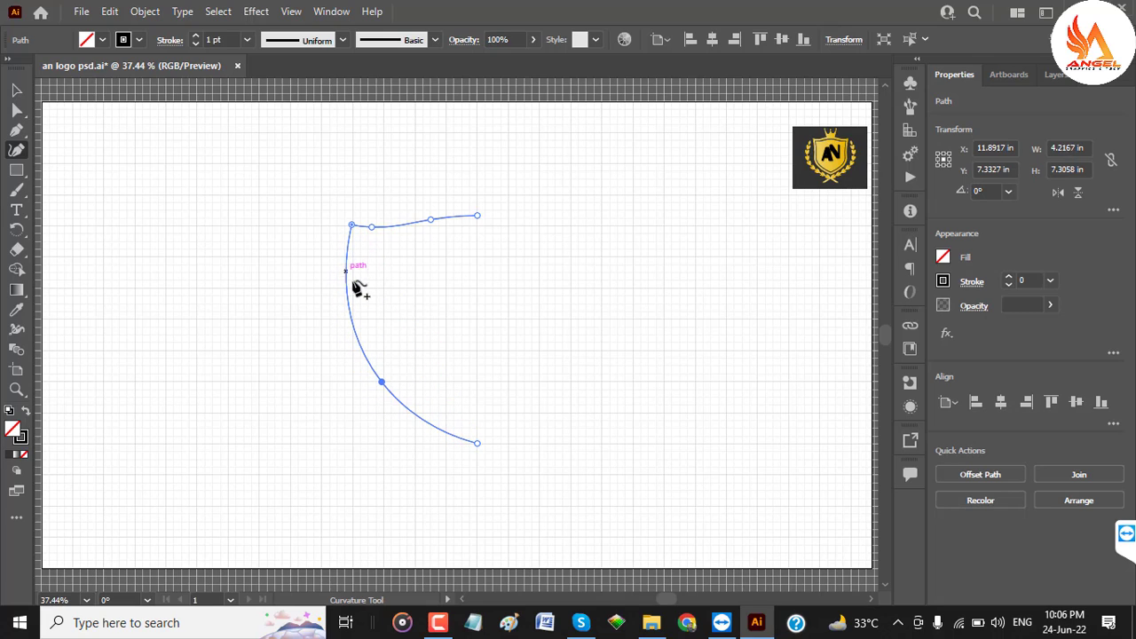
mouse_move(349, 284)
left_mouse_down()
mouse_move(370, 290)
mouse_move(363, 272)
left_mouse_up()
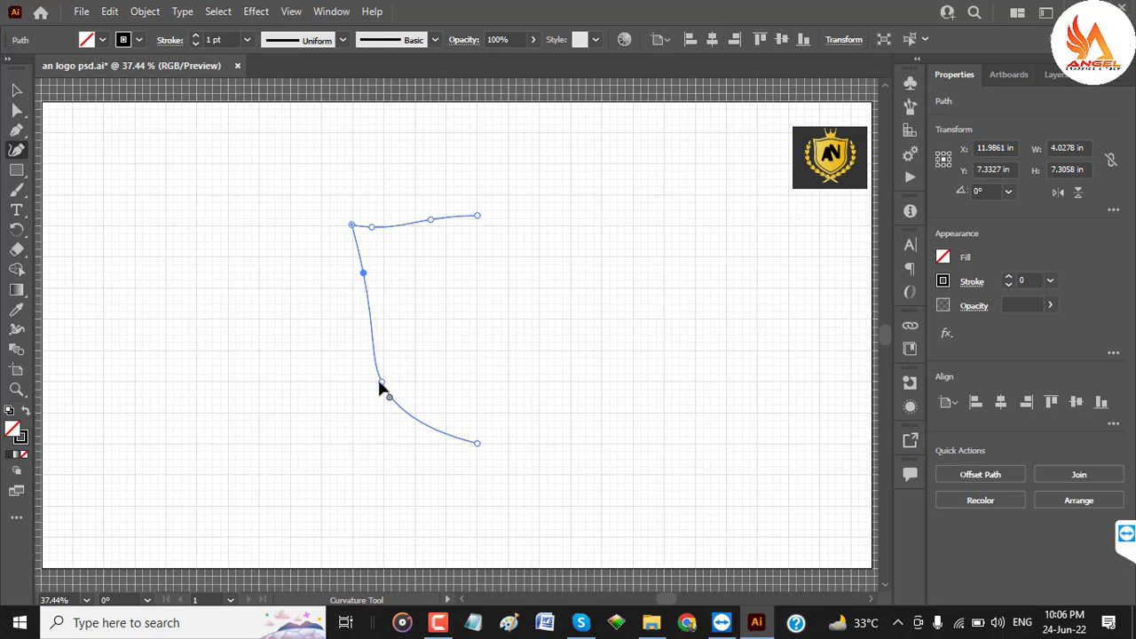
mouse_move(381, 380)
left_mouse_down()
mouse_move(370, 373)
mouse_move(370, 383)
left_mouse_up()
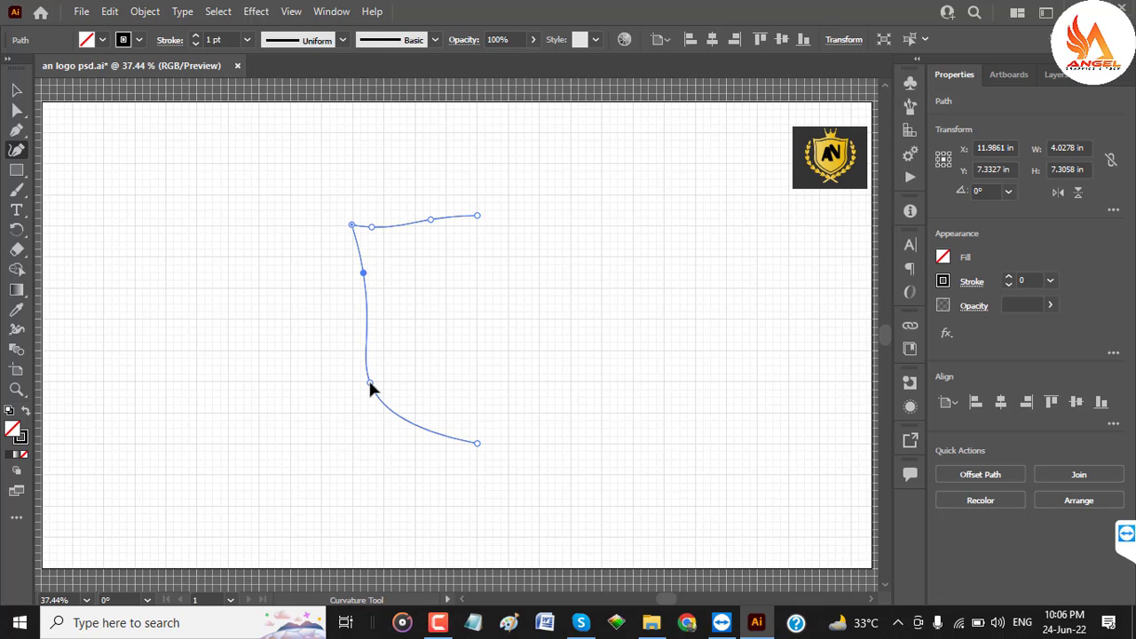
left_click(370, 383)
left_click_drag(477, 444, 478, 466)
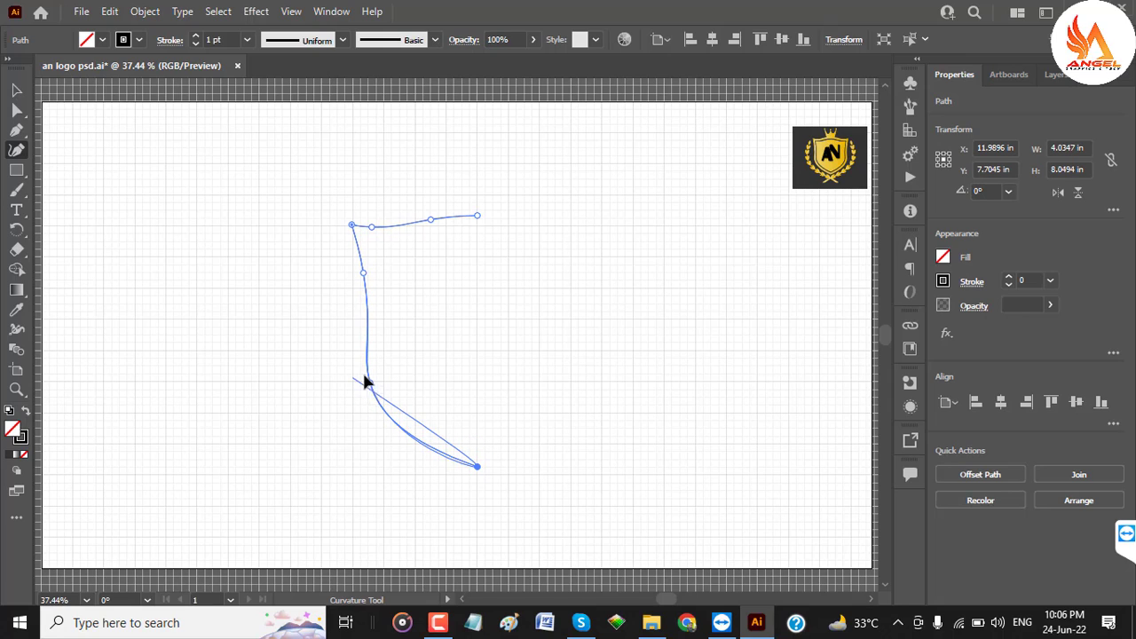
left_click_drag(364, 374, 364, 362)
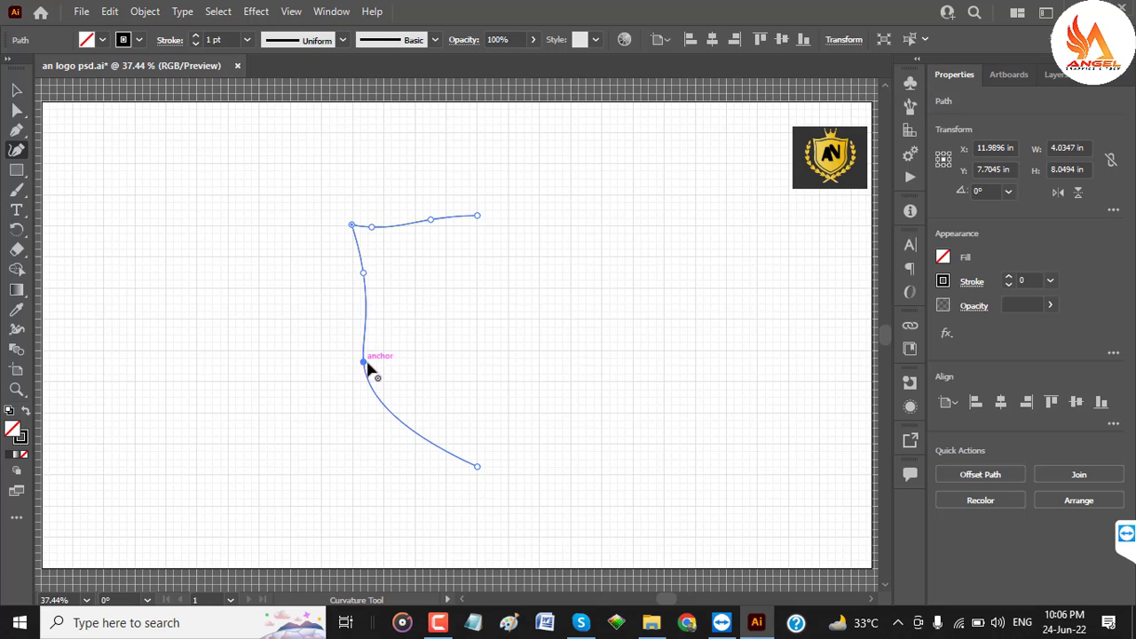
Create a reflected copy of the half-shield path across the vertical axis
left_click(16, 90)
left_click(156, 256)
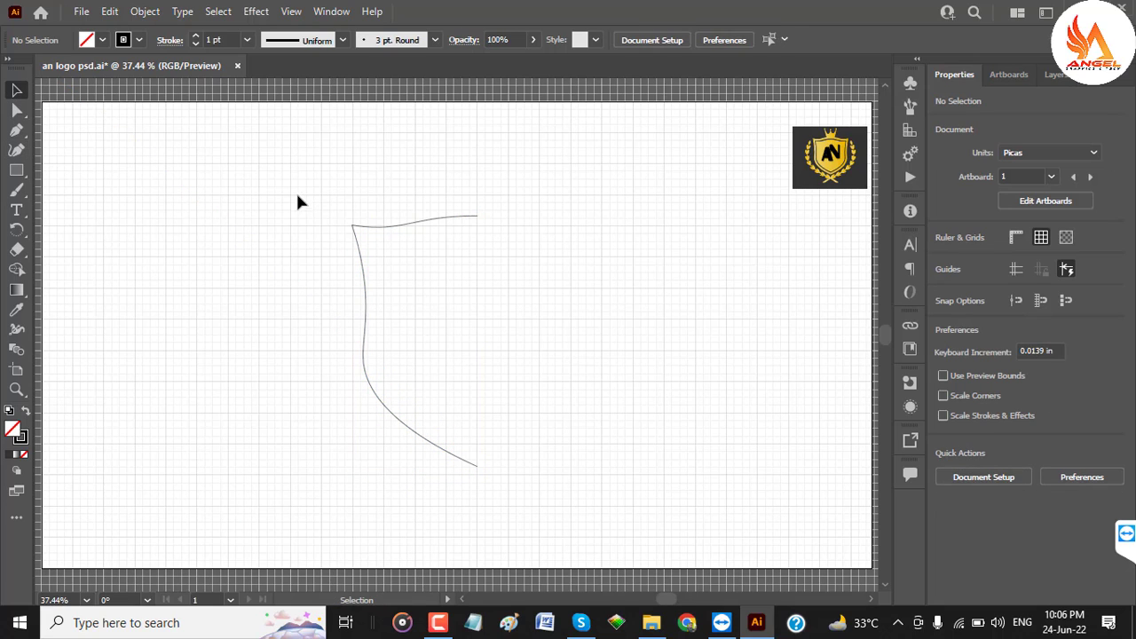
left_click_drag(472, 419, 507, 474)
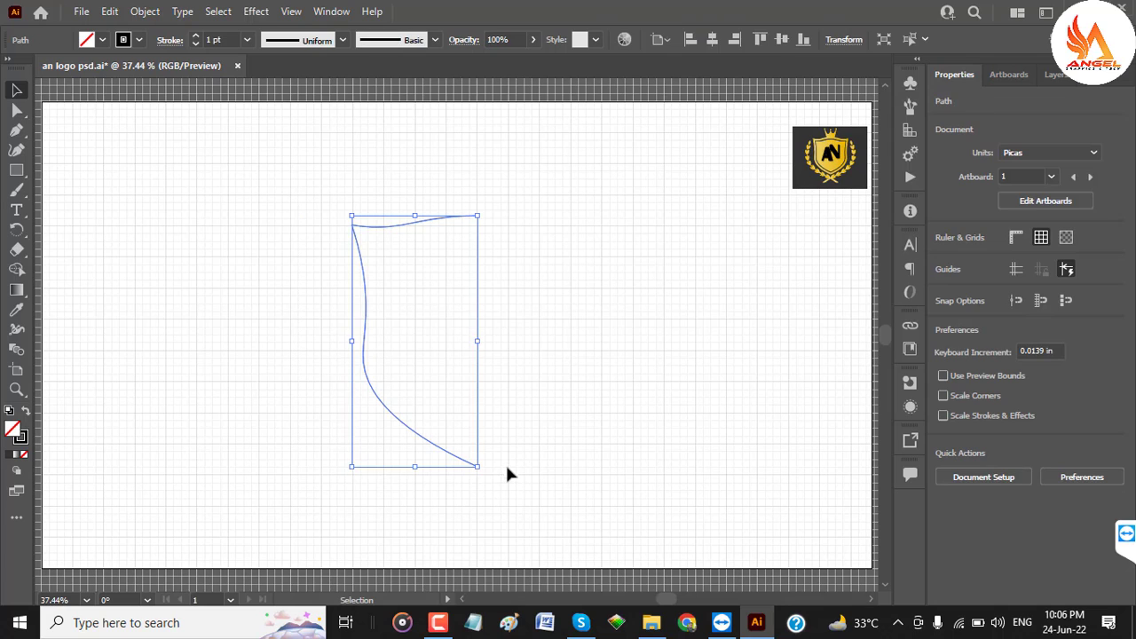
right_click(441, 215)
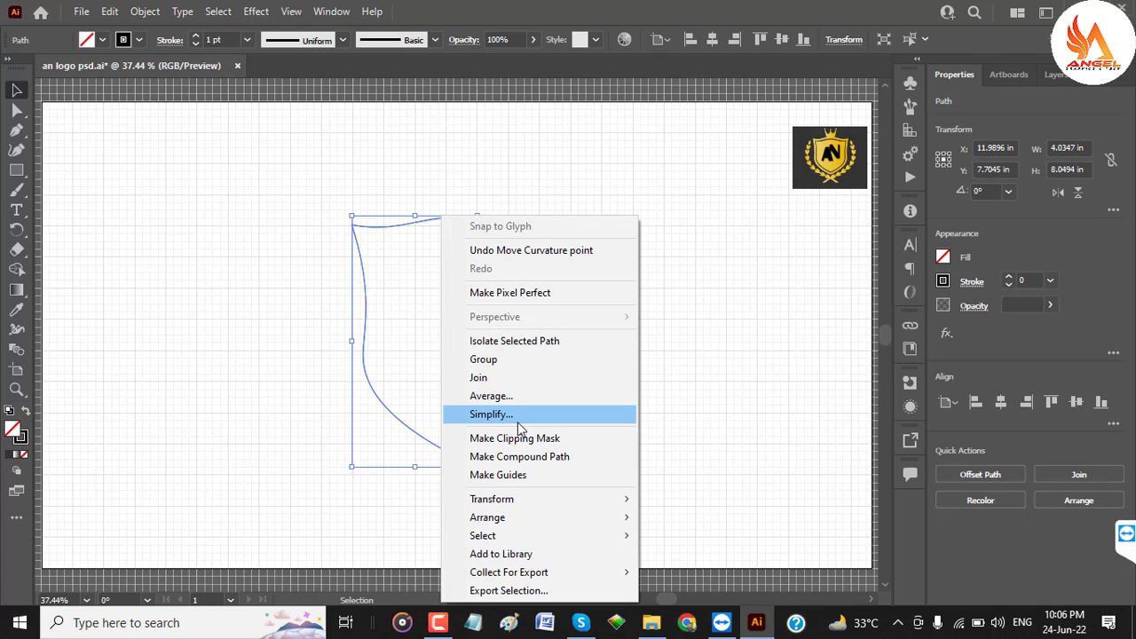
mouse_move(519, 518)
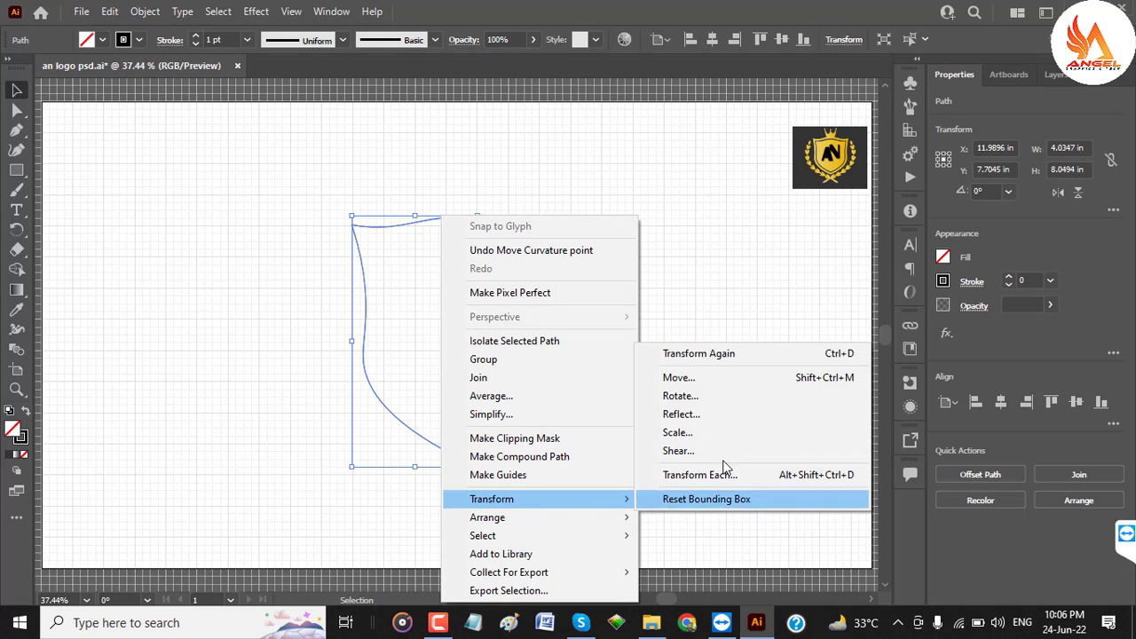
left_click(719, 415)
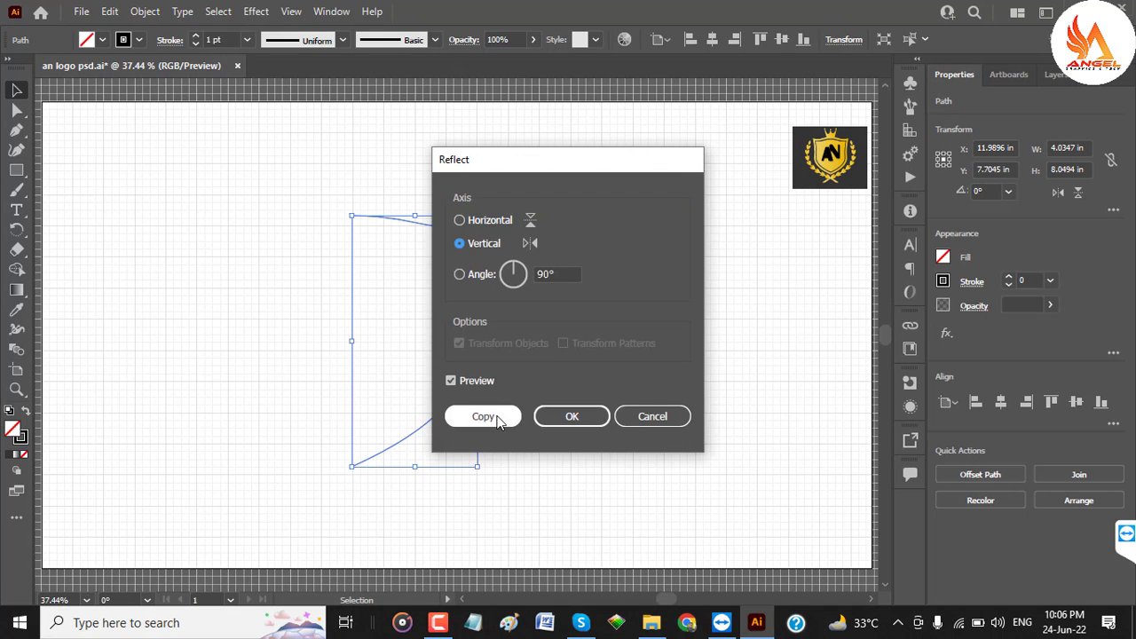
left_click(499, 419)
key("shift+alt+Right")
key("shift+alt+Right")
key("shift+alt+Right")
key("shift+alt+Right")
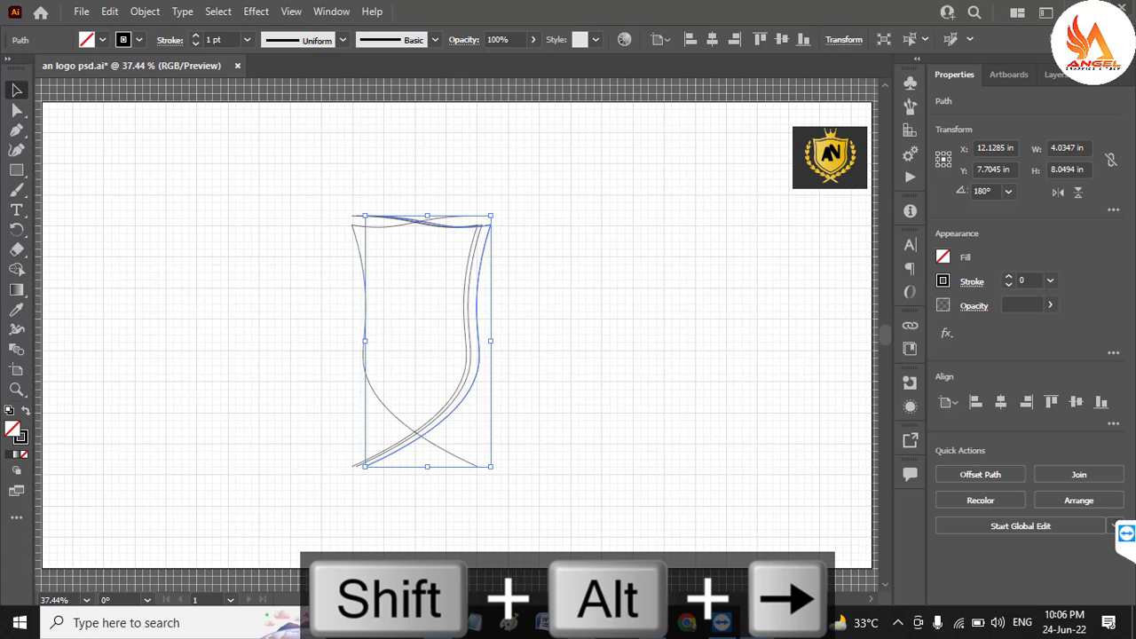
key("ctrl+z")
key("ctrl+z")
key("ctrl+z")
key("ctrl+z")
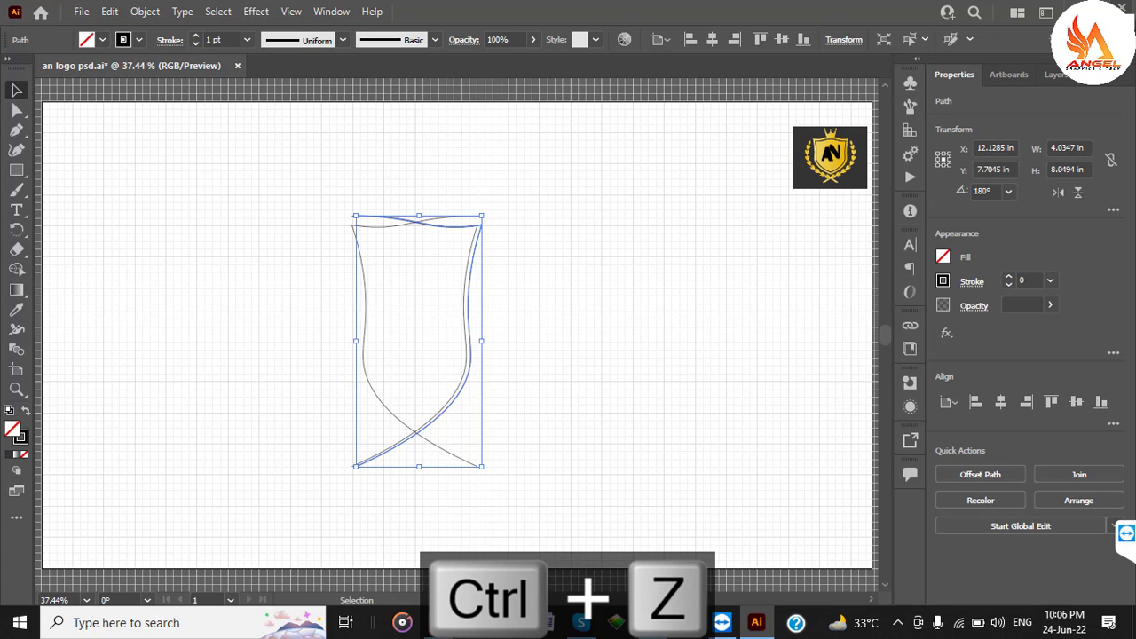
Move the reflected half-shield horizontally until its centre edge meets the original half, forming a full shield outline, and deselect it
key("Right")
key("Right")
key("Right")
key("Right")
key("Right")
key("Right")
key("Right")
key("Right")
key("Right")
key("Right")
key("Right")
key("Right")
key("Right")
key("Right")
key("Right")
key("Right")
key("Right")
key("Right")
key("Right")
key("Right")
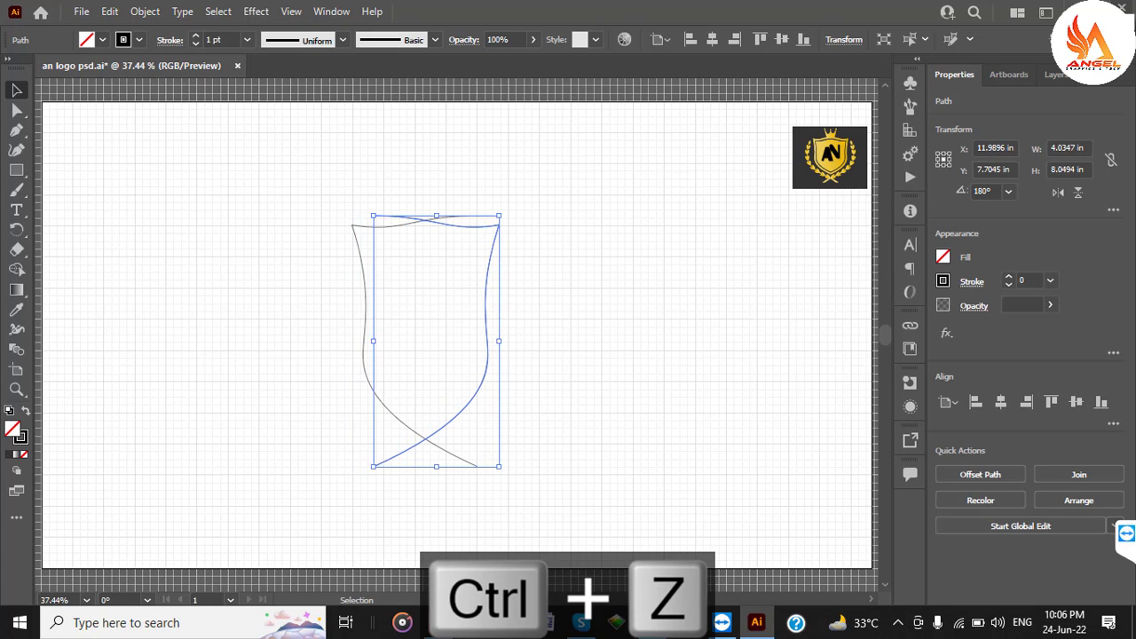
key("shift+Right")
key("shift+Right")
key("shift+Right")
key("shift+Right")
key("shift+Right")
key("shift+Right")
key("shift+Right")
key("shift+Right")
key("shift+Right")
key("shift+Right")
key("shift+Right")
key("shift+Right")
key("shift+Right")
key("shift+Right")
key("shift+Right")
key("shift+Right")
key("shift+Right")
key("shift+Right")
key("shift+Right")
key("shift+Right")
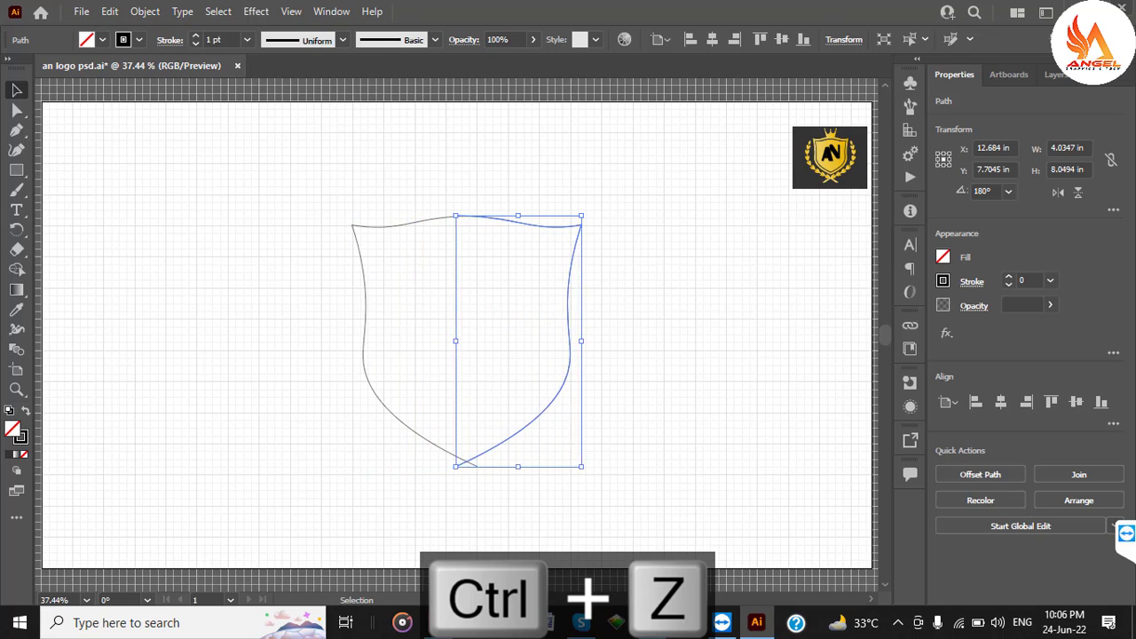
key("shift+Right")
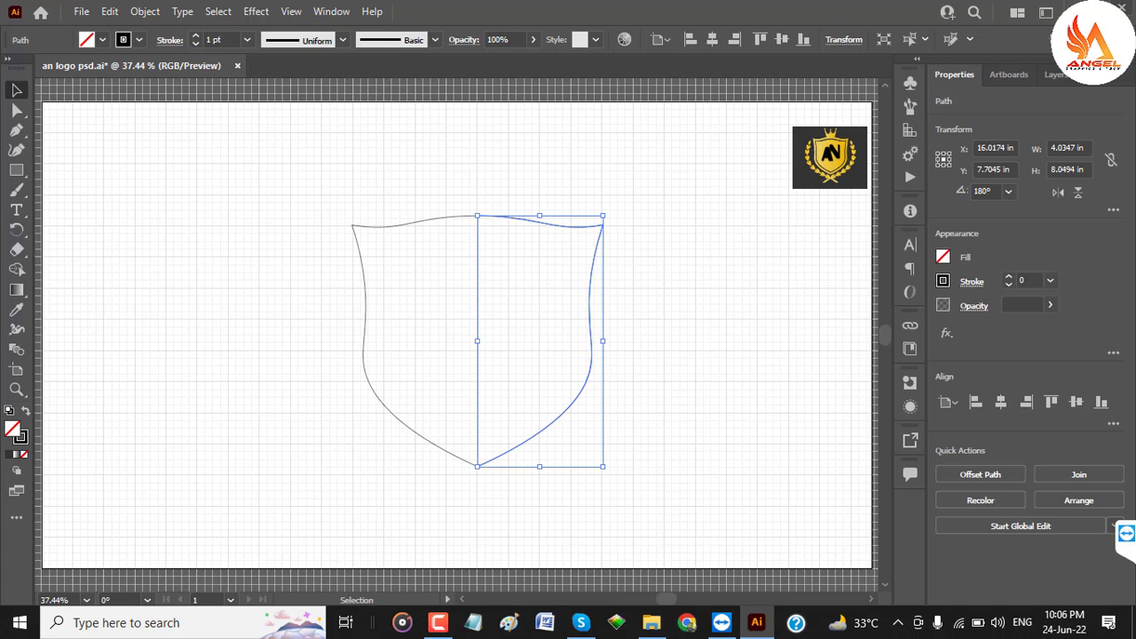
left_click(302, 382)
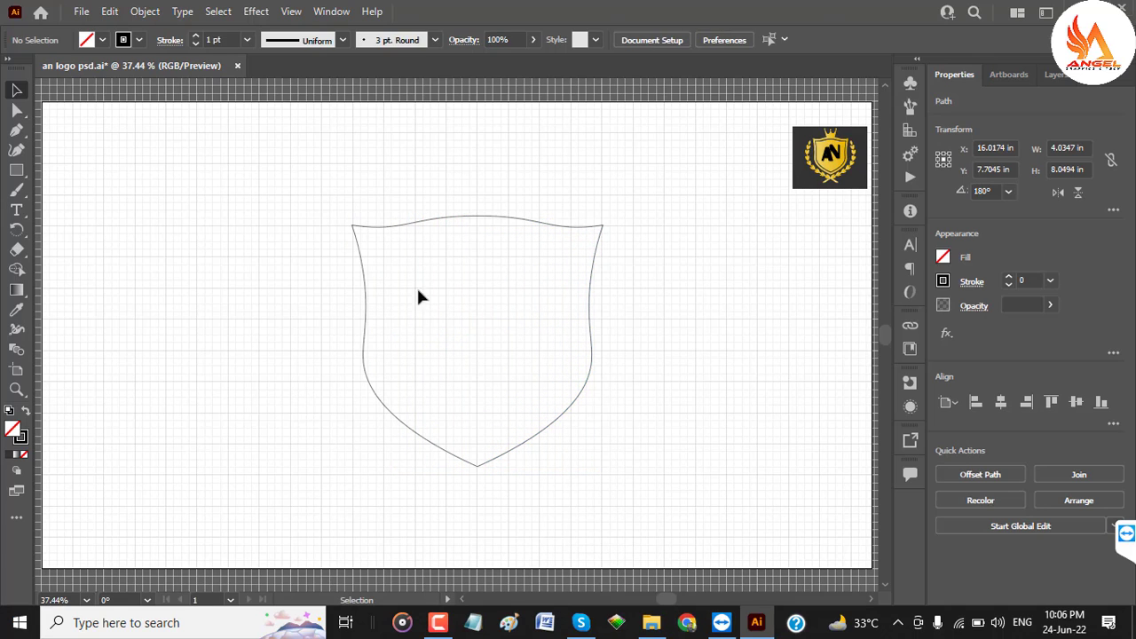
Join the two half-shield paths at their top and bottom centre ends into one closed outline
left_click_drag(452, 184, 487, 229)
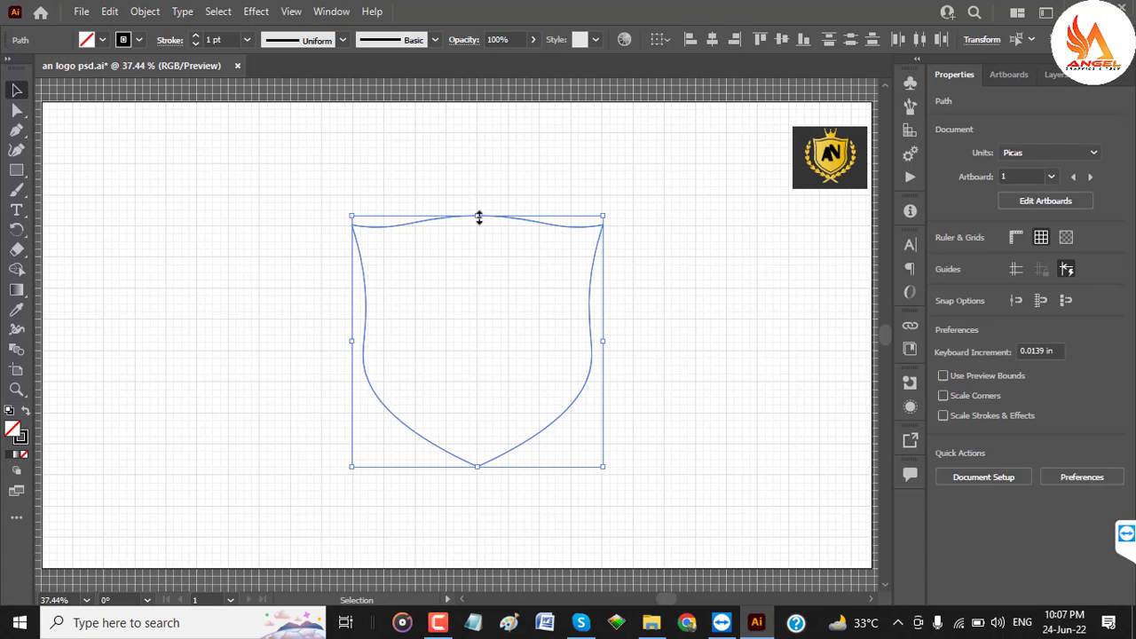
right_click(477, 221)
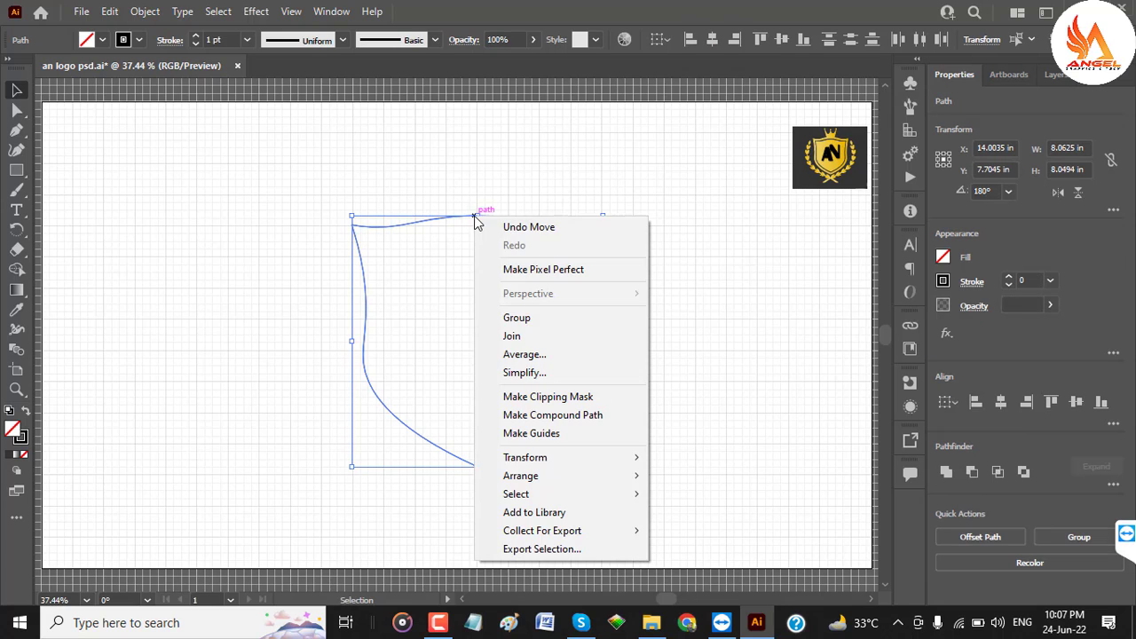
left_click(520, 334)
left_click(278, 371)
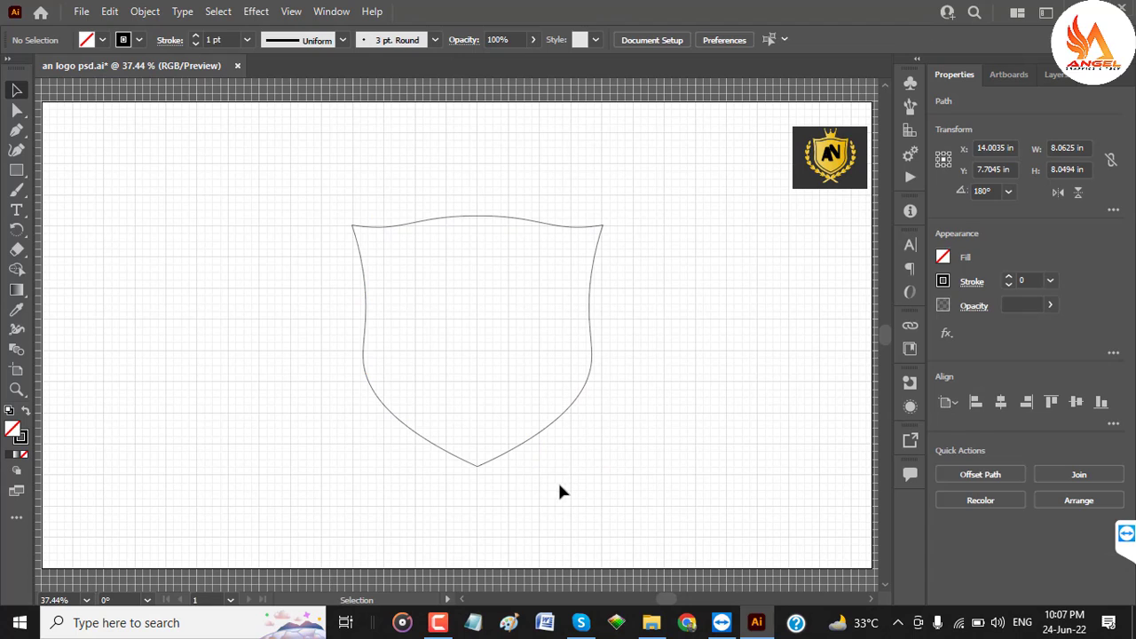
left_click_drag(618, 513, 617, 511)
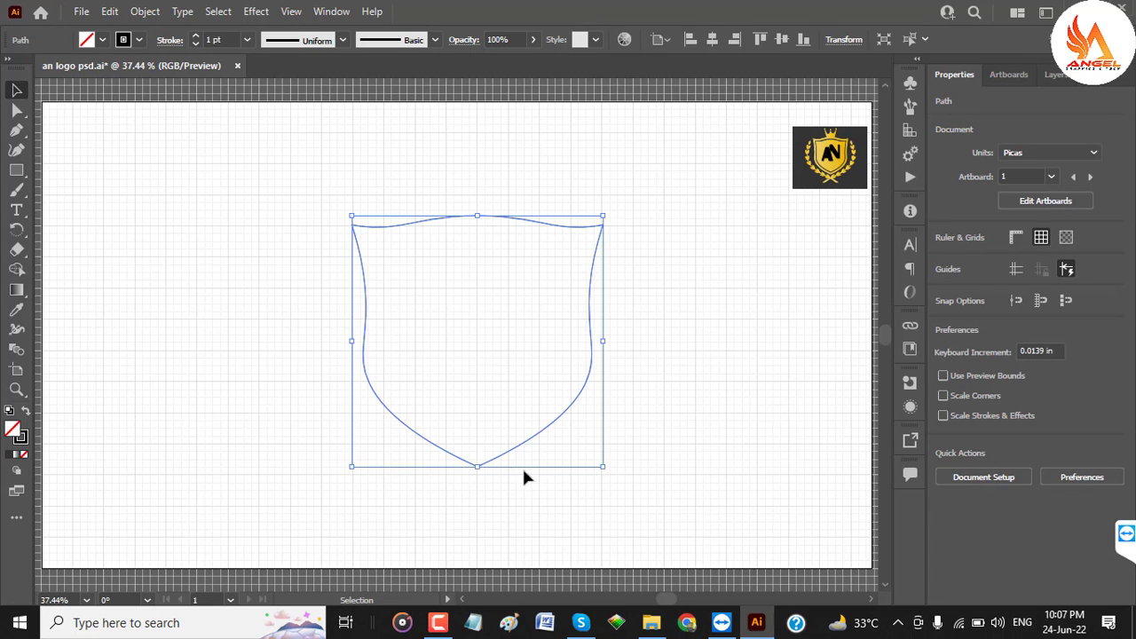
right_click(478, 465)
left_click(555, 238)
left_click(322, 360)
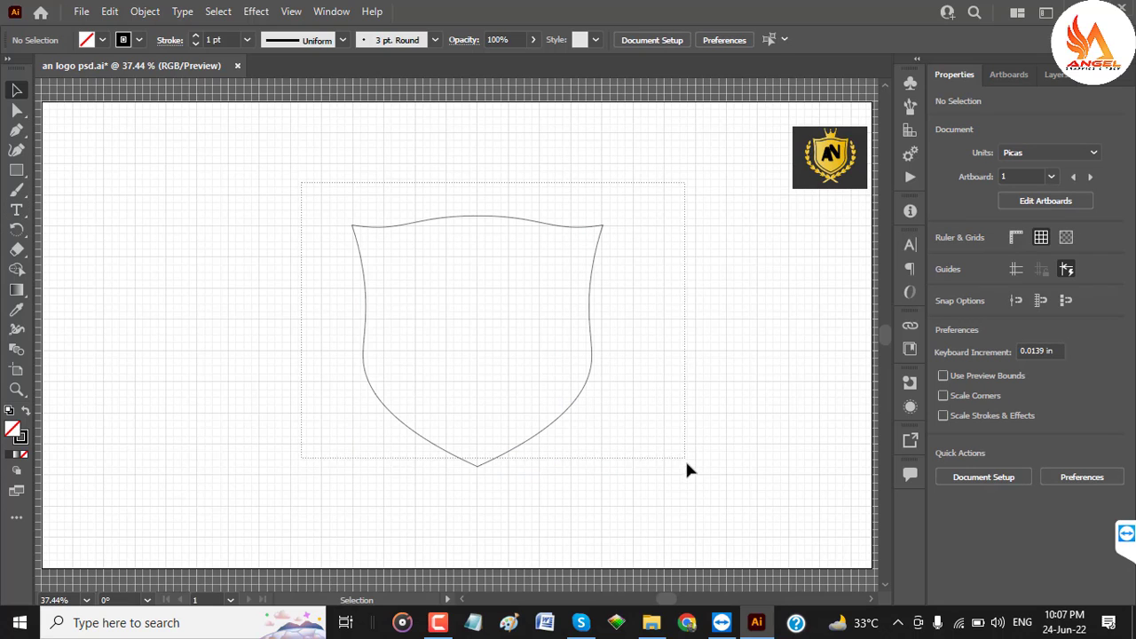
Remove the tiny stray triangle at the shield's bottom tip with Shape Builder, and fit the artboard in view
left_click_drag(686, 459, 685, 460)
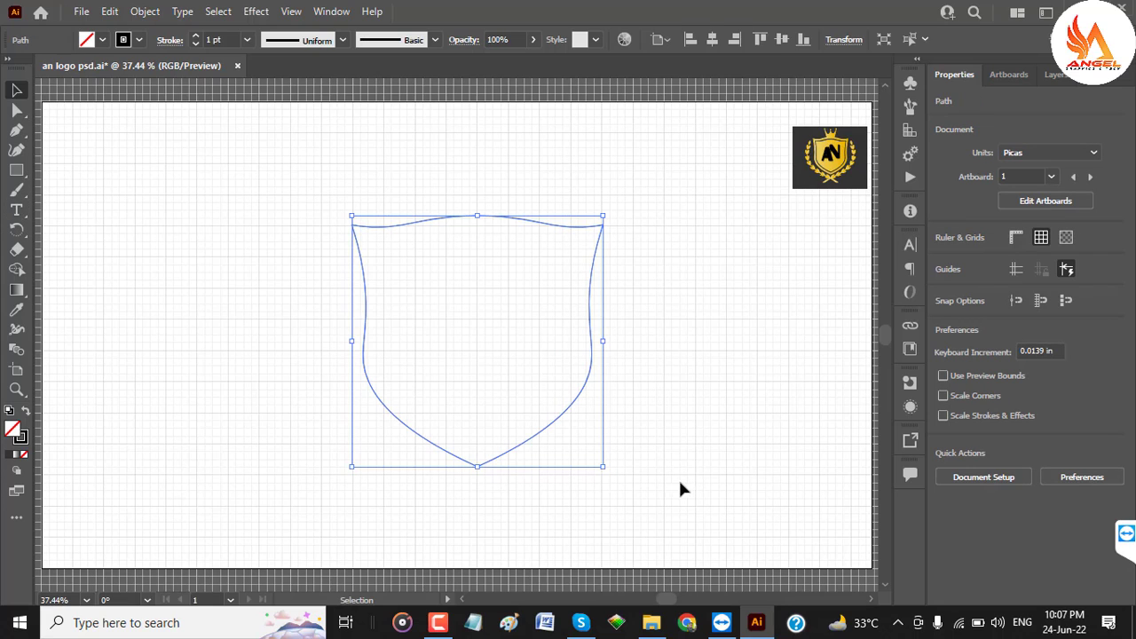
left_click(17, 272)
scroll(480, 220, "up", 5)
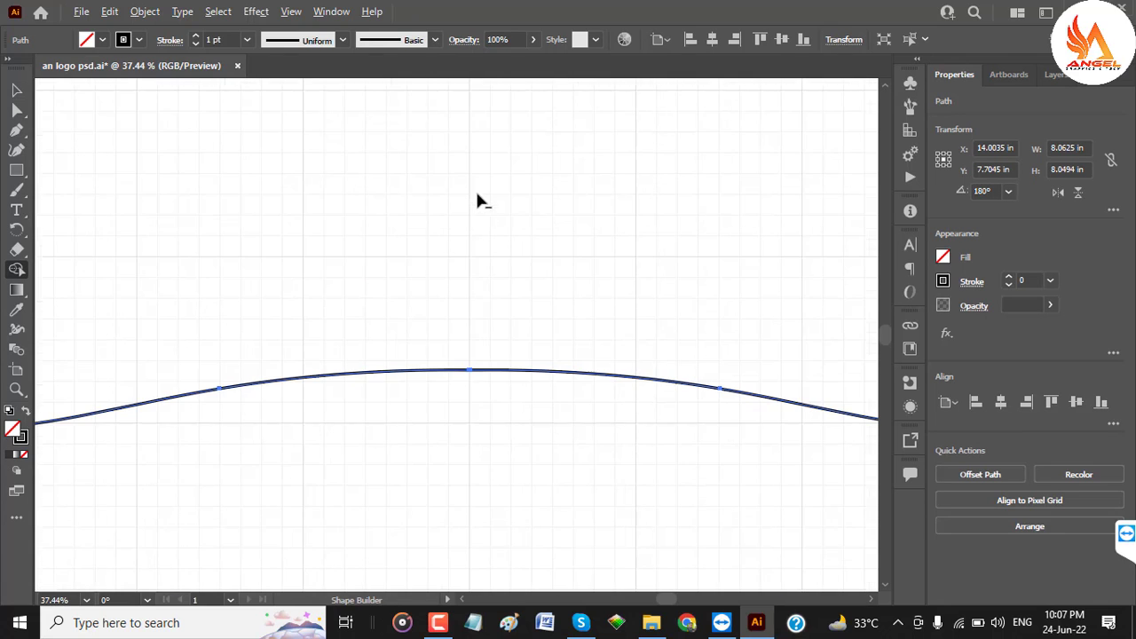
scroll(470, 400, "up", 2)
scroll(455, 424, "up", 5)
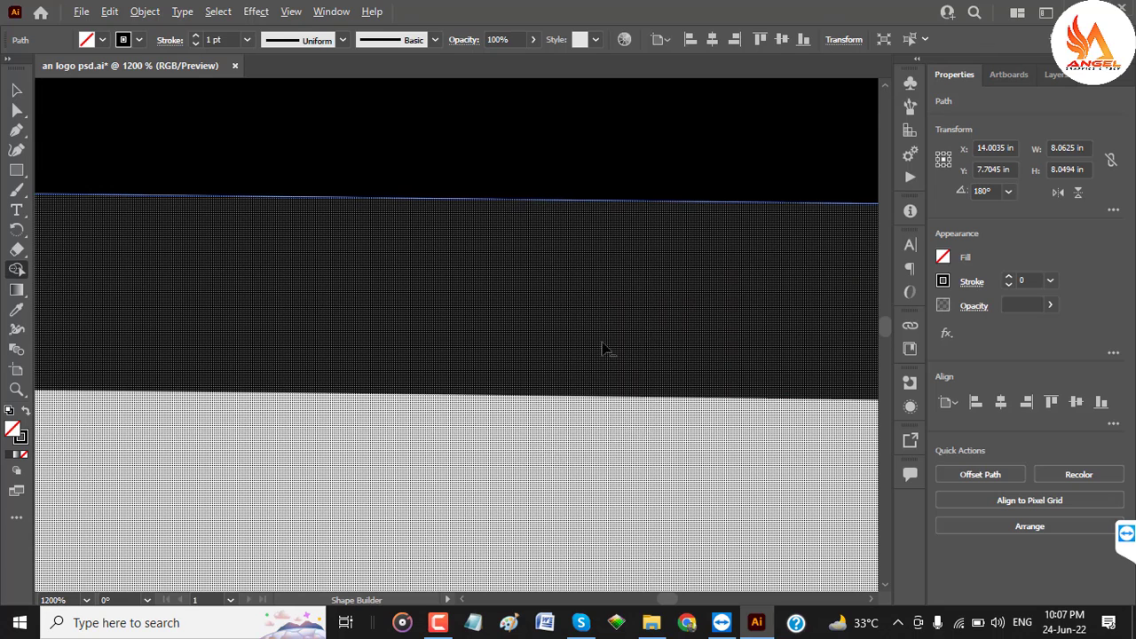
scroll(602, 348, "up", 5)
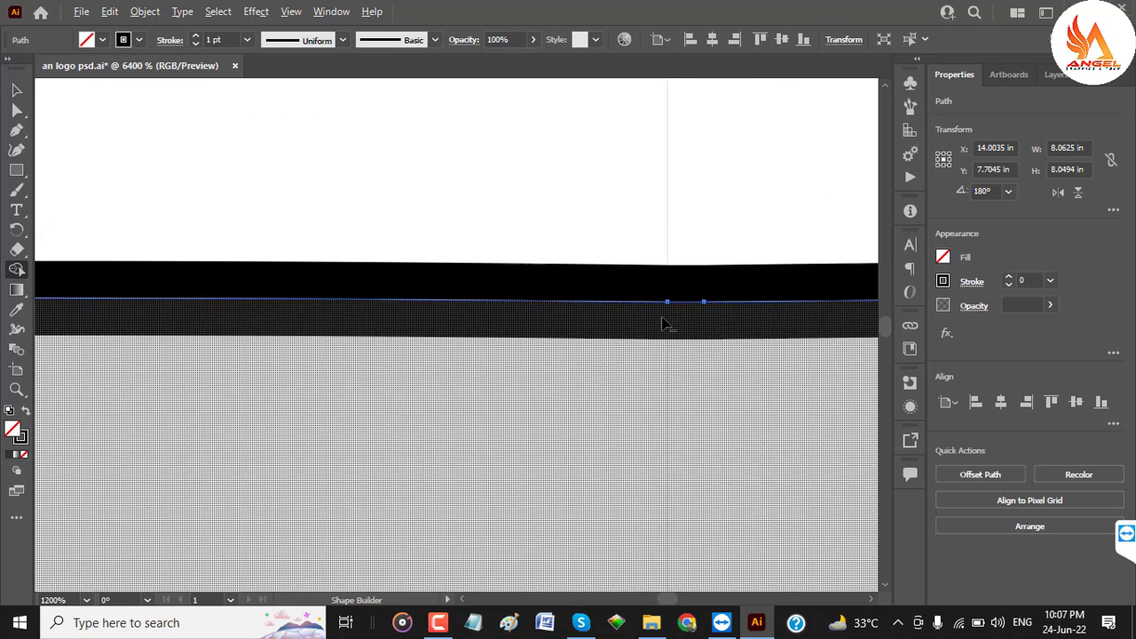
scroll(701, 324, "up", 3)
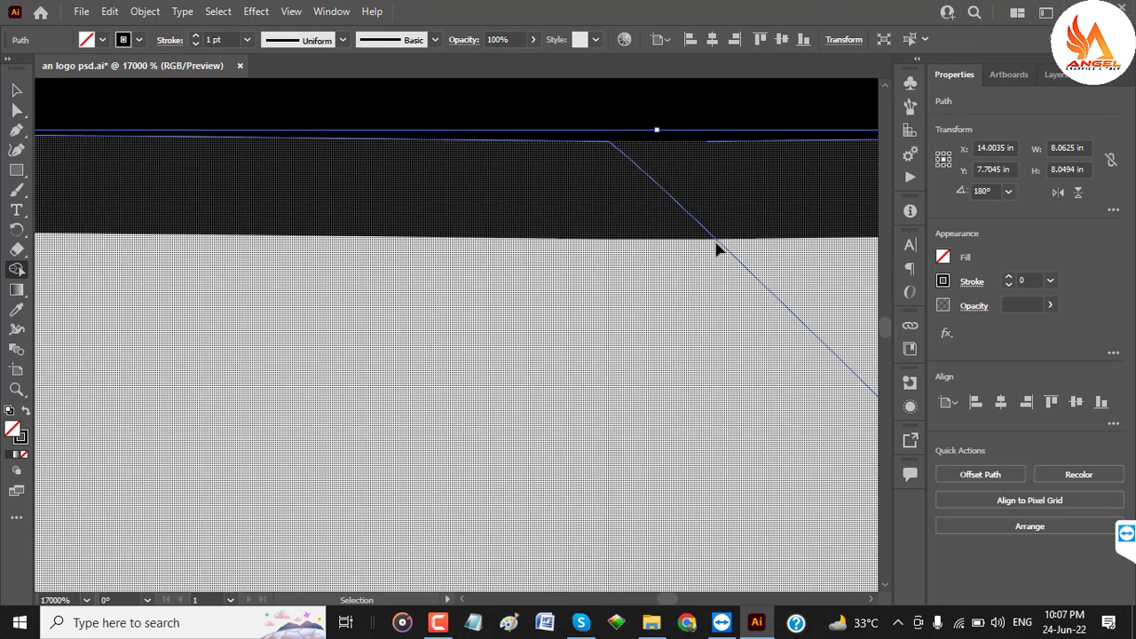
scroll(719, 244, "down", 6)
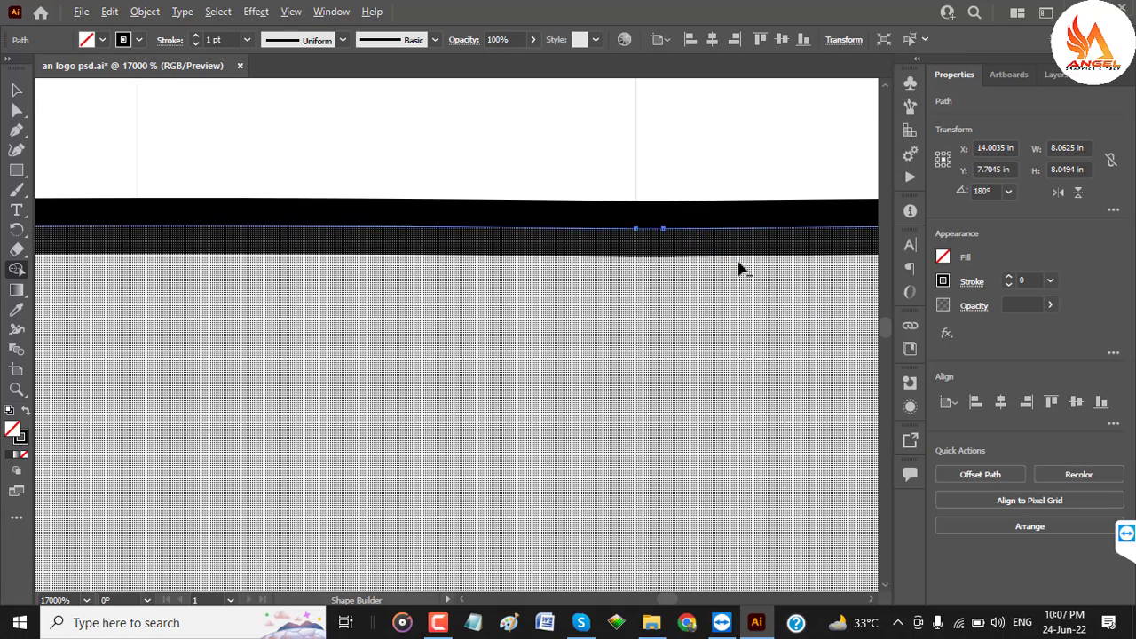
scroll(721, 275, "down", 7)
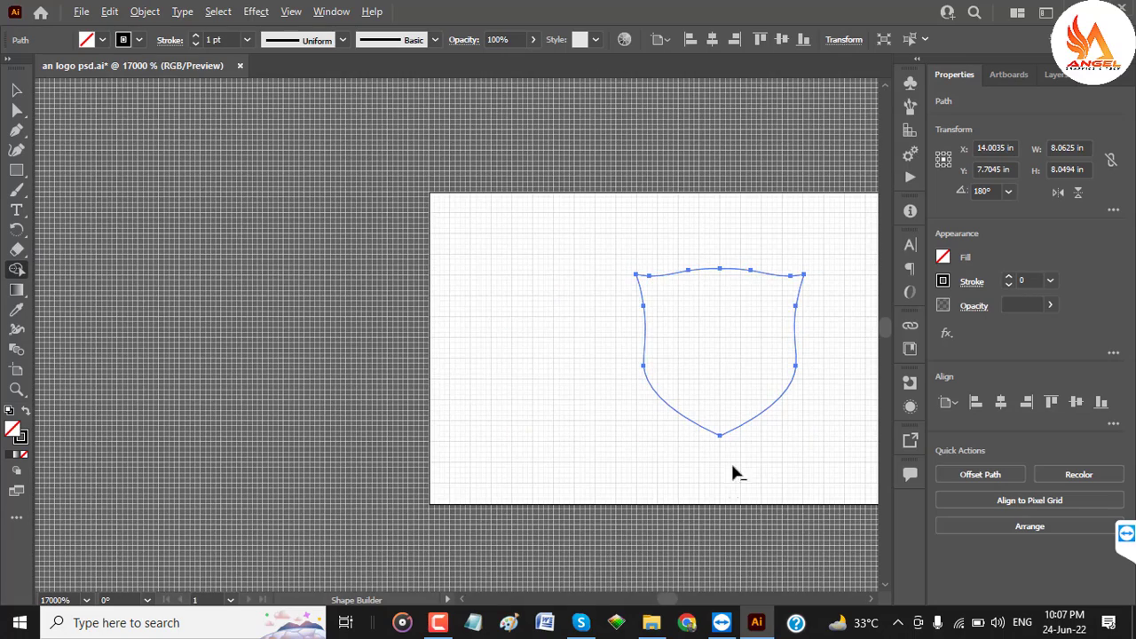
scroll(733, 471, "up", 8)
scroll(744, 404, "up", 8)
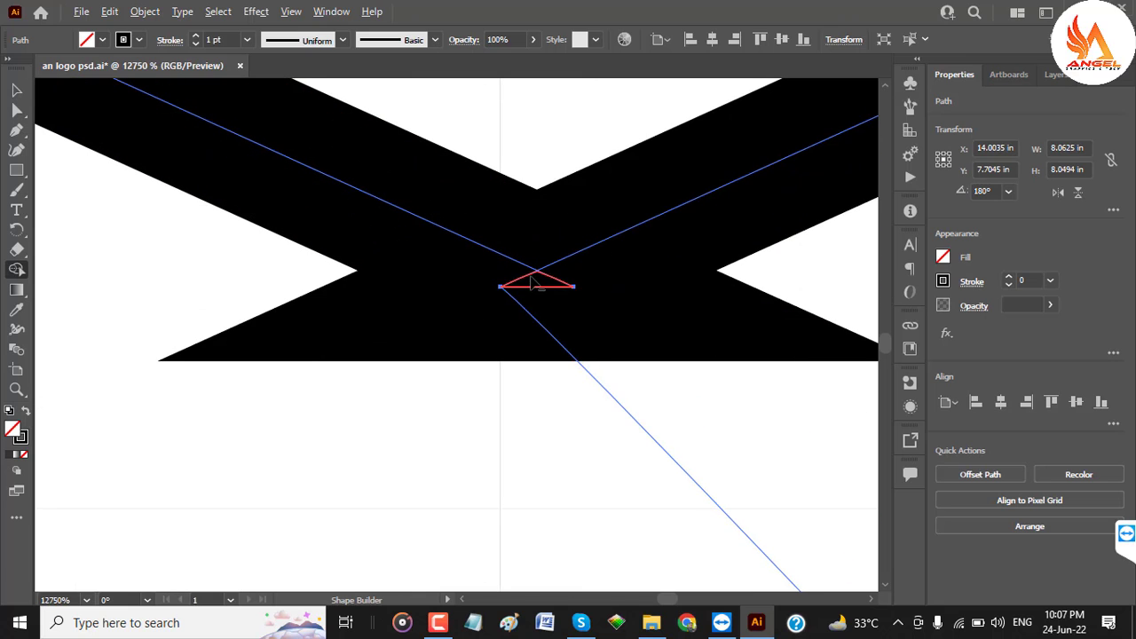
left_click(536, 280, "alt")
scroll(600, 280, "down", 10)
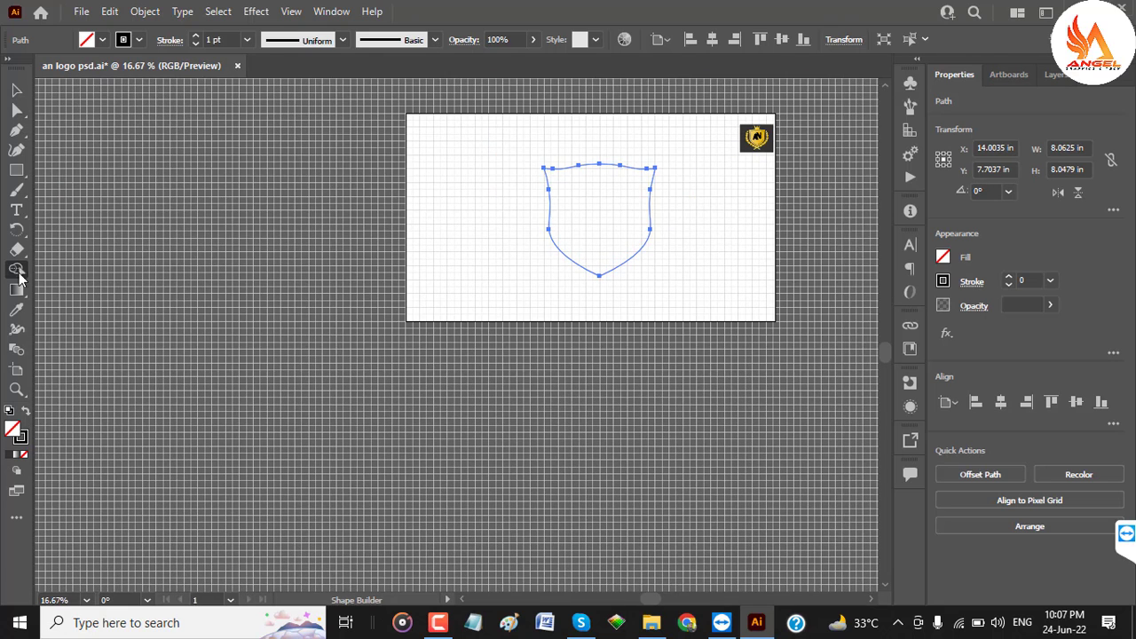
left_click(17, 90)
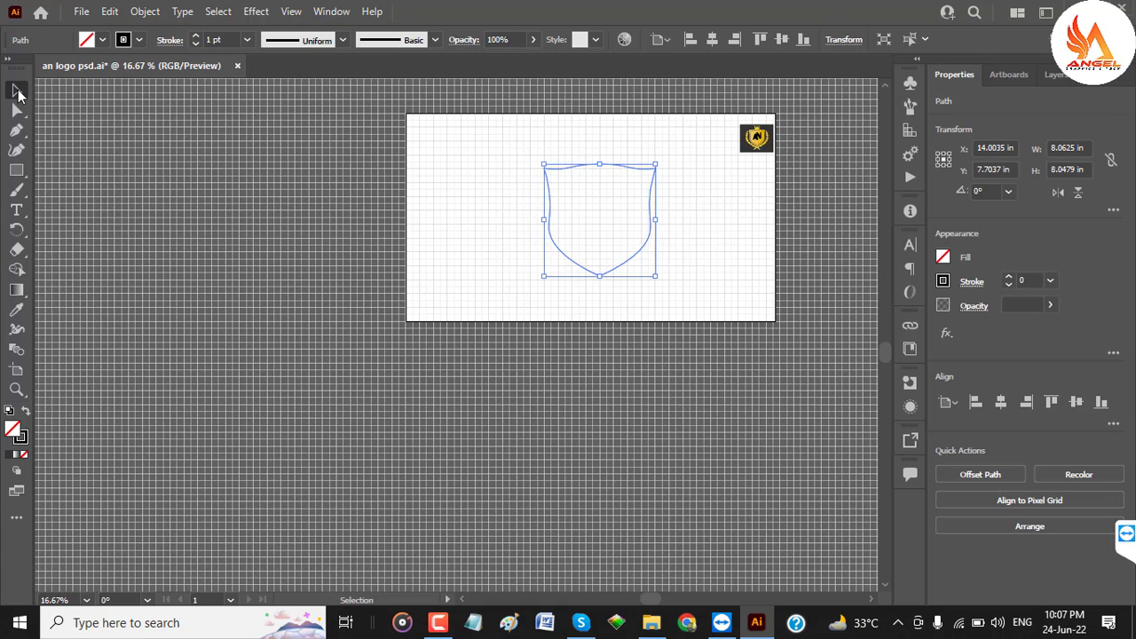
key("ctrl+0")
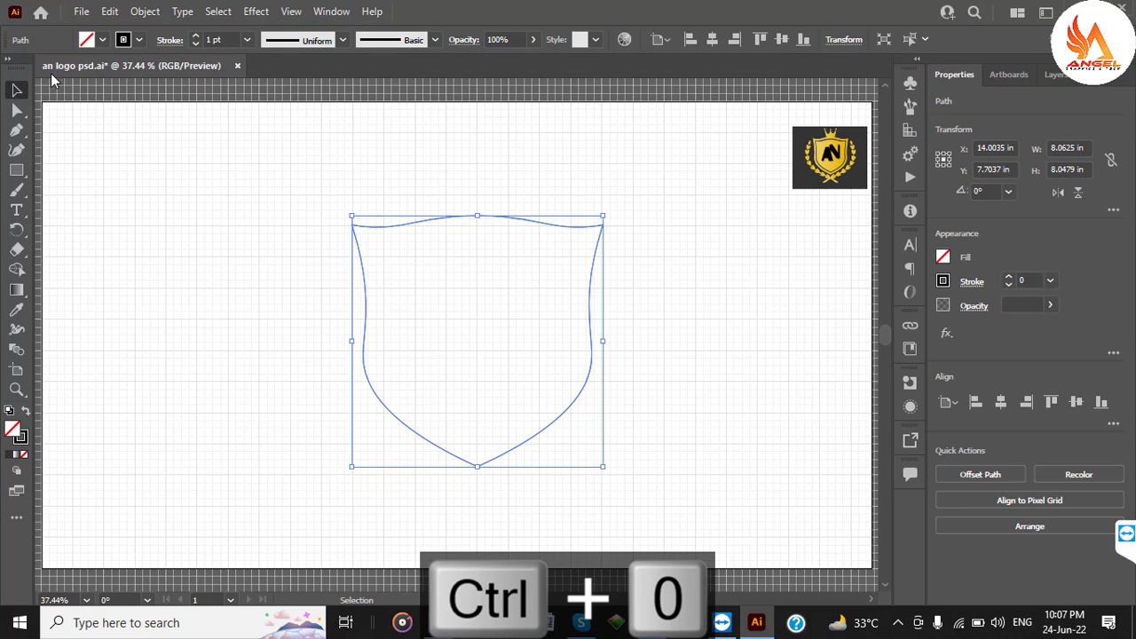
Set the shield outline's stroke weight to 21 pt
left_click(137, 228)
left_click_drag(231, 168, 638, 476)
left_click(1027, 280)
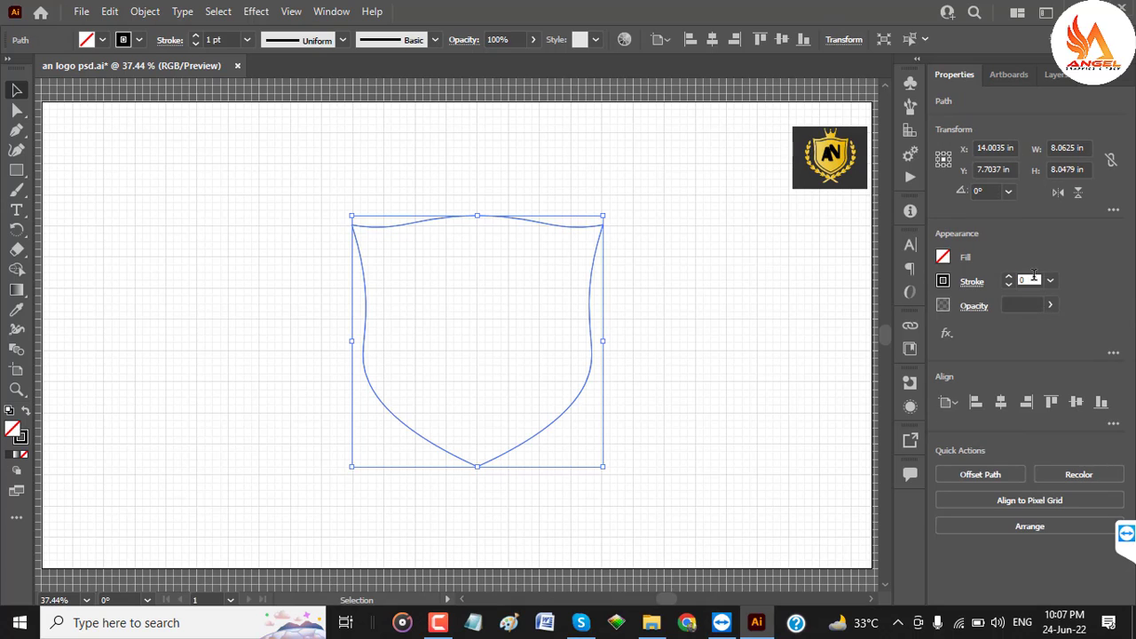
type("3")
key("Return")
key("Up")
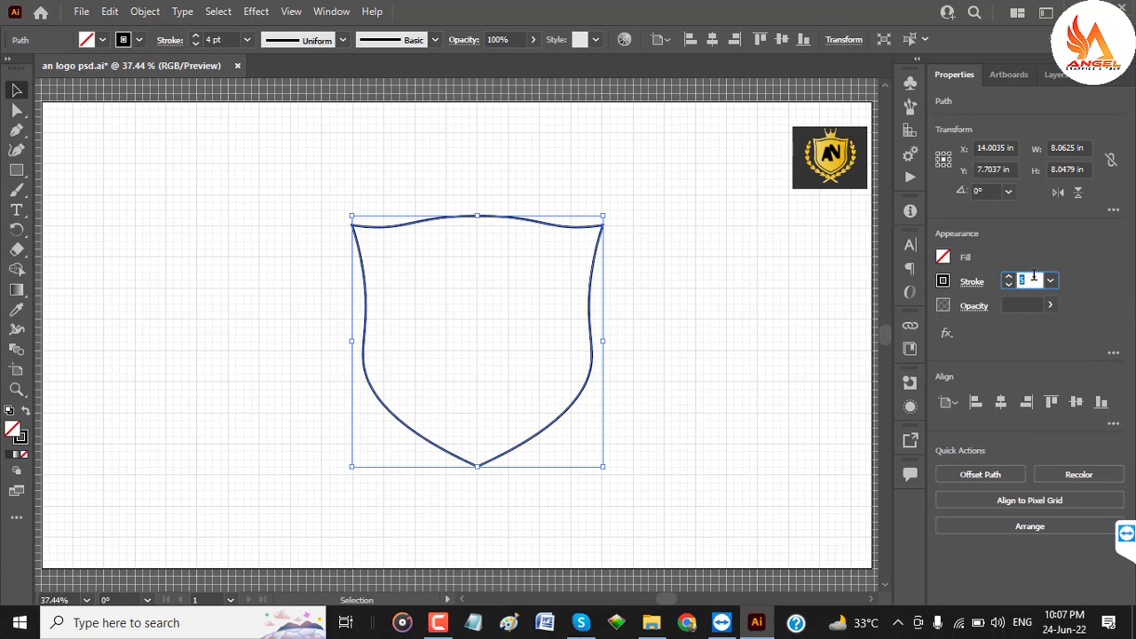
key("Up")
key("Up")
key("Up")
key("Up")
key("Up")
key("Up")
key("Up")
key("Up")
key("Up")
key("Up")
key("Up")
key("Up")
key("Up")
key("Up")
key("Up")
key("Up")
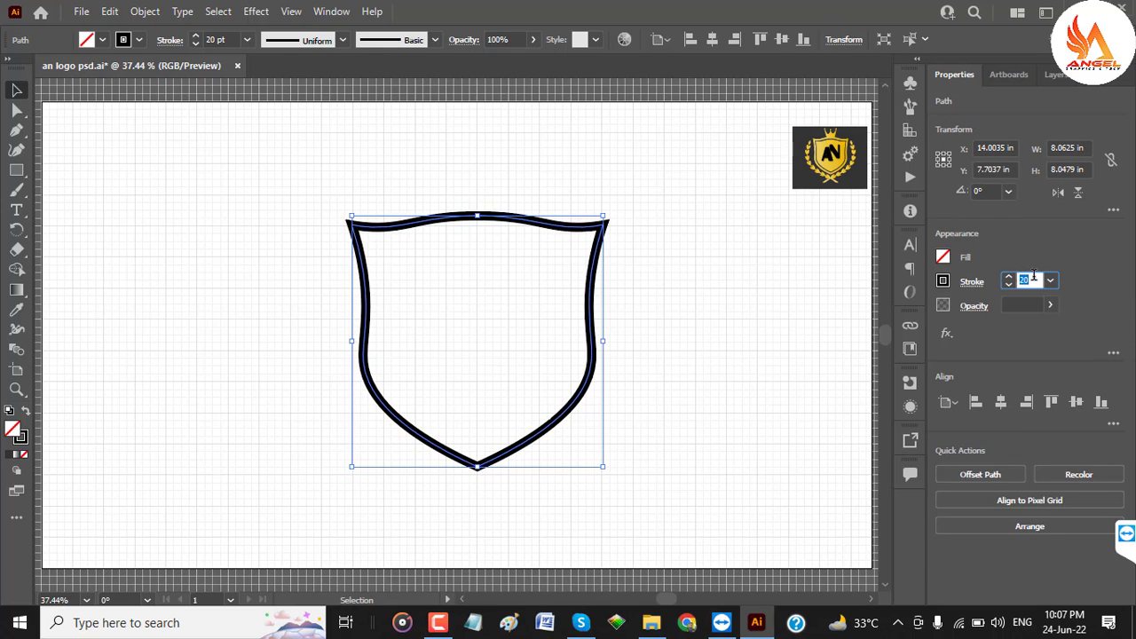
key("Up")
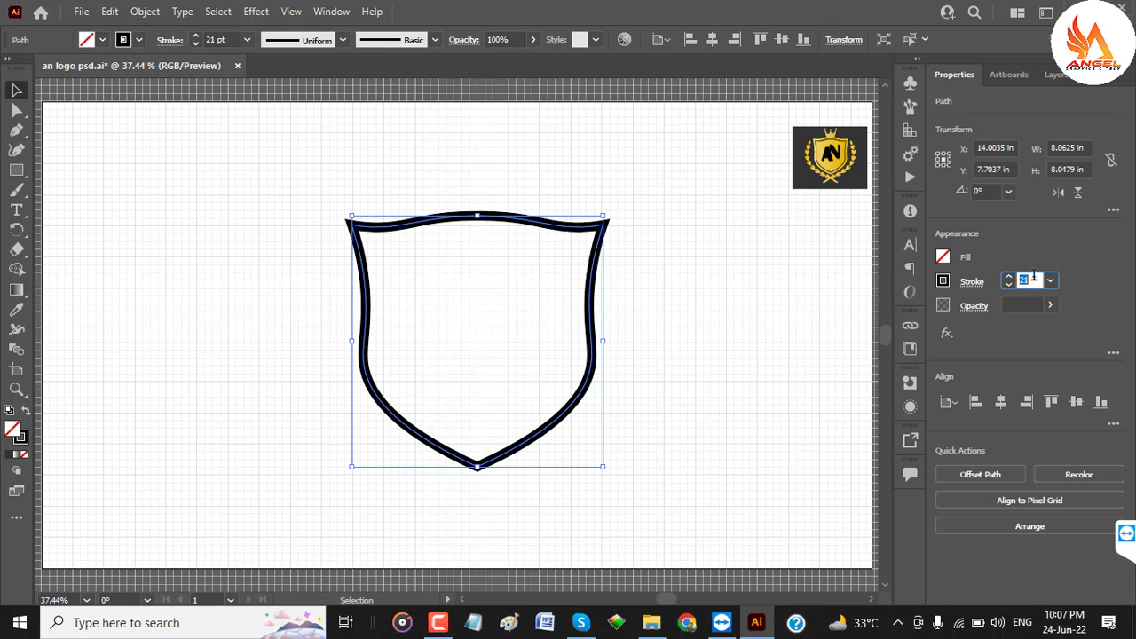
Duplicate the shield outline and scale the copy down to about 6.52 x 6.51 in, placed inside the original
left_click(19, 90)
left_click(95, 282)
left_click_drag(478, 326, 646, 428)
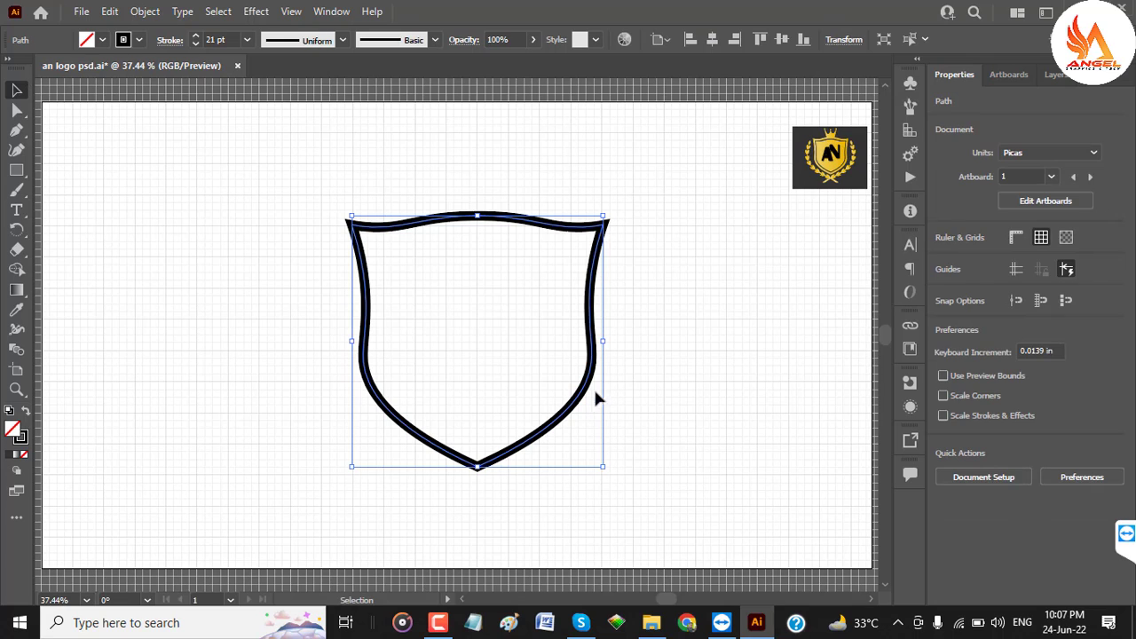
left_click_drag(583, 392, 610, 410)
left_click_drag(618, 482, 593, 493)
left_click(405, 311)
Align the two shield outlines on their horizontal and vertical centres and deselect them
left_click_drag(405, 307, 668, 455)
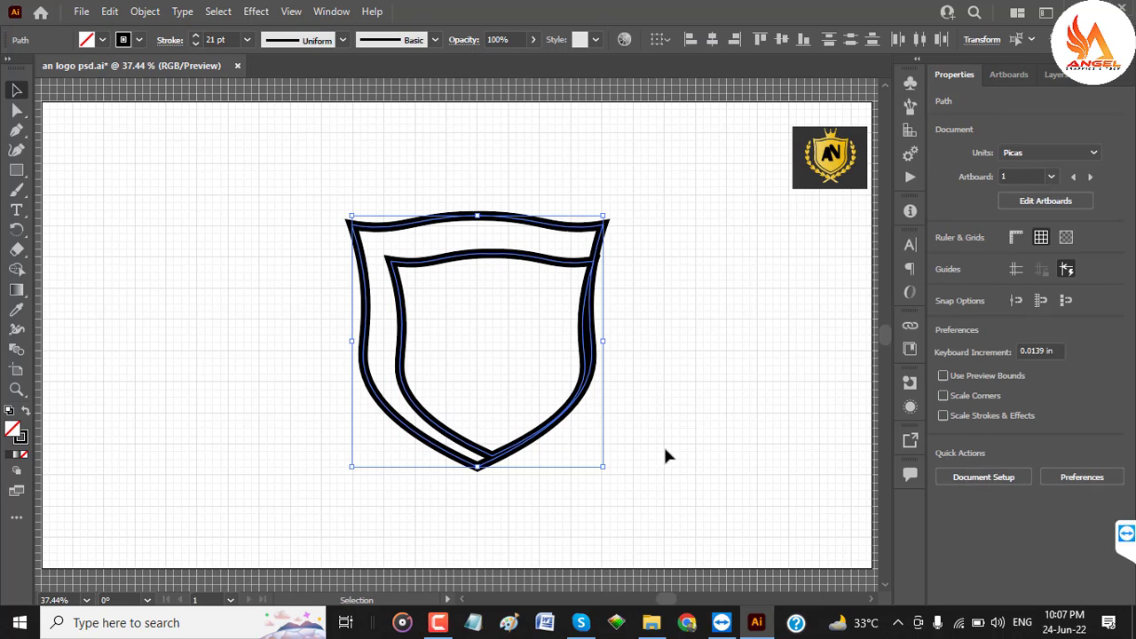
left_click(1002, 408)
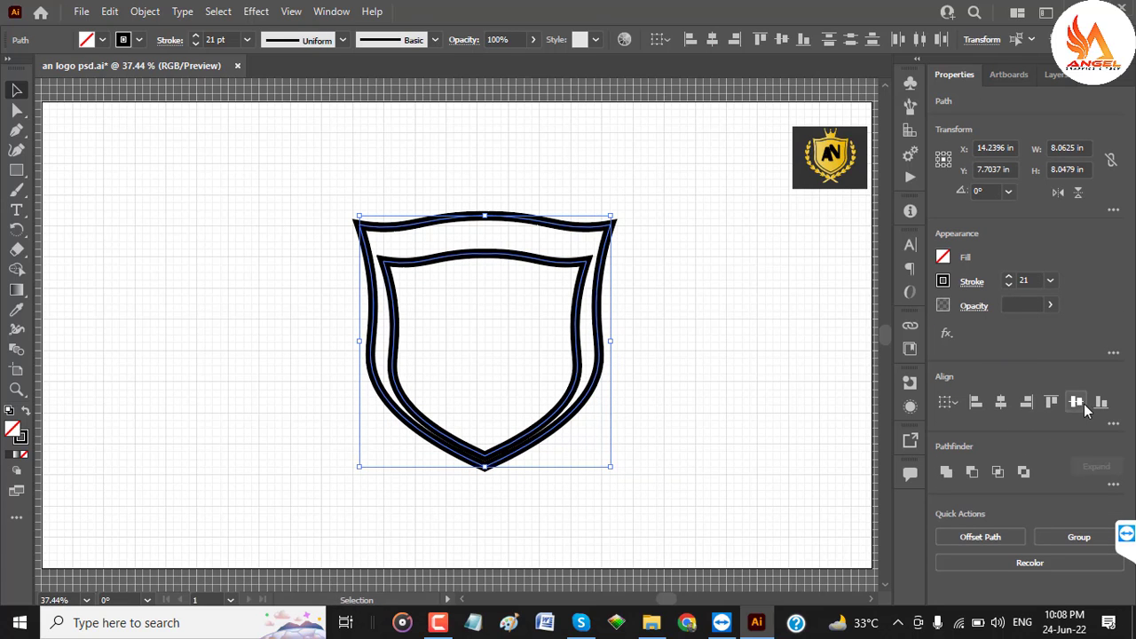
left_click(1077, 404)
left_click(501, 413)
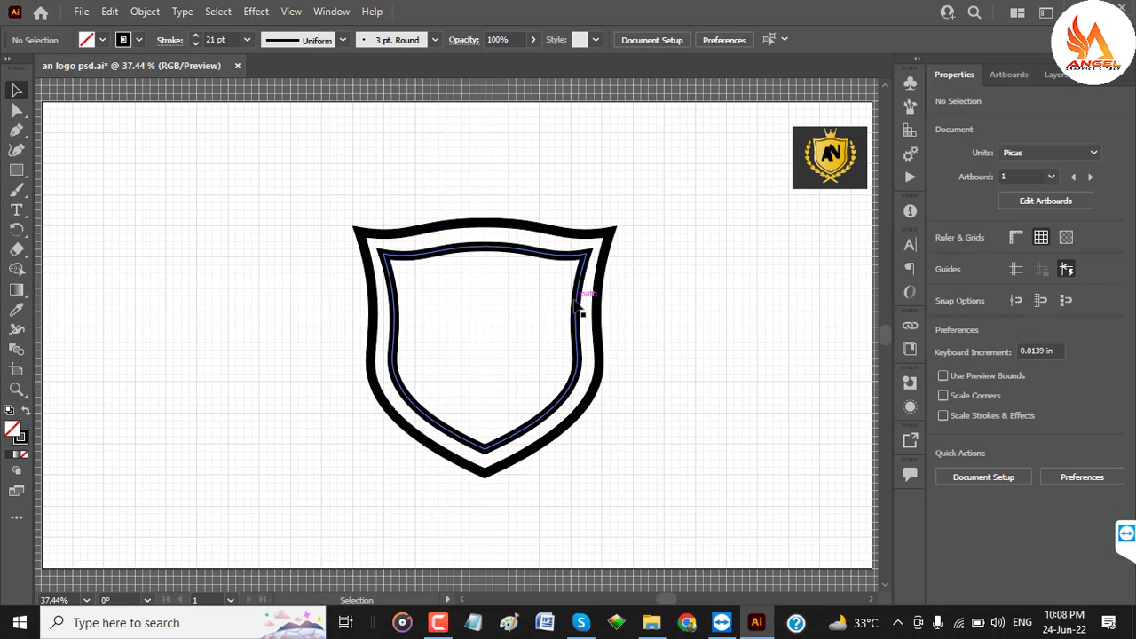
Set the inner shield's stroke weight to 11 pt
left_click(556, 259)
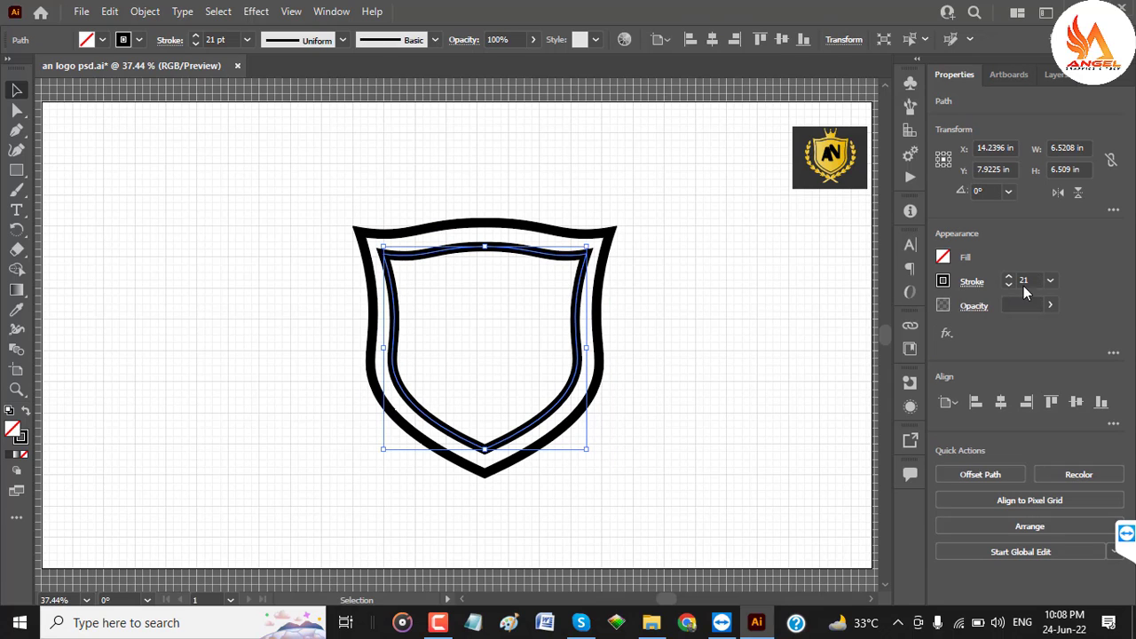
left_click(1023, 284)
type("11")
key("Return")
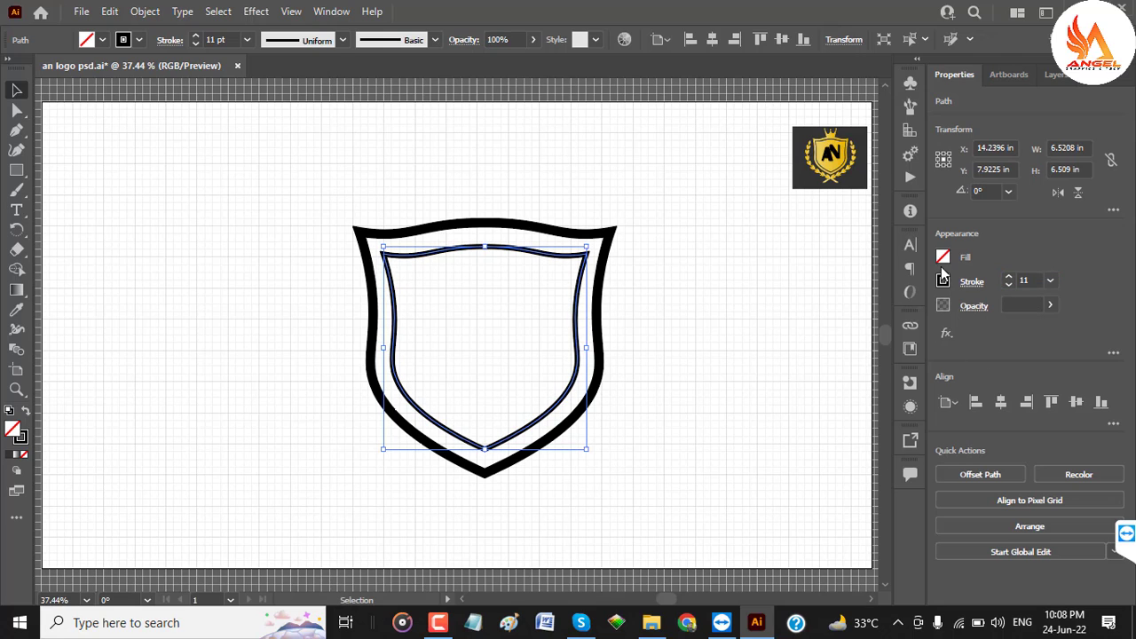
Fill the inner shield with black, remove its stroke, and deselect it
left_click(943, 257)
left_click(797, 316)
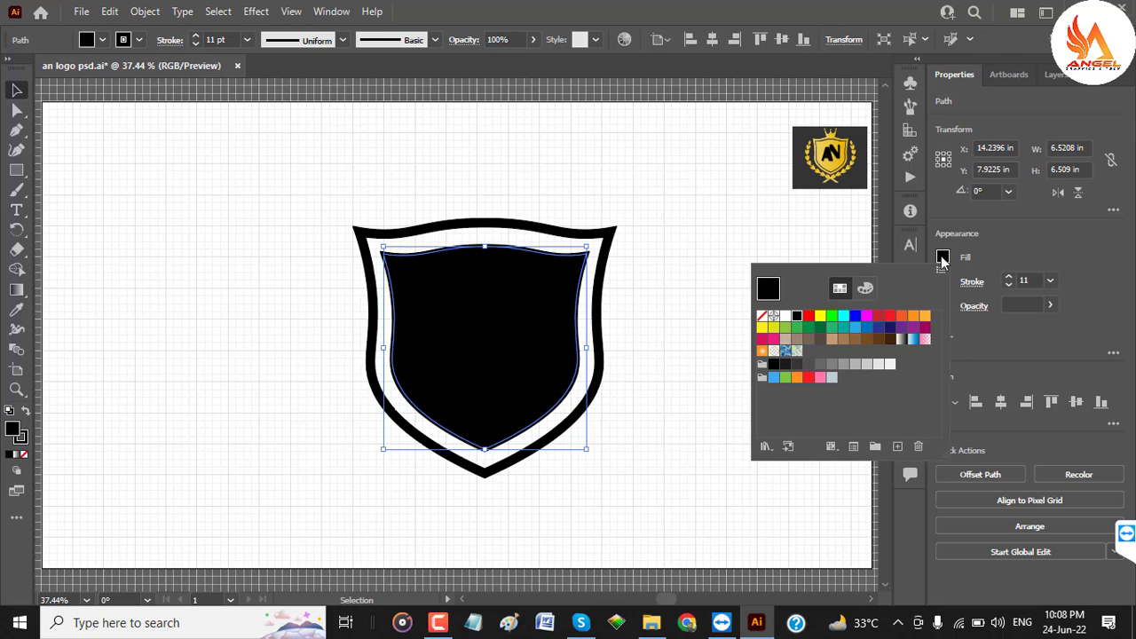
left_click(942, 258)
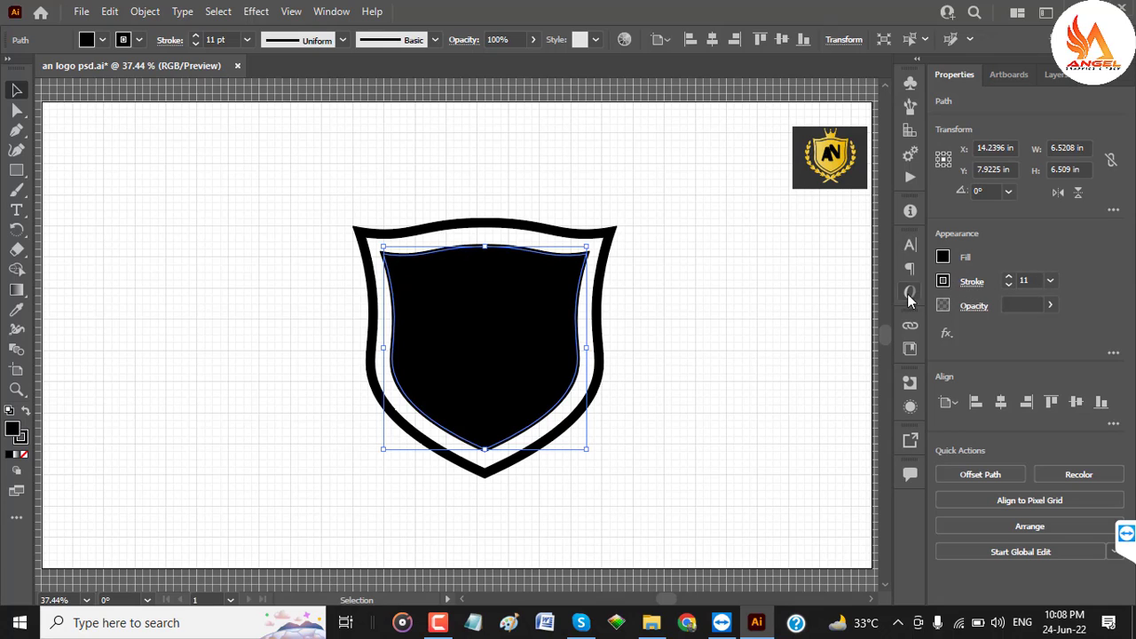
left_click(944, 281)
left_click(761, 341)
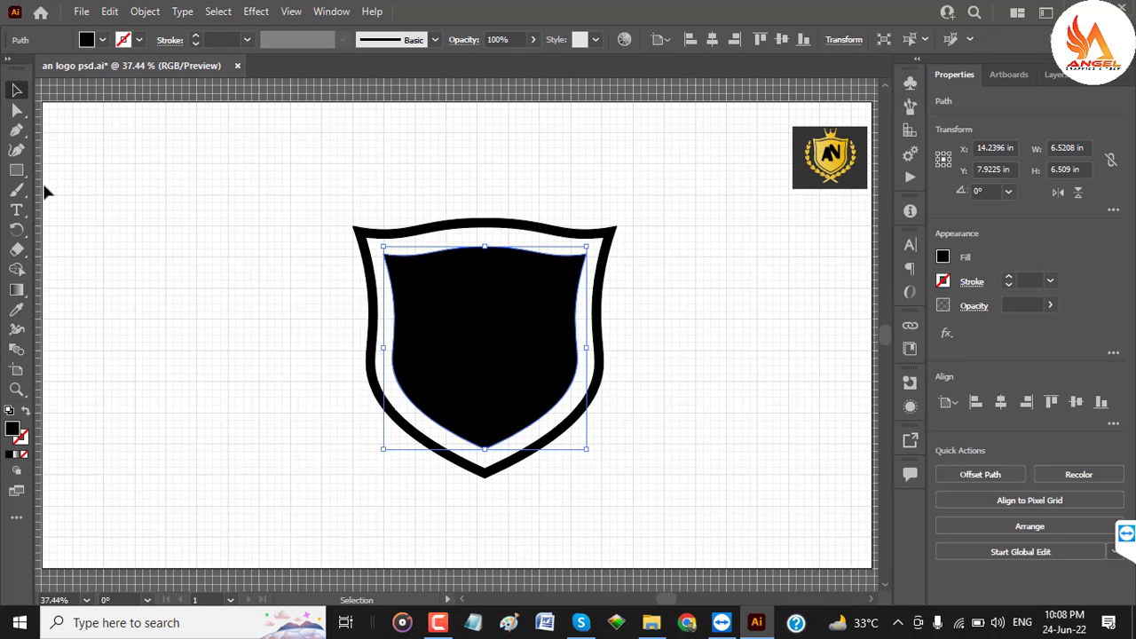
left_click(193, 249)
Enlarge the black inner shield about its centre so only a thin white gap remains inside the outer outline
left_click(512, 306)
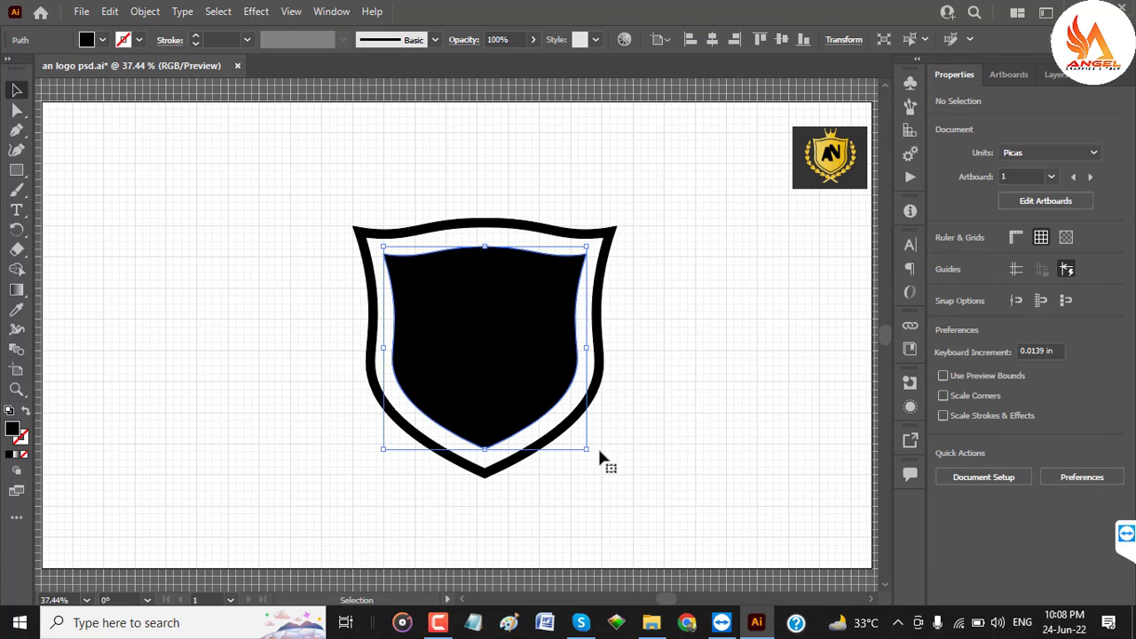
left_click_drag(586, 450, 598, 511)
left_click(680, 393)
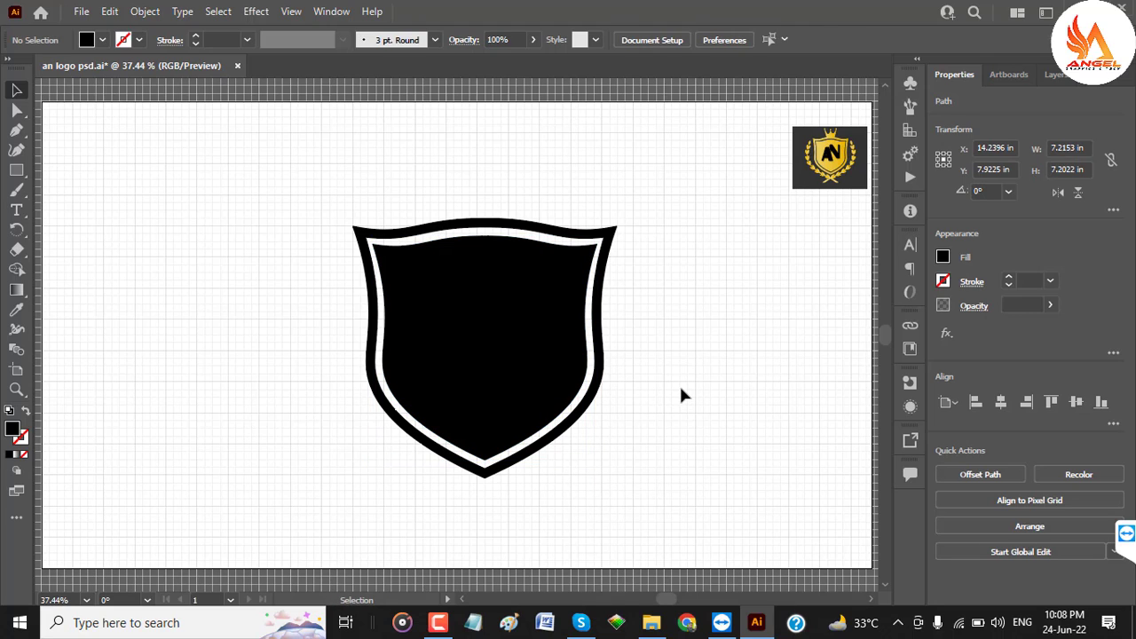
Draw a black rectangle about 8.01 in wide and 1.64 in high above the shield and deselect it
left_click(16, 170)
left_click_drag(355, 134, 607, 185)
left_click(16, 90)
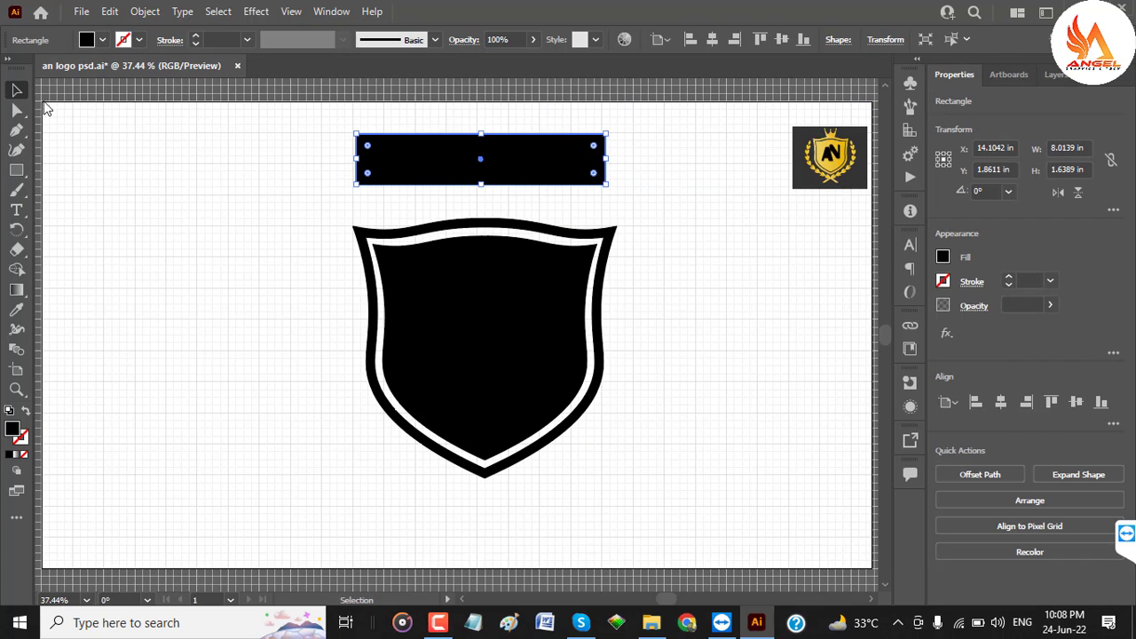
left_click(371, 190)
left_click(393, 159)
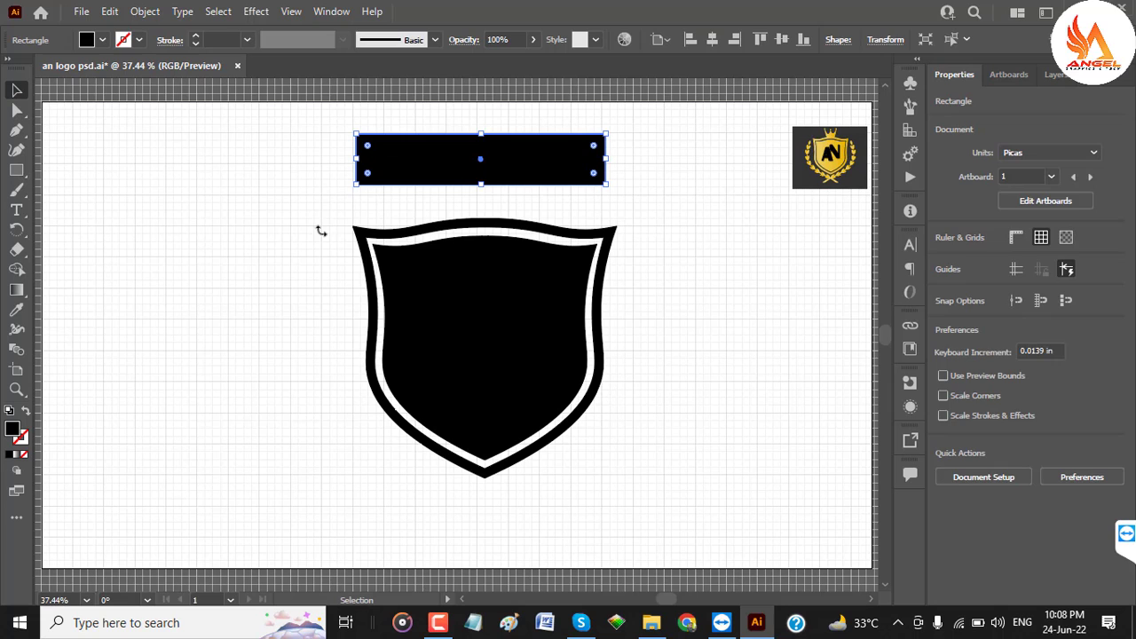
left_click(271, 270)
Outline the strokes of the two selected shield shapes and deselect them
left_click(473, 324)
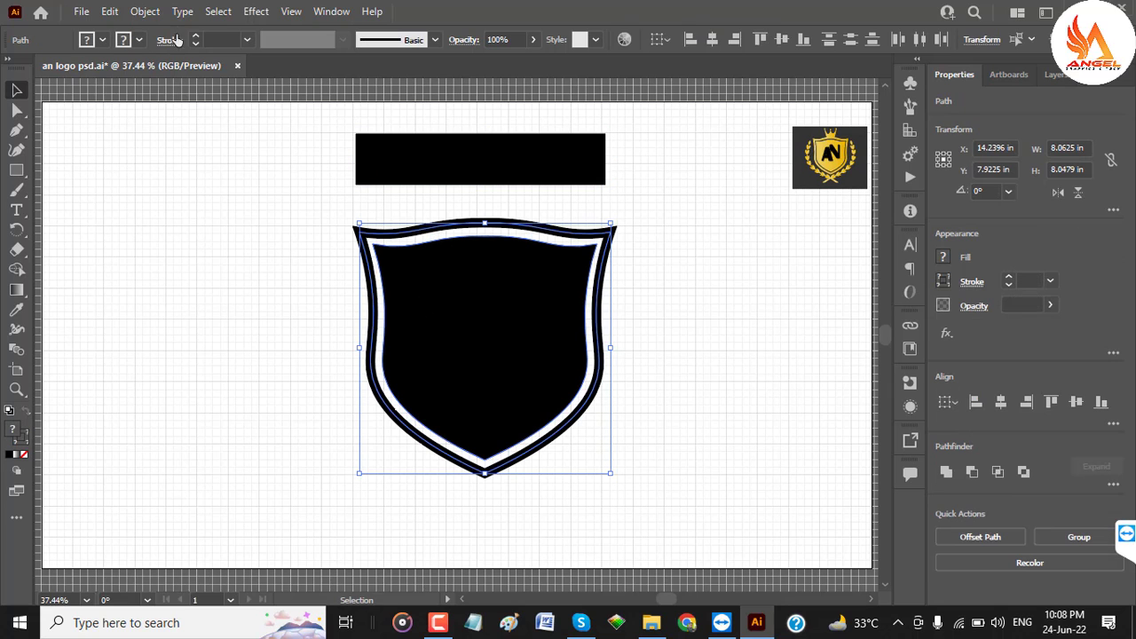
left_click(147, 12)
mouse_move(292, 410)
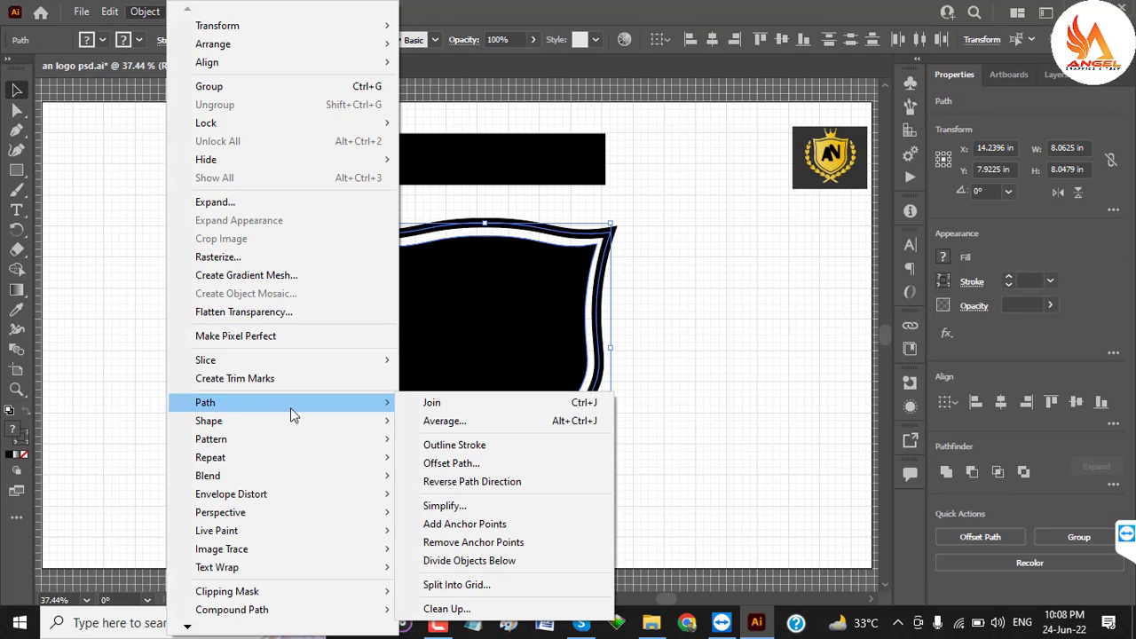
left_click(454, 445)
left_click(186, 349)
Fill the rectangle above the shield with a white-to-black linear gradient and place the gradient settings beside the shield
left_click(459, 166)
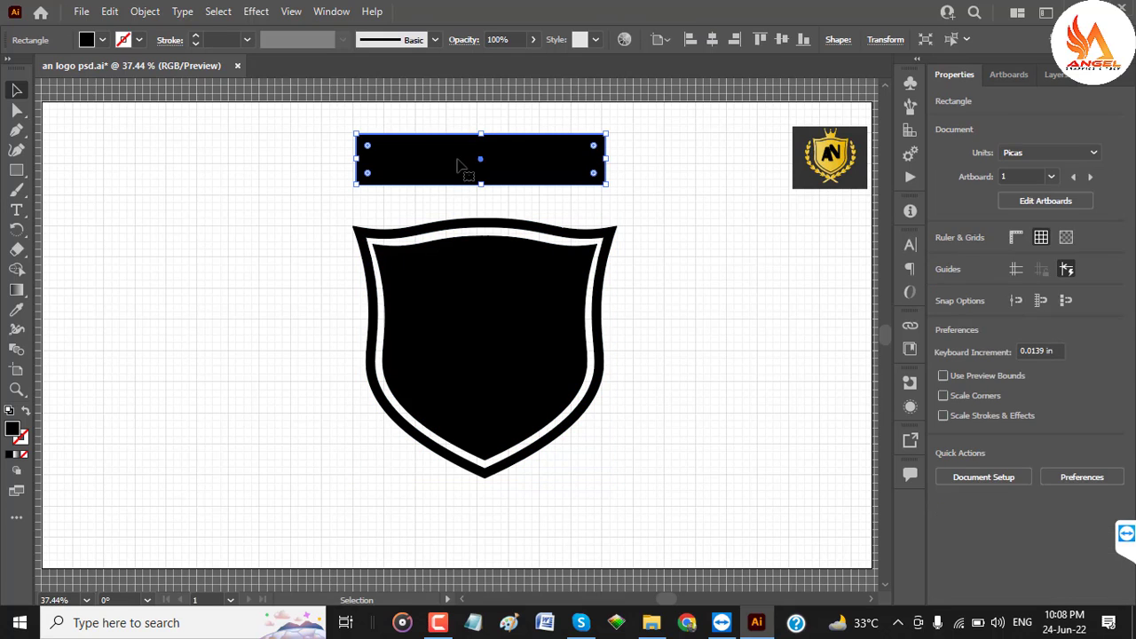
left_click(15, 459)
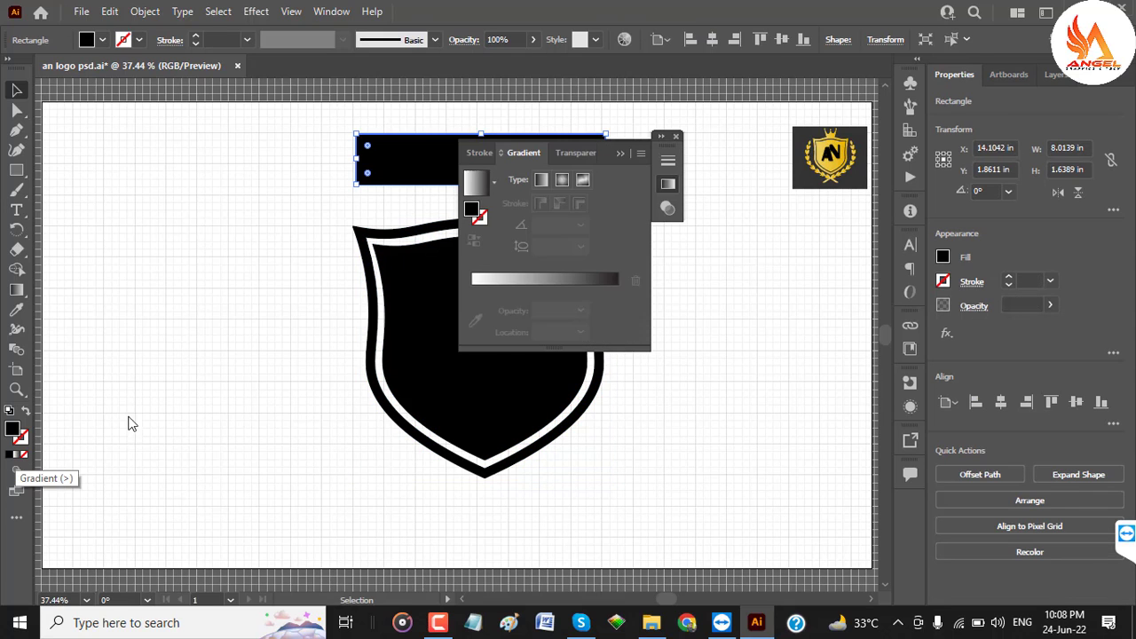
left_click_drag(575, 153, 685, 256)
left_click(854, 249)
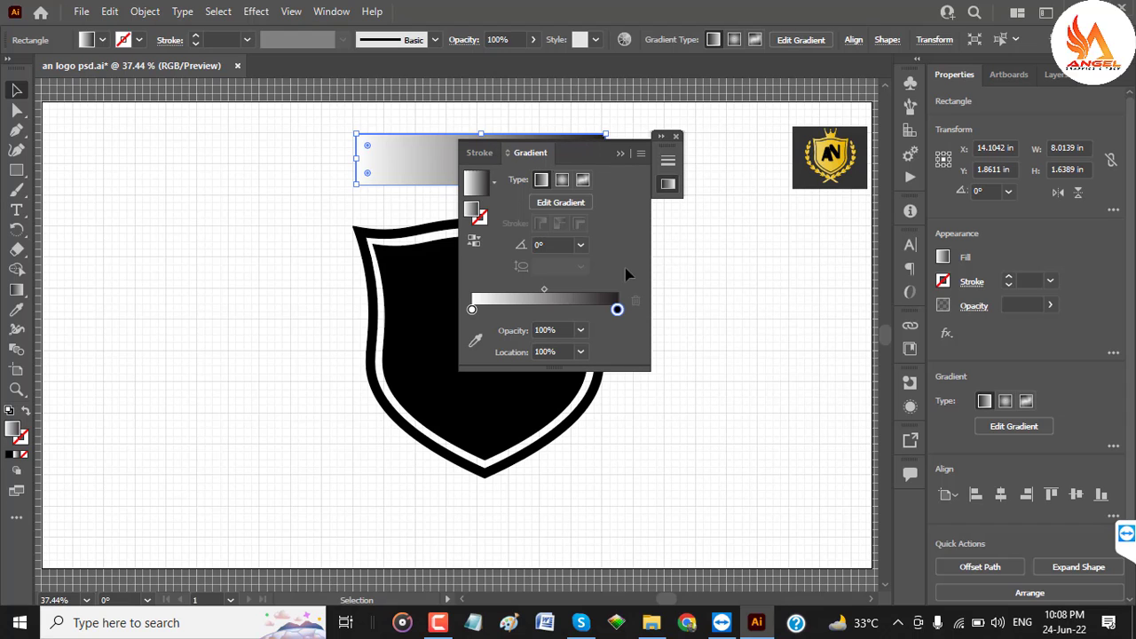
left_click_drag(591, 150, 764, 266)
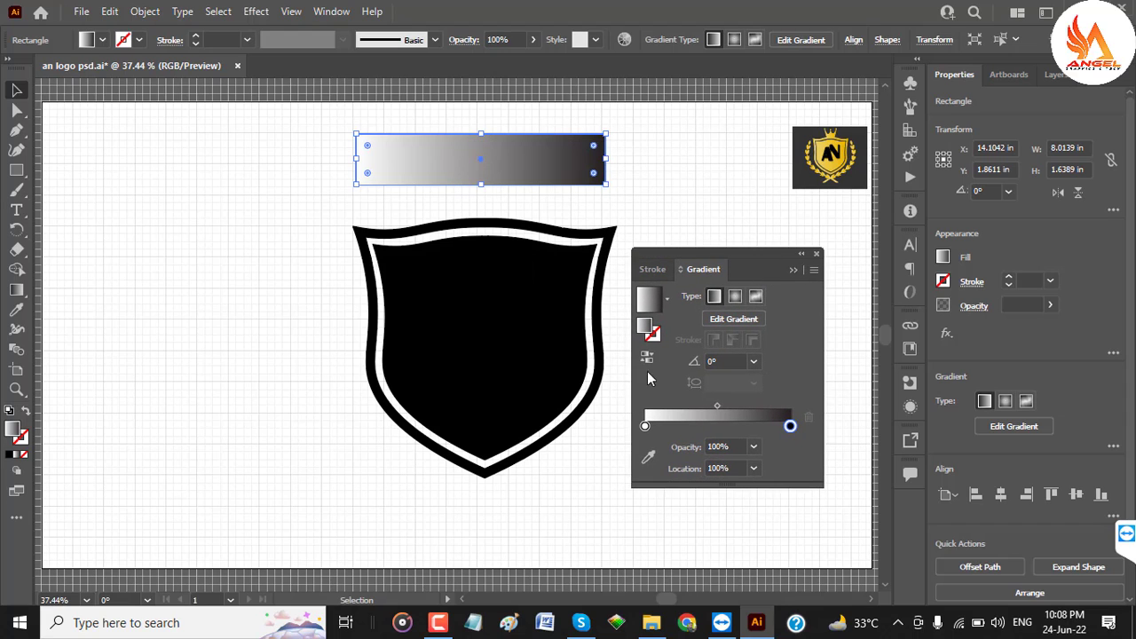
double_click(790, 427)
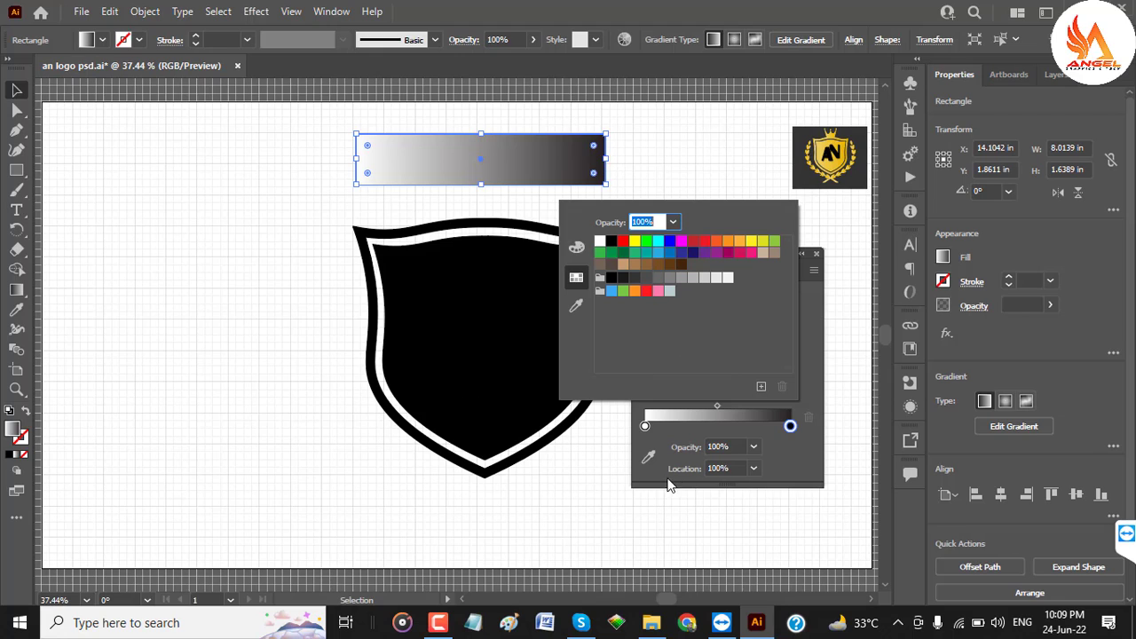
left_click(787, 446)
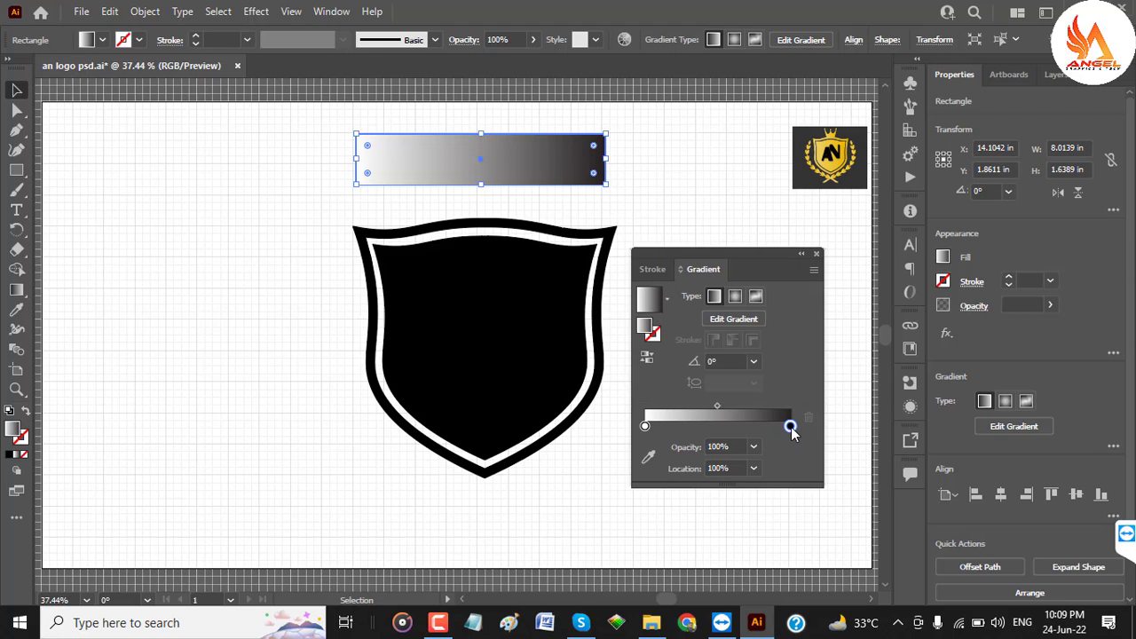
Fill the rectangle above the shield with solid dark gold 917605
double_click(13, 429)
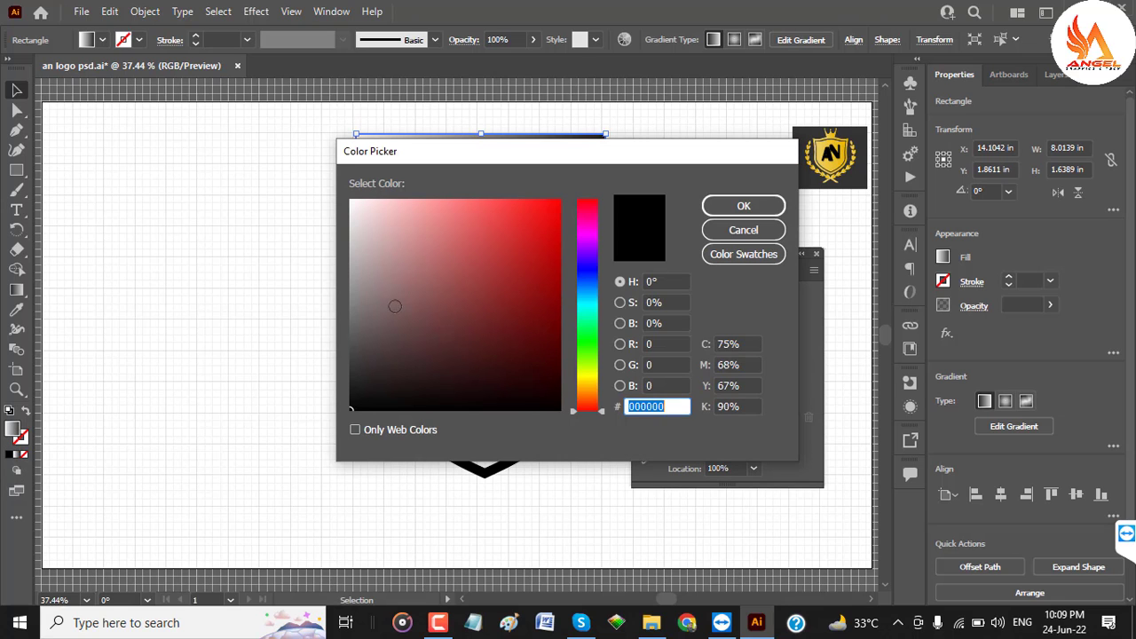
left_click_drag(590, 149, 699, 253)
left_click_drag(697, 480, 697, 486)
left_click(665, 395)
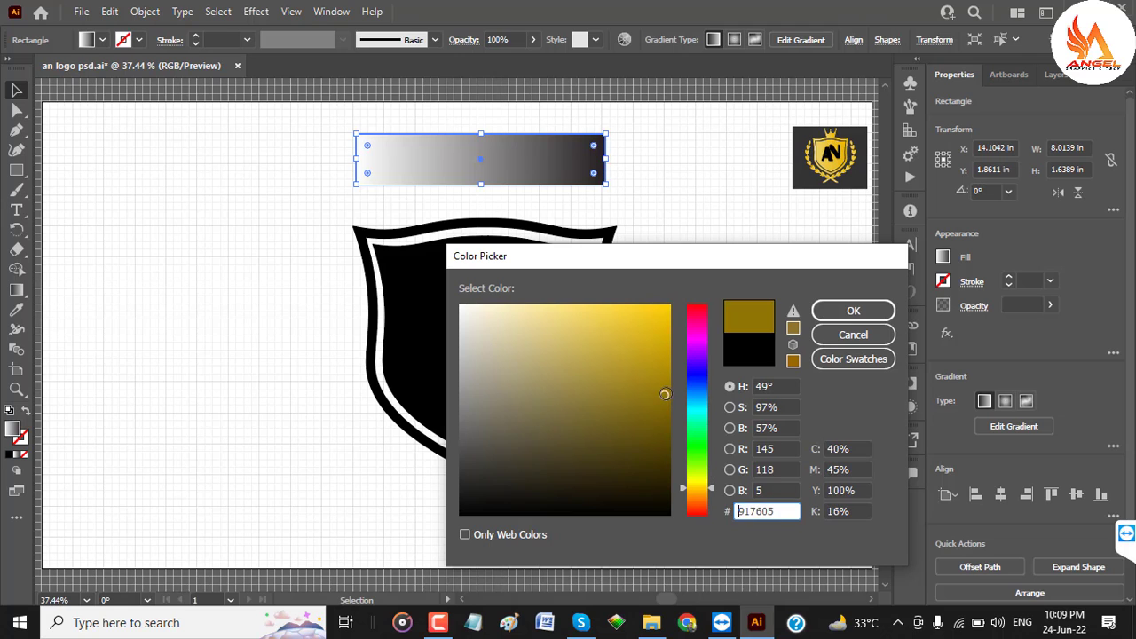
left_click(854, 311)
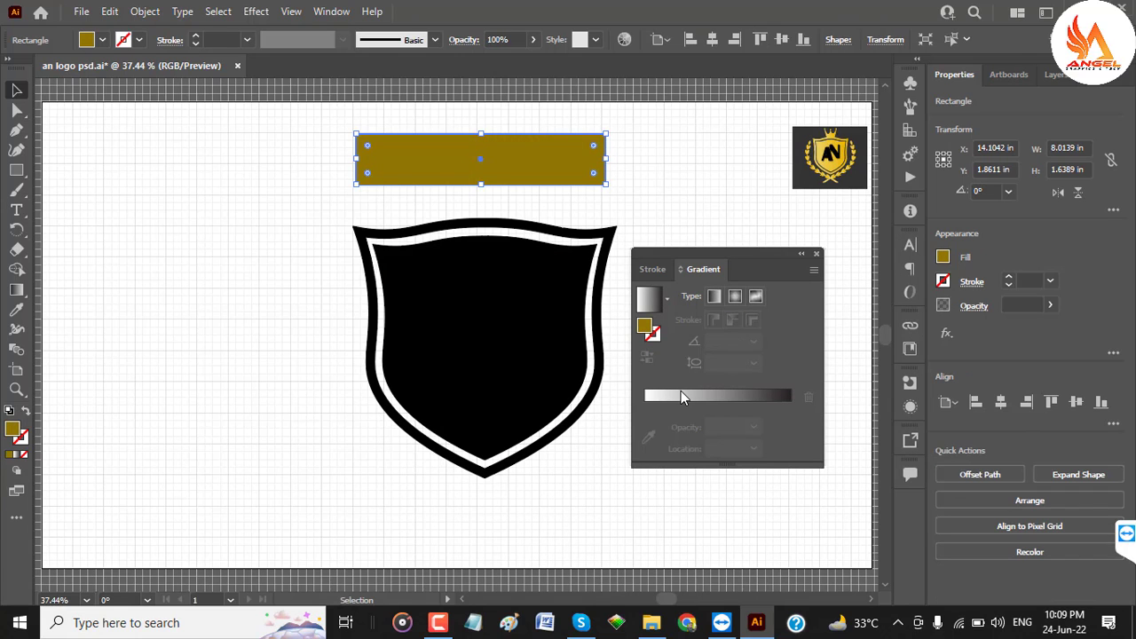
Reapply the linear gradient to the rectangle and set both end stops to the orange swatch R=251 G=176 B=59
left_click(680, 392)
left_click(645, 426)
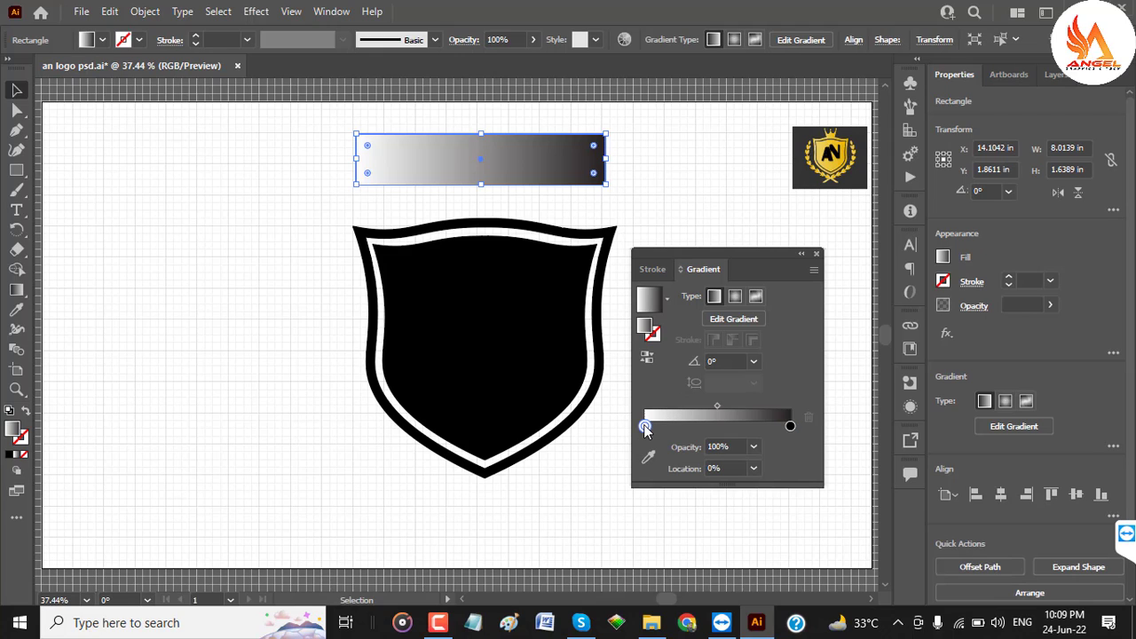
double_click(644, 426)
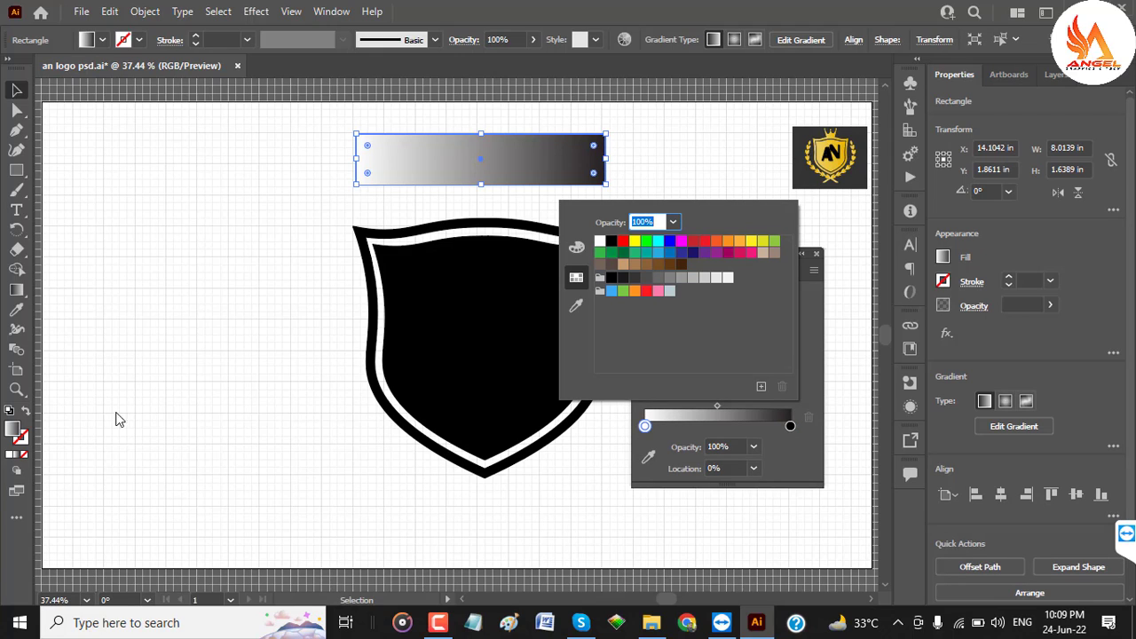
left_click(739, 242)
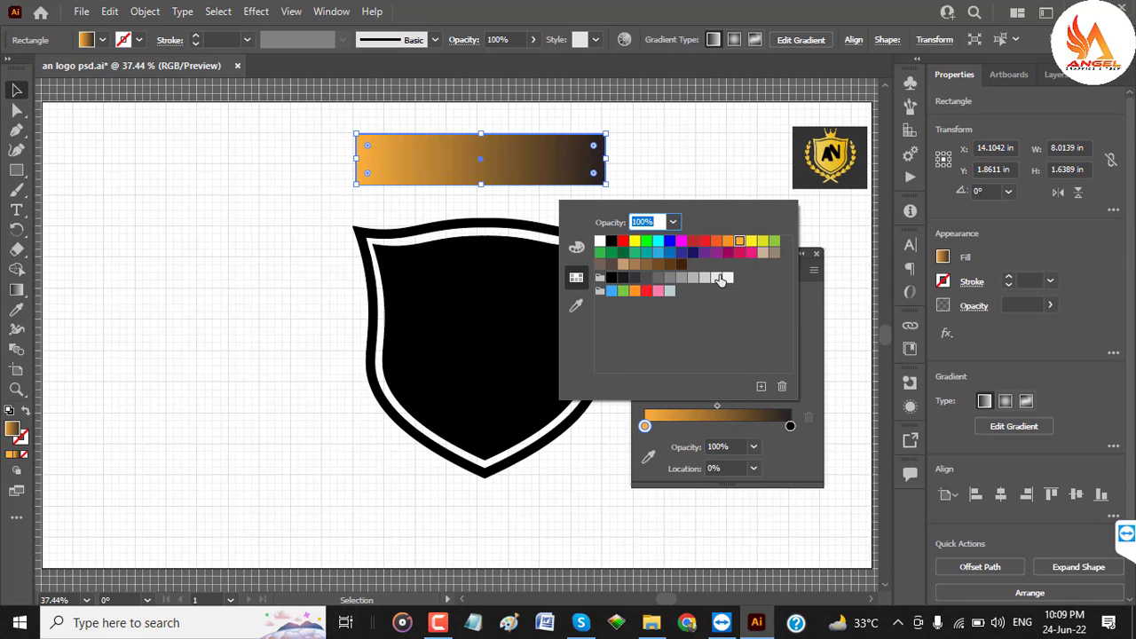
left_click(791, 428)
left_click(791, 427)
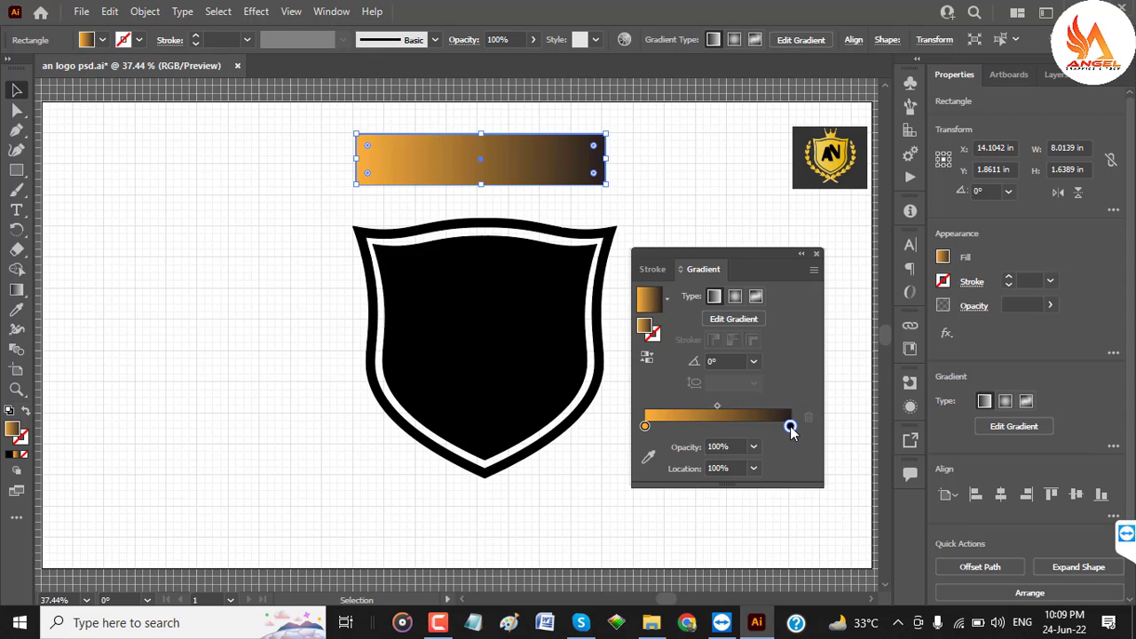
double_click(791, 428)
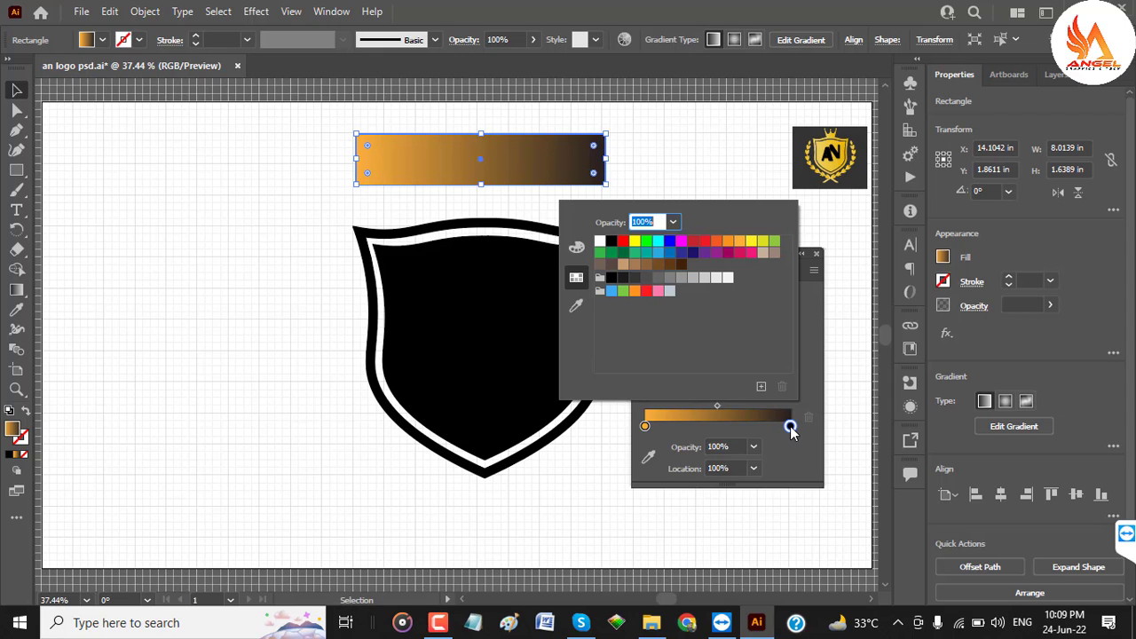
left_click(739, 241)
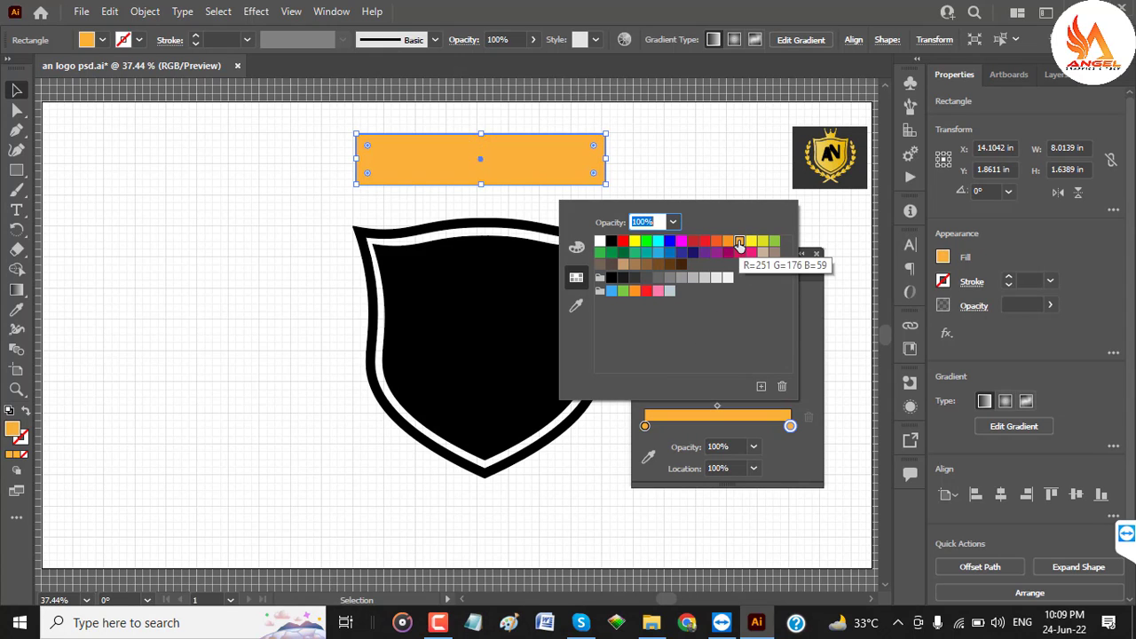
left_click(792, 432)
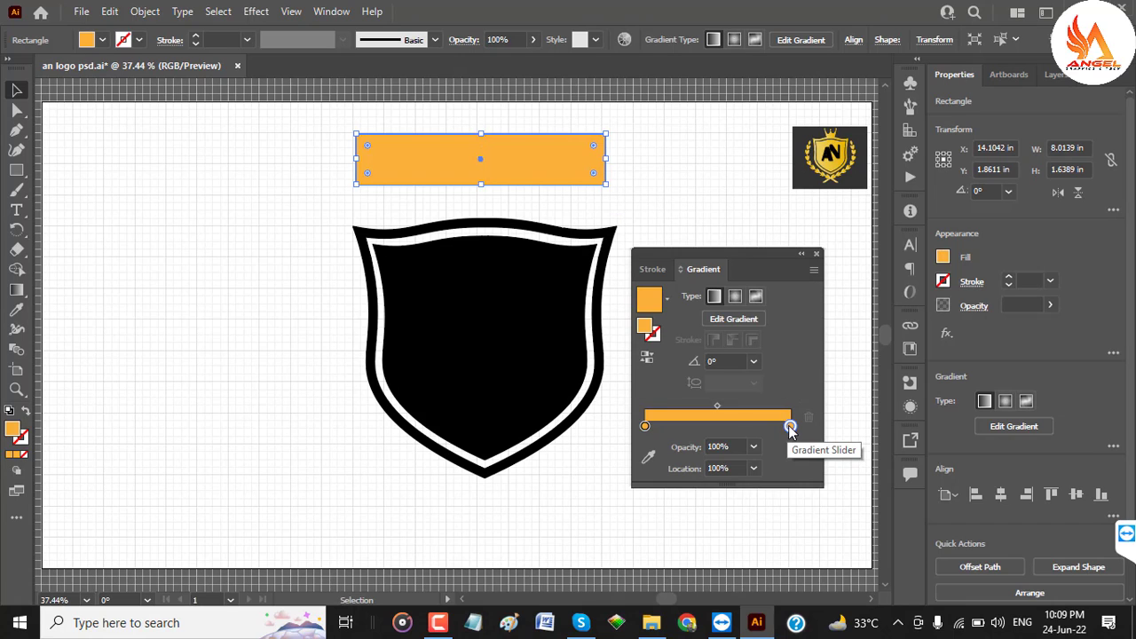
Fill the rectangle above the shield with solid light gold EFC570 and deselect it
double_click(12, 429)
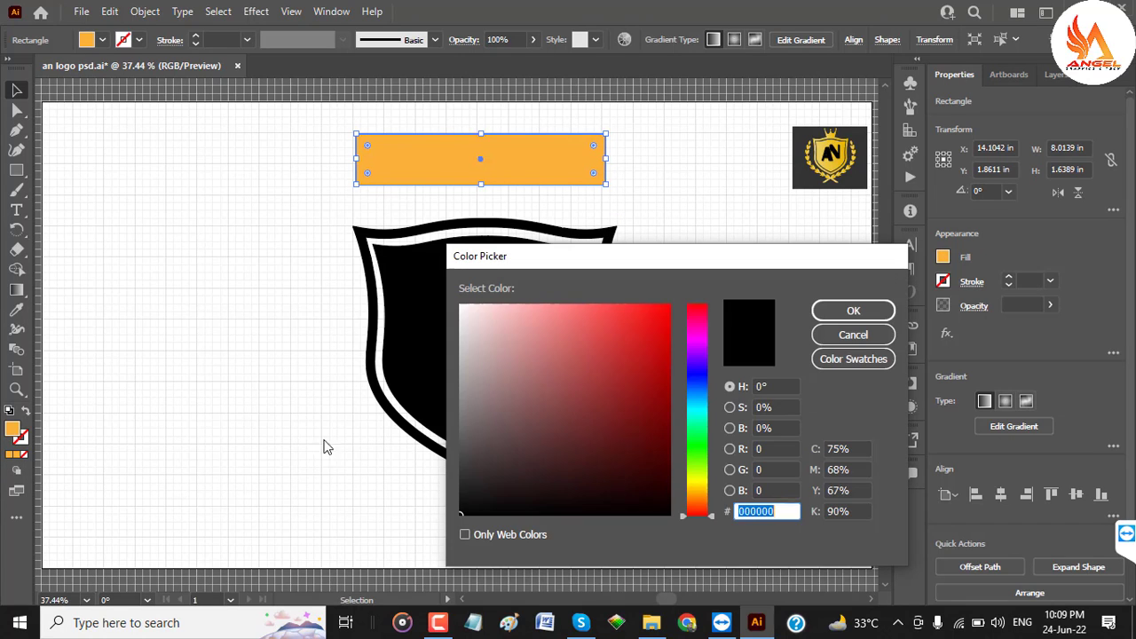
left_click_drag(702, 482, 703, 499)
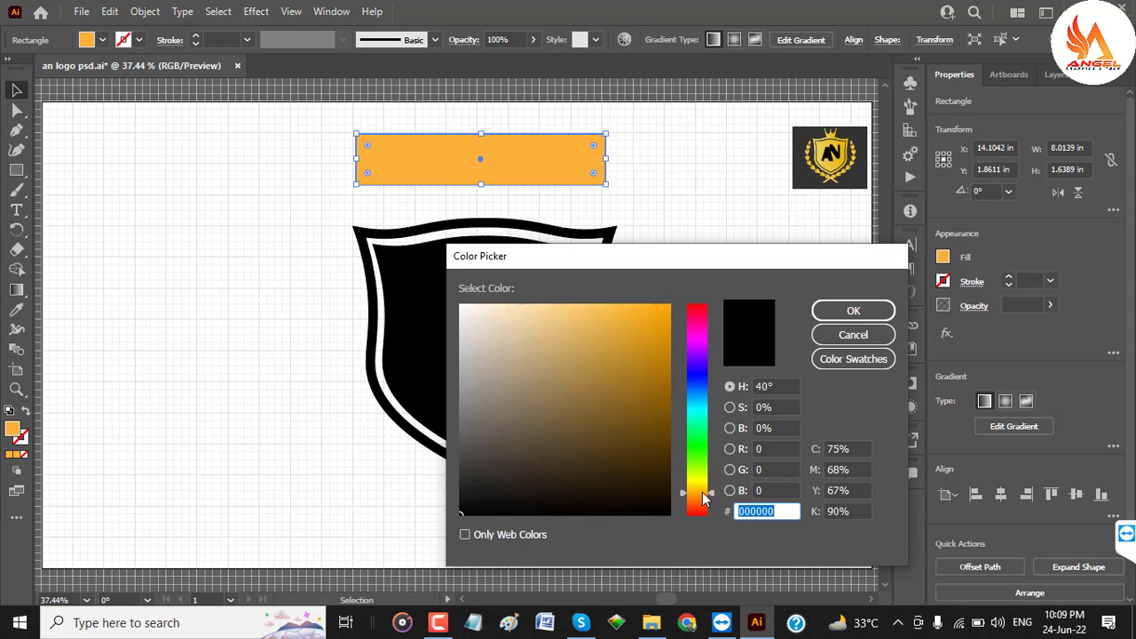
left_click(571, 314)
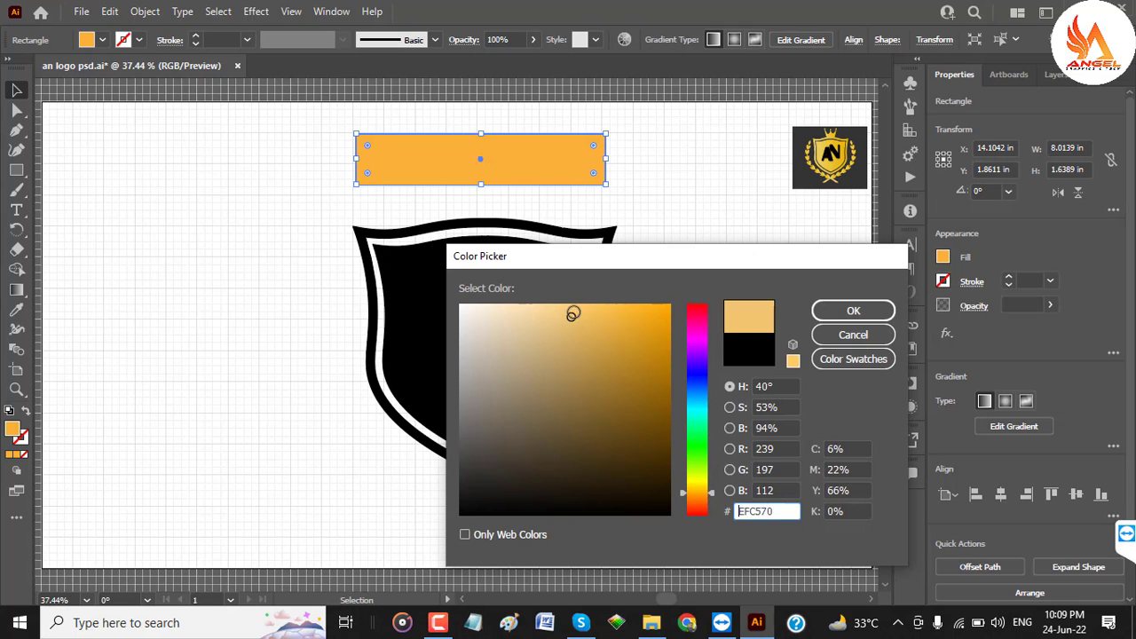
left_click(839, 310)
left_click(205, 384)
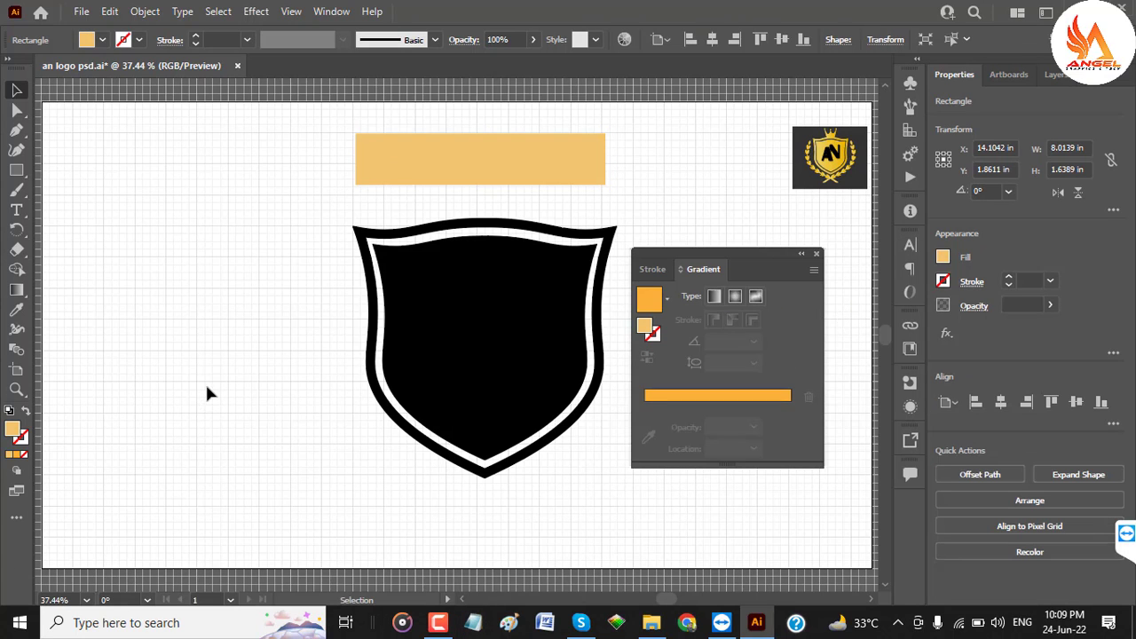
Draw a second light gold rectangle about 7.28 by 3.86 in and move it fully inside the artboard's upper-left corner
left_click(387, 181)
key("m")
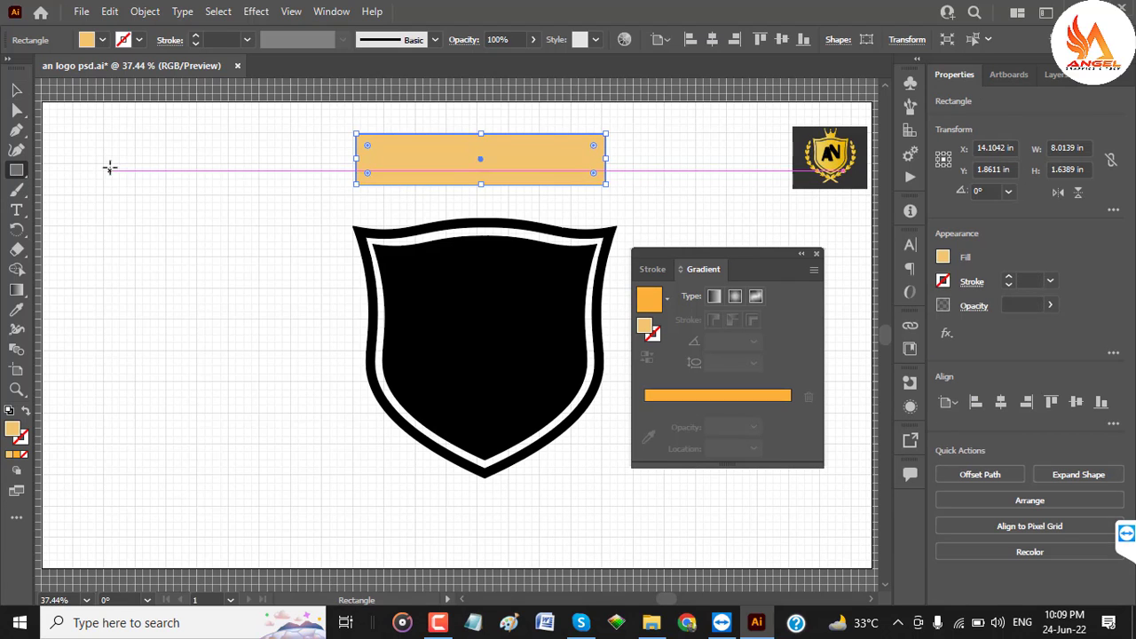
left_click_drag(109, 168, 223, 227)
left_click(16, 90)
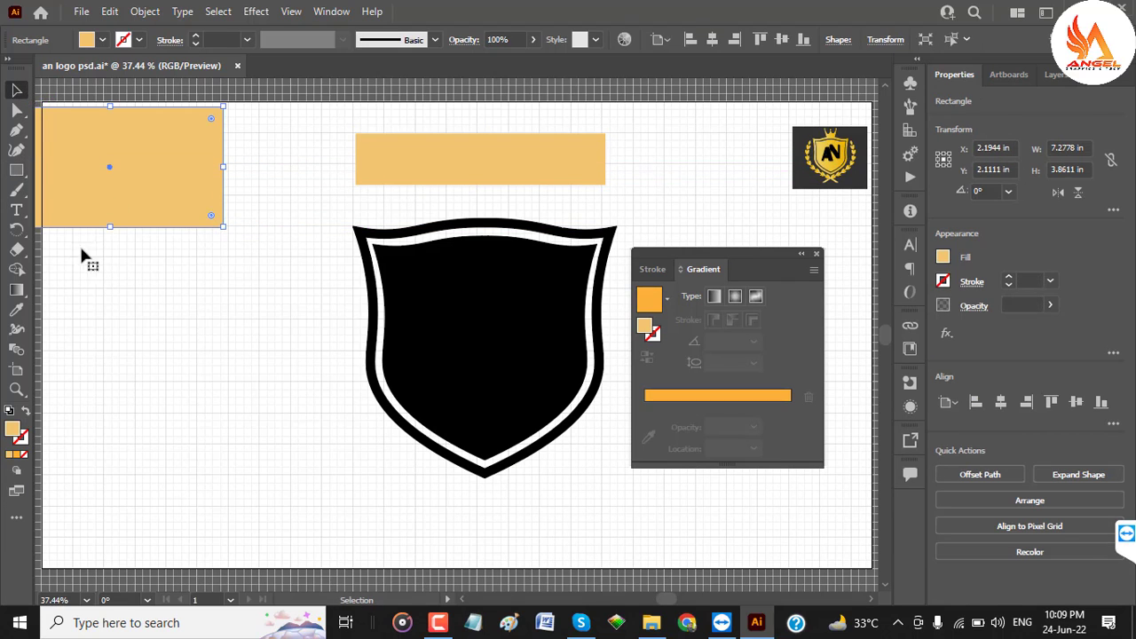
left_click(80, 245)
left_click_drag(135, 199, 217, 253)
left_click(211, 205)
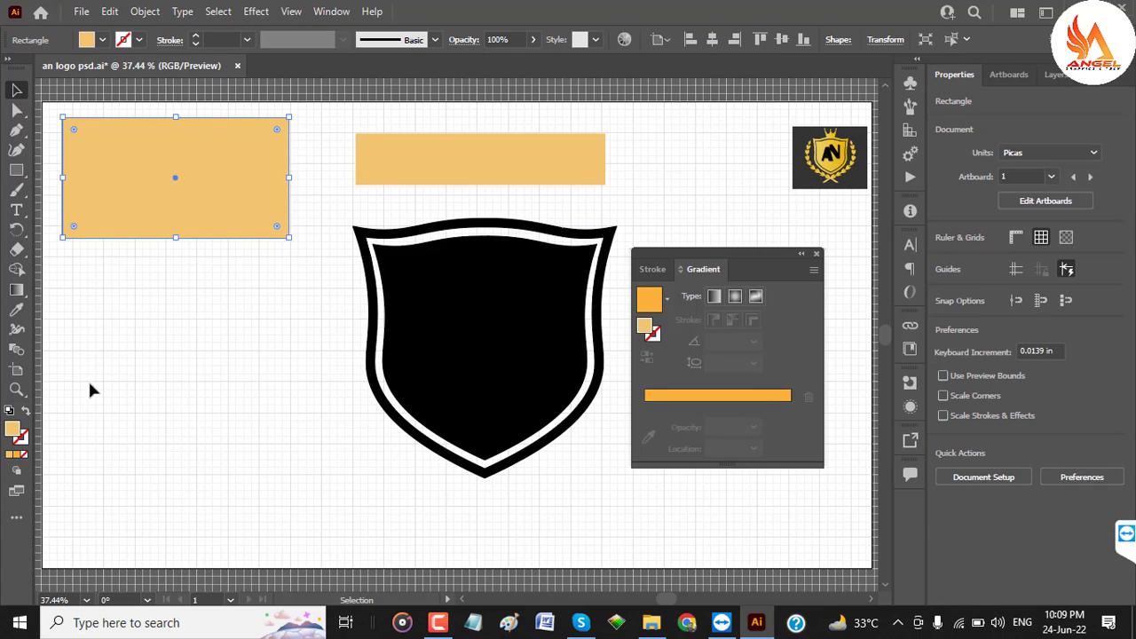
Fill the upper-left rectangle with dark gold 966714, deselect it, and close the Color panel
left_click(11, 456)
left_click(204, 404)
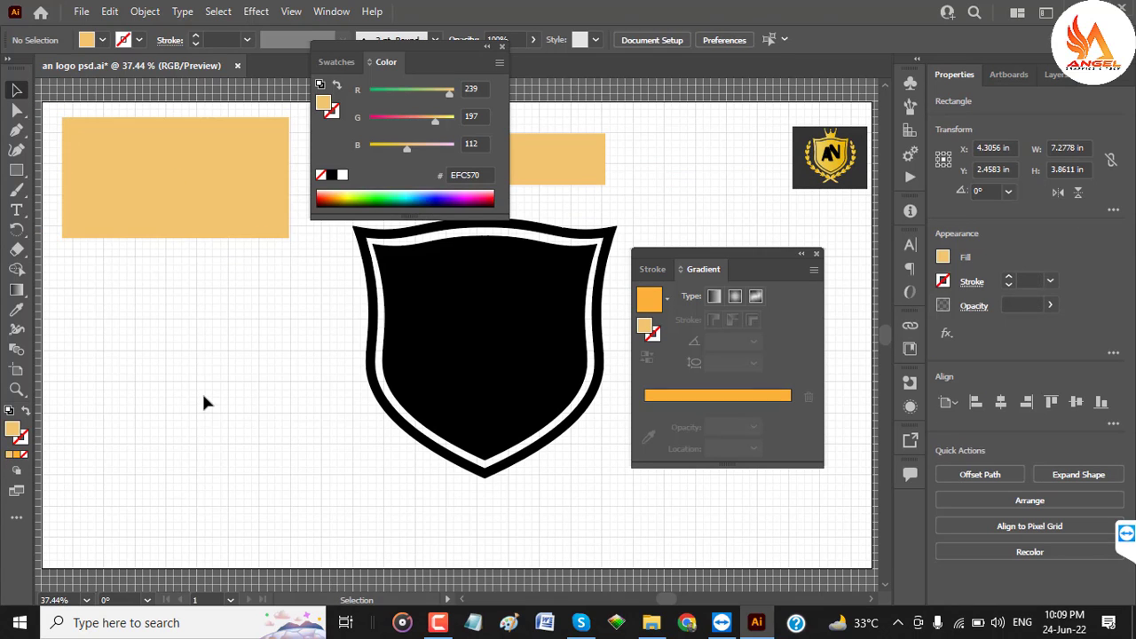
left_click(175, 164)
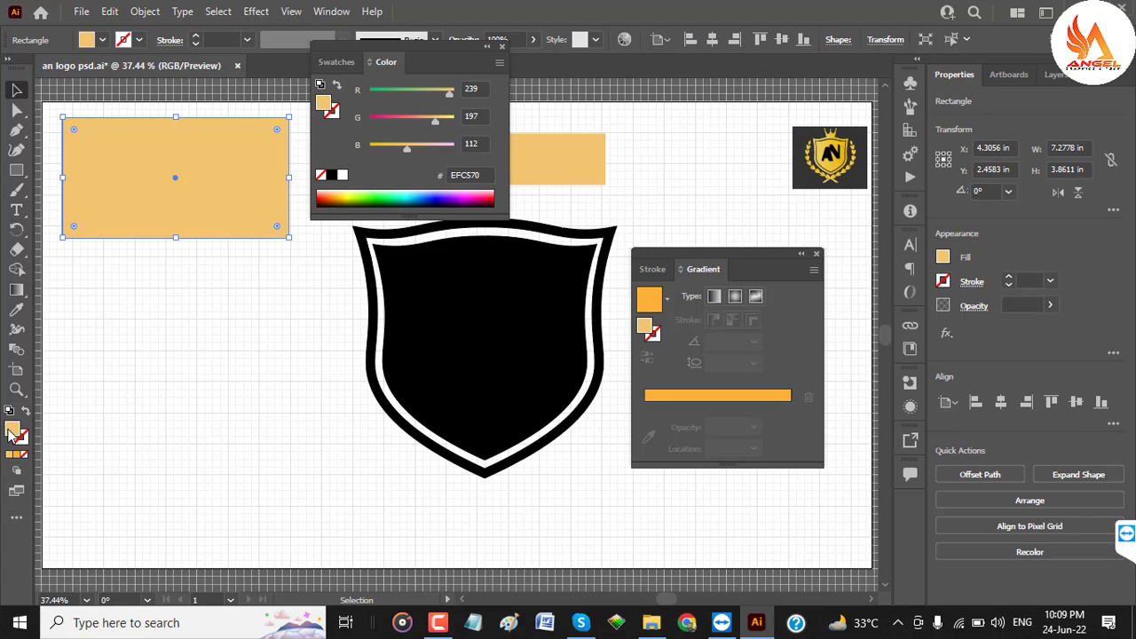
double_click(11, 431)
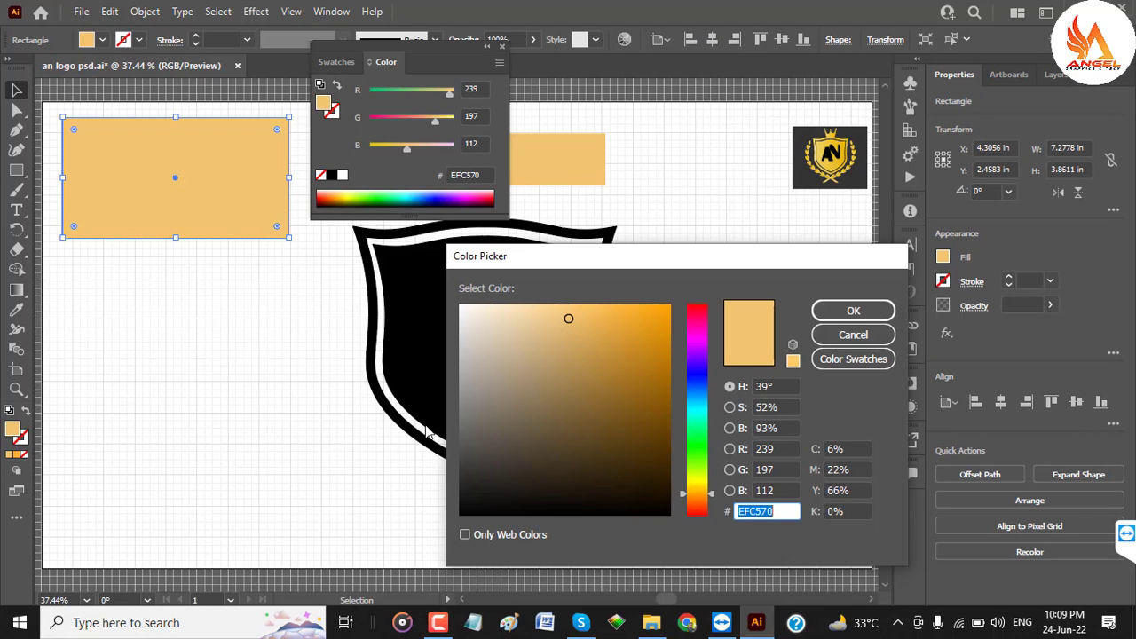
left_click(640, 388)
left_click(835, 318)
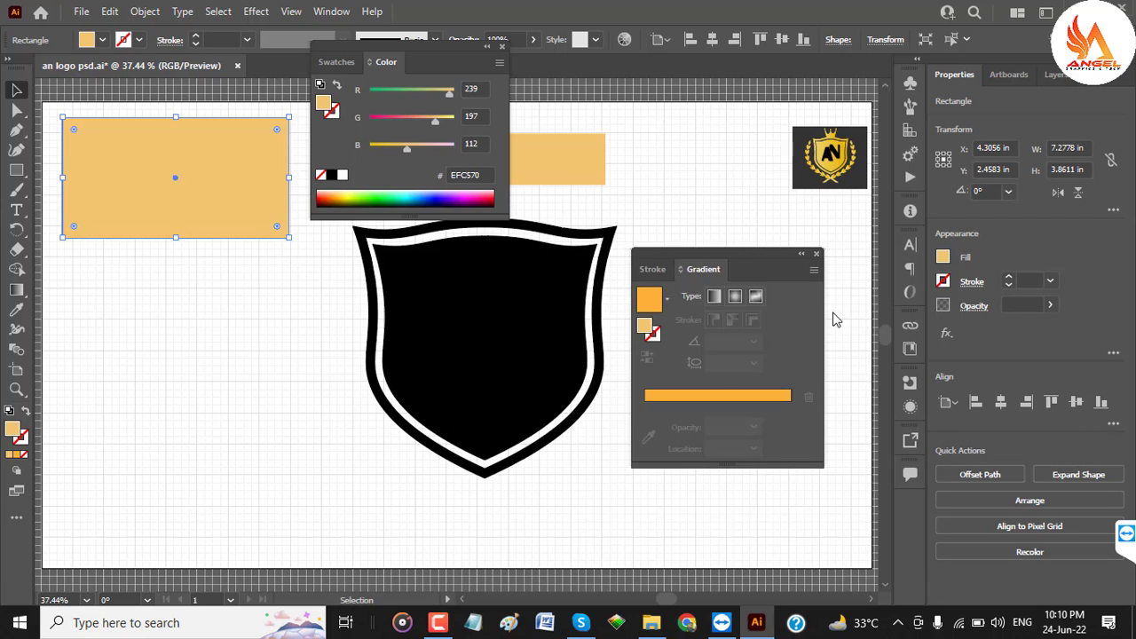
left_click(171, 377)
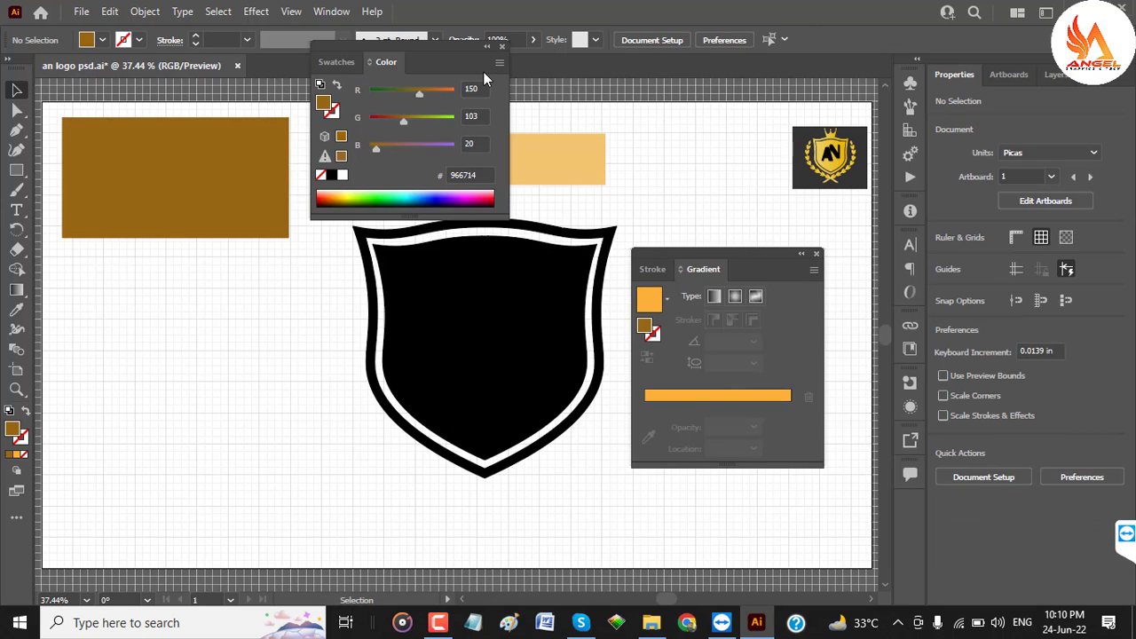
left_click(503, 46)
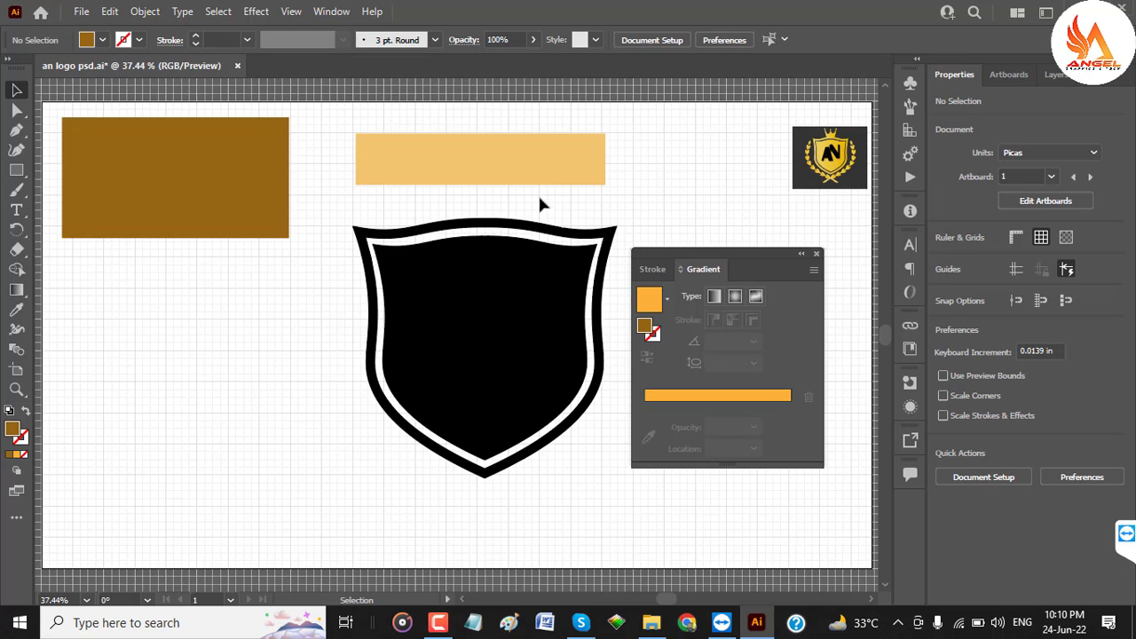
Draw a third rectangle about 4.04 by 2.08 in below the dark gold one, using the light gold rectangle's fill
left_click(459, 172)
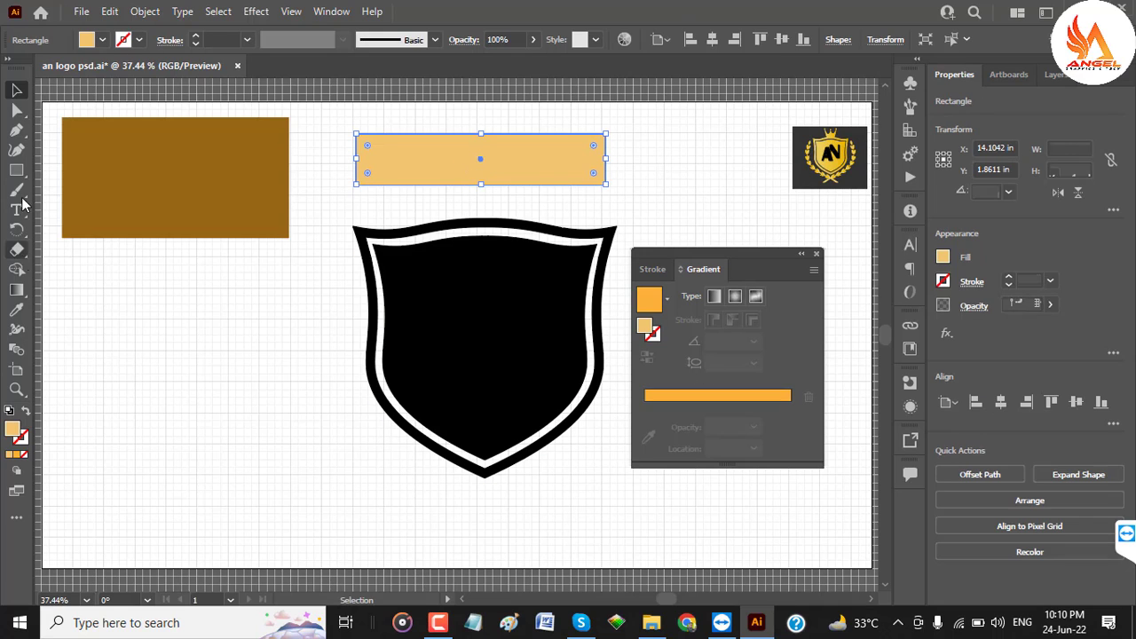
left_click(16, 169)
left_click_drag(130, 306, 257, 371)
left_click(18, 91)
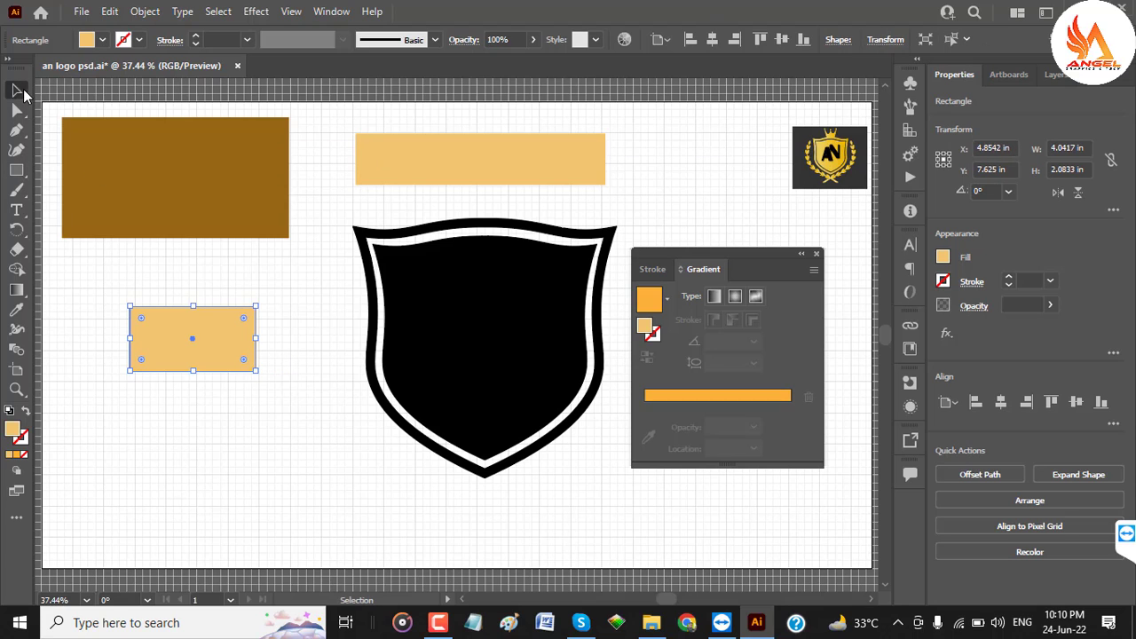
Apply a linear gradient fill to the small rectangle and sample the dark gold swatch for its starting colour stop
left_click(145, 390)
left_click(506, 180)
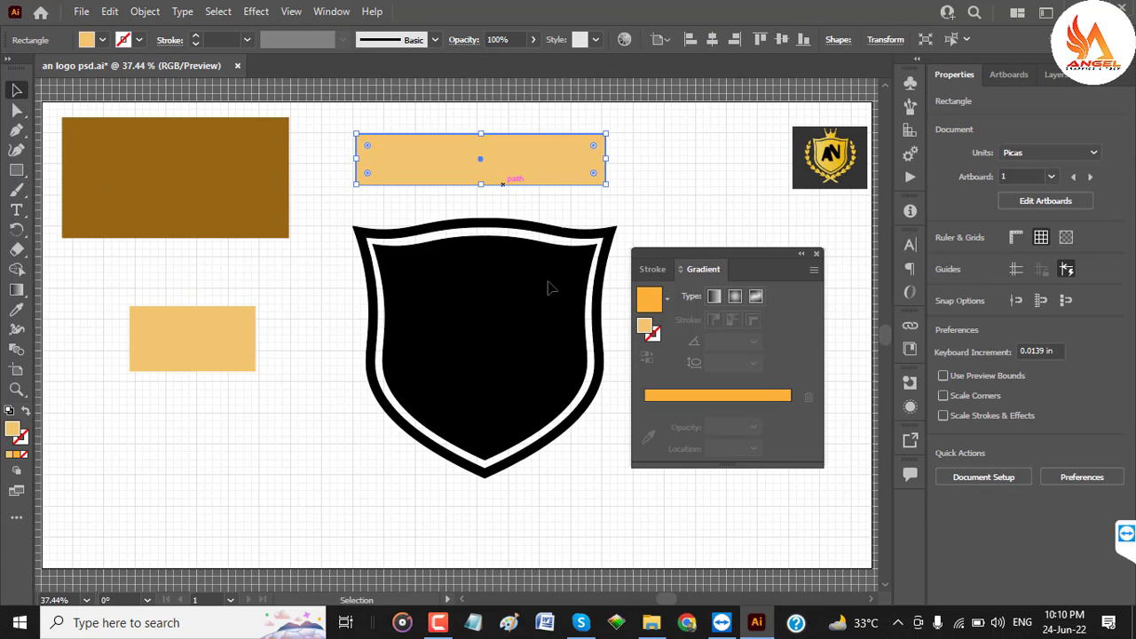
left_click(341, 478)
left_click(188, 353)
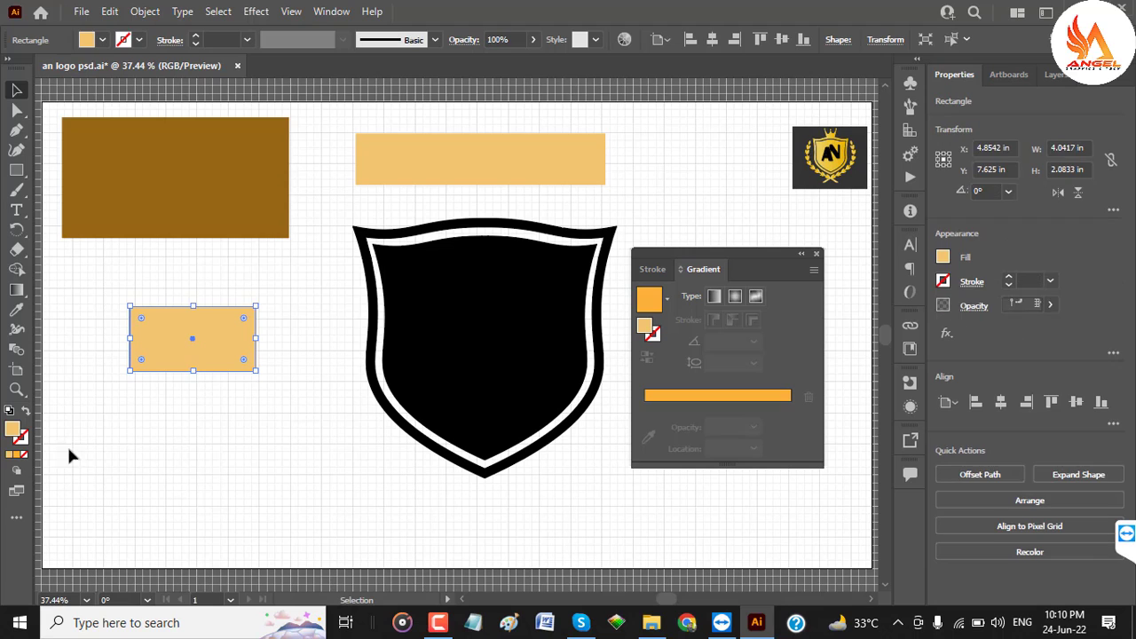
left_click(18, 456)
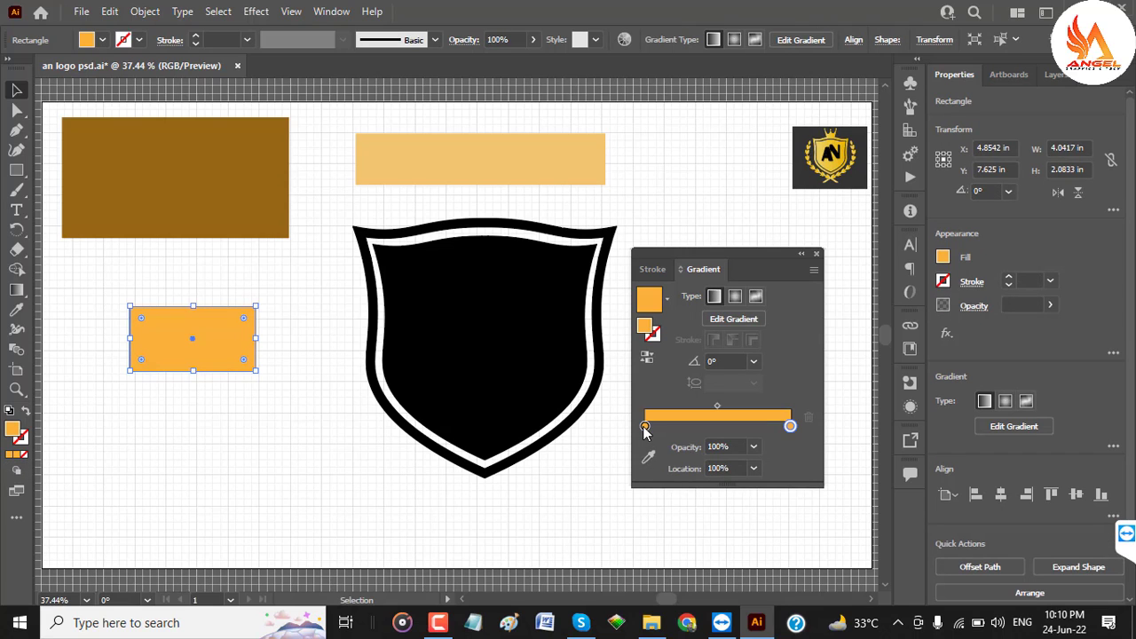
left_click(645, 427)
double_click(644, 427)
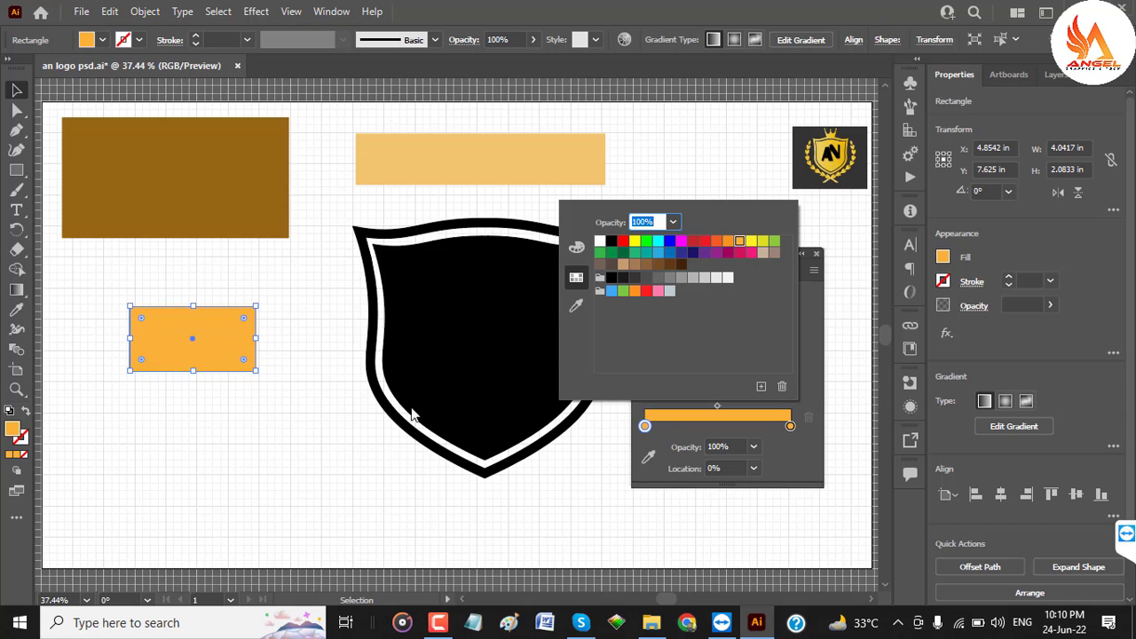
left_click(577, 306)
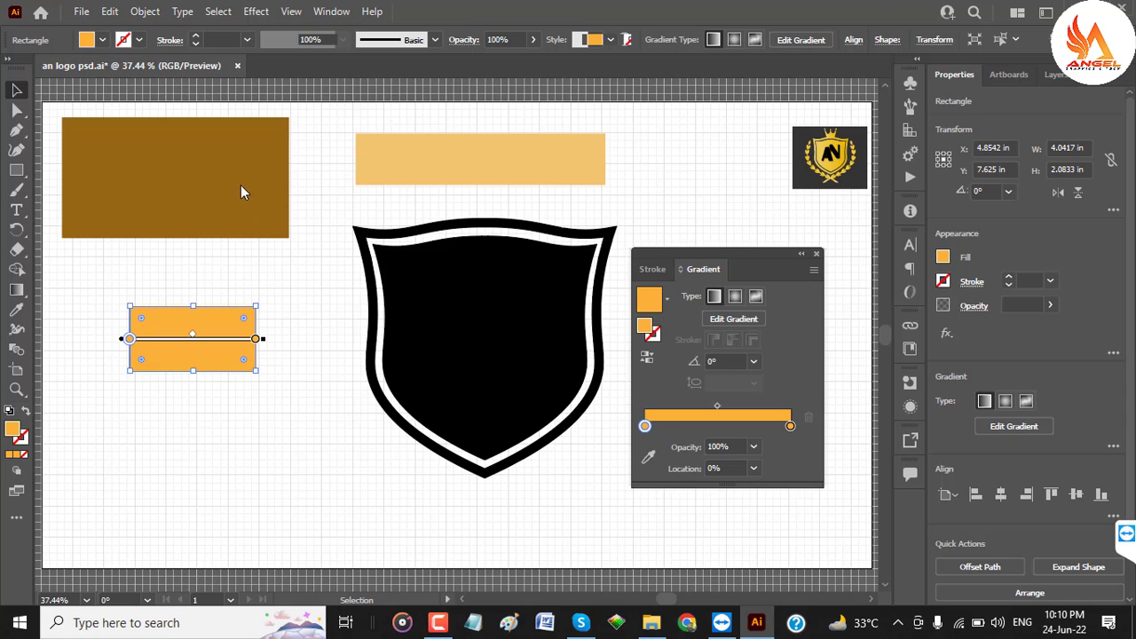
left_click(188, 184)
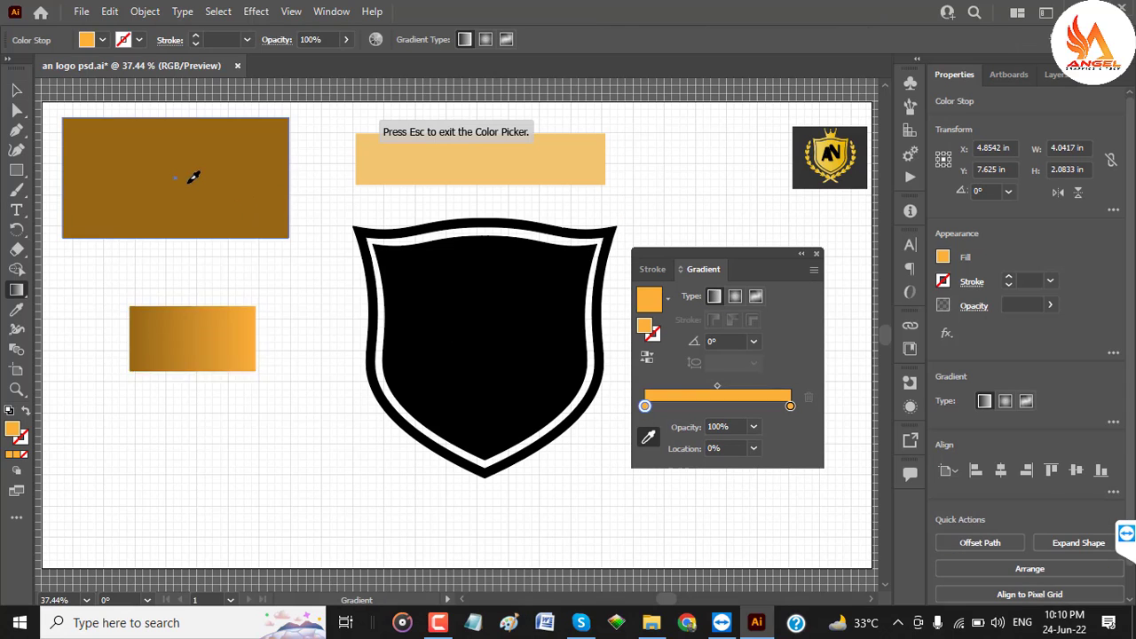
Sample the light gold rectangle's colour for the gradient's end stop and close the Gradient panel
left_click(790, 405)
double_click(790, 407)
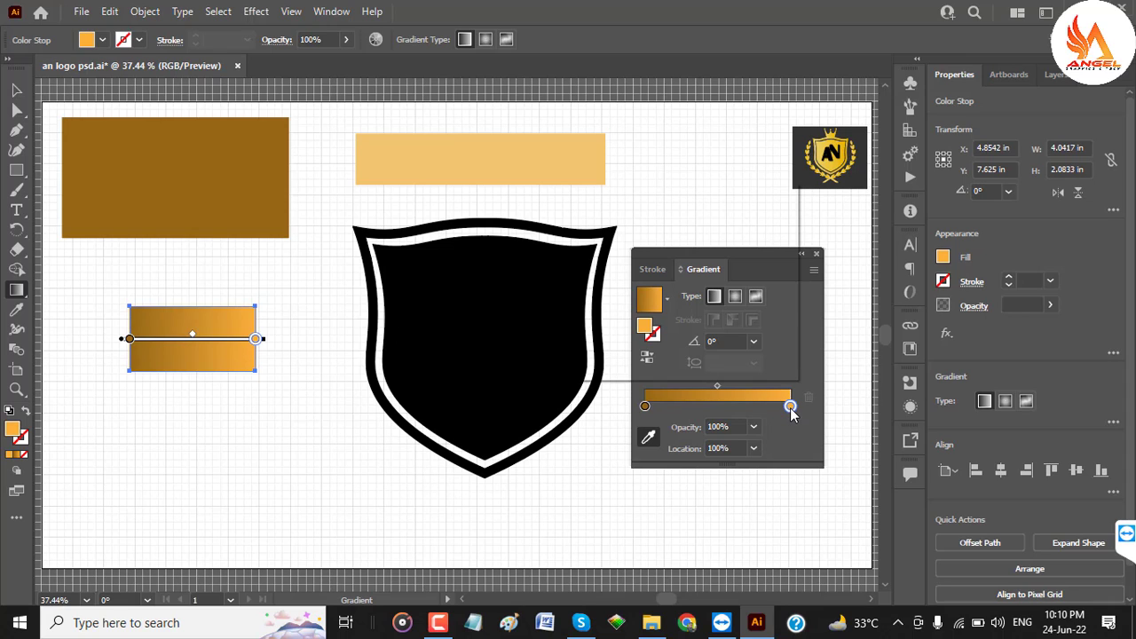
left_click(575, 286)
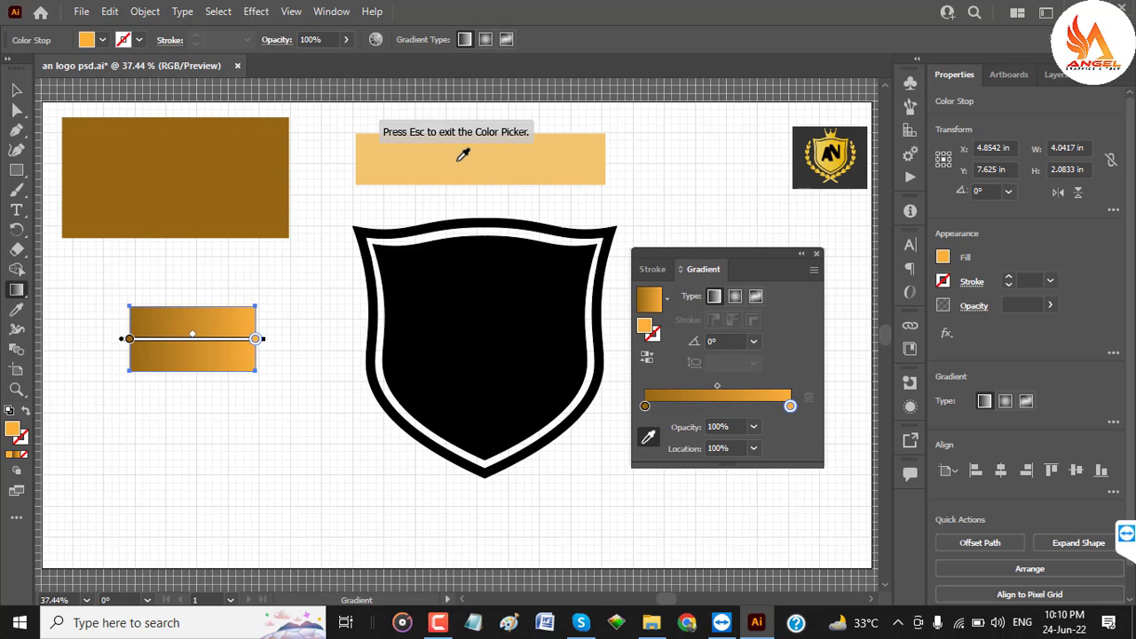
left_click(463, 155)
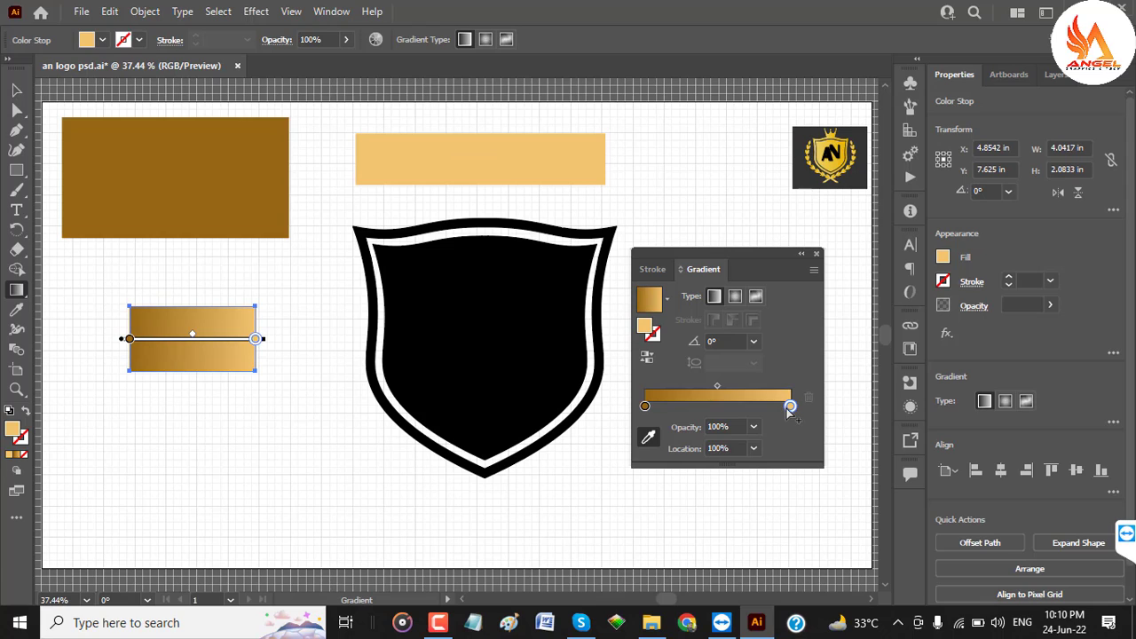
left_click(816, 253)
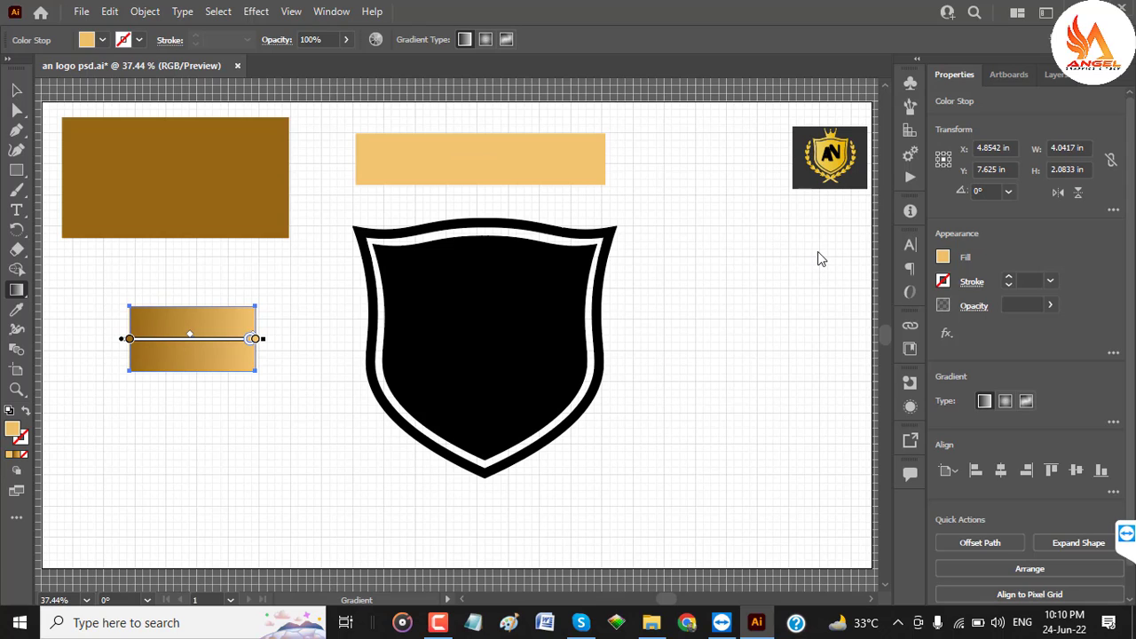
left_click(20, 91)
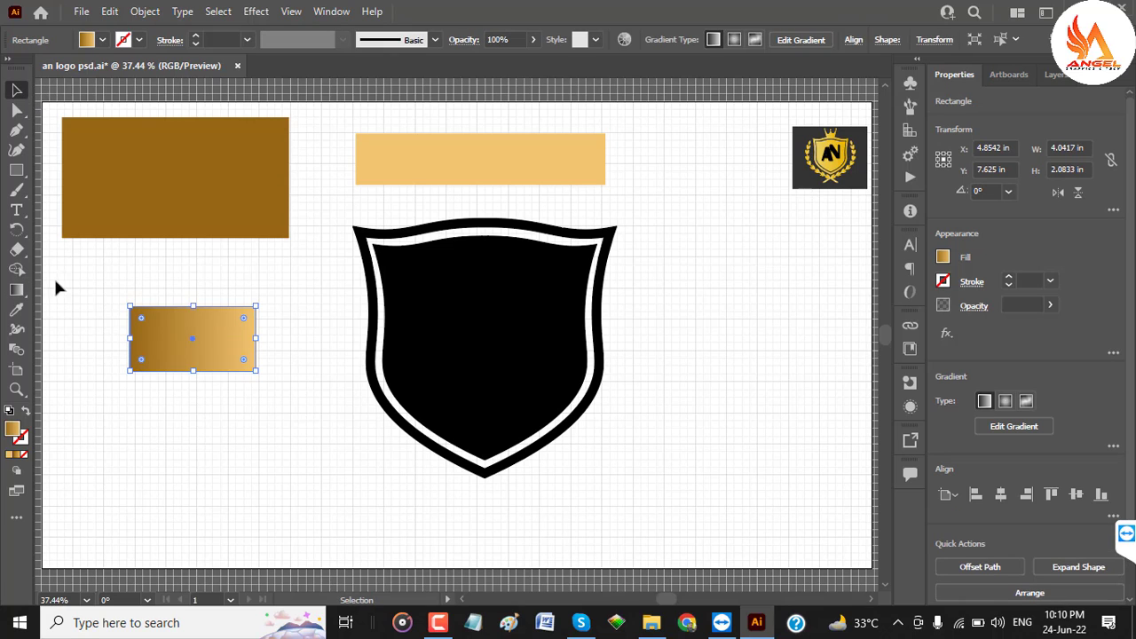
left_click(206, 449)
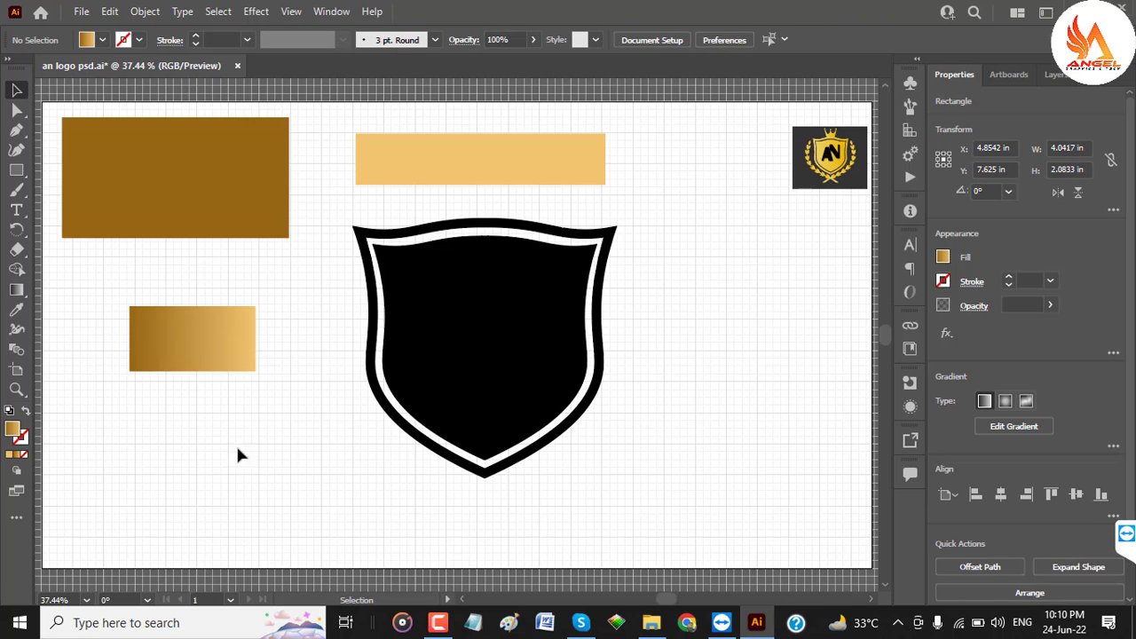
left_click(222, 355)
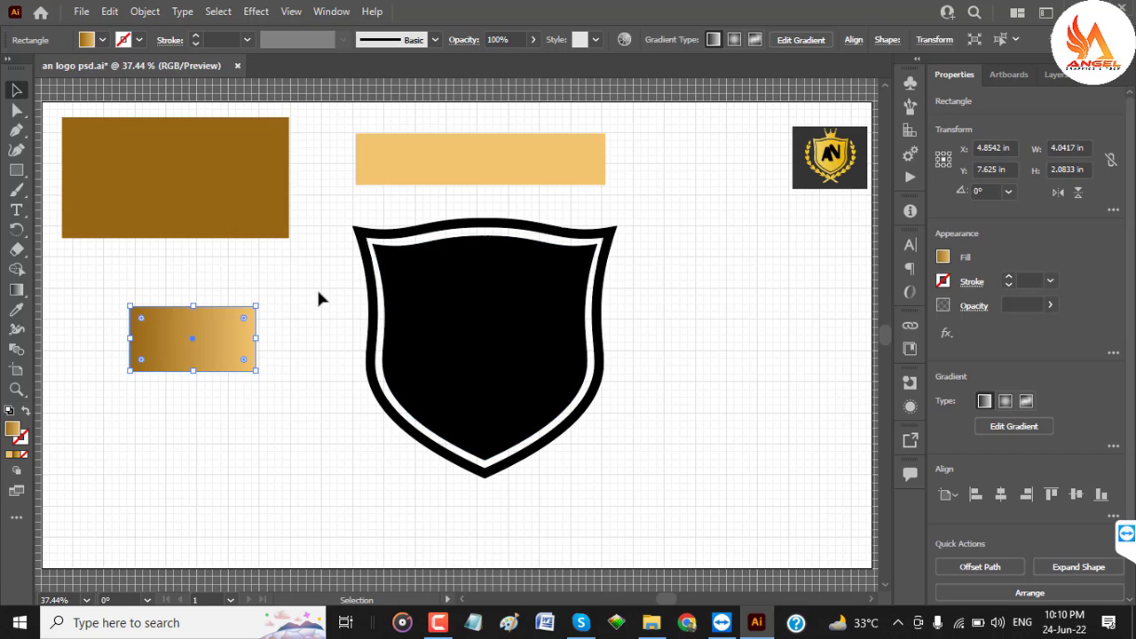
Copy the small rectangle's gold gradient onto the outer shield border and deselect it
left_click_drag(318, 297, 682, 448)
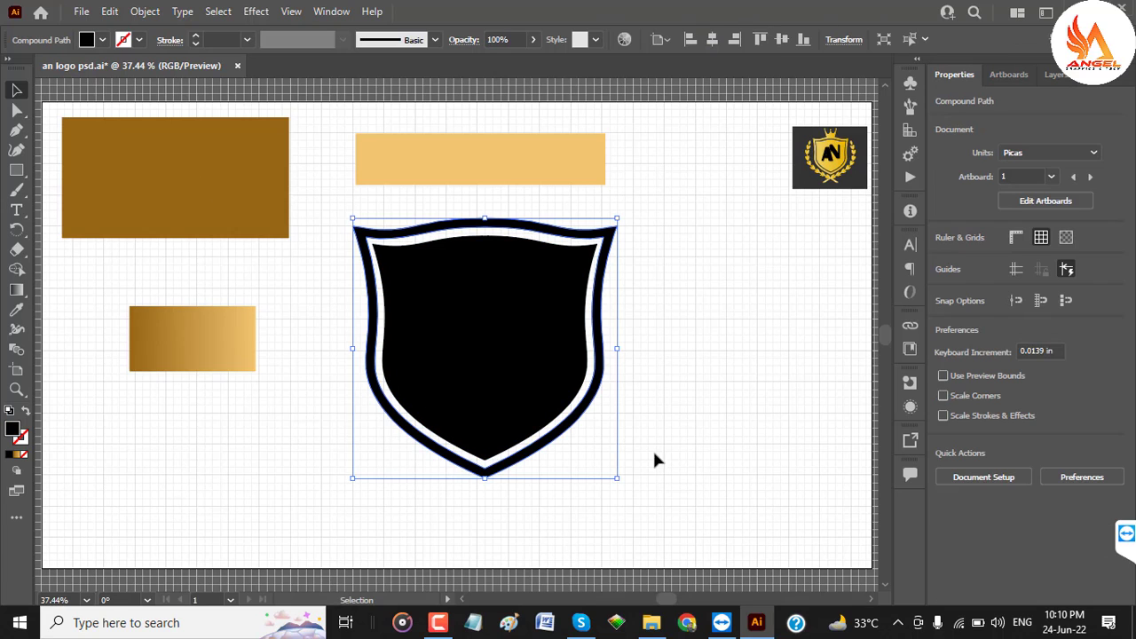
left_click(16, 310)
left_click(196, 334)
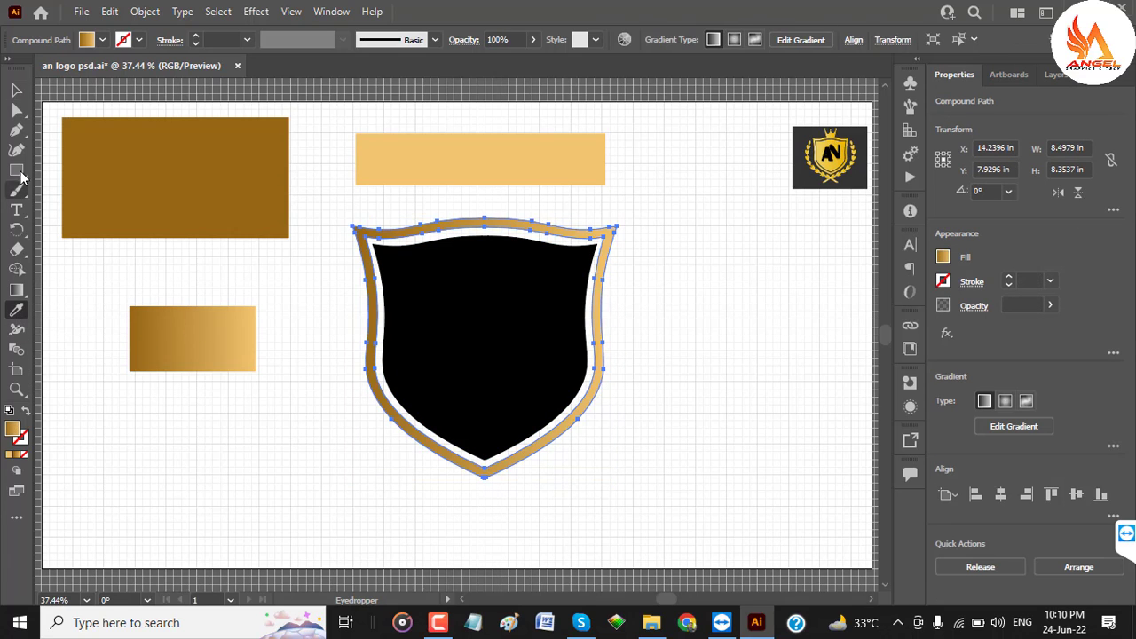
left_click(16, 90)
left_click(218, 457)
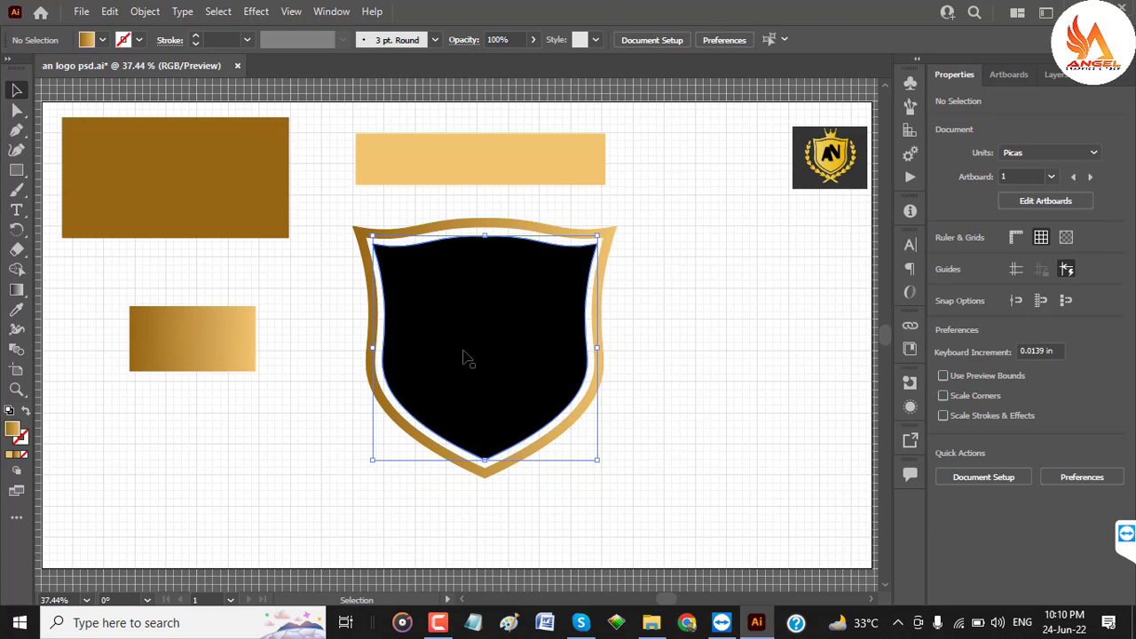
Copy the small rectangle's gold gradient onto the inner black shield and deselect it
left_click(463, 354)
key("i")
left_click(233, 337)
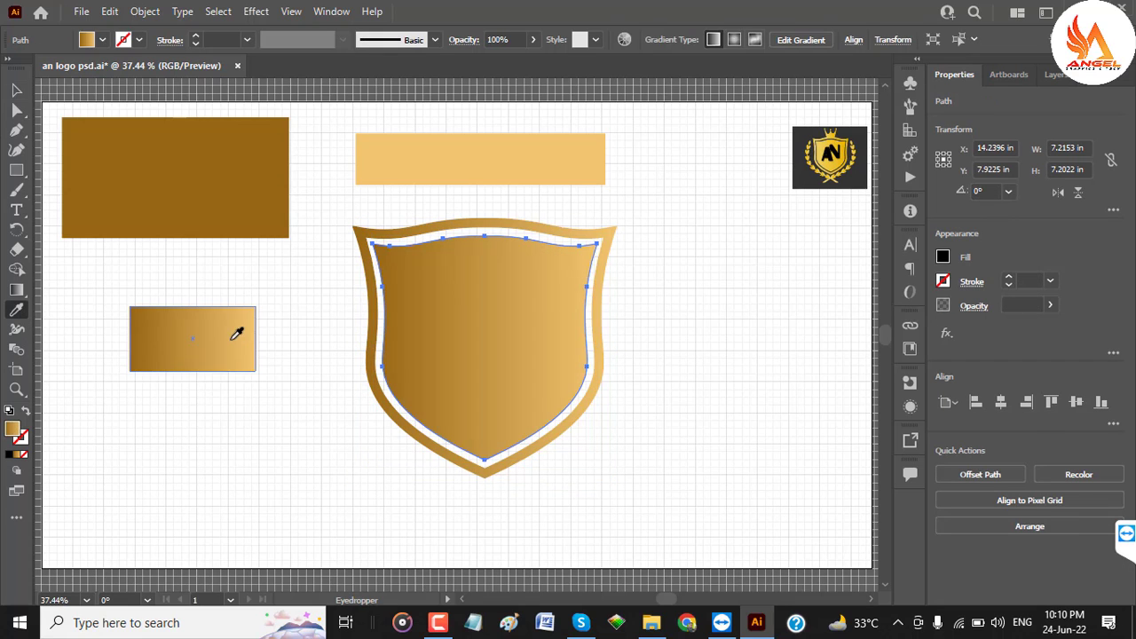
left_click(16, 90)
left_click(202, 465)
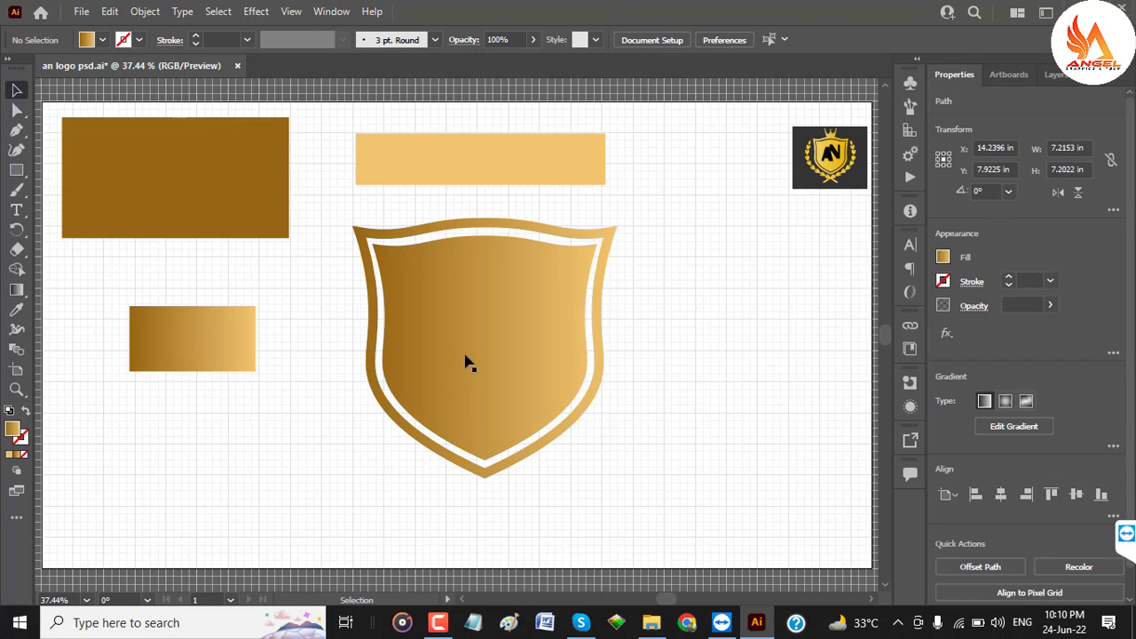
Redirect the gradient across both shield shapes diagonally, from light gold at the upper left to dark gold at the lower right
left_click(468, 362)
left_click(622, 465)
left_click_drag(641, 483, 441, 296)
left_click(16, 291)
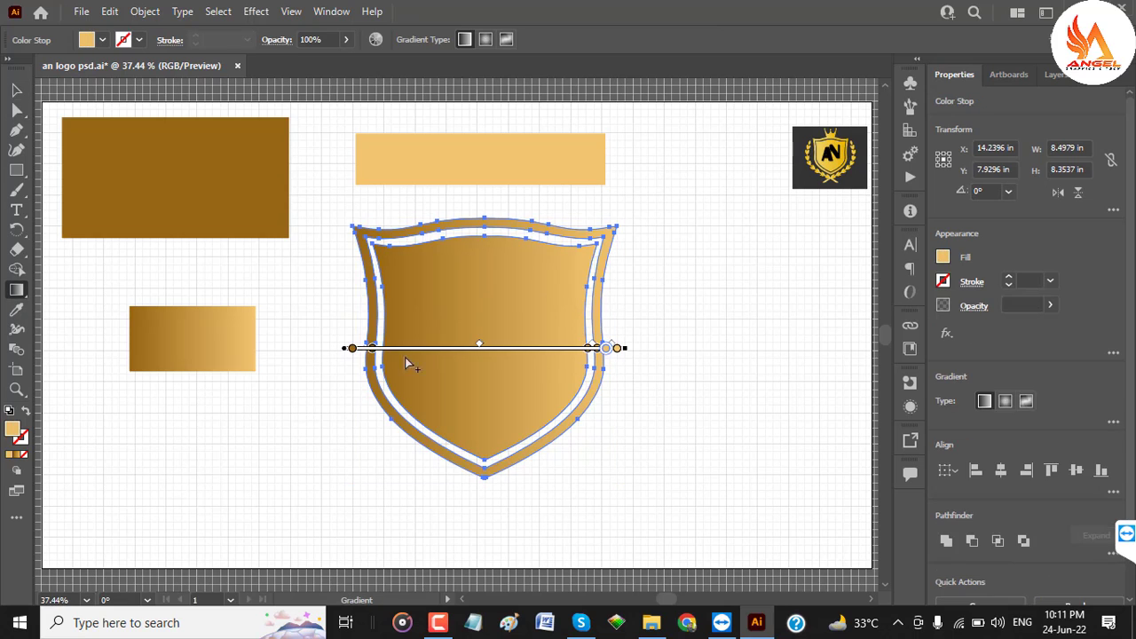
mouse_move(351, 220)
left_mouse_down()
mouse_move(558, 538)
mouse_move(524, 386)
mouse_move(541, 354)
left_mouse_up()
mouse_move(561, 479)
left_mouse_down()
mouse_move(376, 240)
mouse_move(402, 297)
left_mouse_up()
left_click(15, 91)
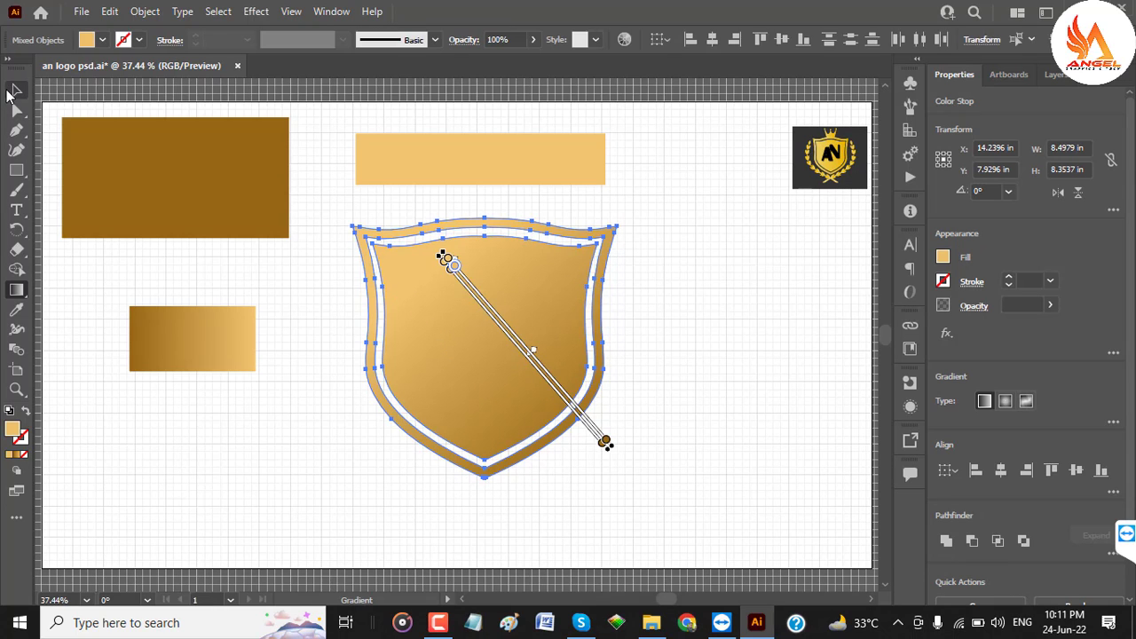
left_click(257, 412)
Delete the dark gold, light gold and gradient swatch rectangles, leaving only the shield and the reference image
left_click(161, 234)
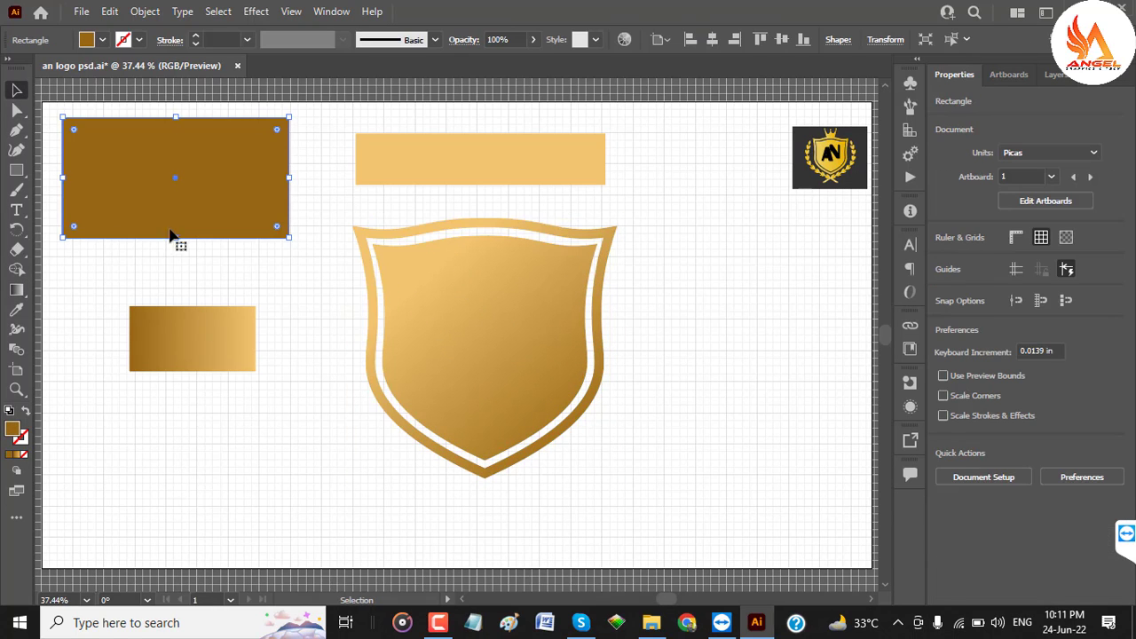
key("Delete")
left_click(410, 185)
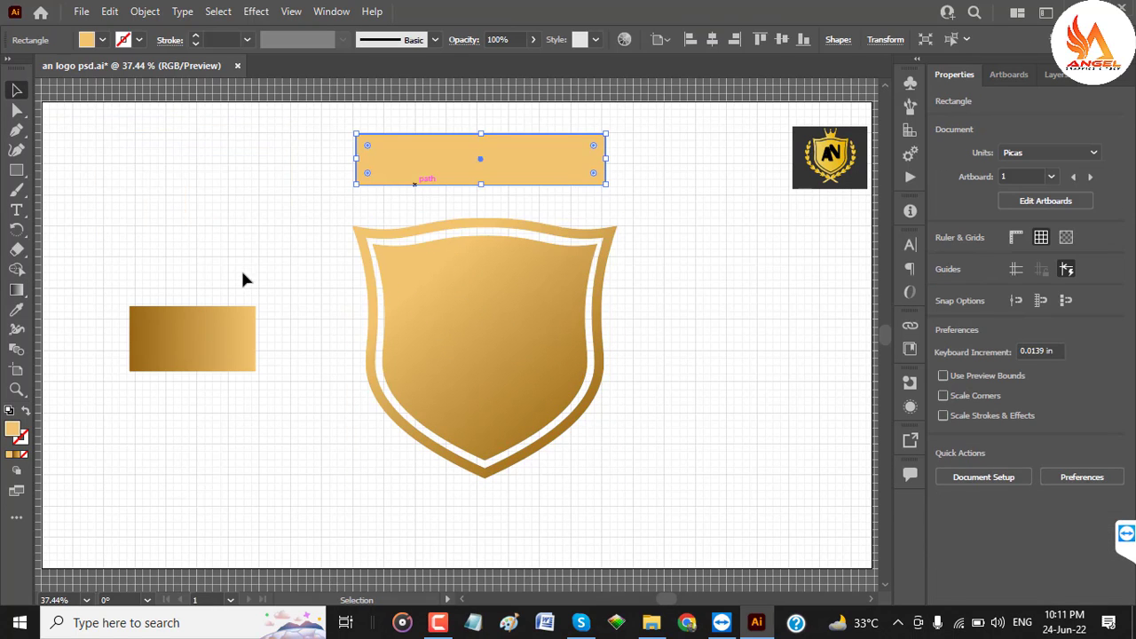
key("Delete")
left_click(218, 355)
key("Delete")
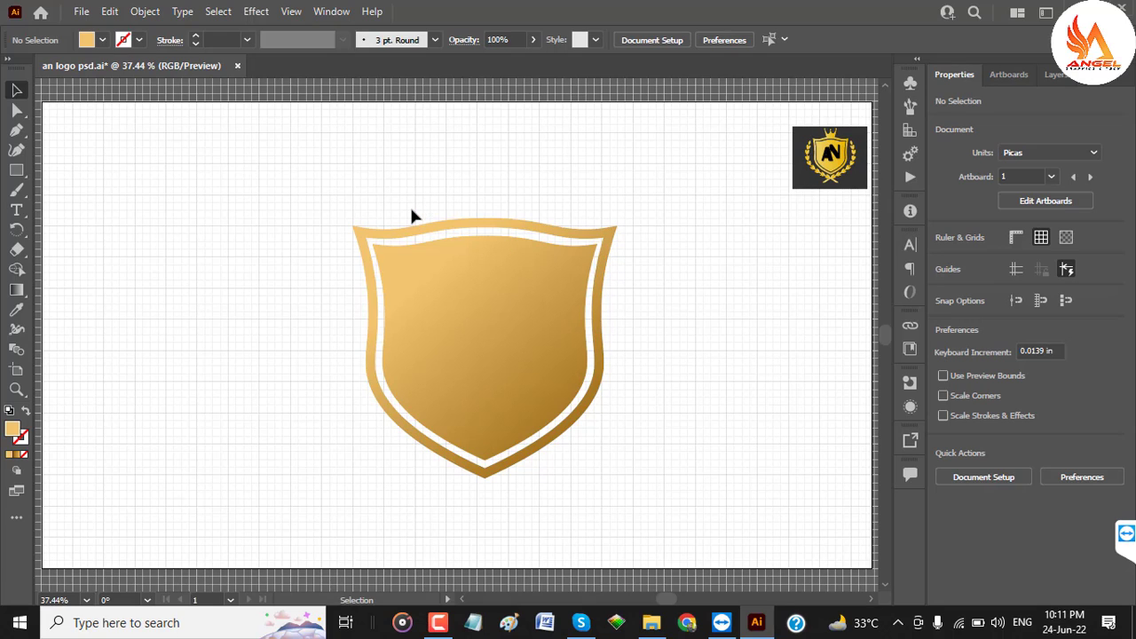
key("F9")
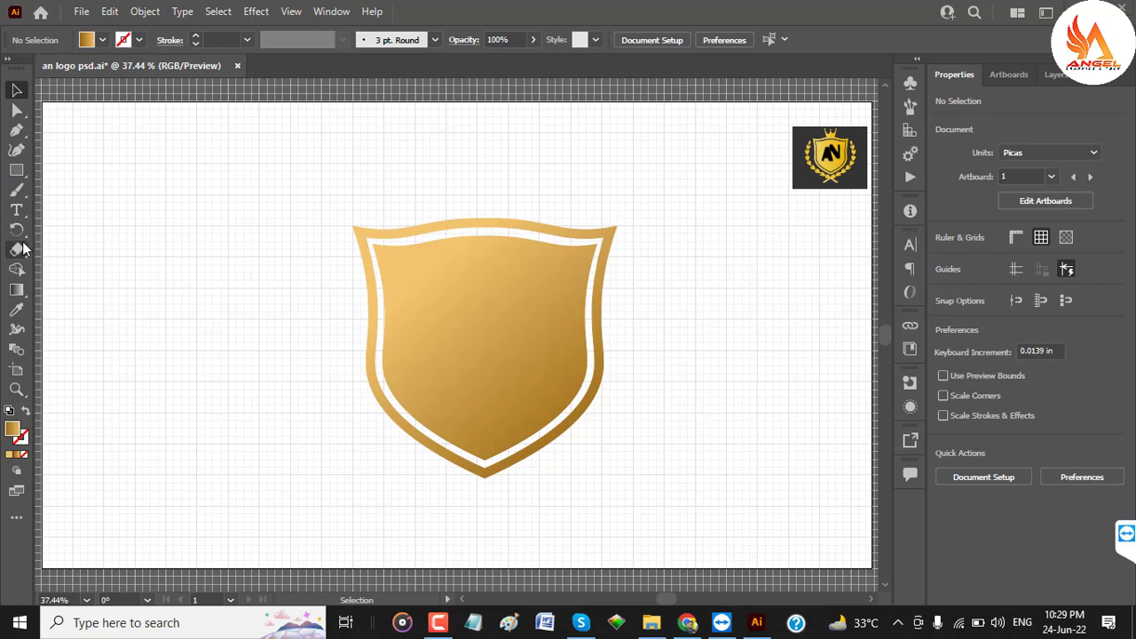
Add the letter A as a text object in the empty area beside the shield's left edge
left_click(145, 358)
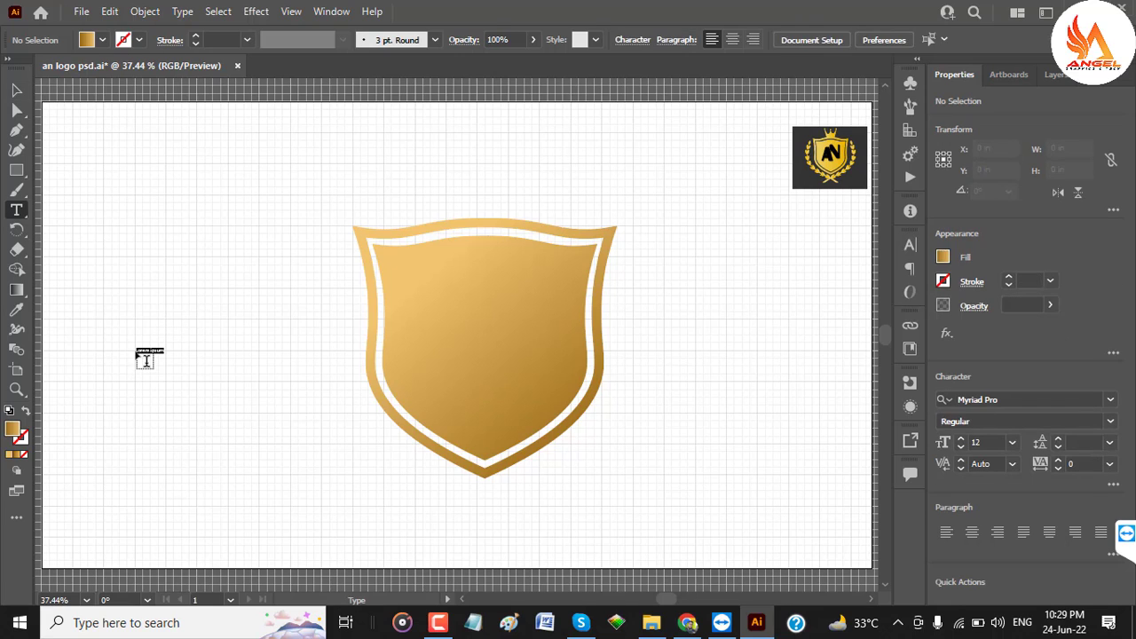
key("BackSpace")
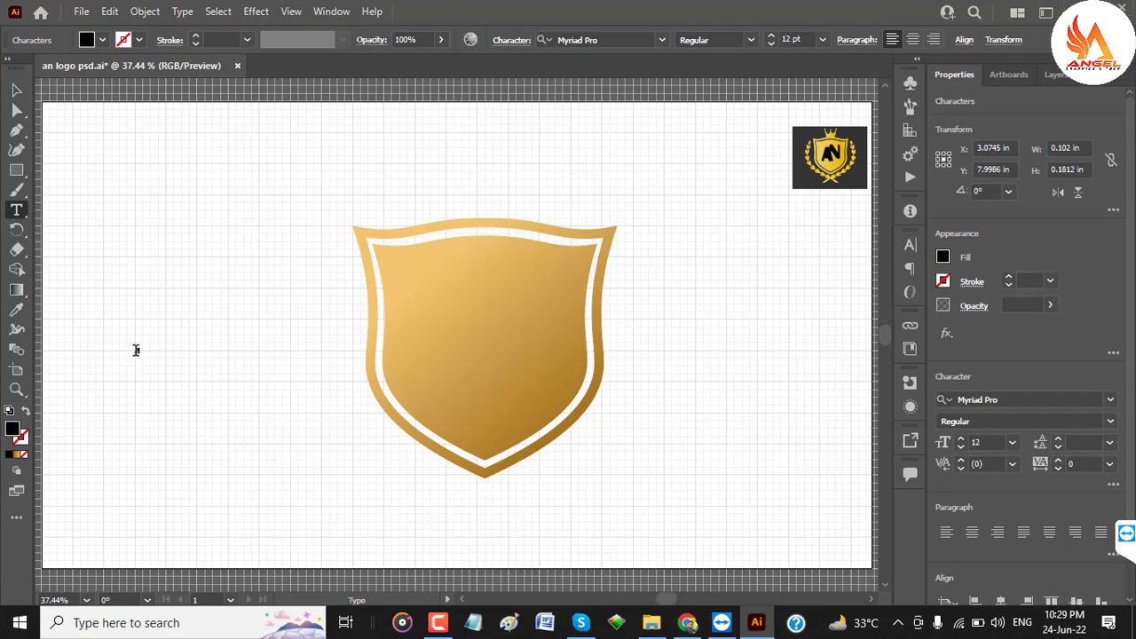
left_click(16, 89)
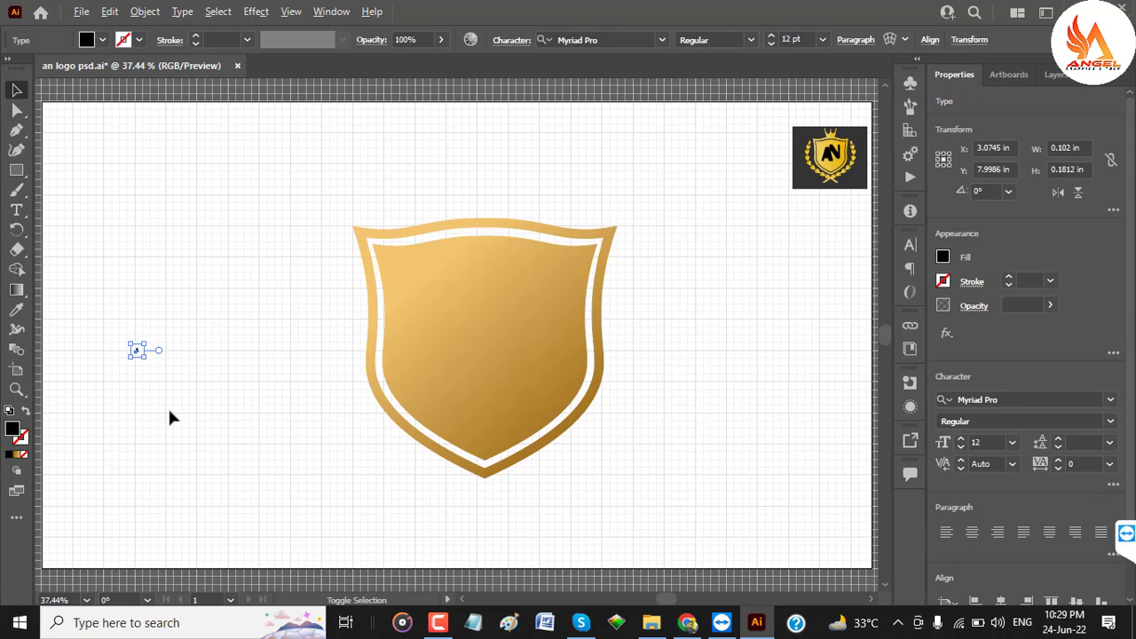
Scale the letter A up to about 346 pt and move it slightly closer to the shield
left_click_drag(172, 418, 261, 527)
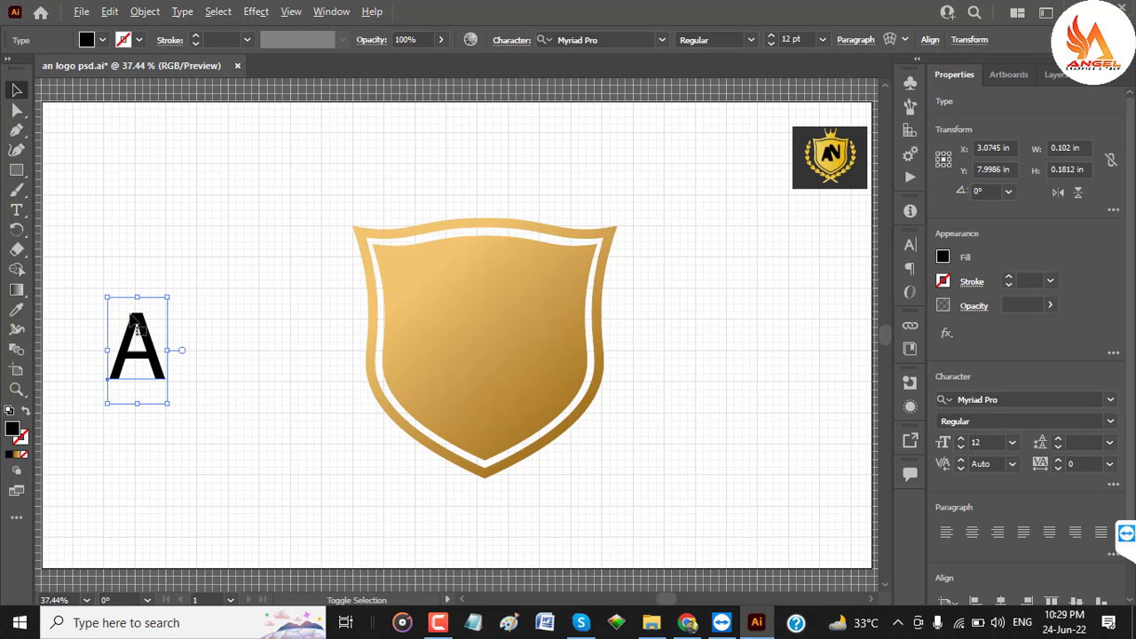
left_click_drag(131, 314, 212, 348)
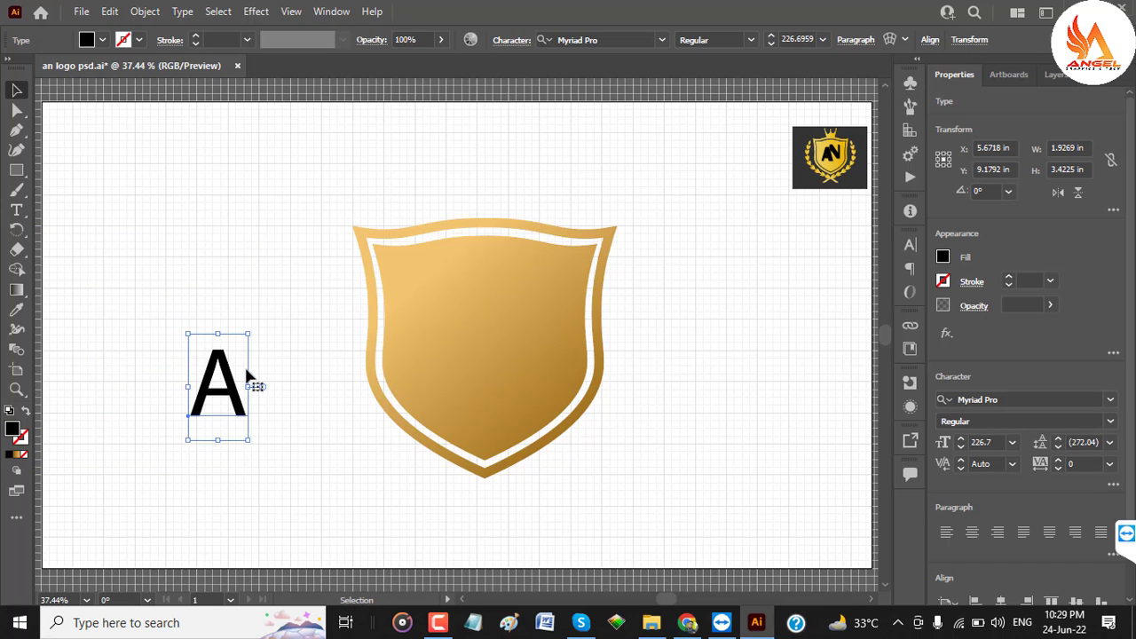
left_click_drag(251, 443, 289, 463)
left_click(302, 418)
Set the letter A's font to Britannic Bold and deselect it
left_click(226, 401)
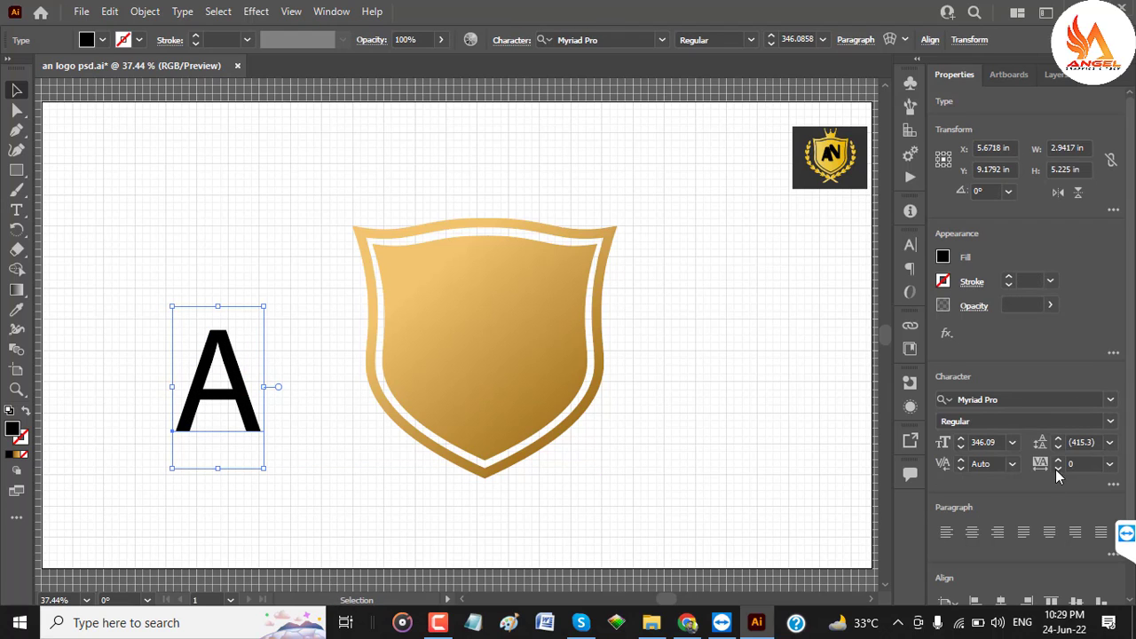
left_click(1114, 402)
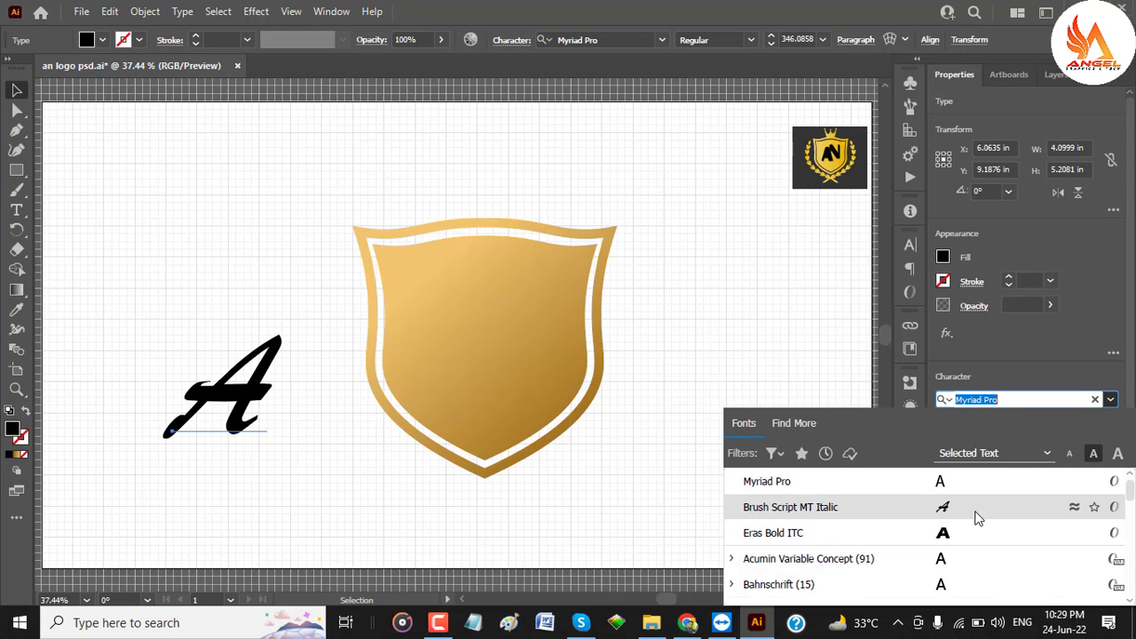
scroll(976, 519, "up", 1)
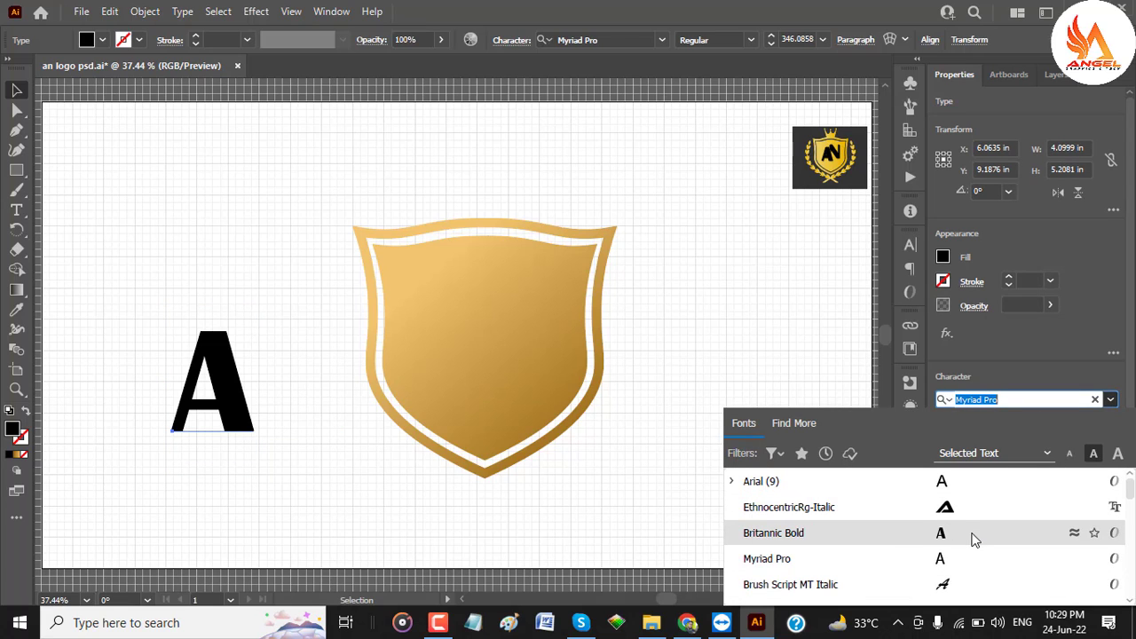
left_click(973, 534)
key("Escape")
left_click(208, 525)
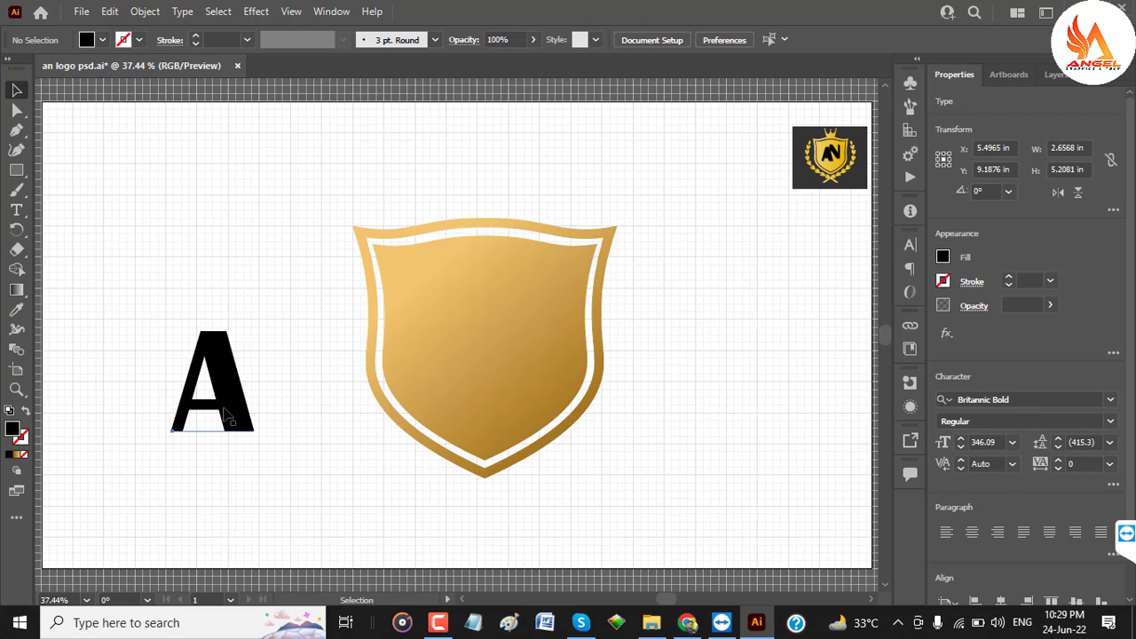
Duplicate the letter A so the copy overlaps its right leg, and change the copy's text to N
left_click_drag(227, 416, 258, 404)
double_click(257, 404)
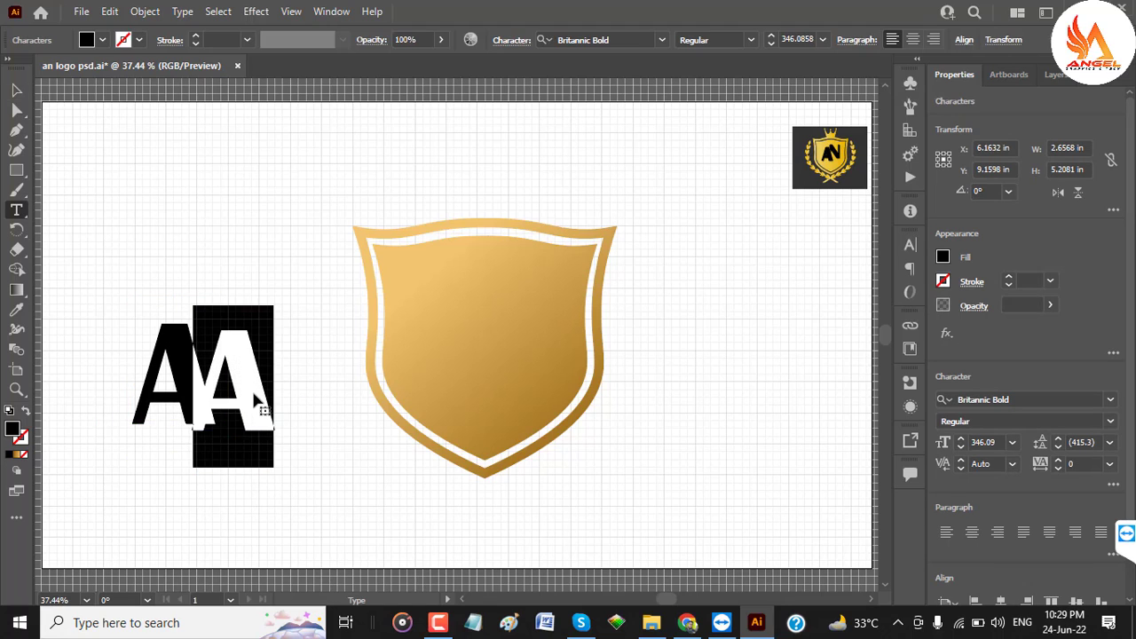
type("N")
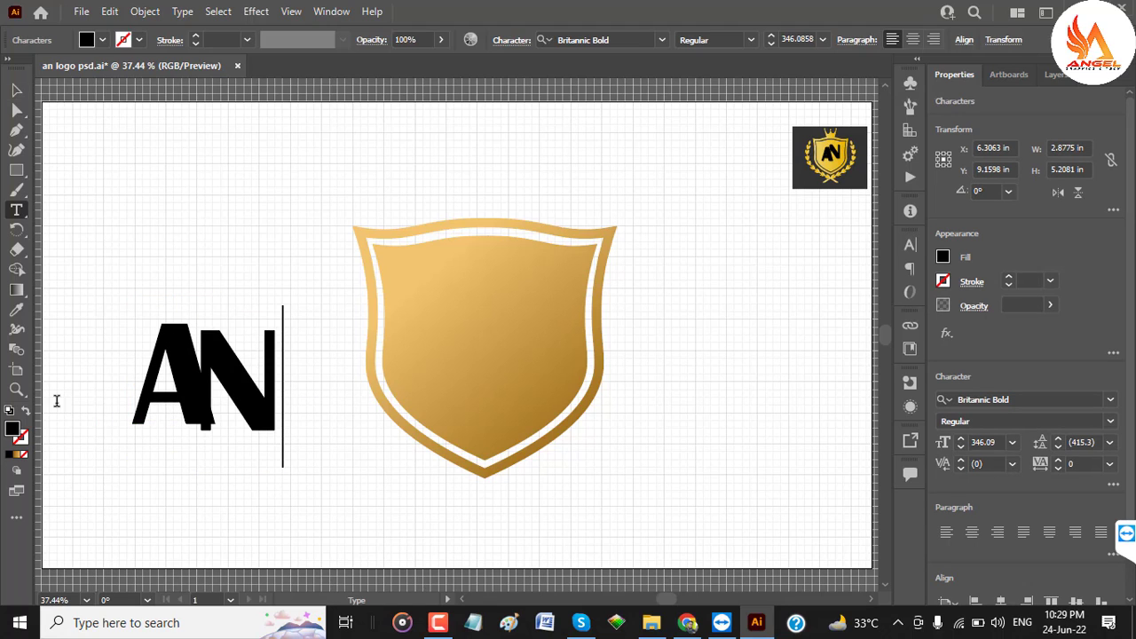
Move the N up about 63 px and left about 14 px so it sits raised against the A's right leg
left_click(18, 94)
left_click(149, 205)
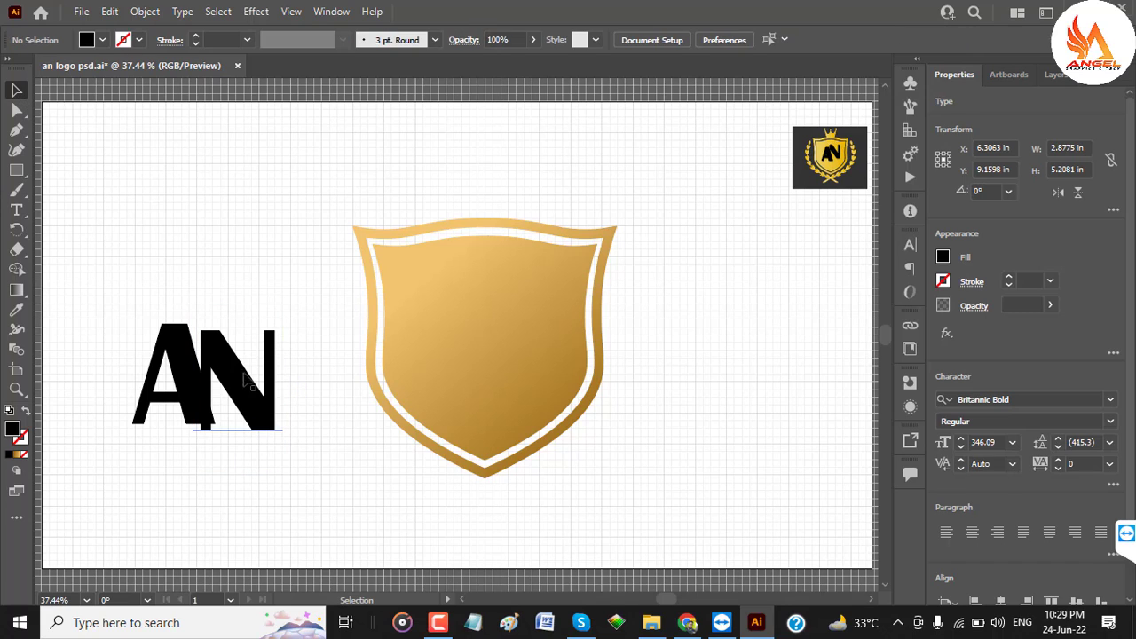
mouse_move(245, 379)
left_mouse_down()
mouse_move(245, 359)
mouse_move(238, 376)
left_mouse_up()
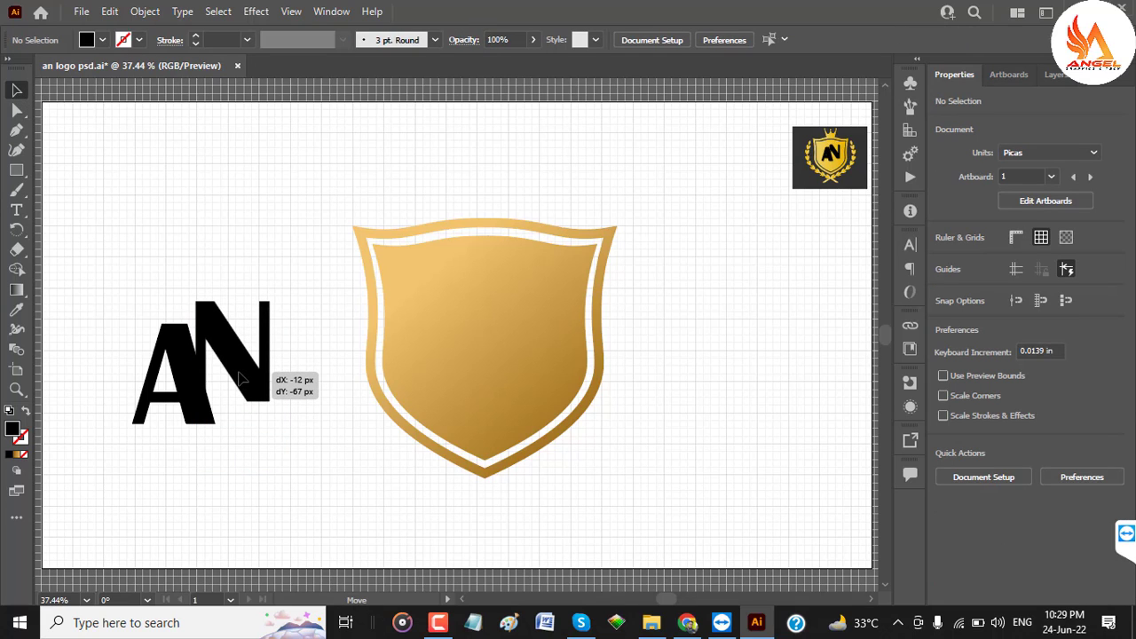
left_click_drag(241, 380, 241, 377)
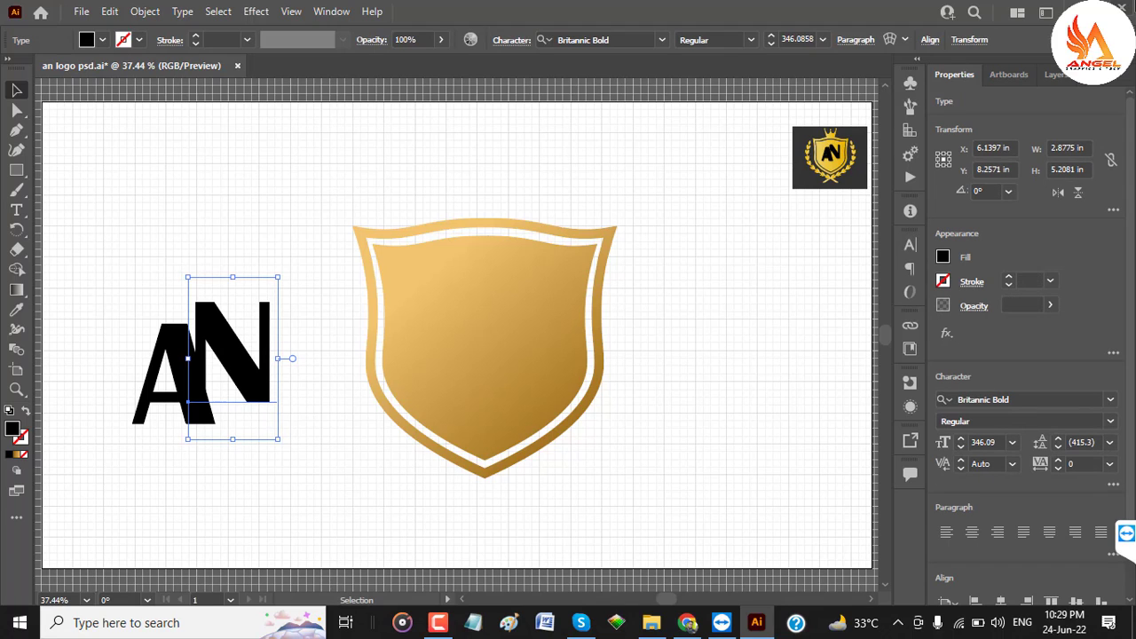
key("Left")
key("Left")
key("Down")
key("Down")
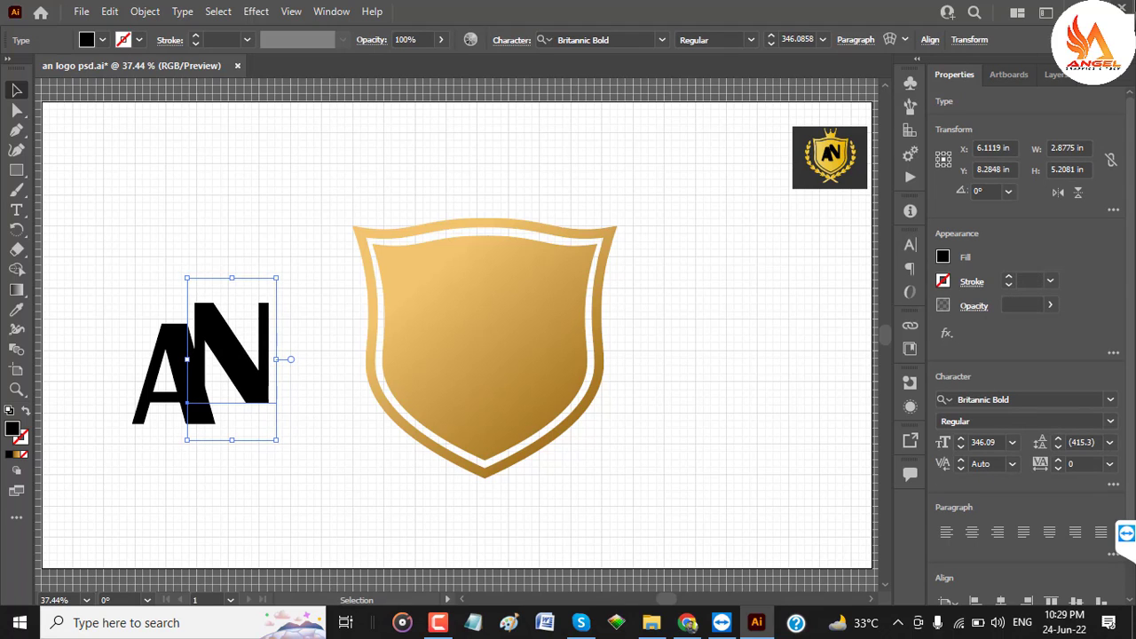
left_click(188, 430)
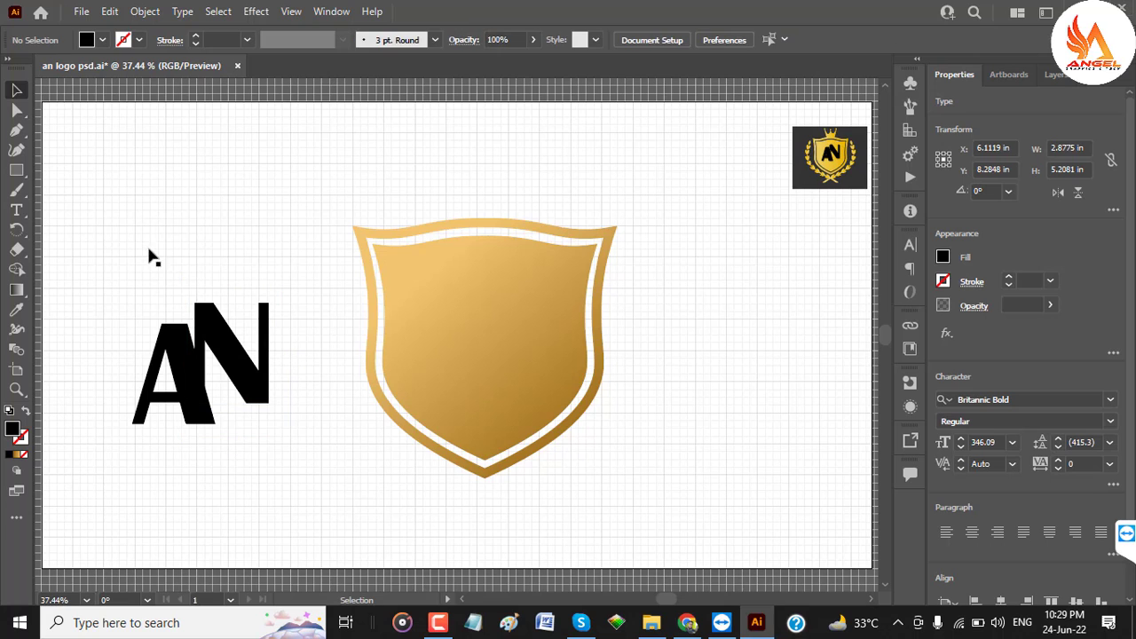
Convert both the A and N text objects to outlines and deselect them
left_click(246, 437)
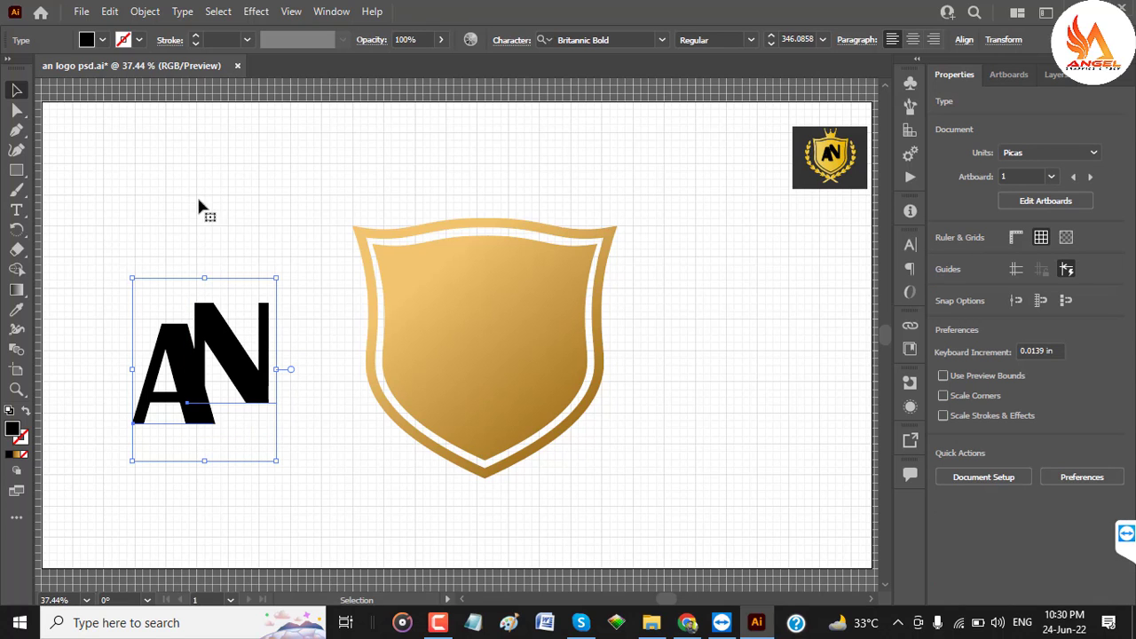
scroll(206, 222, "up", 1)
right_click(205, 238)
left_click(292, 376)
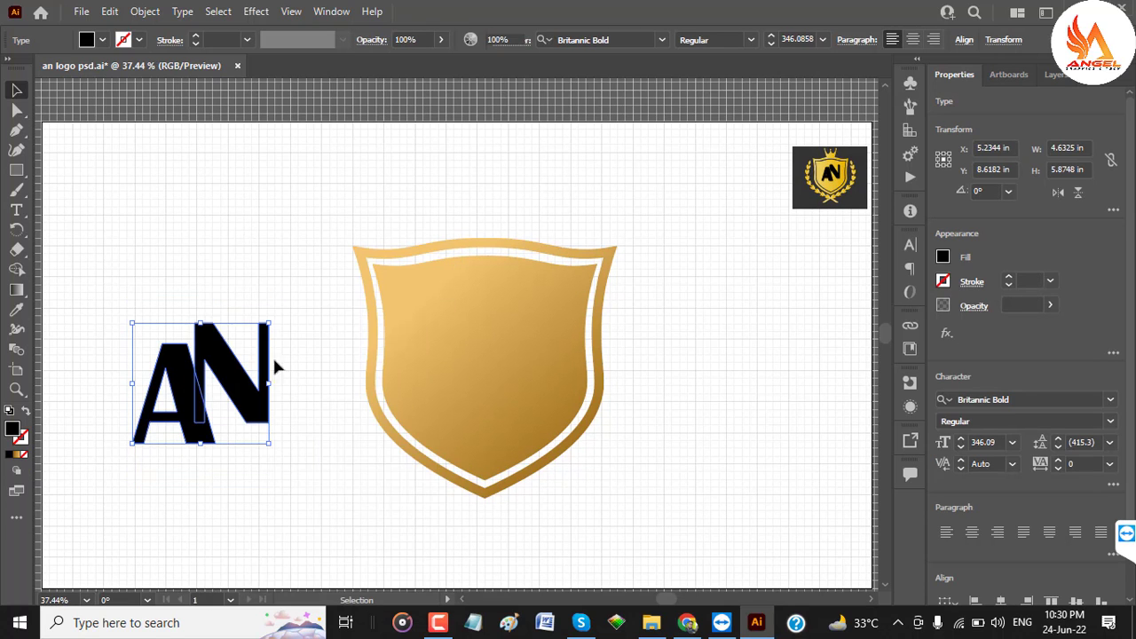
left_click(200, 205)
Offset the outlined A's path by 15 px with miter joins and a miter limit of 4
left_click(171, 373)
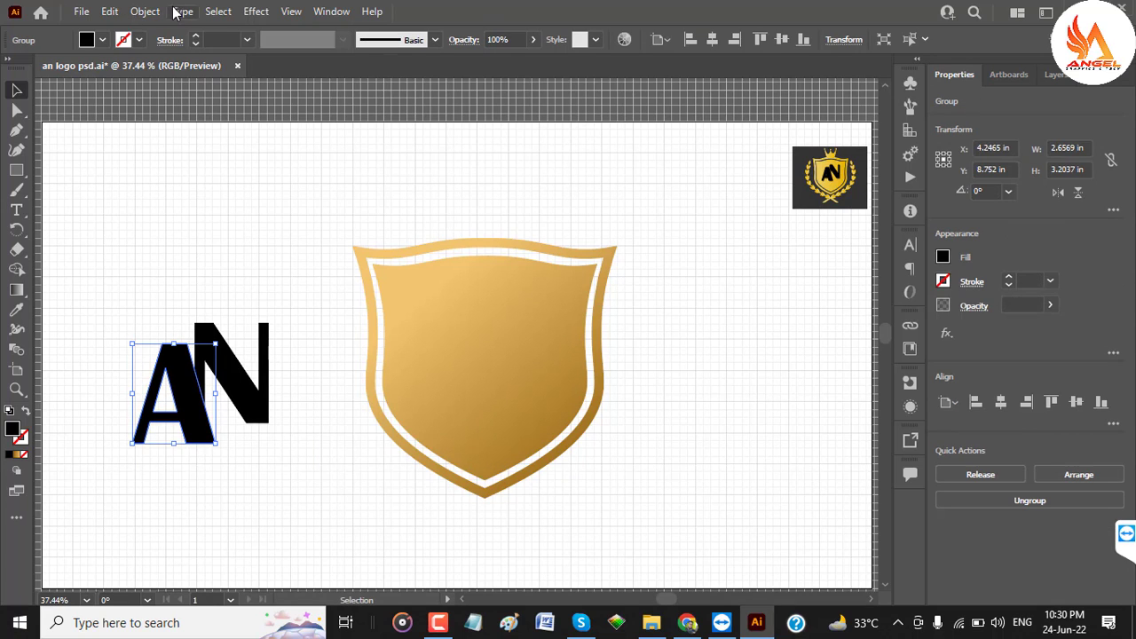
left_click(145, 12)
mouse_move(246, 410)
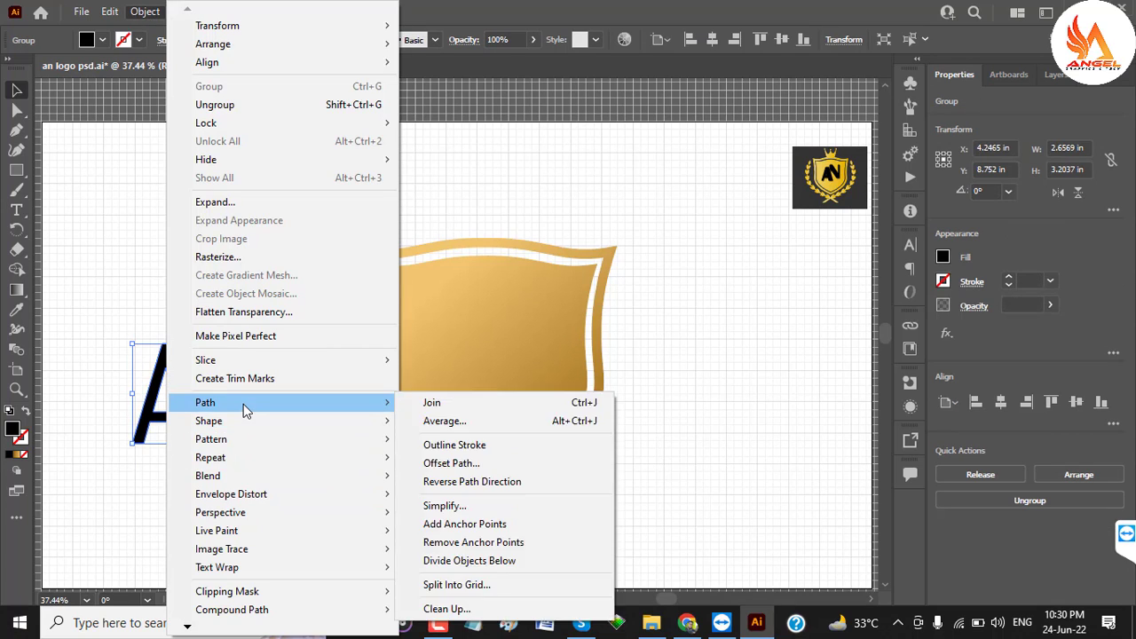
left_click(465, 462)
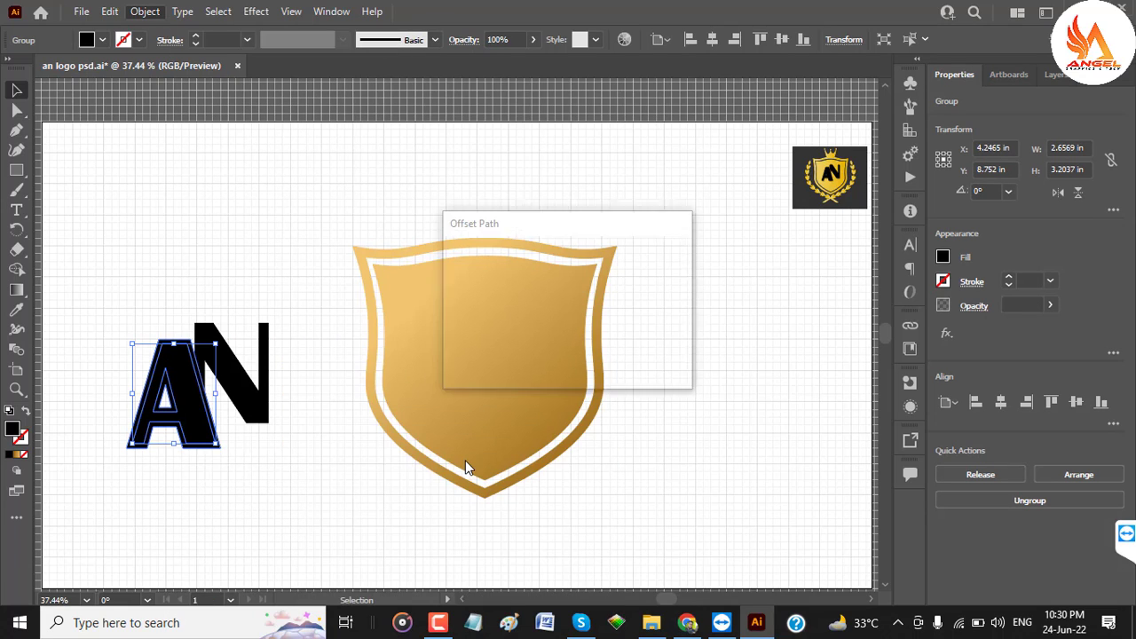
type("18")
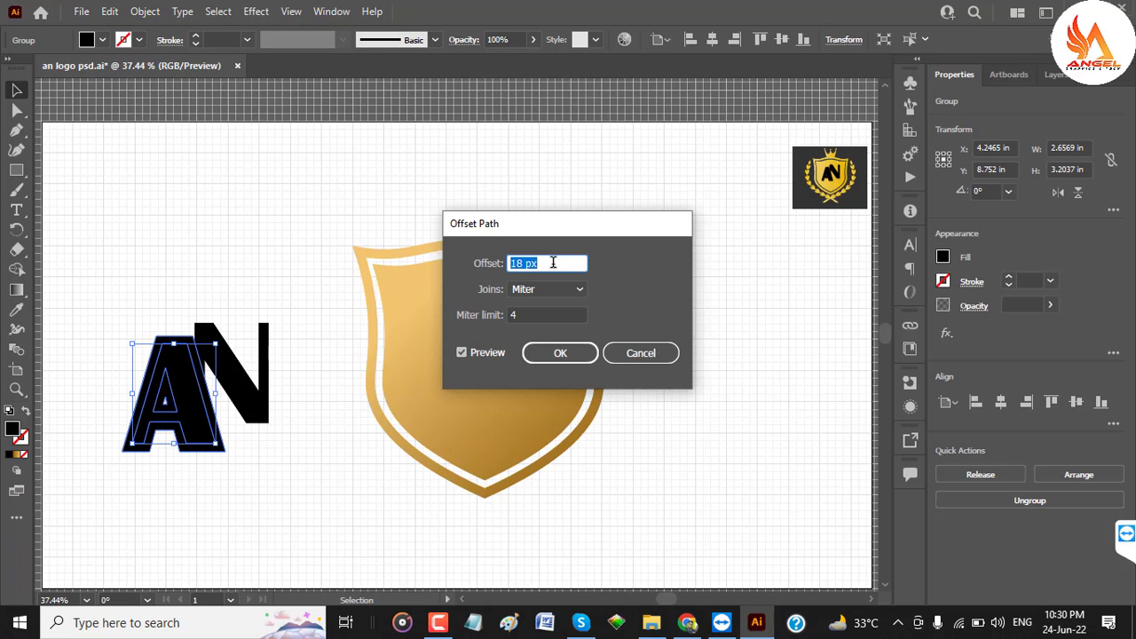
key("Down")
key("Down")
key("Down")
left_click(573, 355)
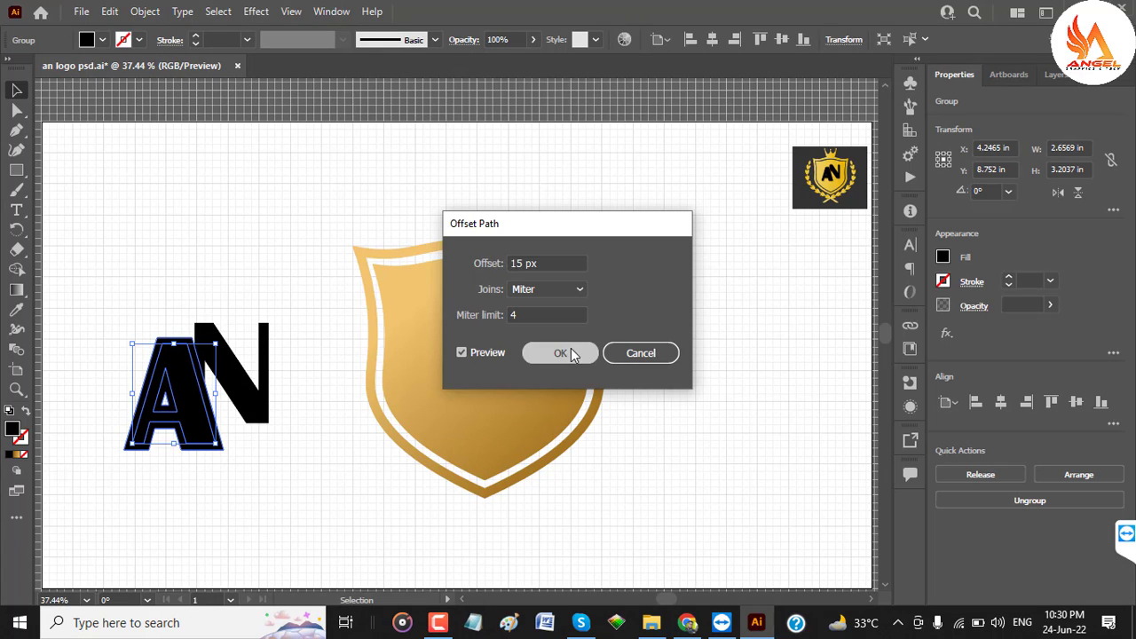
left_click(257, 433)
Use Shape Builder to remove the A's offset border and the N parts it overlaps, leaving a gap between the letters
left_click_drag(126, 287, 295, 507)
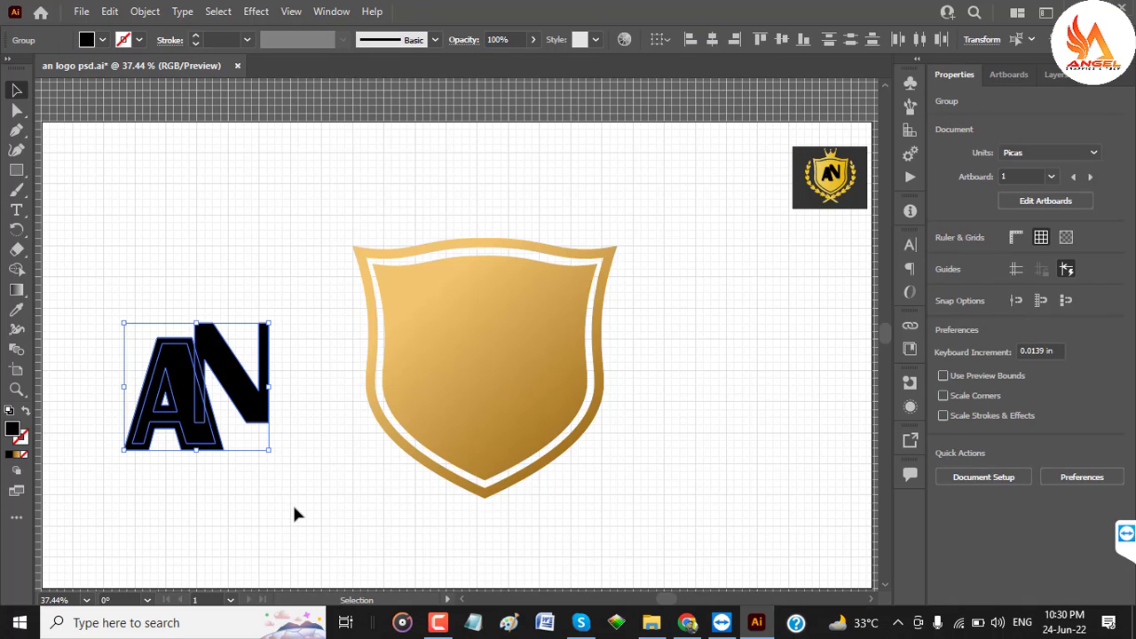
left_click(16, 269)
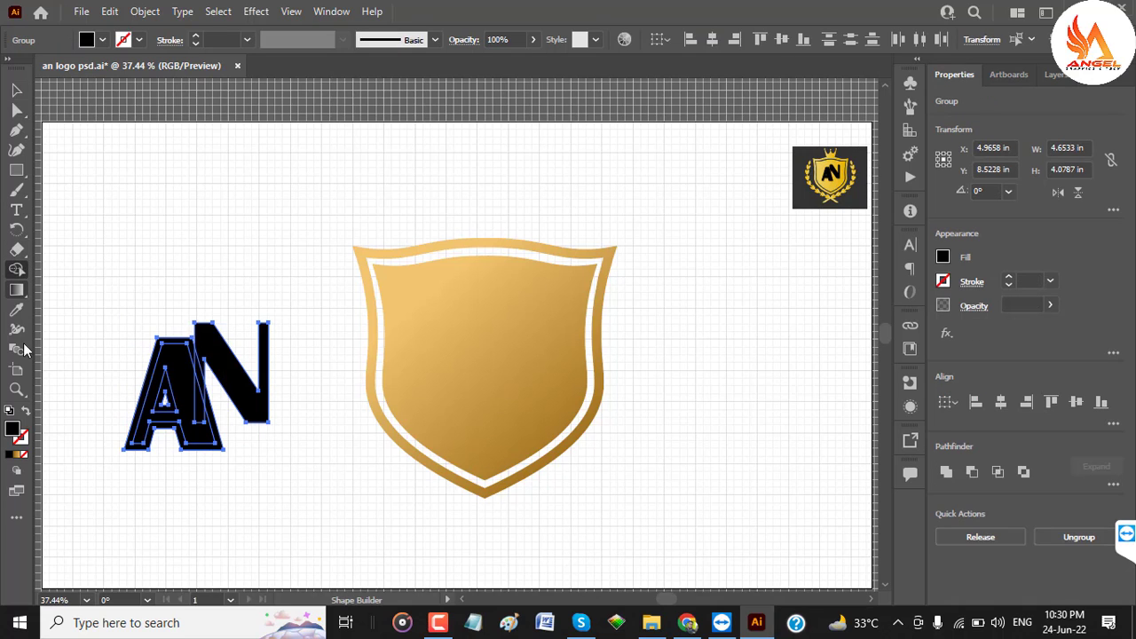
scroll(204, 404, "up", 3)
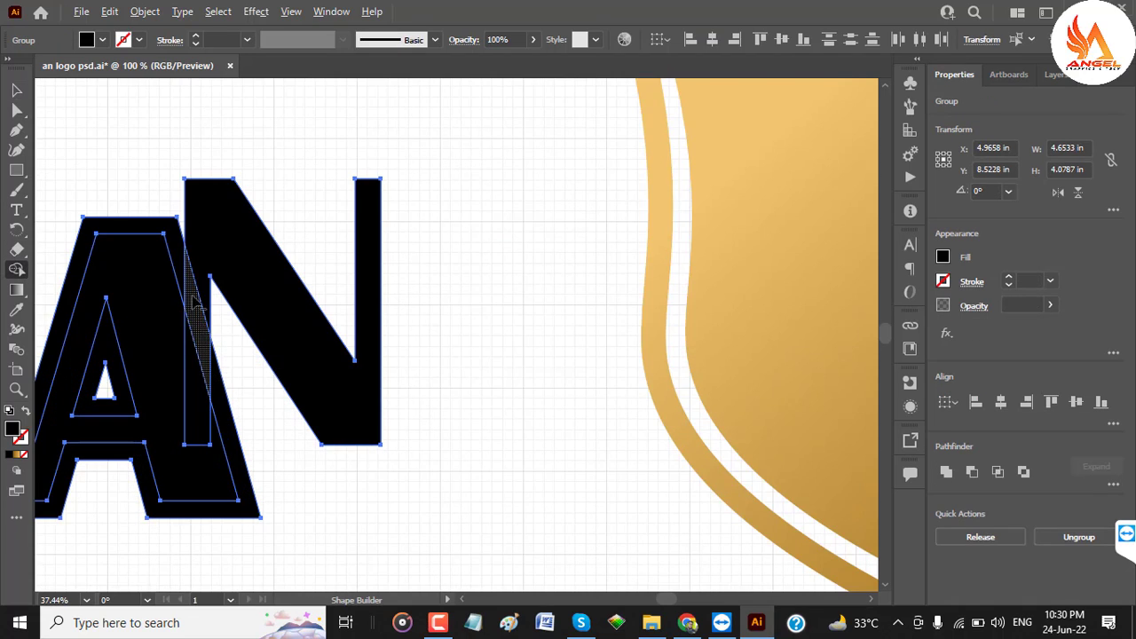
left_click(224, 414, "alt")
left_click_drag(192, 419, 193, 455)
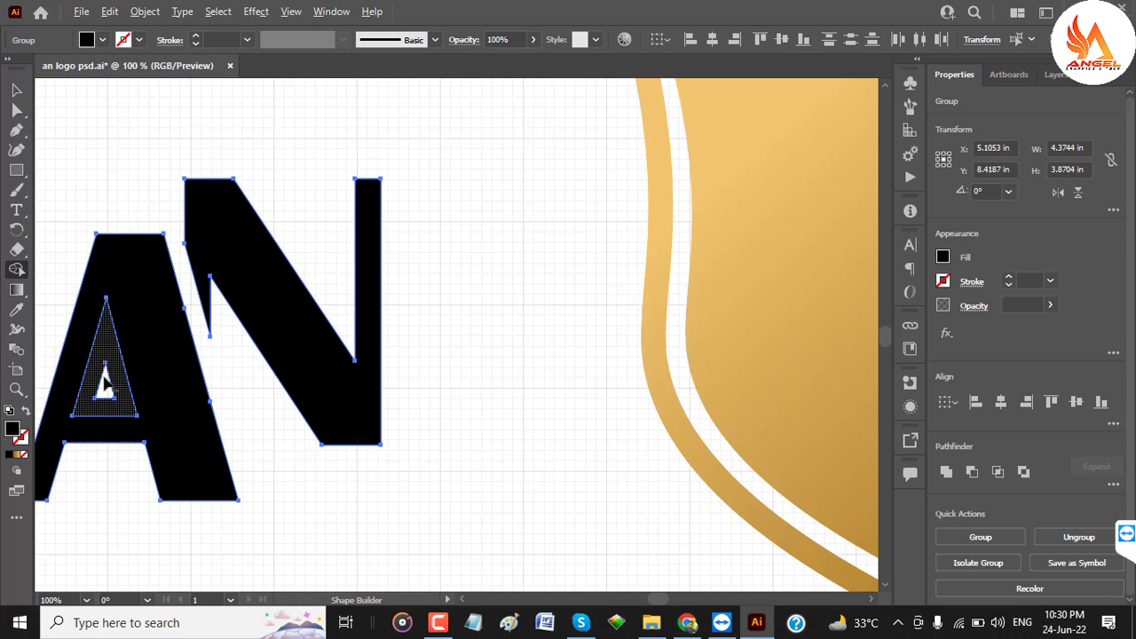
scroll(107, 386, "down", 2)
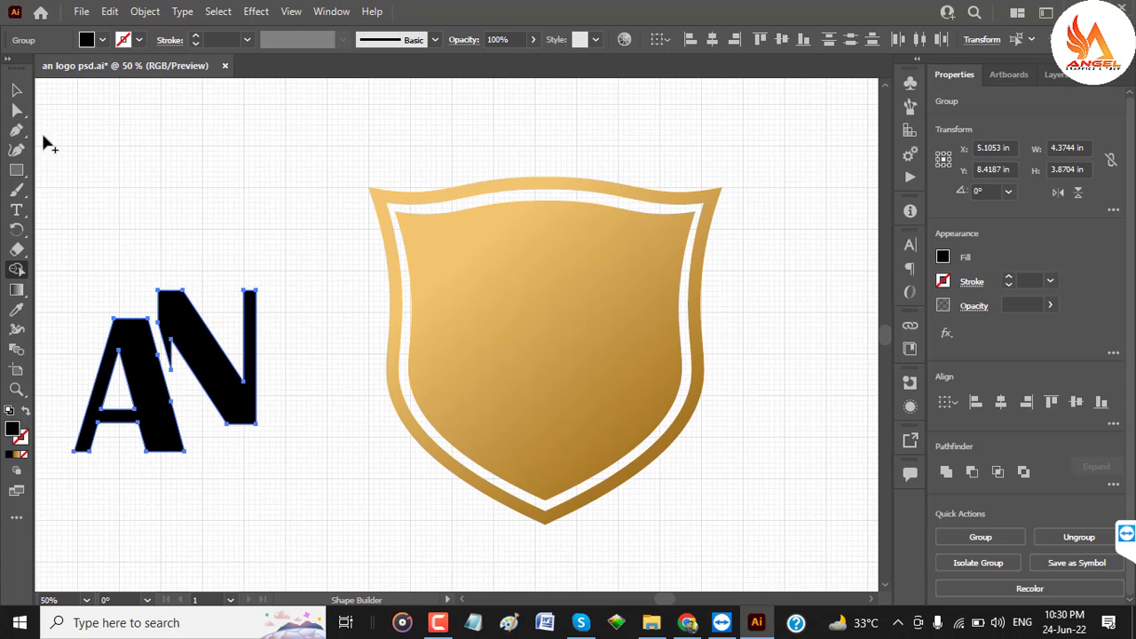
Group the cut A and N shapes into one monogram and deselect it
left_click(16, 90)
left_click(120, 260)
key("ctrl+a")
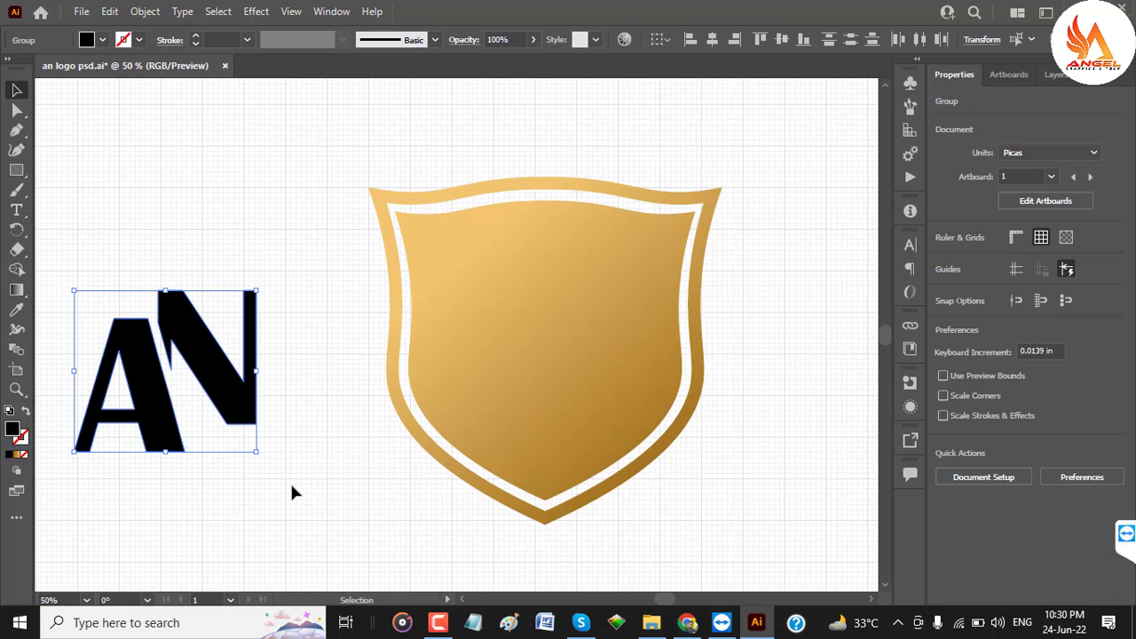
key("ctrl+g")
left_click(292, 489)
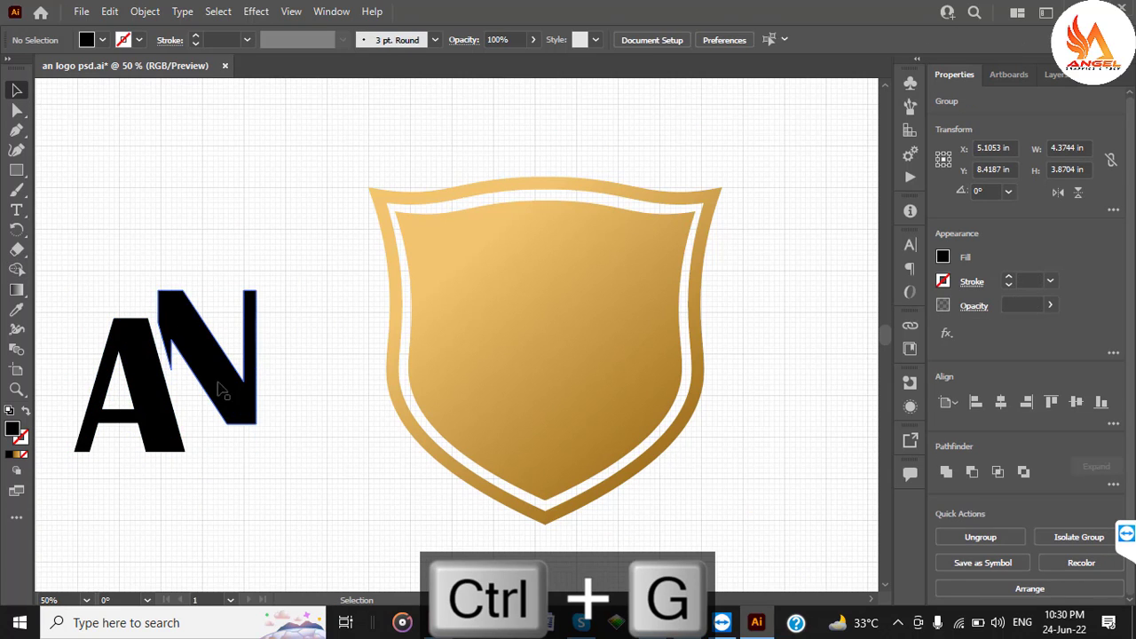
Place the AN monogram on the shield and align both horizontally and vertically by their centers
left_click_drag(217, 380, 602, 315)
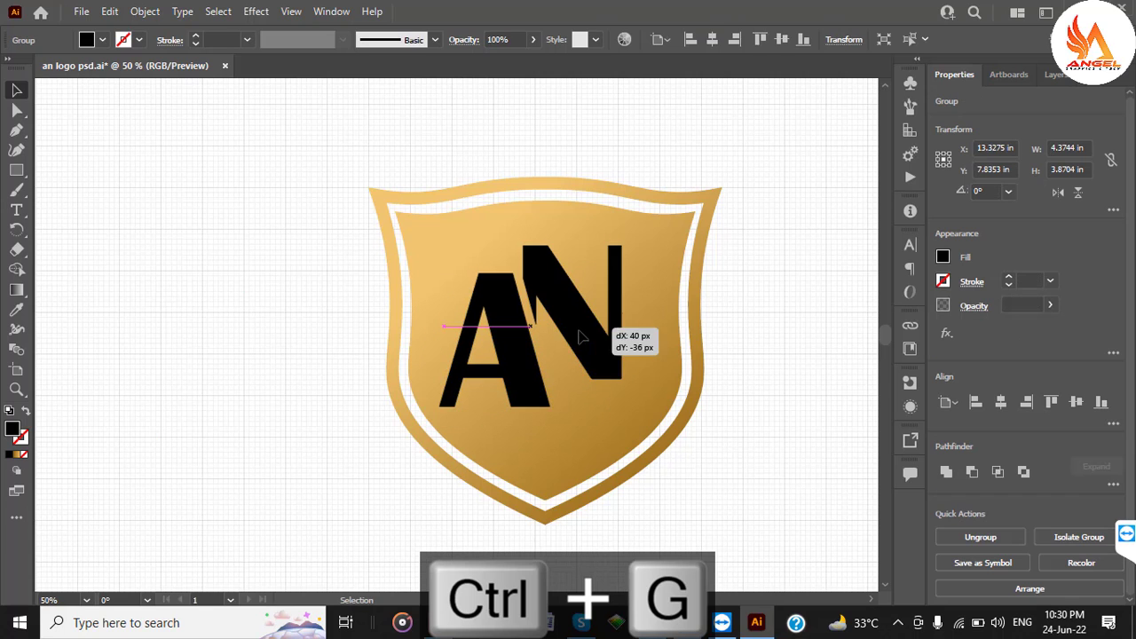
left_click(272, 306)
key("ctrl+a")
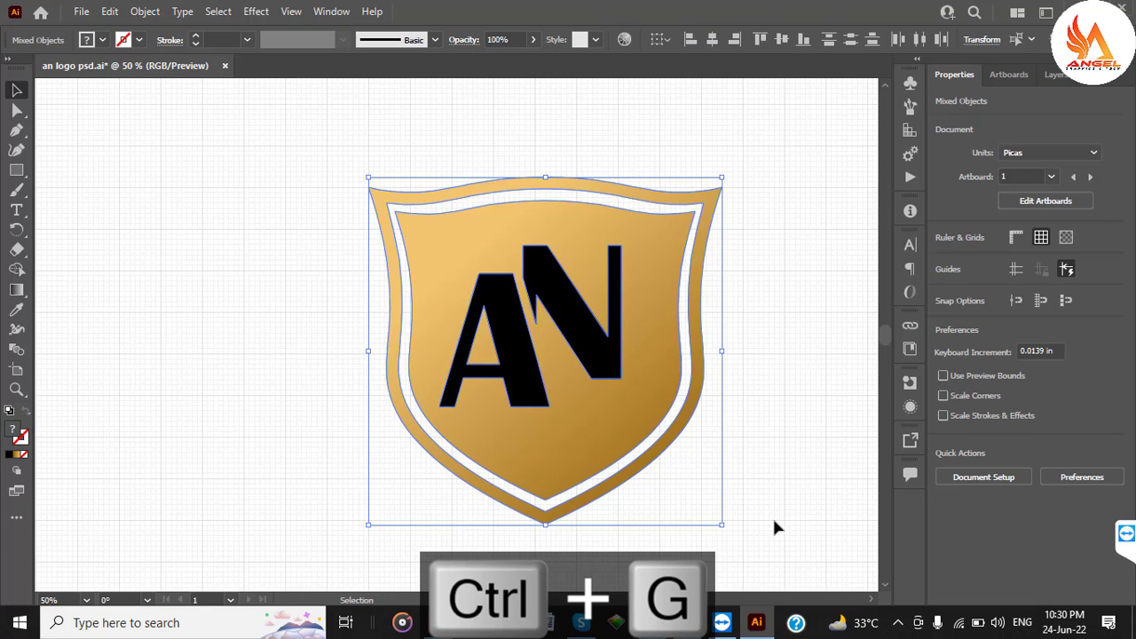
left_click(1001, 402)
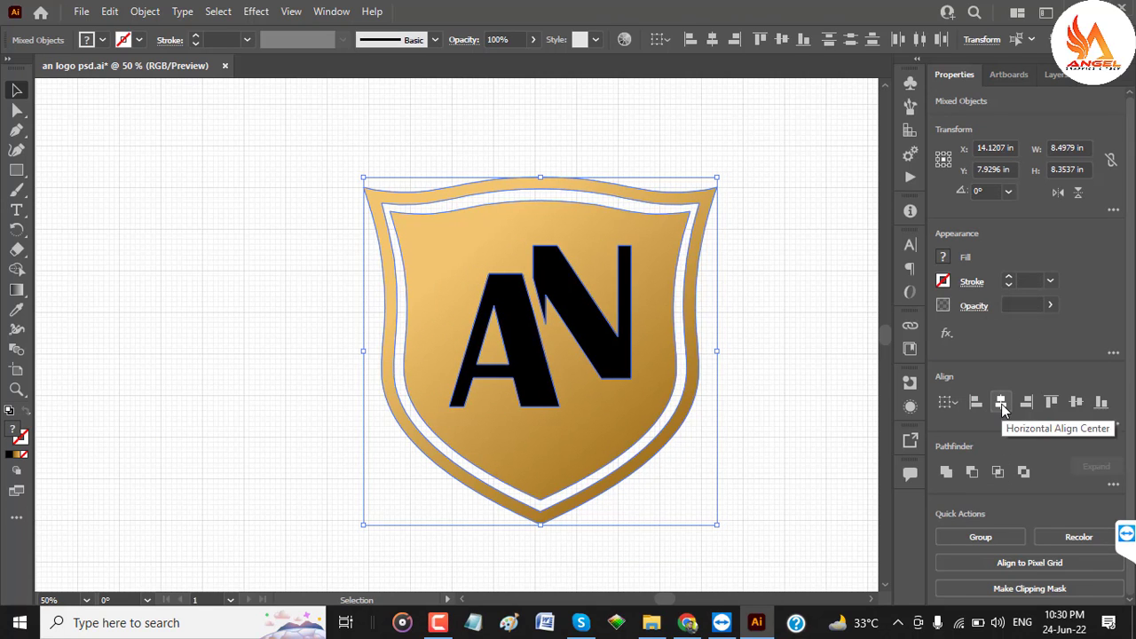
left_click(1076, 401)
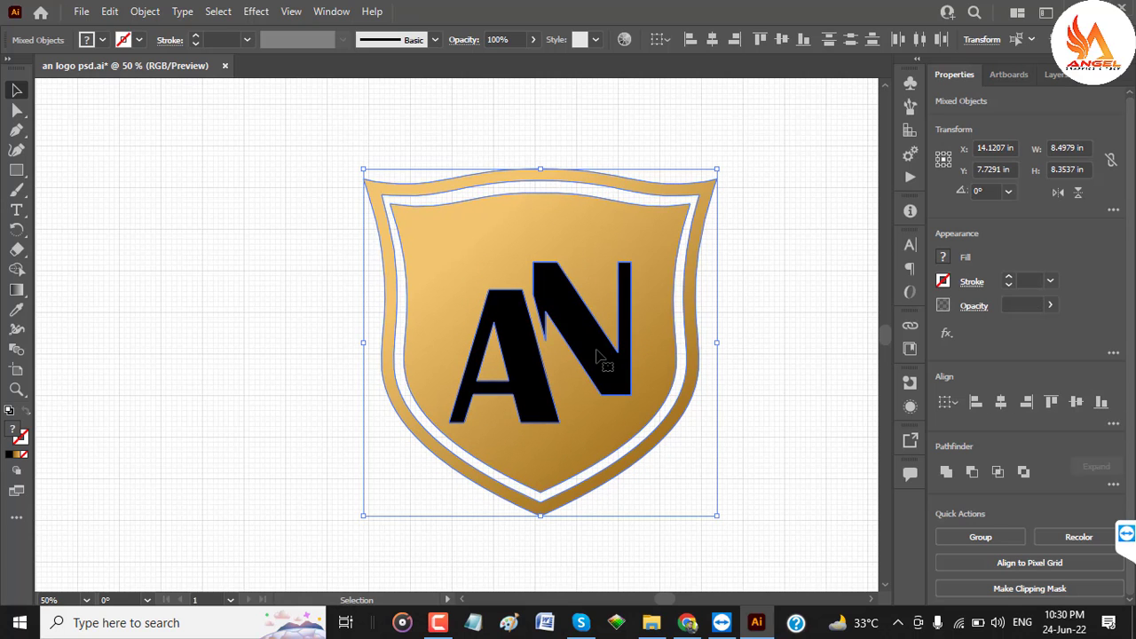
Raise the monogram toward the shield's upper half and scale it up proportionally to about 4.9 in wide
left_click_drag(604, 364, 578, 267)
left_click(757, 423)
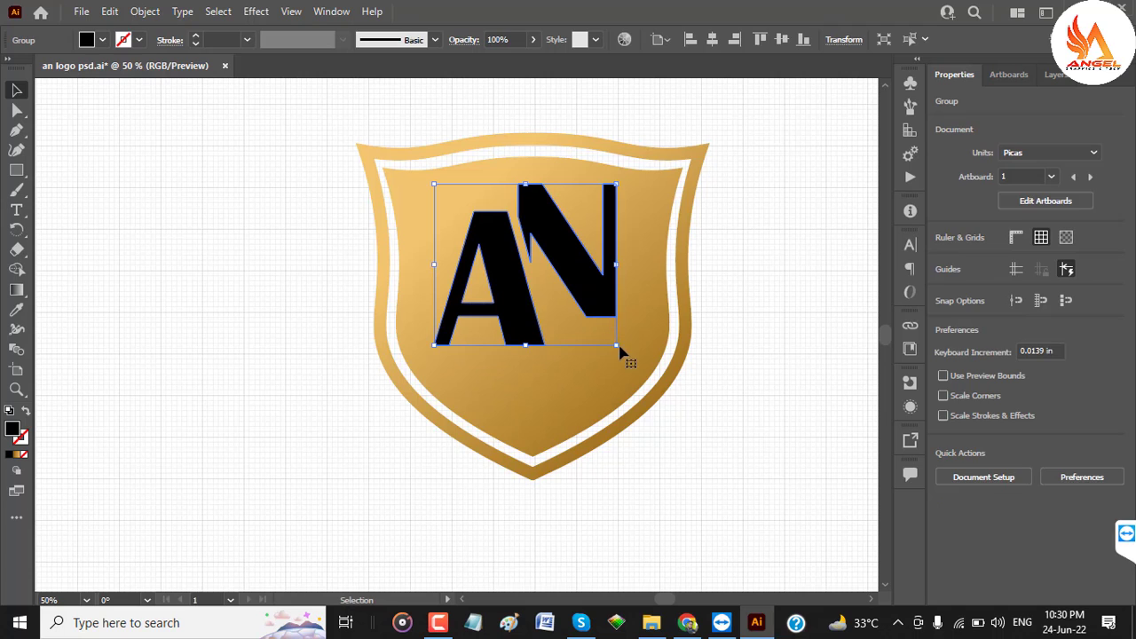
left_click_drag(618, 347, 630, 373)
key("ctrl+shift+a")
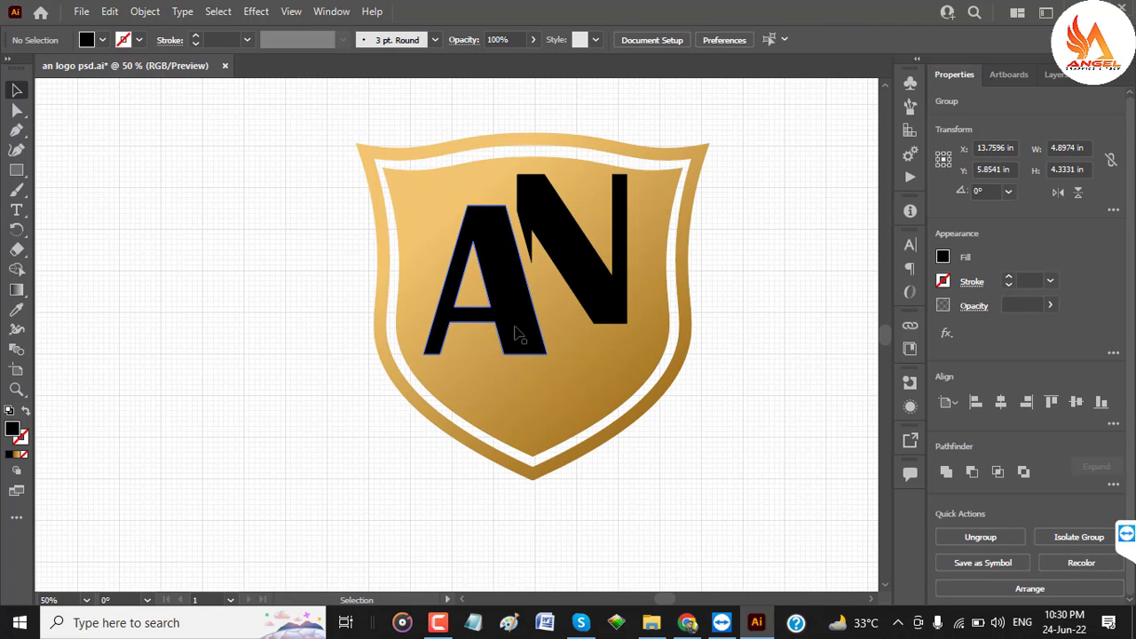
mouse_move(518, 268)
left_mouse_down()
mouse_move(517, 284)
mouse_move(516, 266)
left_mouse_up()
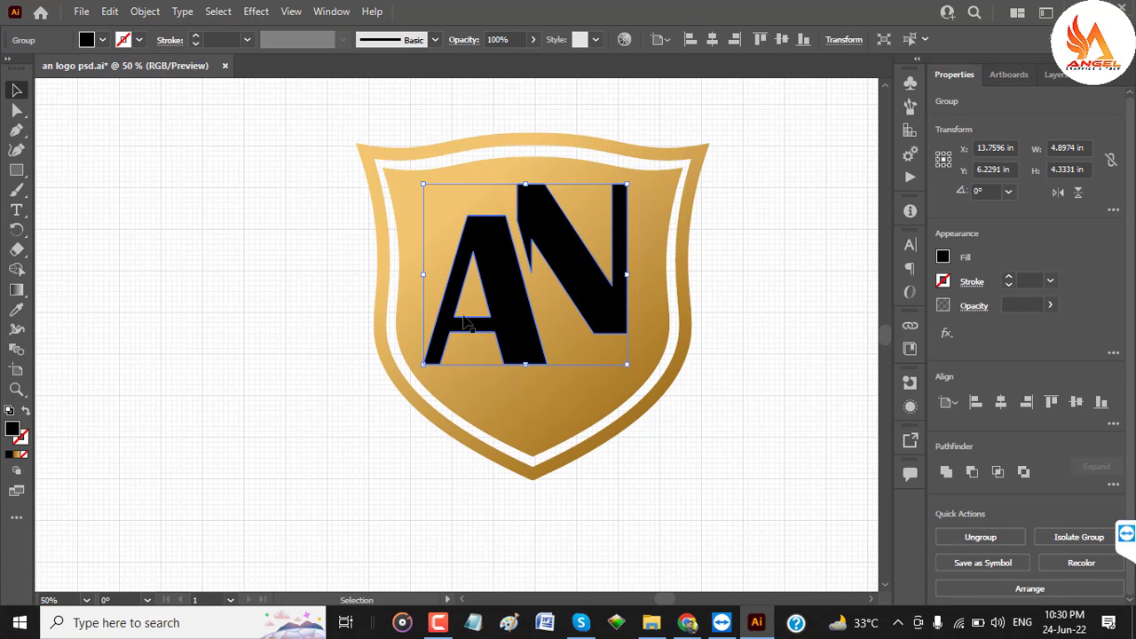
left_click(258, 300)
Add a black Multiply drop shadow to the monogram with 75% opacity, 7 px X and Y offsets and 5 px blur
left_click(503, 302)
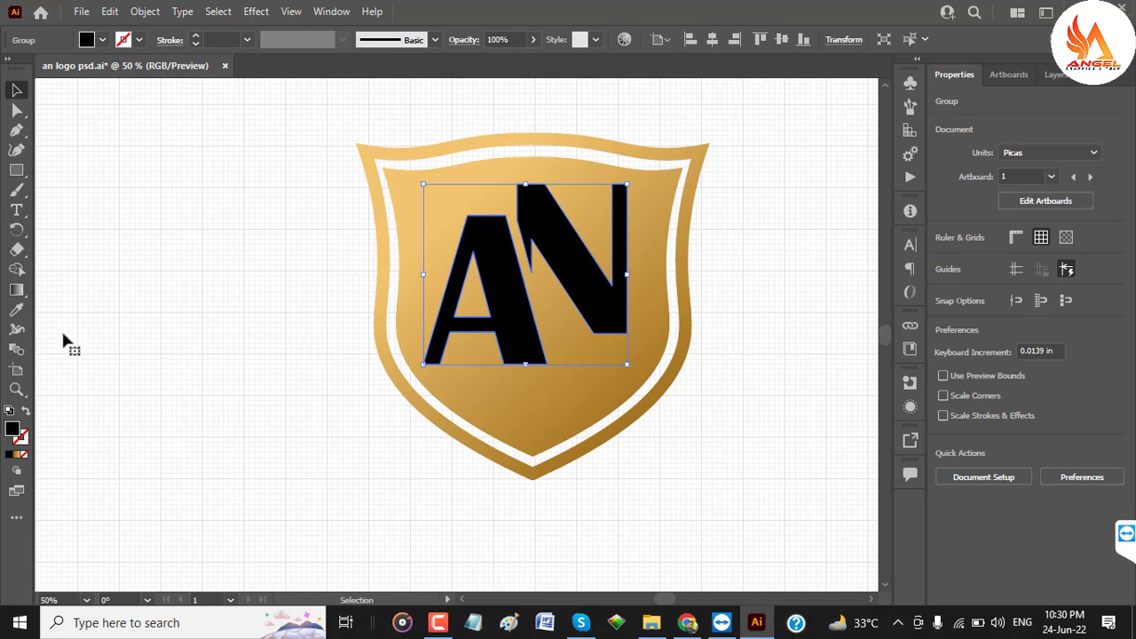
left_click(256, 11)
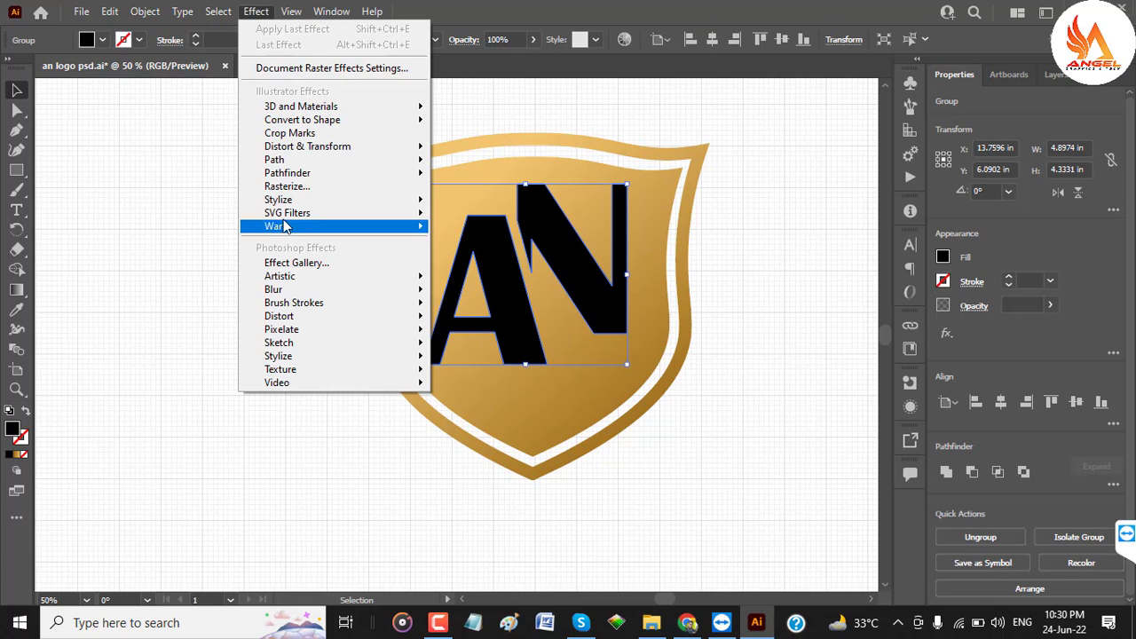
mouse_move(287, 200)
left_click(528, 204)
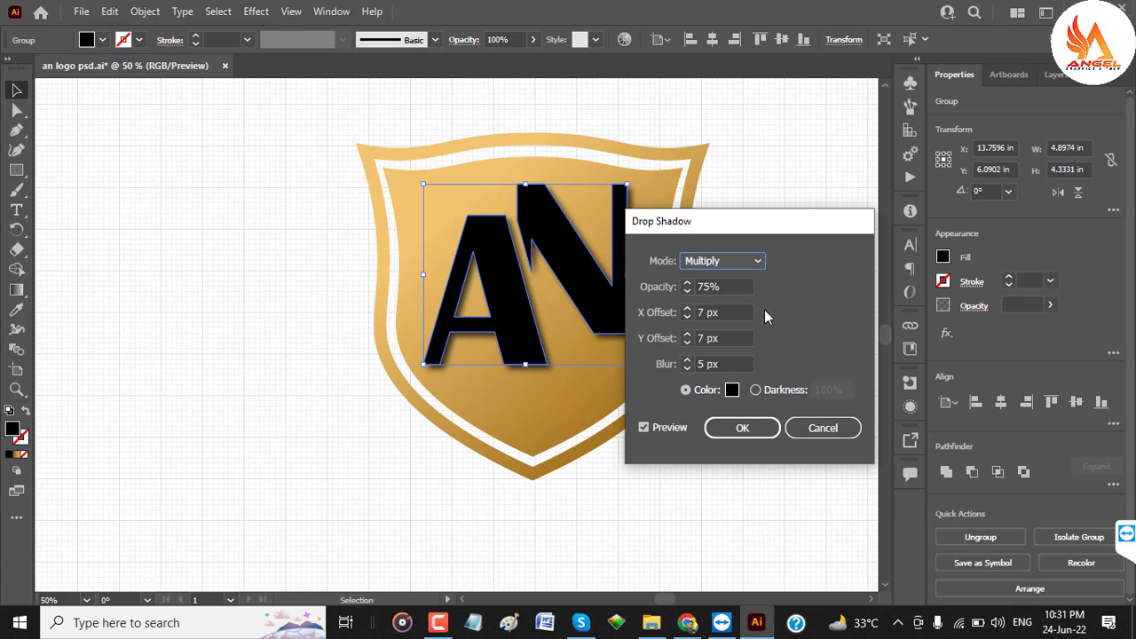
left_click(751, 427)
left_click(747, 484)
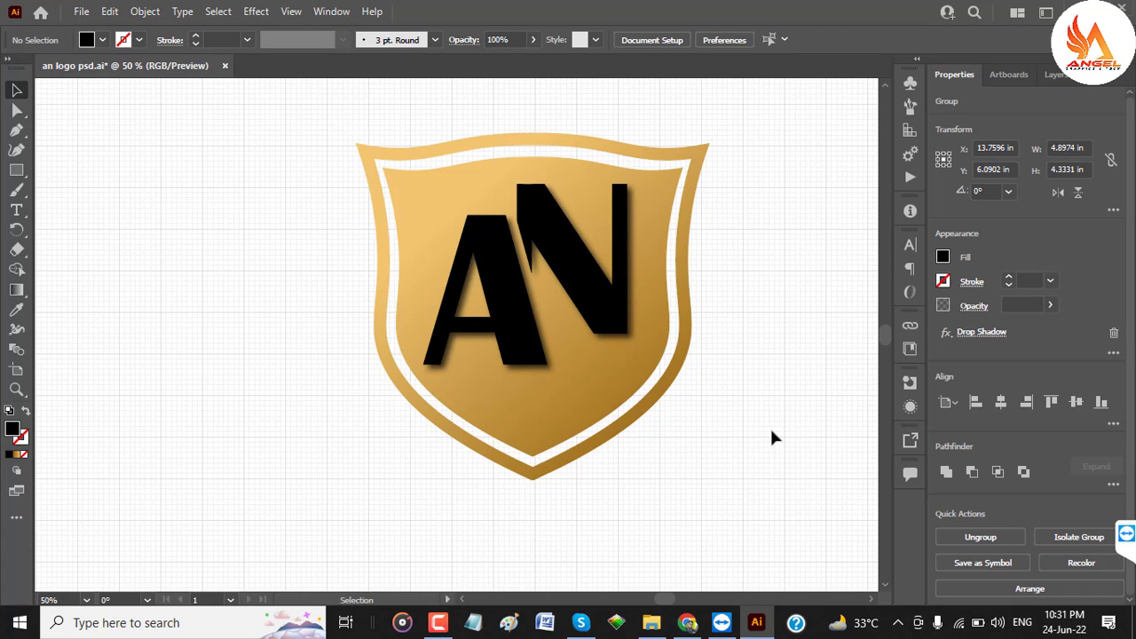
Group the shield and the AN monogram together and deselect the result
left_click_drag(624, 337, 619, 334)
left_click(761, 387)
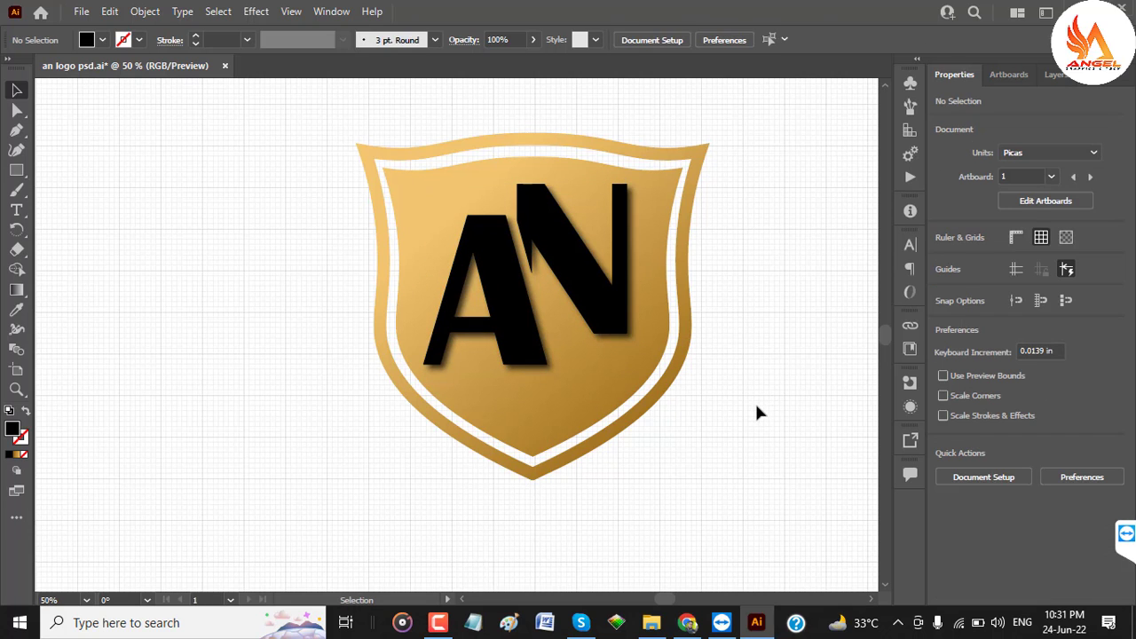
scroll(744, 396, "down", 2)
key("ctrl+0")
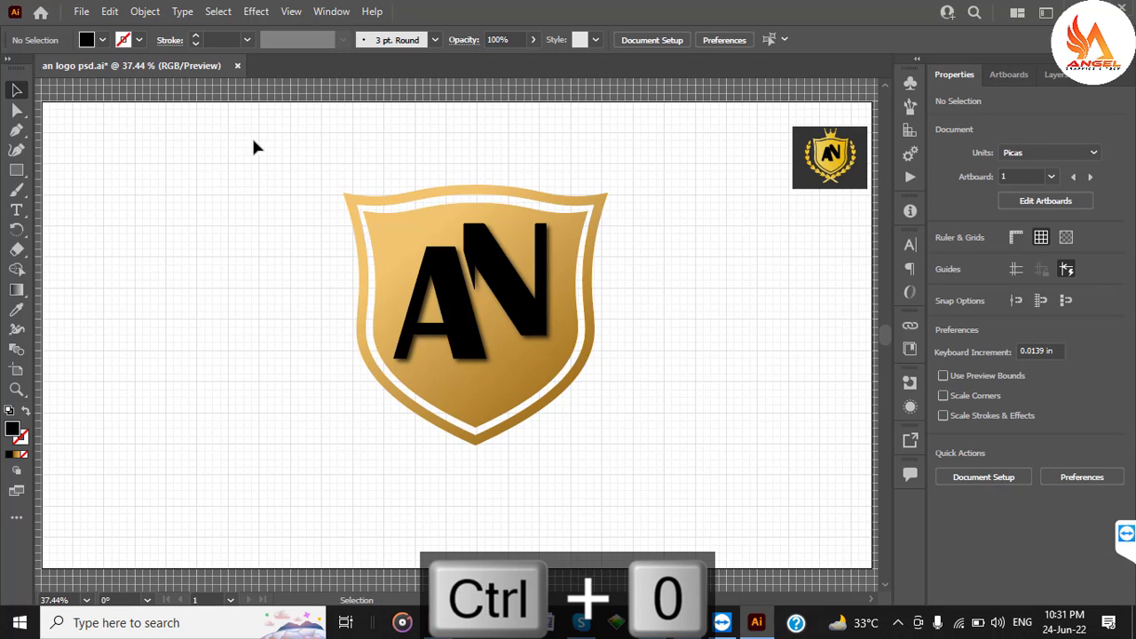
left_click_drag(607, 442, 609, 444)
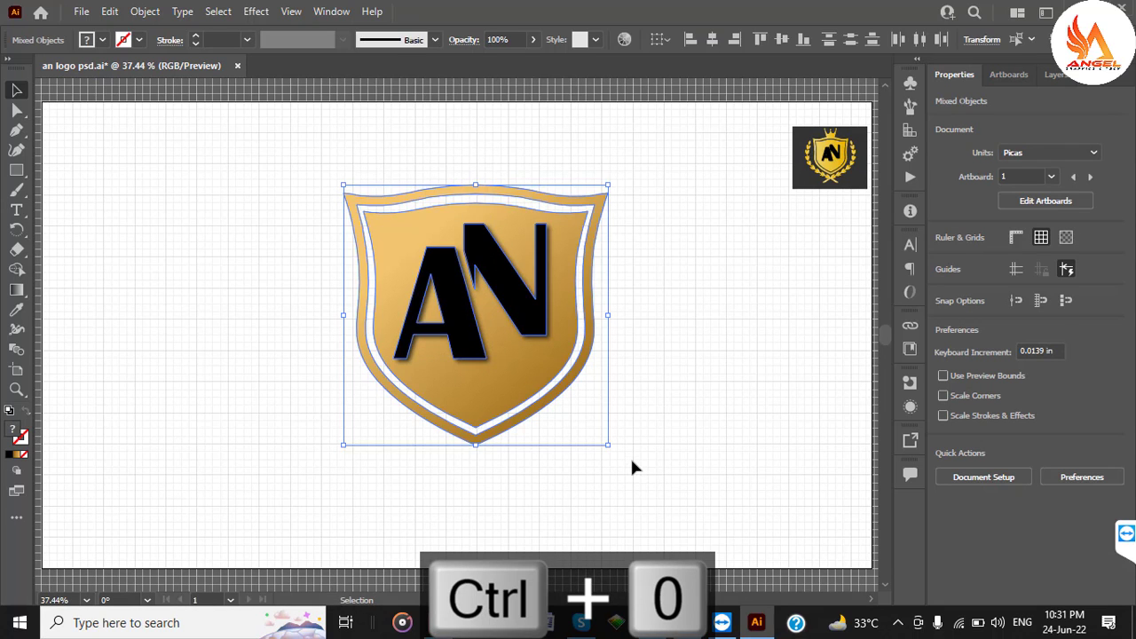
key("ctrl+g")
left_click(628, 459)
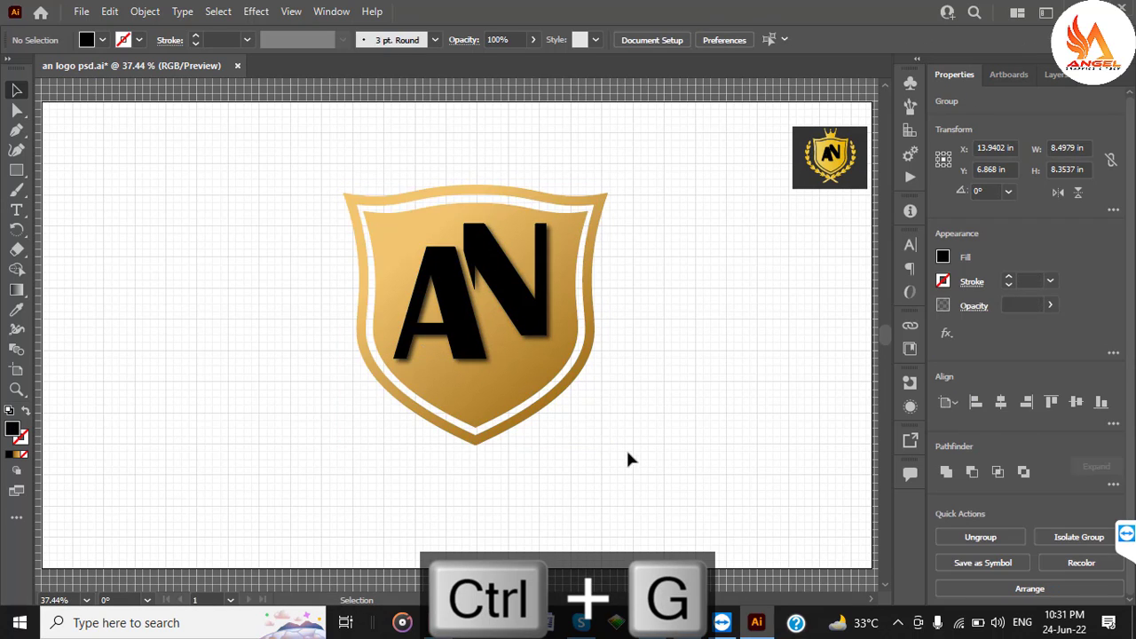
Draw an unfilled path from beside the shield's upper left edge to below its tip, bowed outward with the Curvature tool
left_click(22, 136)
left_click(190, 224)
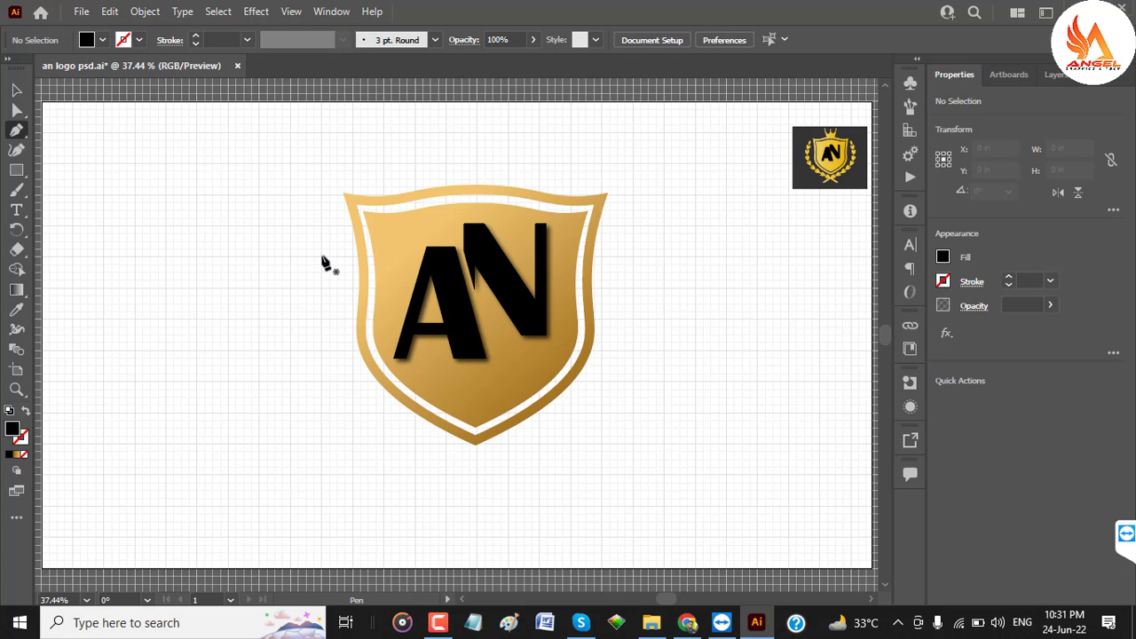
left_click(321, 256)
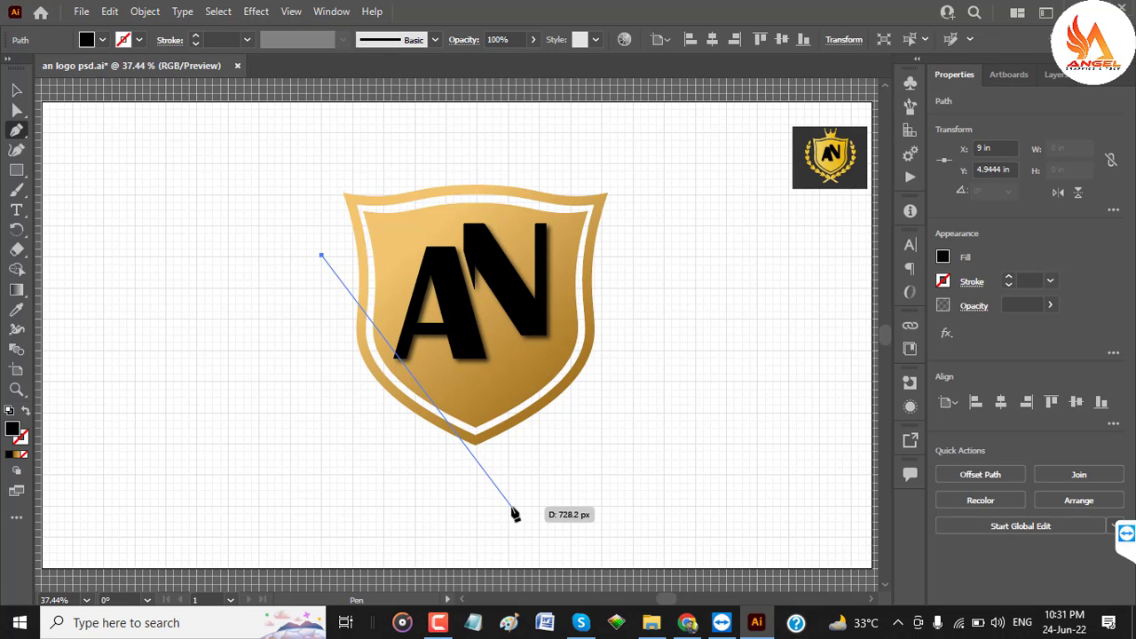
left_click(511, 506)
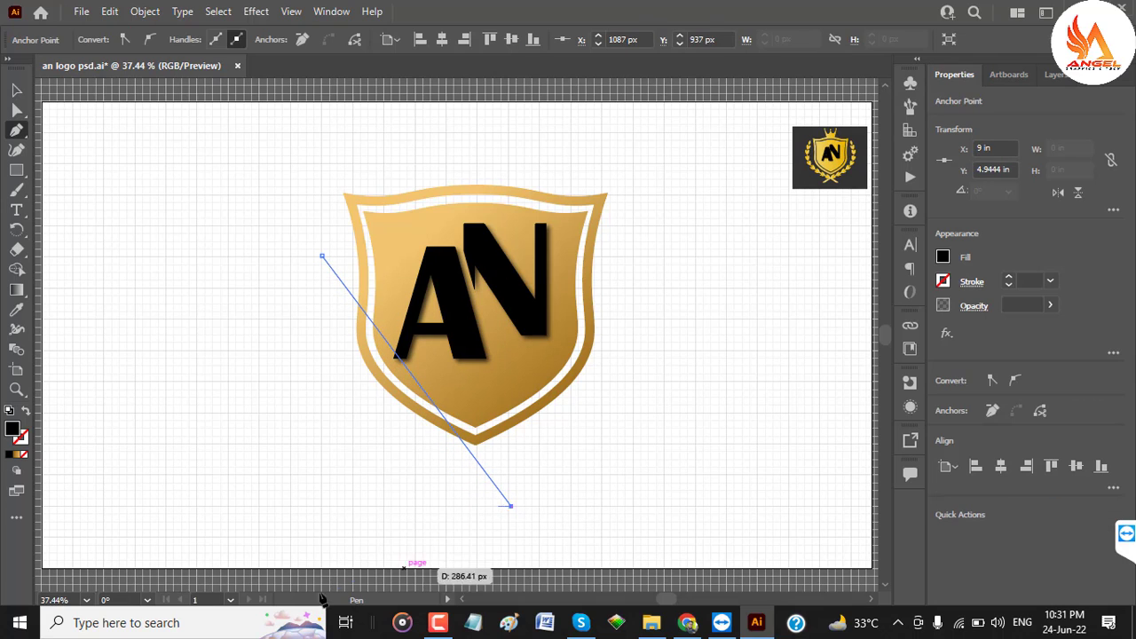
left_click(17, 150)
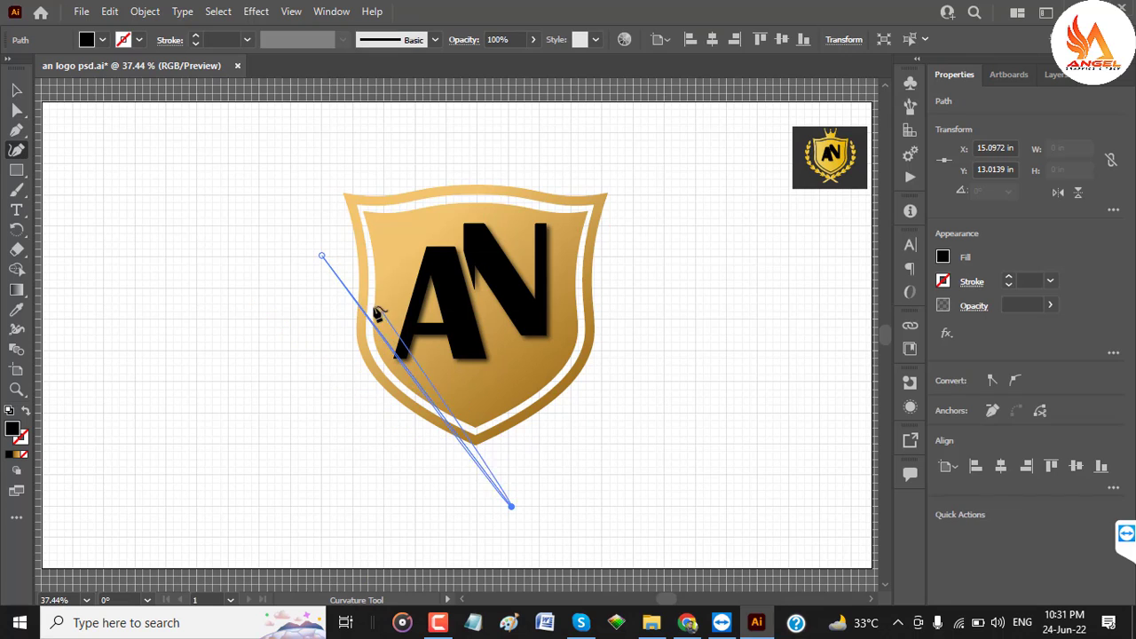
left_click_drag(374, 316, 324, 352)
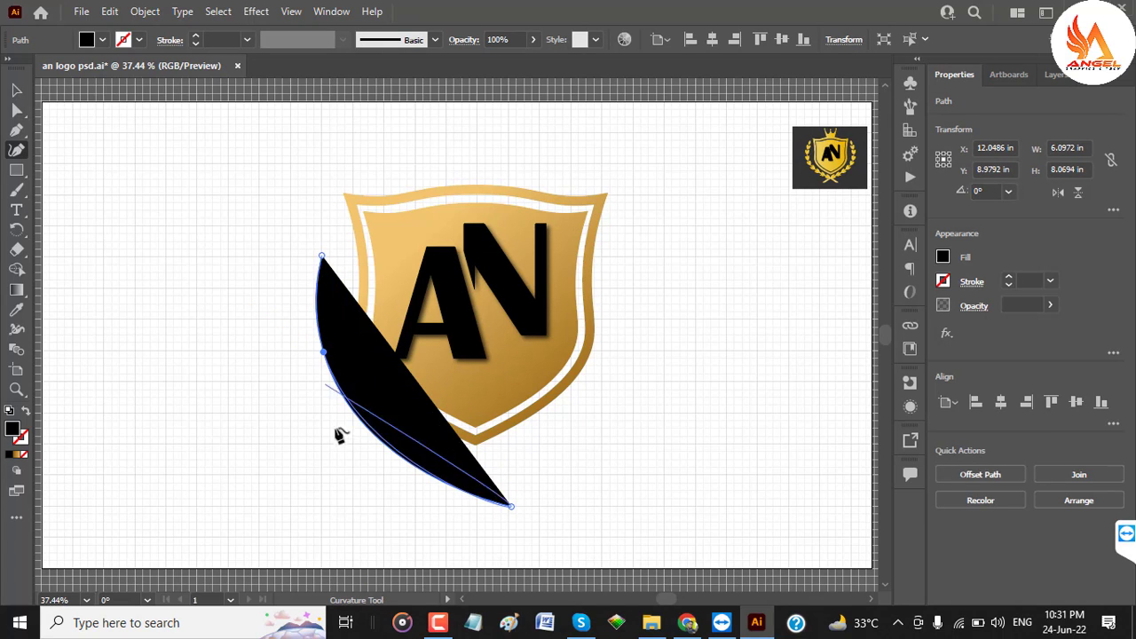
left_click(943, 258)
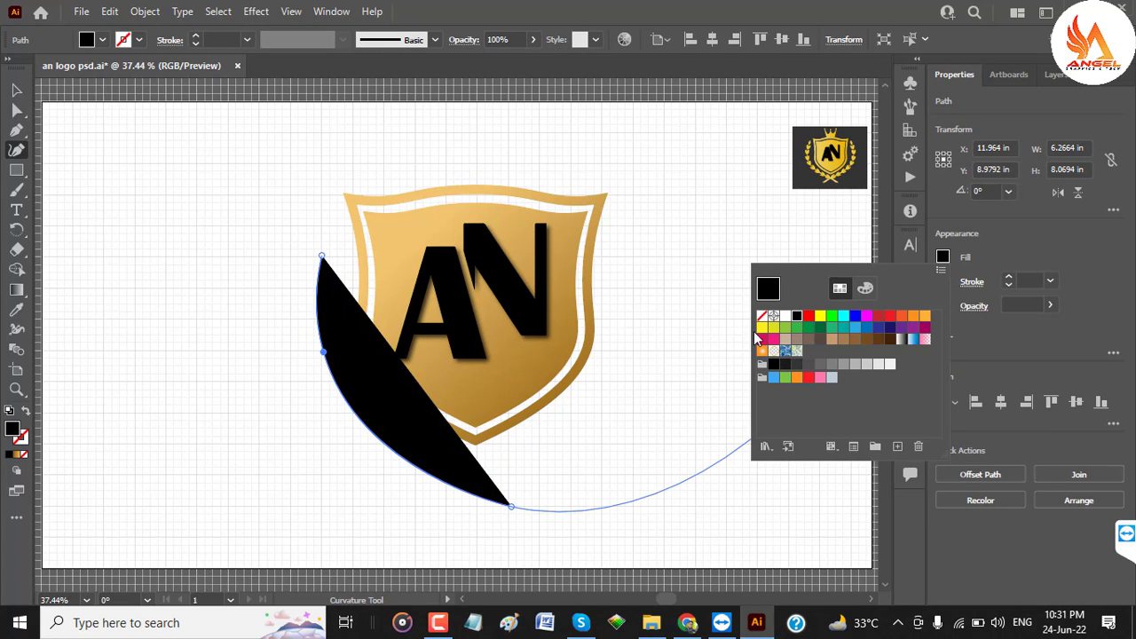
left_click(761, 316)
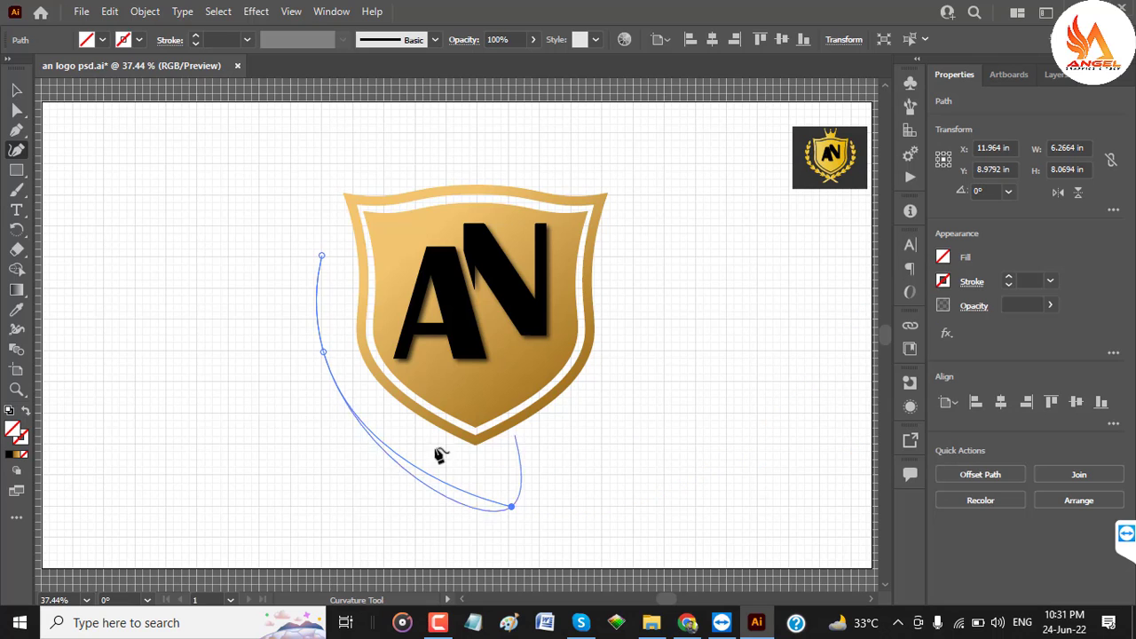
Add and adjust curve points to shape the path into an S-shaped stem along the shield, about 6.2 in wide and 7.7 in high
left_click(388, 424)
left_click_drag(387, 423, 403, 430)
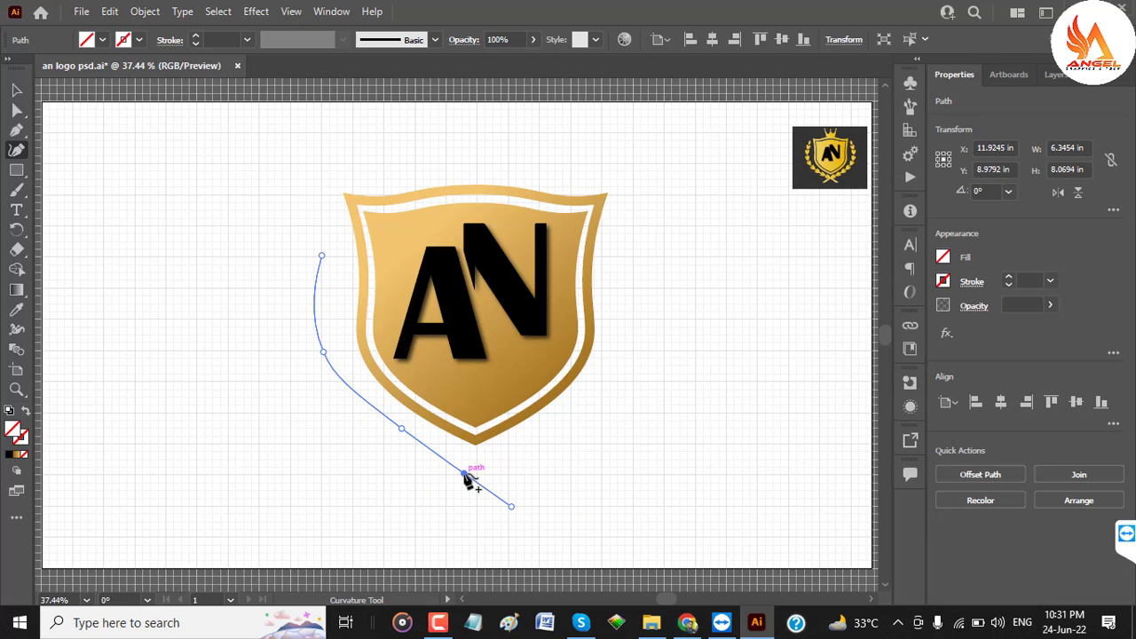
left_click_drag(465, 478, 479, 468)
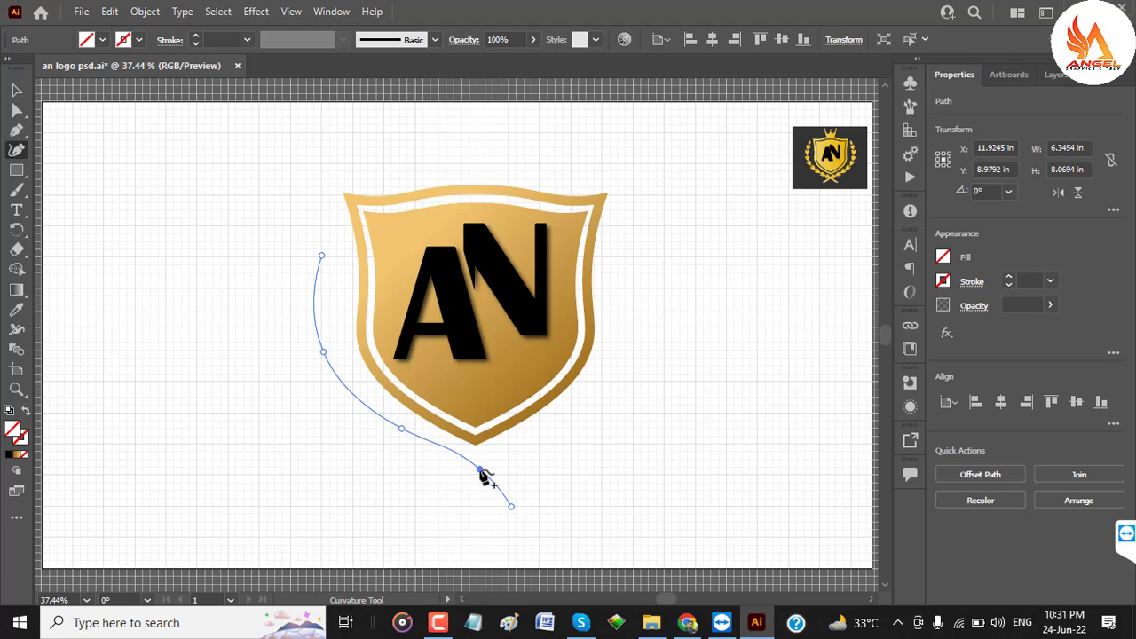
left_click(511, 506)
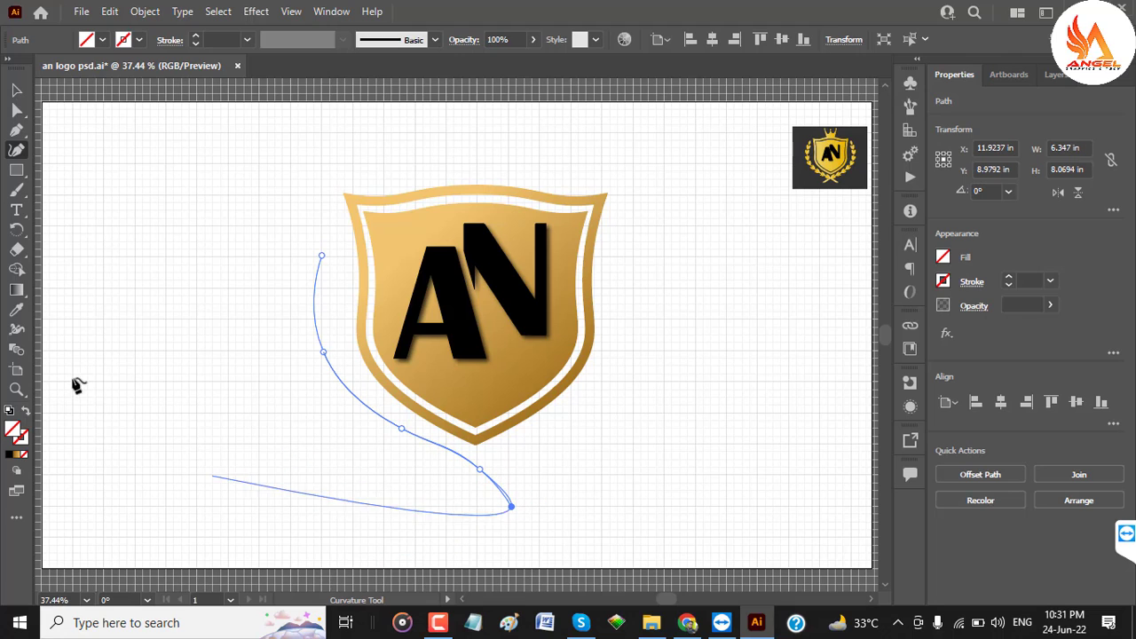
left_click_drag(323, 352, 329, 352)
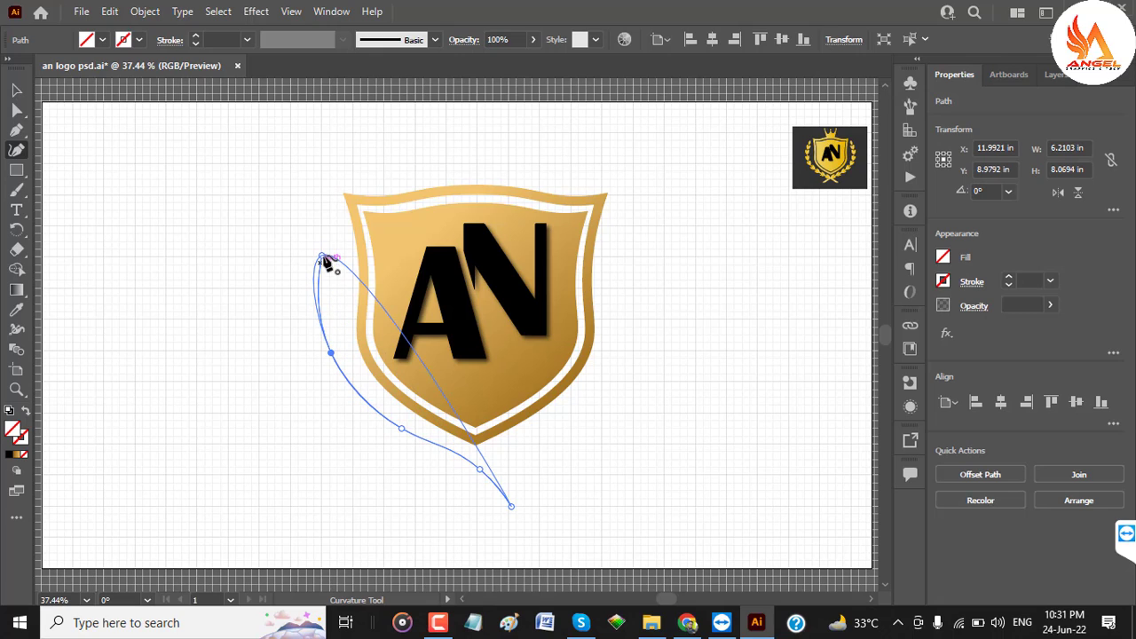
left_click_drag(321, 256, 319, 267)
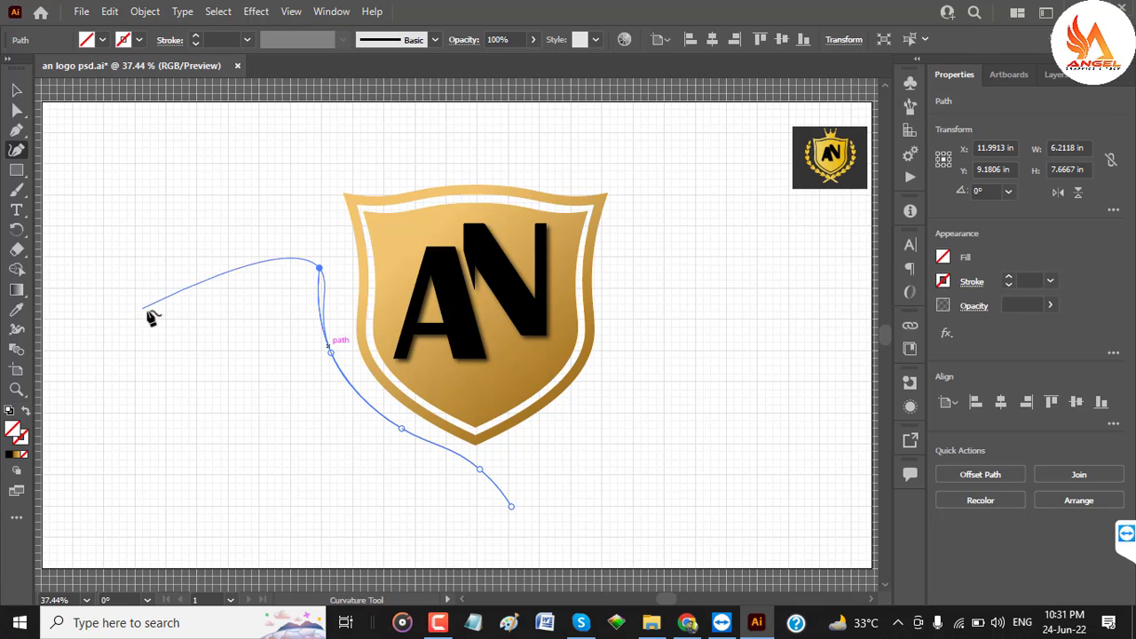
Give the stem curve a black 1 pt stroke and deselect it
key("v")
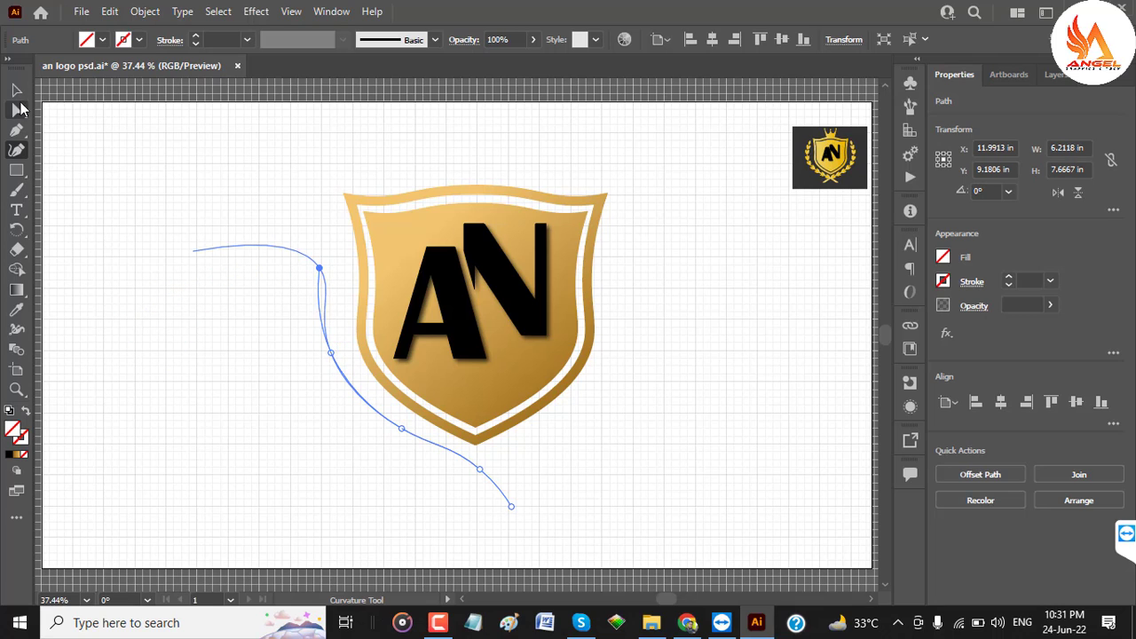
key("Delete")
left_click_drag(249, 206, 331, 437)
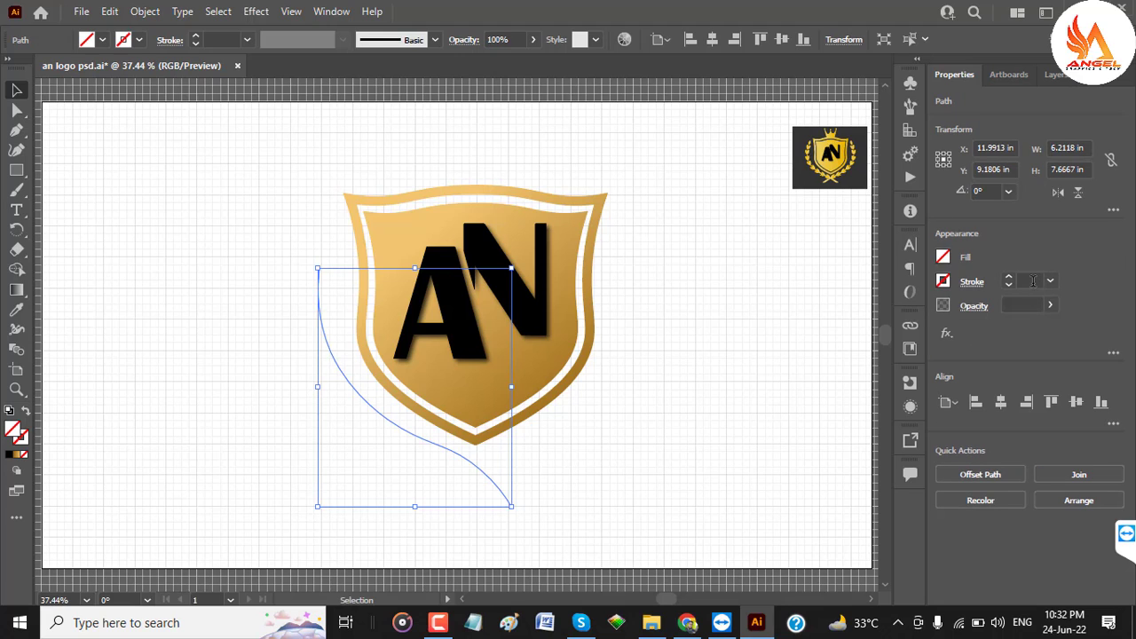
left_click(1032, 281)
scroll(1031, 281, "up", 1)
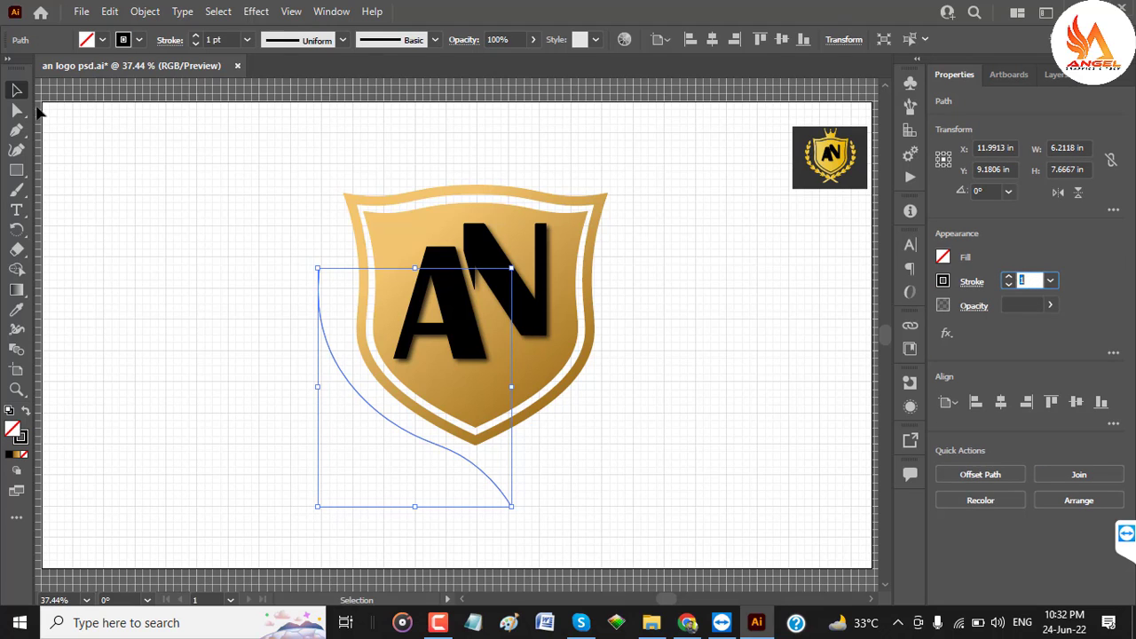
left_click(132, 189)
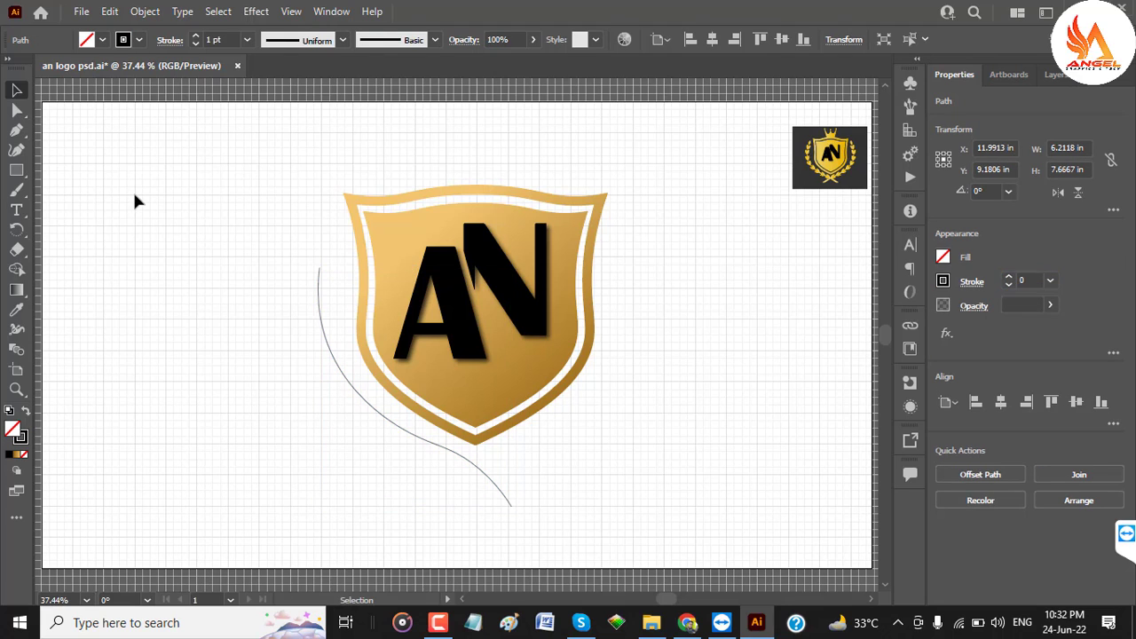
Rotate the stem curve slightly clockwise to about 356.6° and nudge it down to a Y position of about 9.57 in
left_click(495, 479)
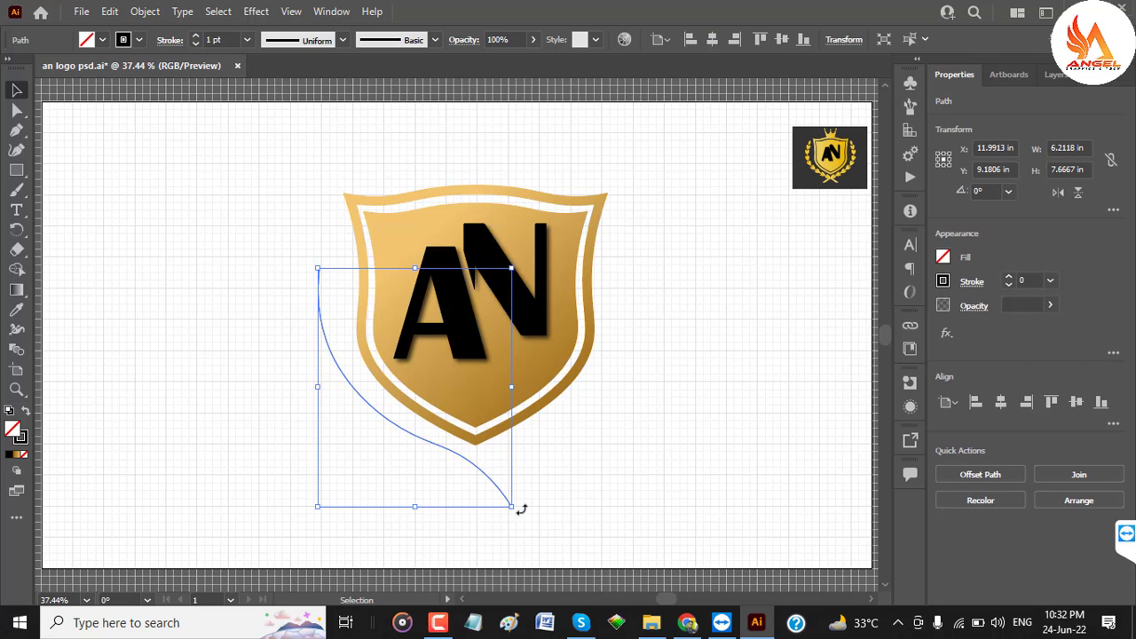
left_click_drag(520, 507, 521, 524)
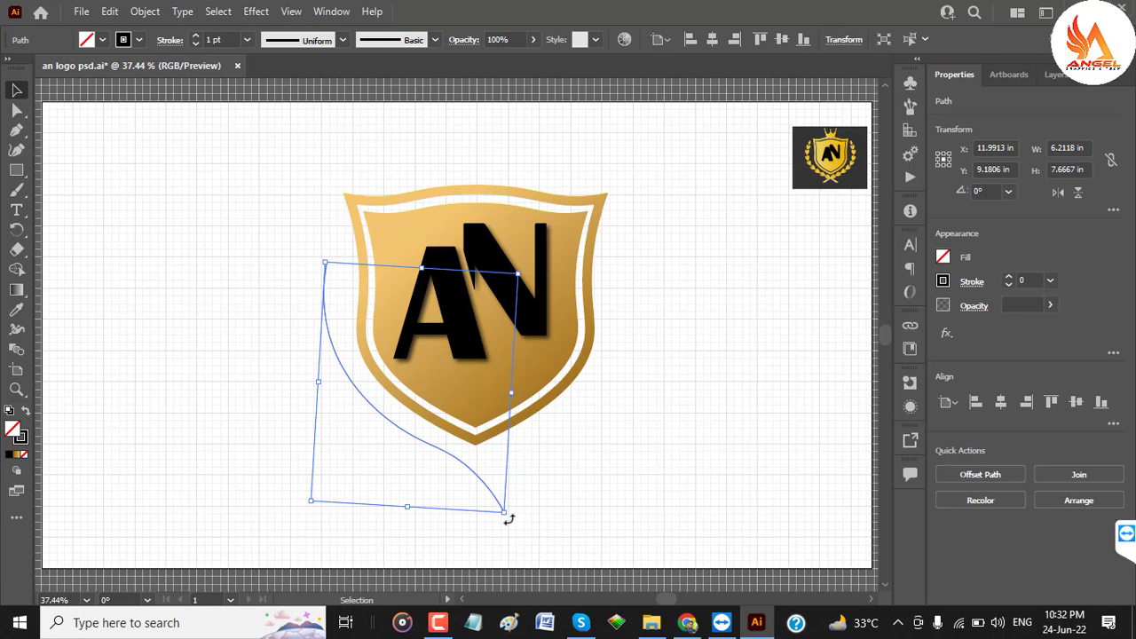
key("Down")
key("Down")
key("Down")
key("Down")
key("Down")
key("Down")
key("Down")
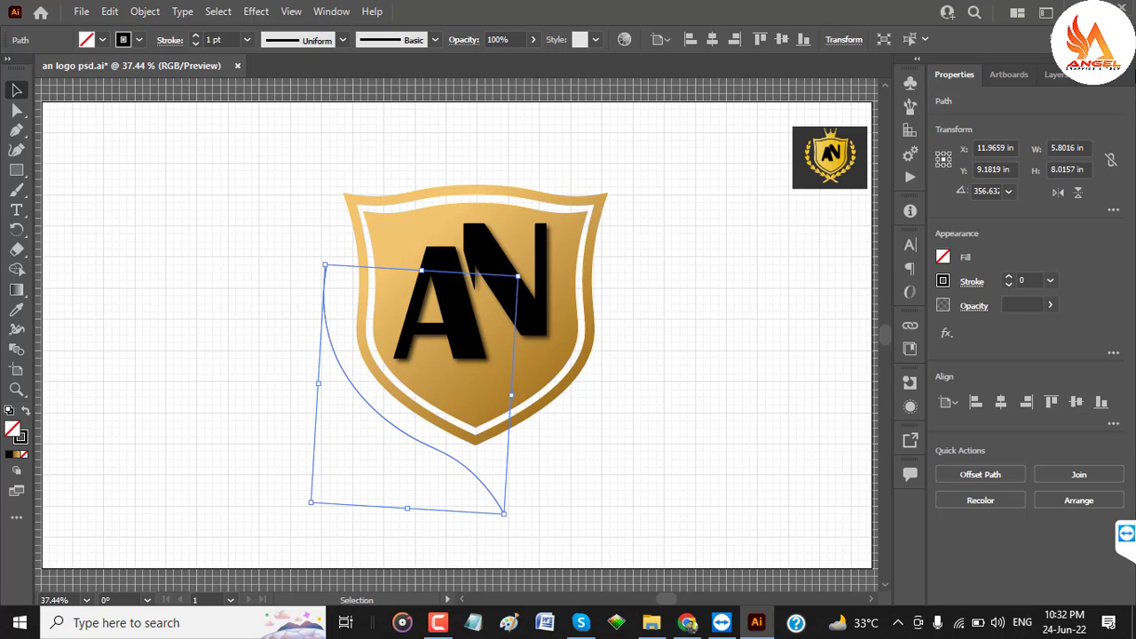
key("Down")
key("Down")
key("Down")
key("Down")
key("Down")
key("Down")
key("Down")
key("Down")
key("Down")
key("Down")
key("Down")
key("Down")
key("Down")
key("Down")
key("Down")
key("Down")
key("Down")
key("Down")
key("Down")
key("Down")
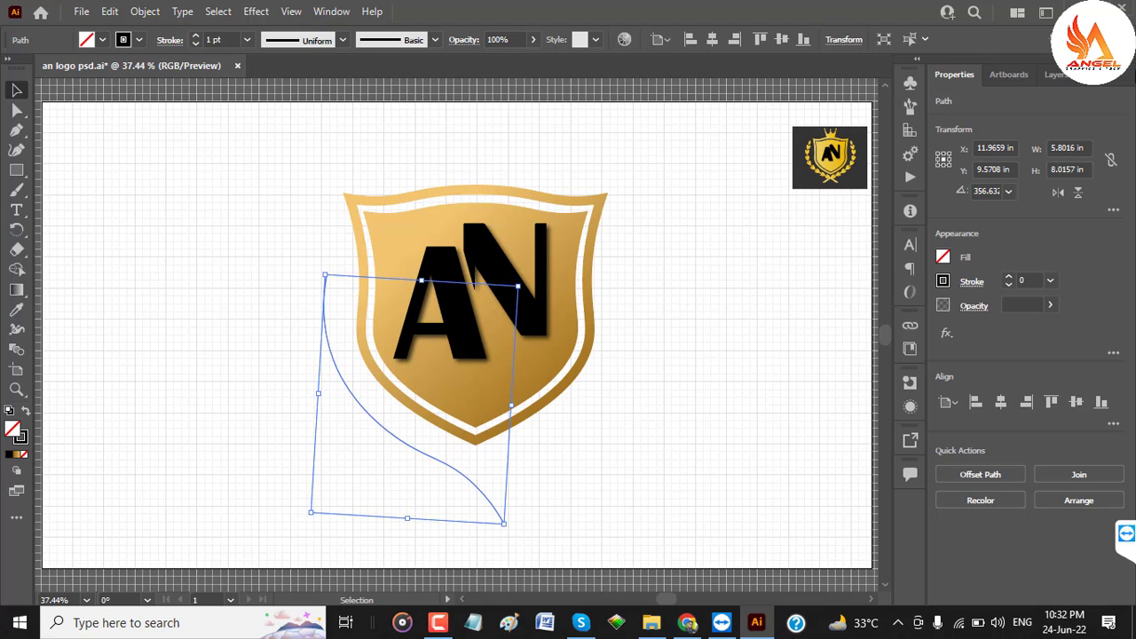
left_click(249, 397)
left_click(449, 468)
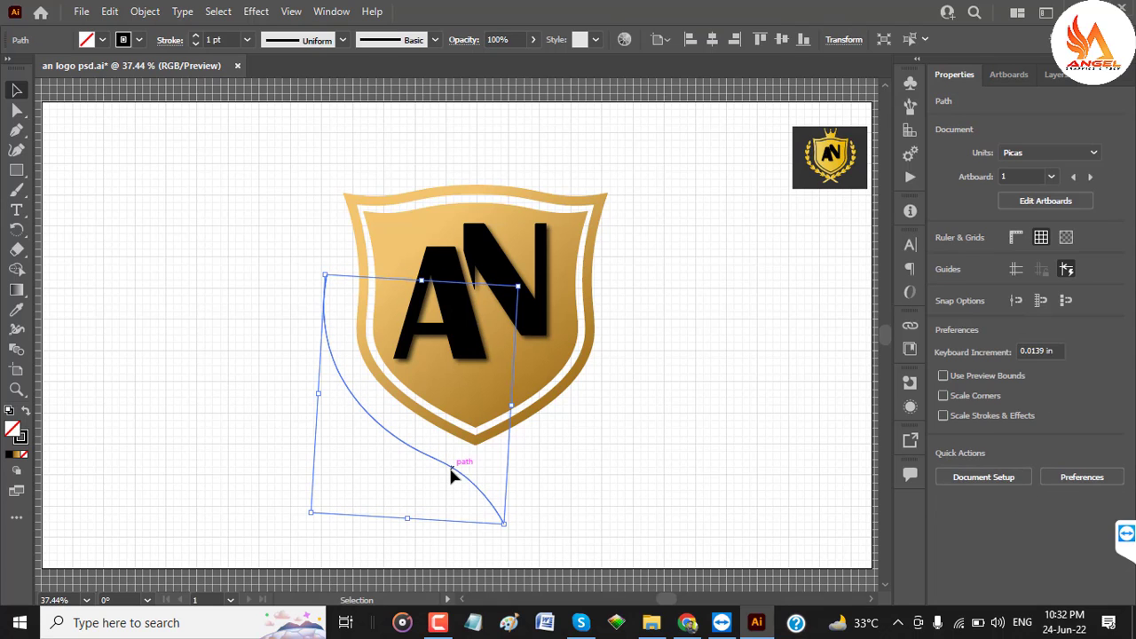
right_click(450, 474)
mouse_move(510, 371)
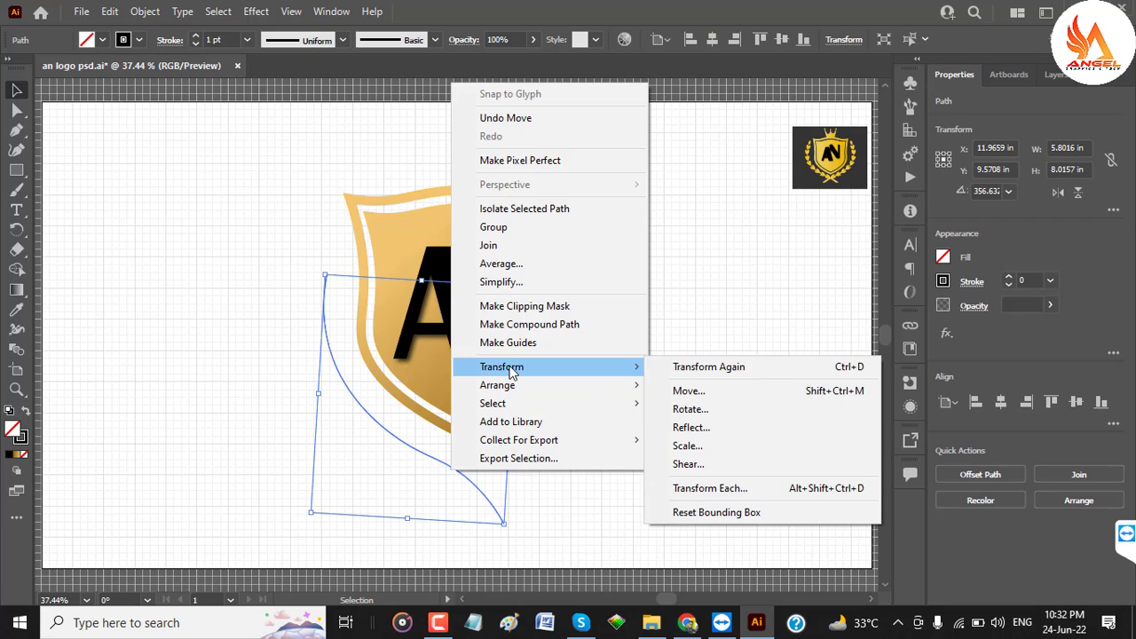
left_click(203, 388)
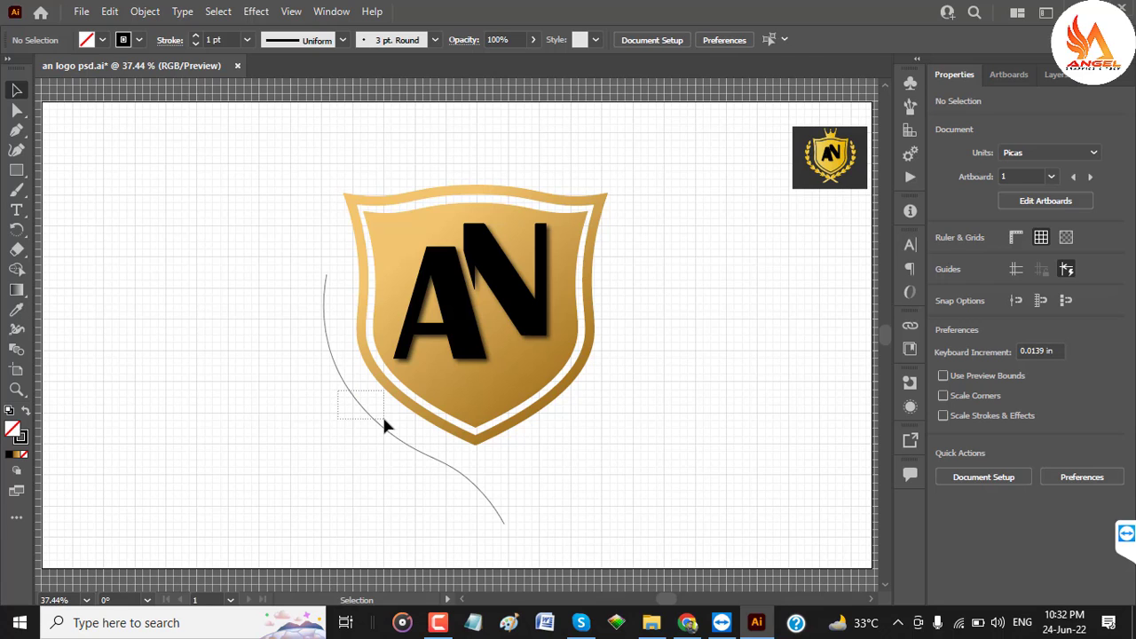
Set the stem curve's stroke weight to 19 pt and apply the width profile that tapers toward one end
left_click_drag(383, 424, 385, 426)
left_click(1029, 281)
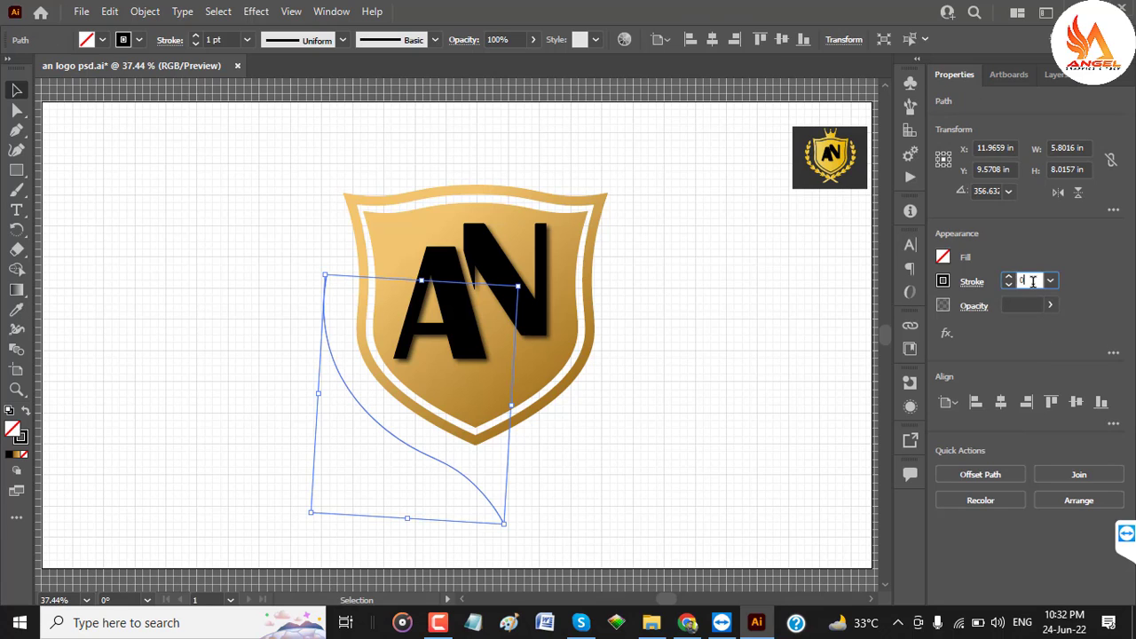
scroll(1033, 281, "up", 20)
scroll(1034, 281, "down", 6)
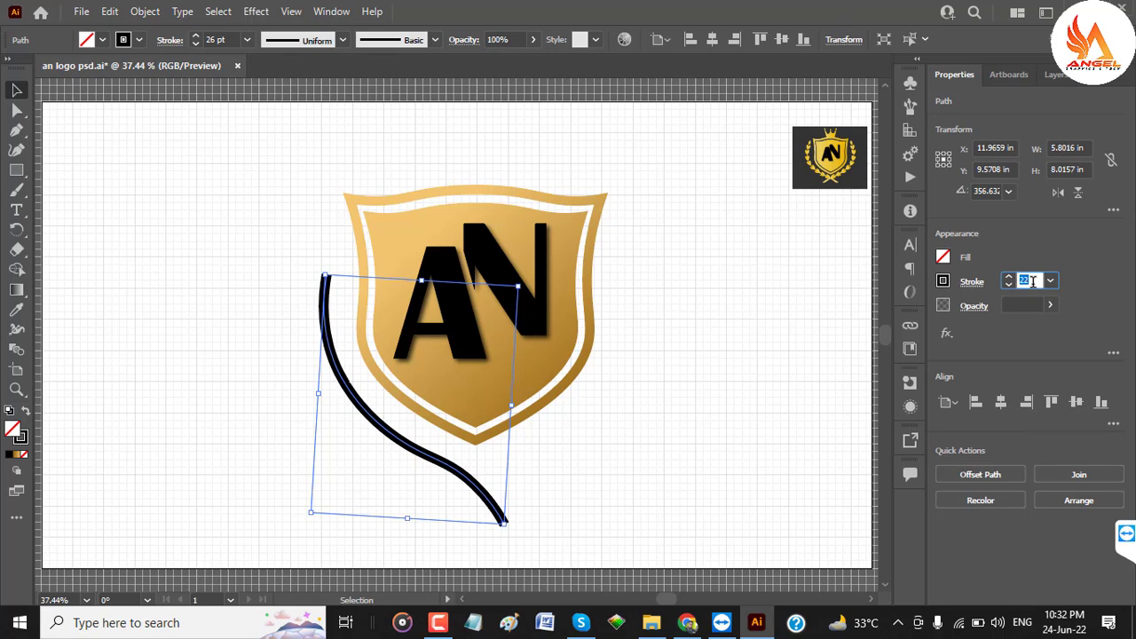
scroll(1033, 282, "down", 3)
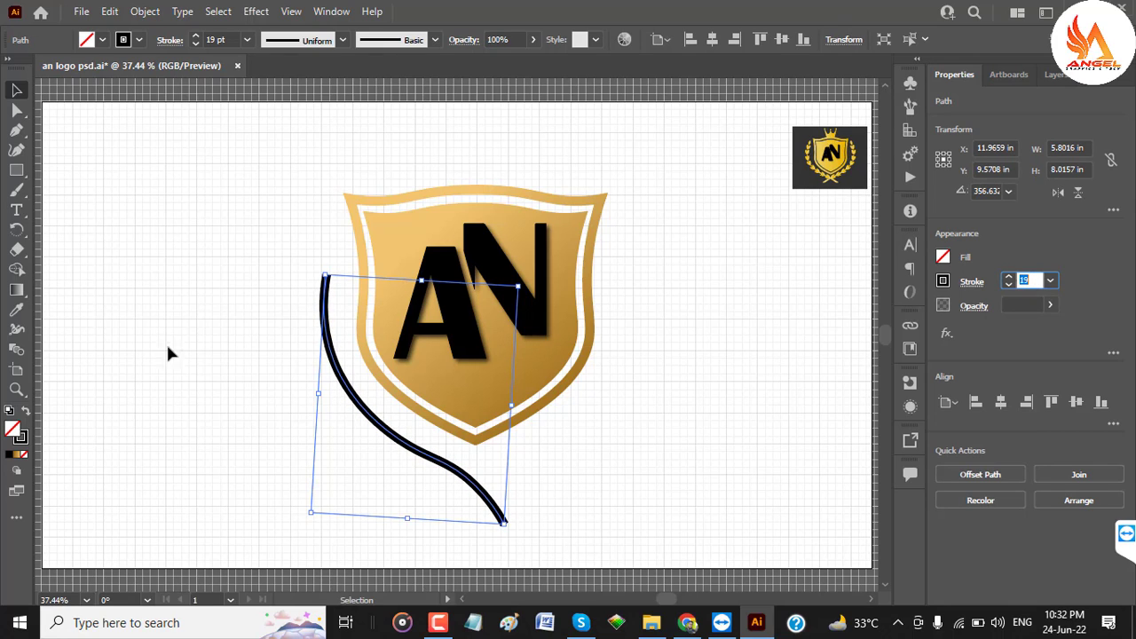
left_click(340, 41)
left_click(179, 281)
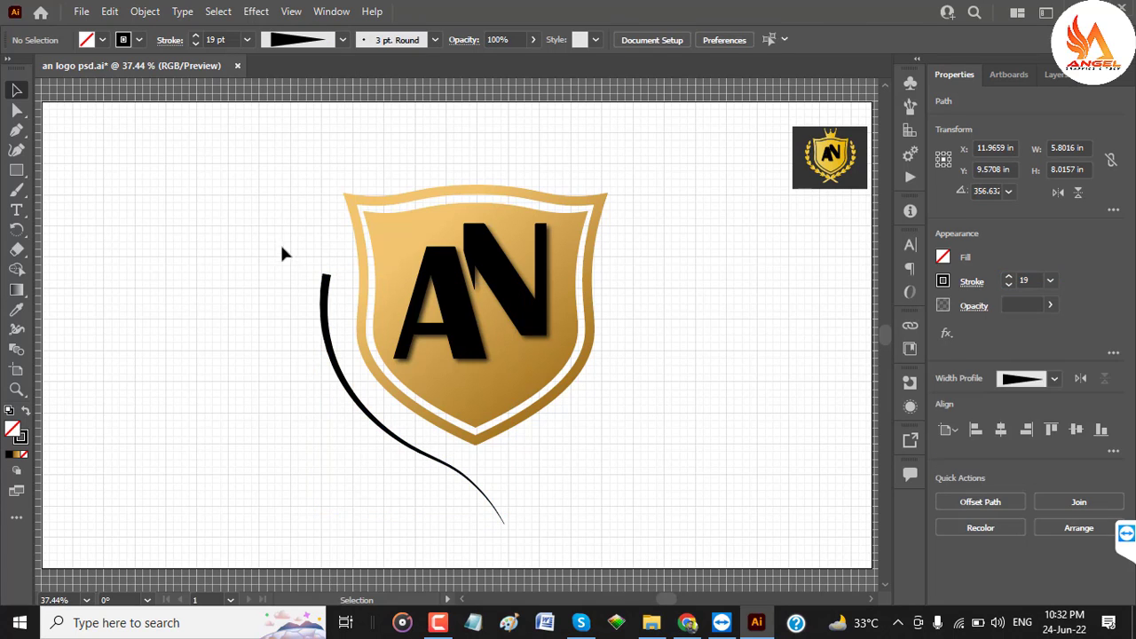
Reverse the stem's path direction to put the thick end of the taper below the shield, and deselect it
left_click_drag(321, 277, 254, 426)
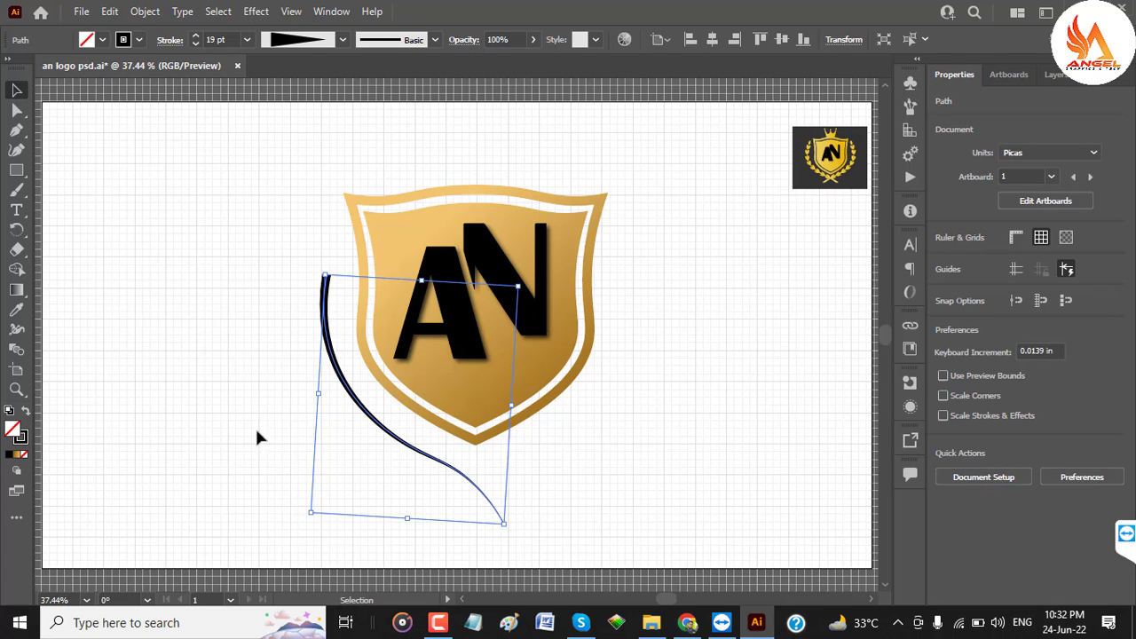
left_click(151, 11)
mouse_move(233, 406)
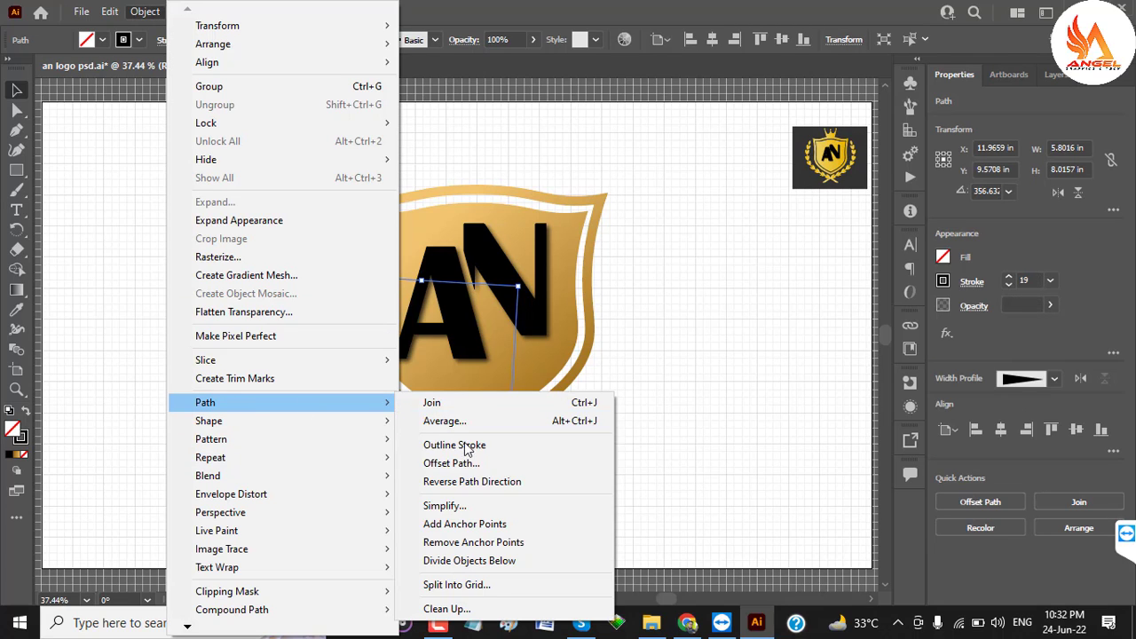
left_click(459, 482)
left_click(172, 393)
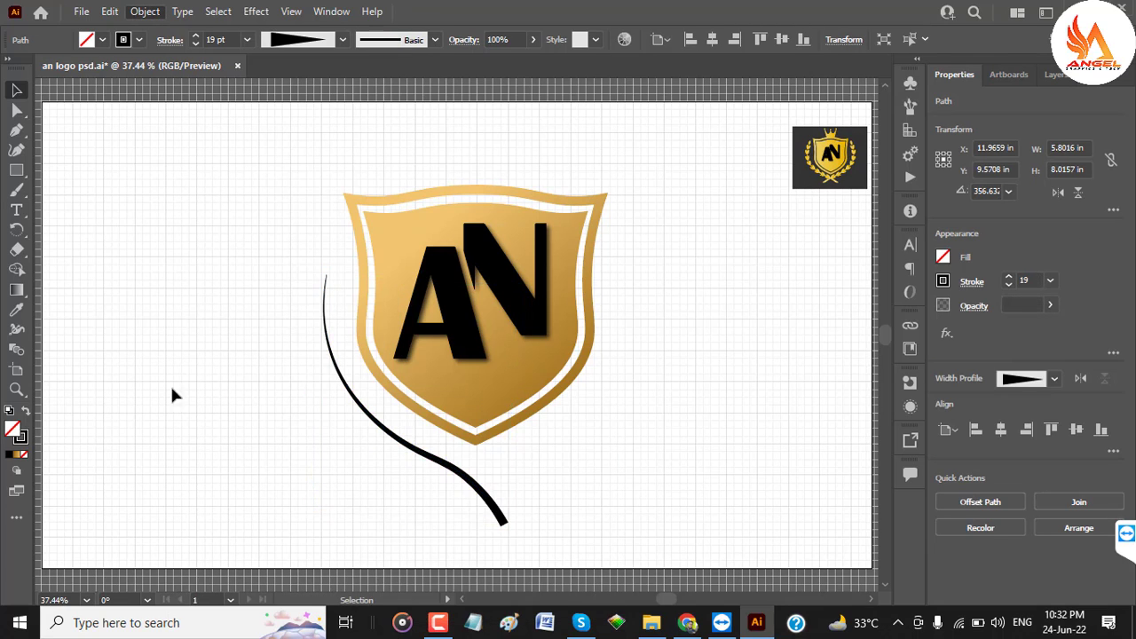
left_click(502, 515)
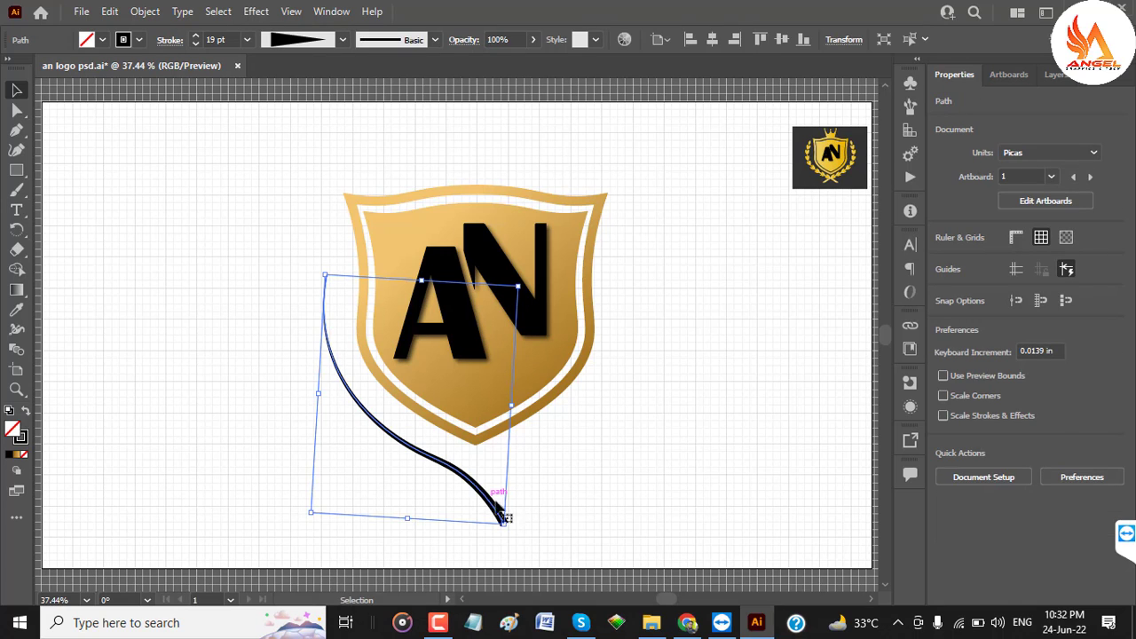
left_click(566, 497)
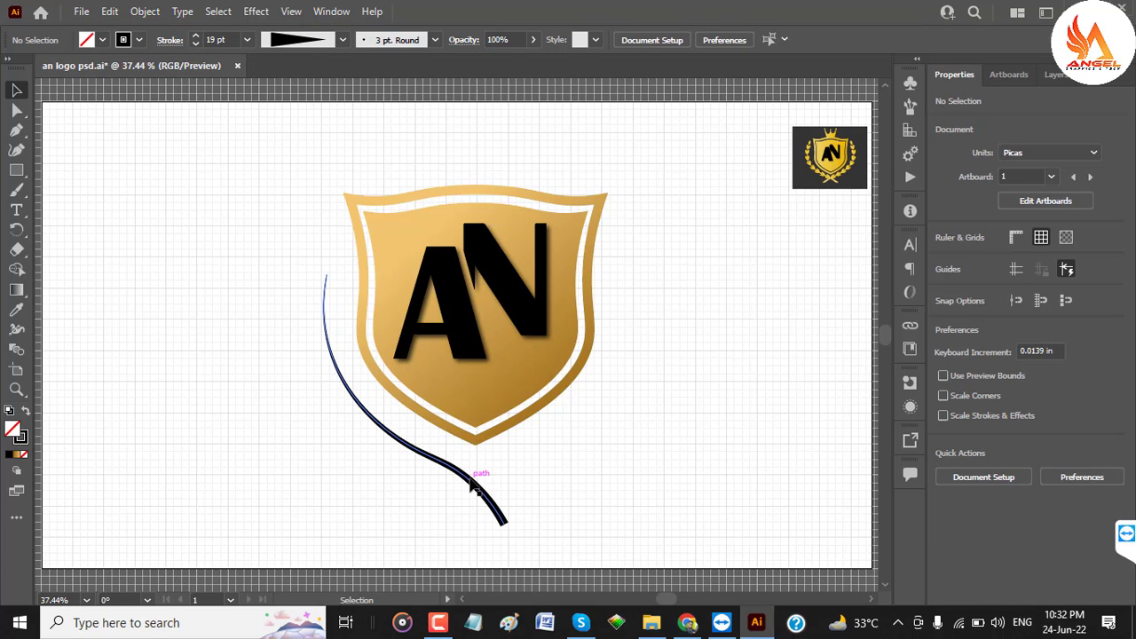
Draw a circle about 2.06 in in diameter in the empty area beside the stem with the Ellipse tool
left_click(22, 176)
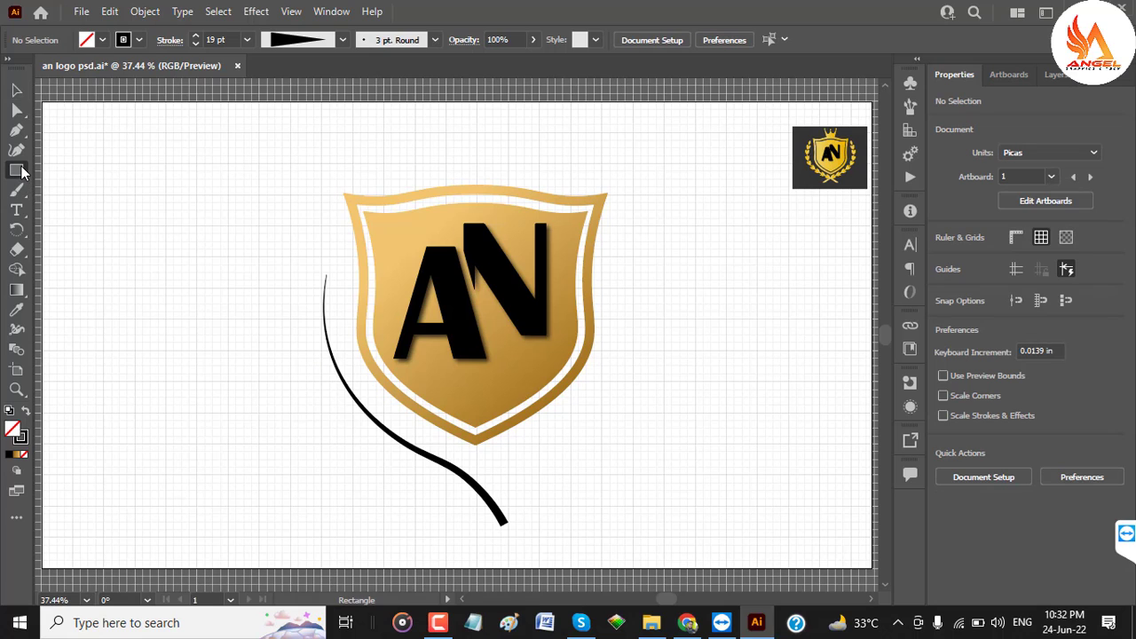
left_click(71, 190)
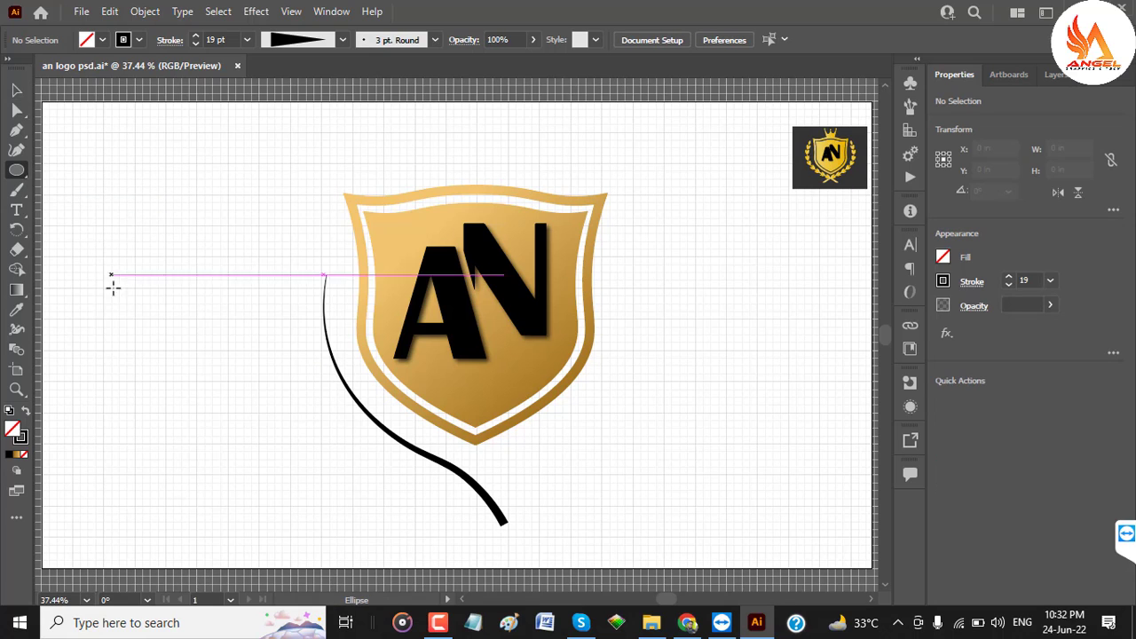
left_click_drag(104, 294, 152, 357)
left_click(17, 91)
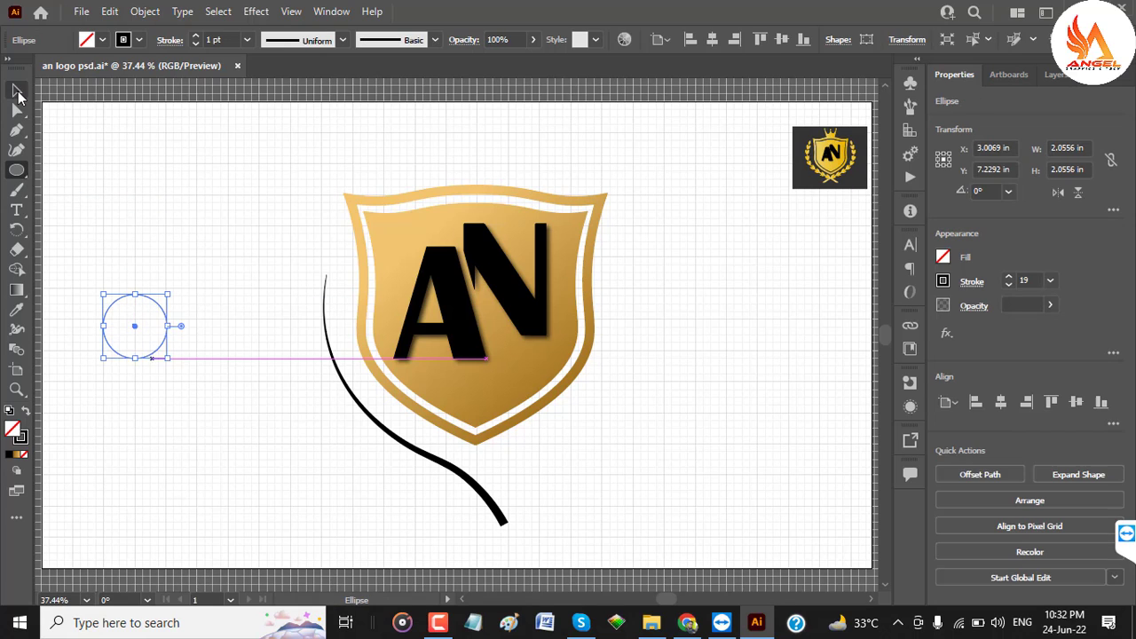
Duplicate the circle and offset the copy horizontally to an X position of about 4.53 in, overlapping the original
left_click(182, 405)
left_click(154, 352)
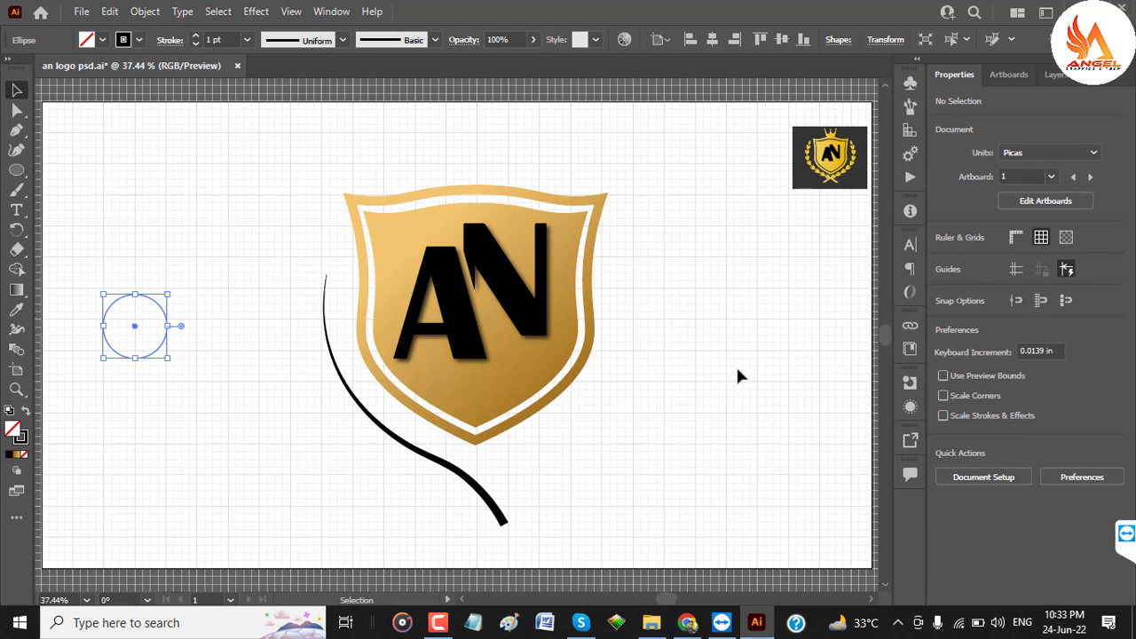
key("shift+alt+Right")
key("shift+alt+Right")
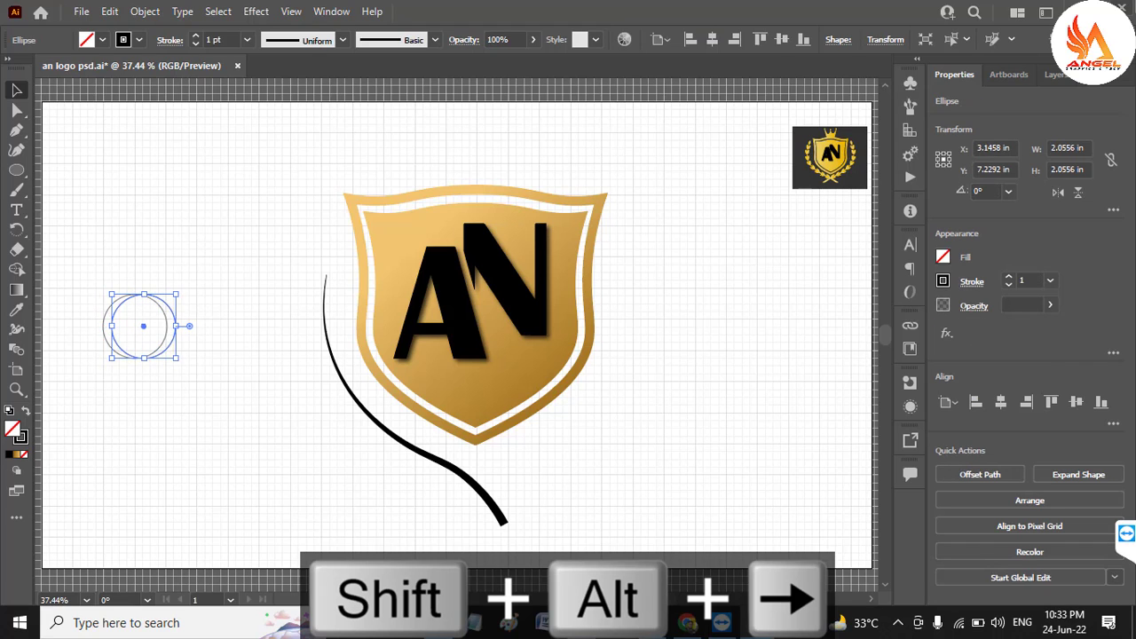
key("shift+alt+Right")
key("shift+alt+Right")
key("shift+alt+Right")
key("shift+alt+Right")
key("shift+alt+Right")
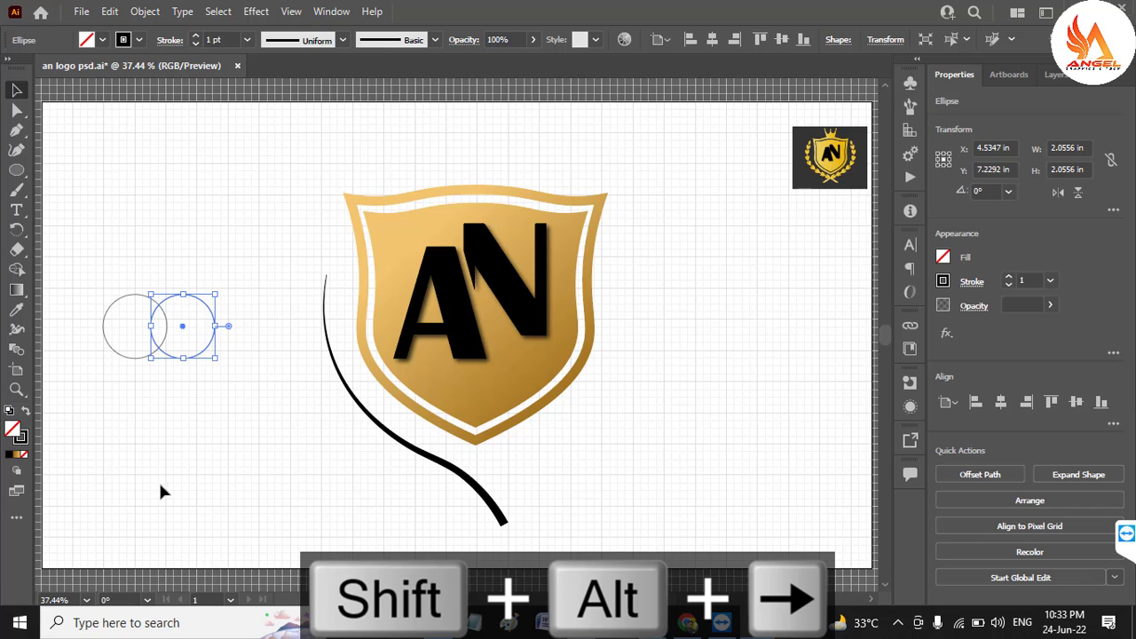
Remove the outer parts of both overlapping circles with the Shape Builder tool, keeping only the central leaf-shaped intersection
left_click_drag(139, 88, 213, 406)
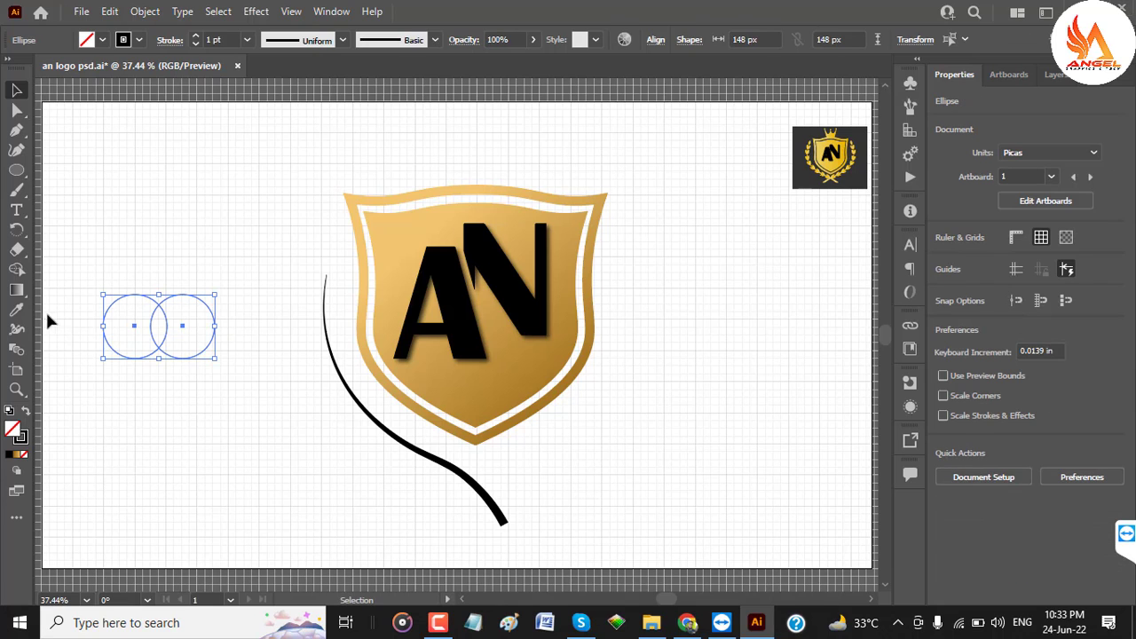
left_click(15, 269)
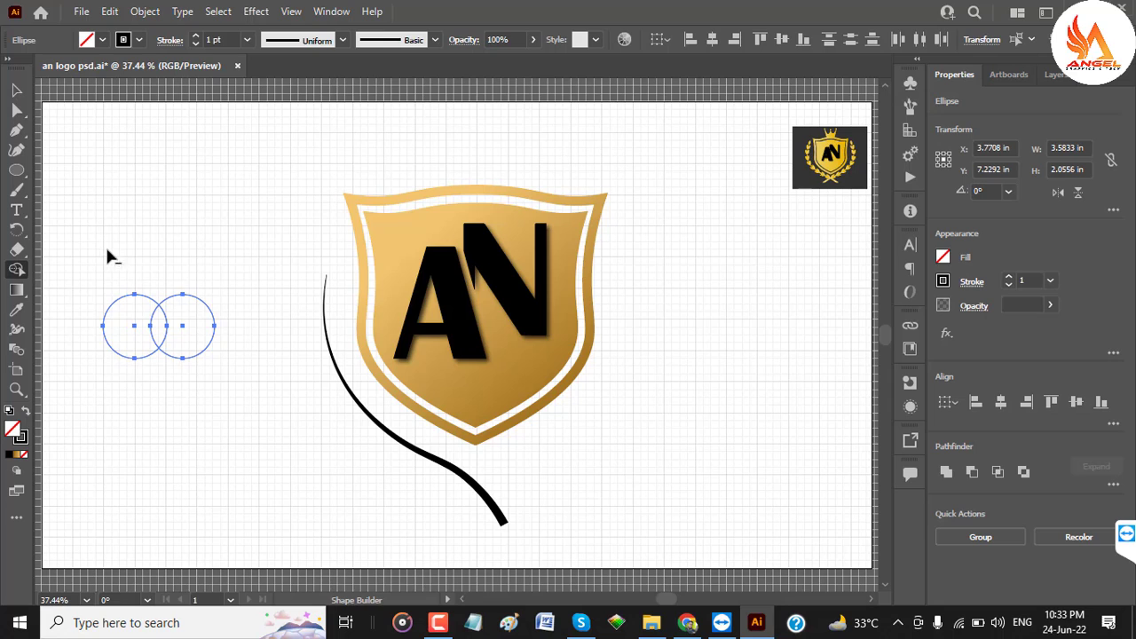
left_click_drag(108, 246, 159, 434)
left_click(191, 341, "alt")
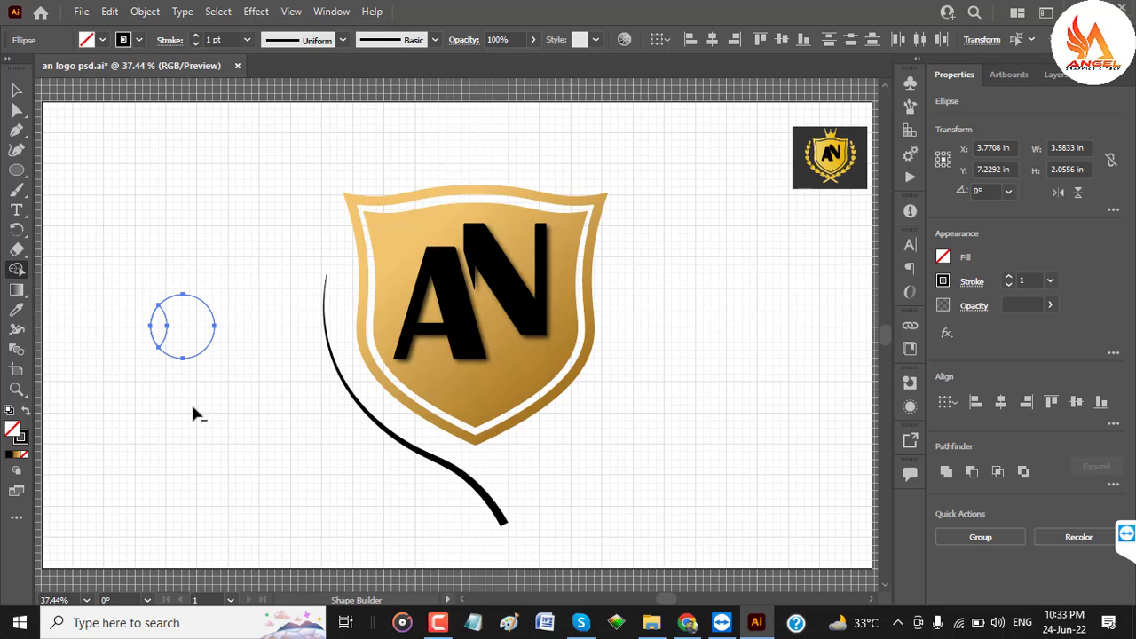
left_click(16, 90)
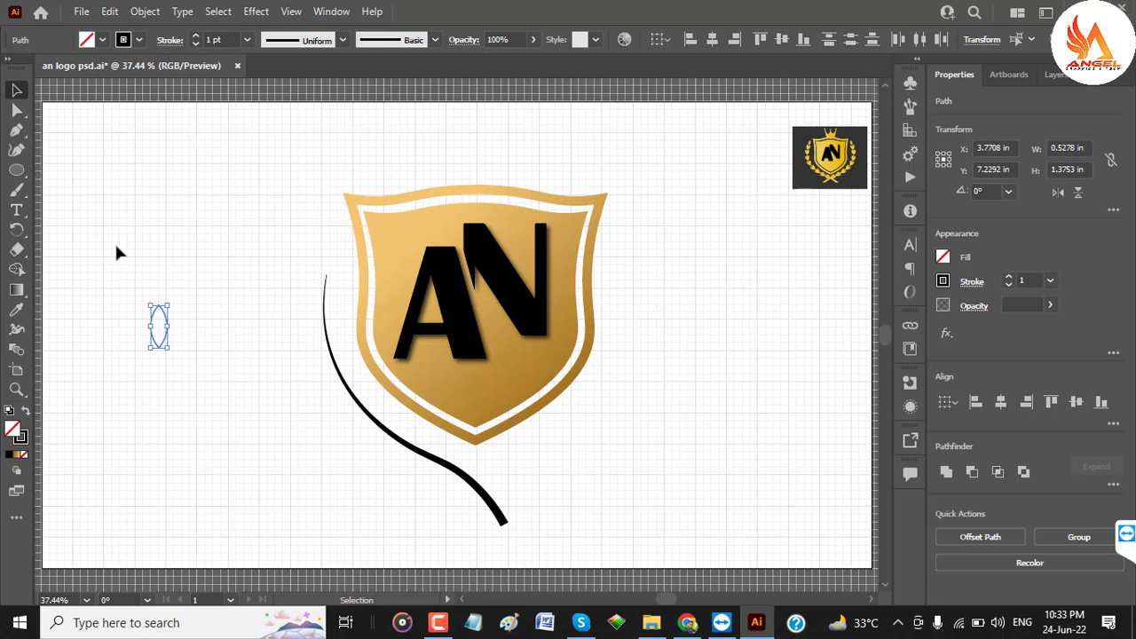
Fill the leaf shape with black
left_click(944, 257)
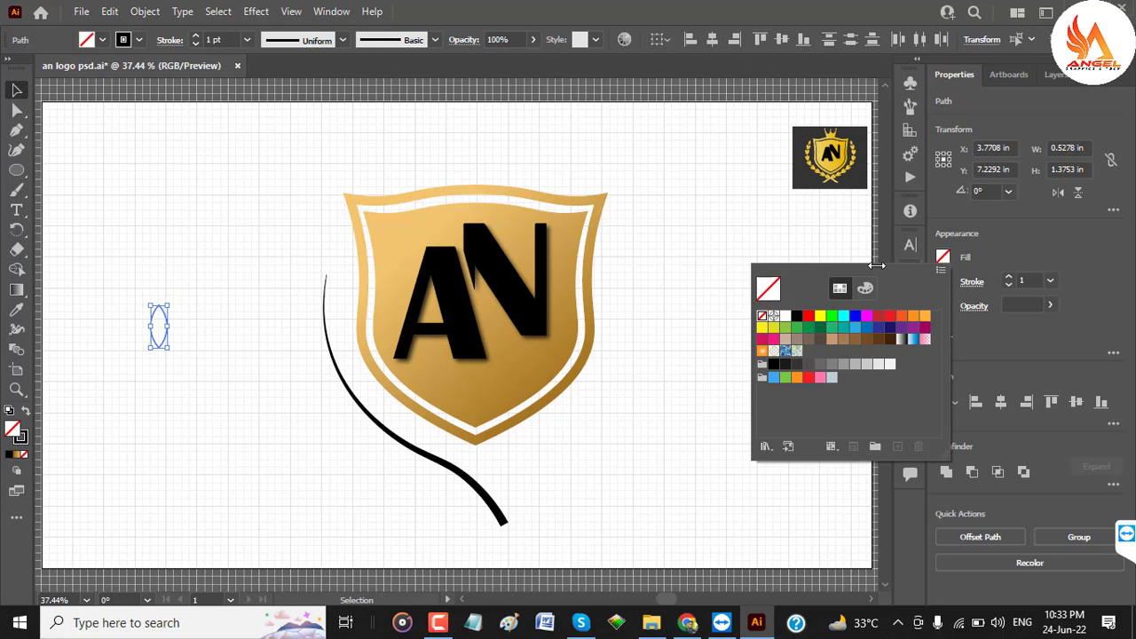
left_click(796, 316)
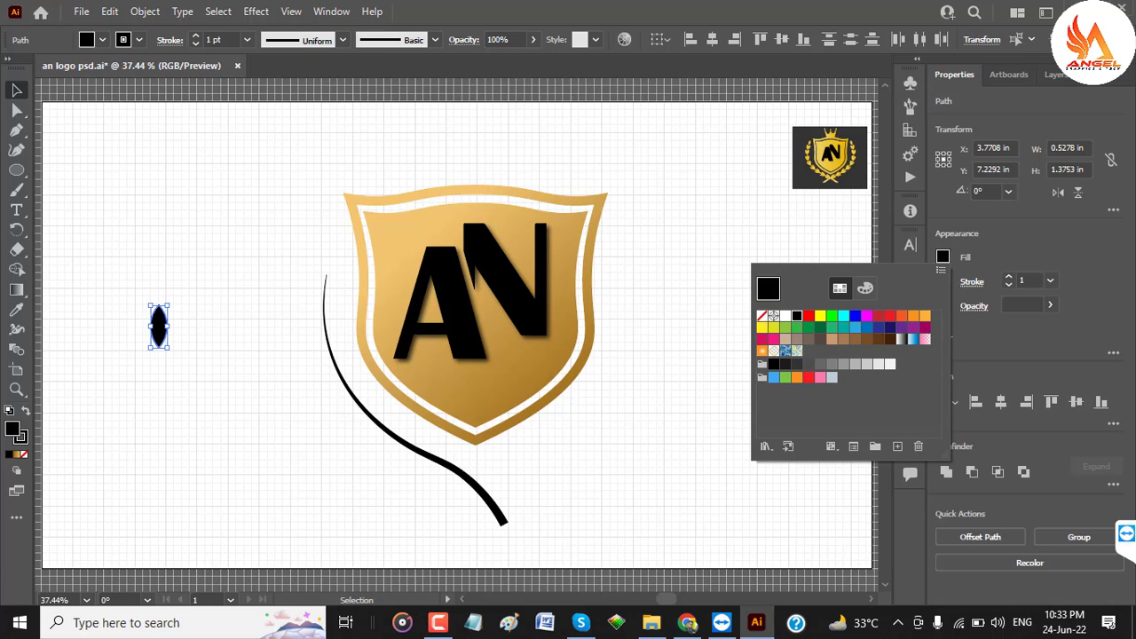
left_click(104, 292)
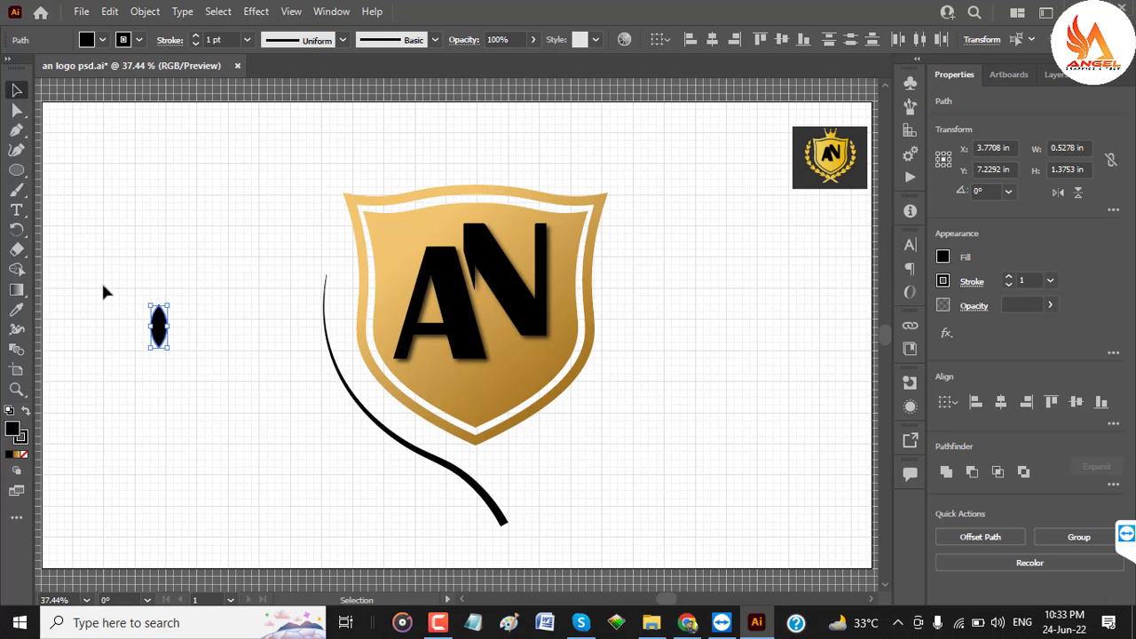
Make a copy of the leaf rotated about 25° and place it directly below the original at Y about 9.17 in
left_click(162, 349)
left_click(162, 332)
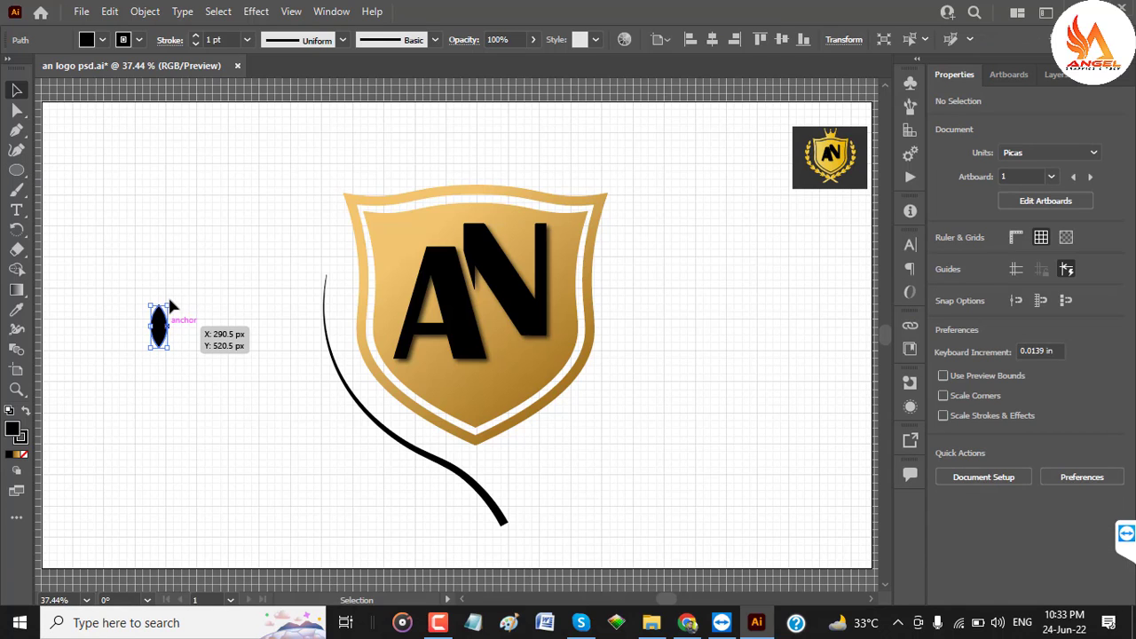
mouse_move(174, 306)
left_mouse_down()
mouse_move(165, 286)
mouse_move(159, 297)
left_mouse_up()
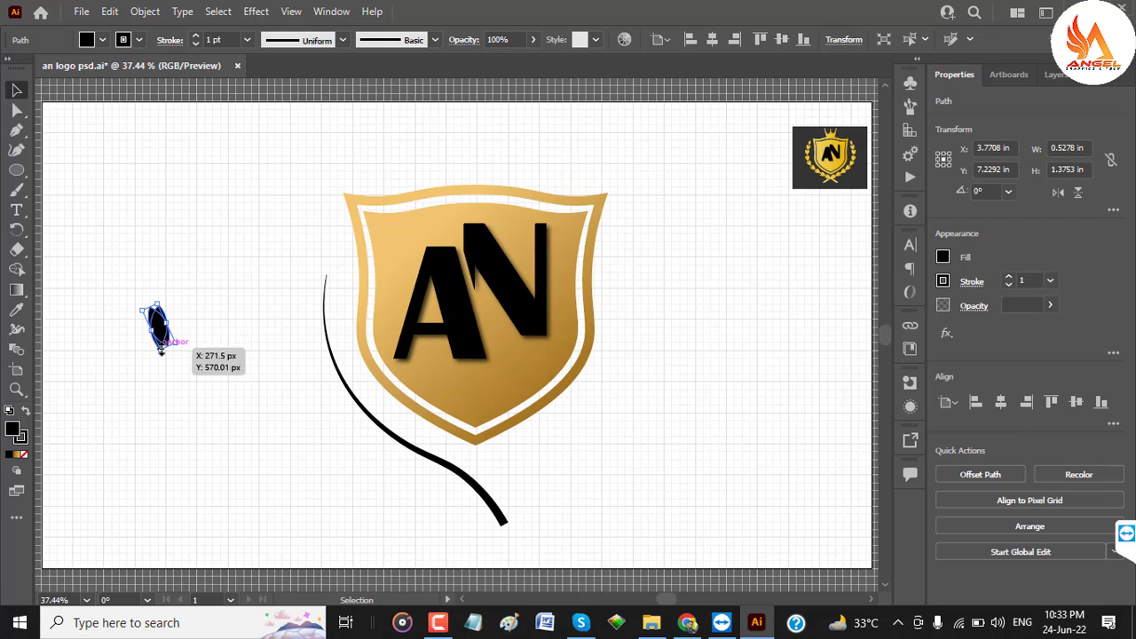
left_click_drag(160, 350, 164, 396)
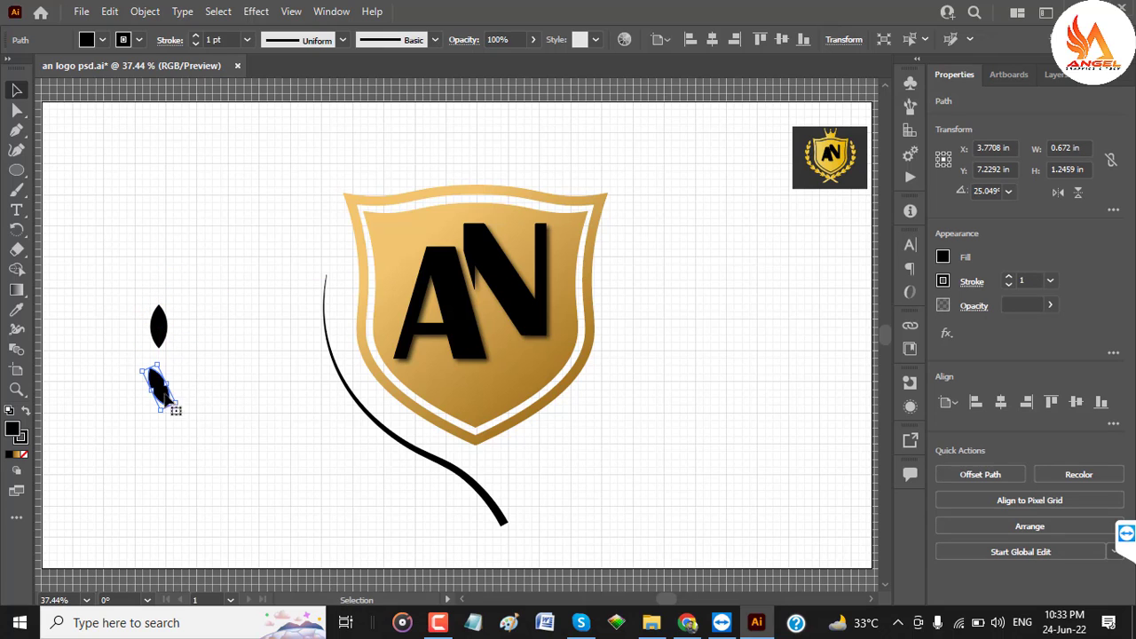
Create a mirrored copy of the tilted leaf and shift it to X about 4.33 in to form a V-shaped pair
right_click(210, 424)
left_click(216, 451)
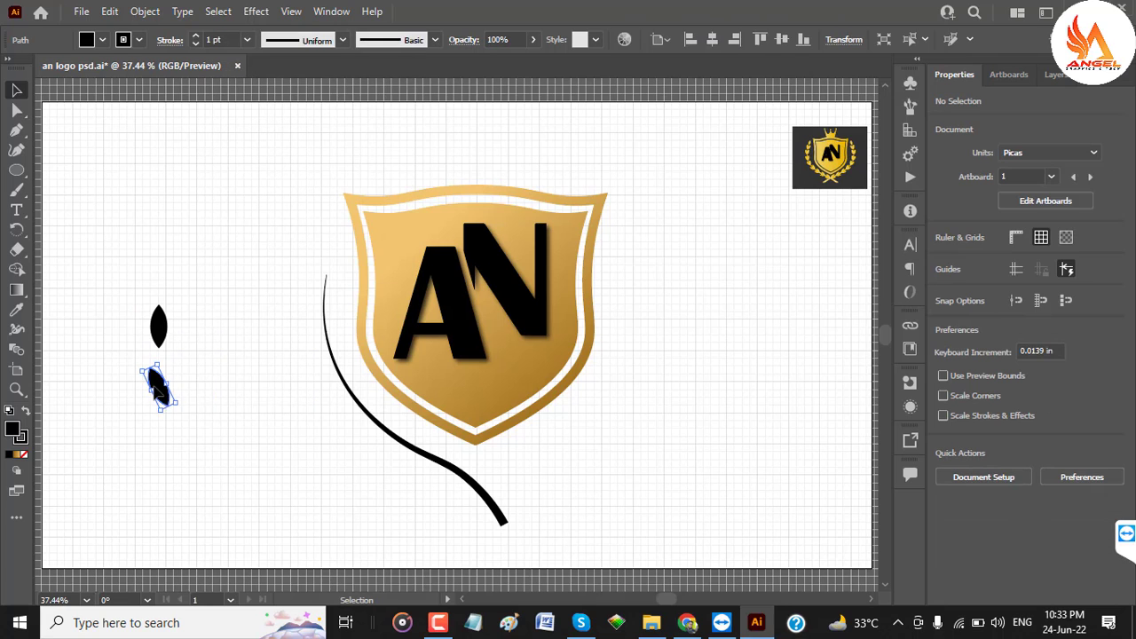
right_click(156, 384)
mouse_move(229, 504)
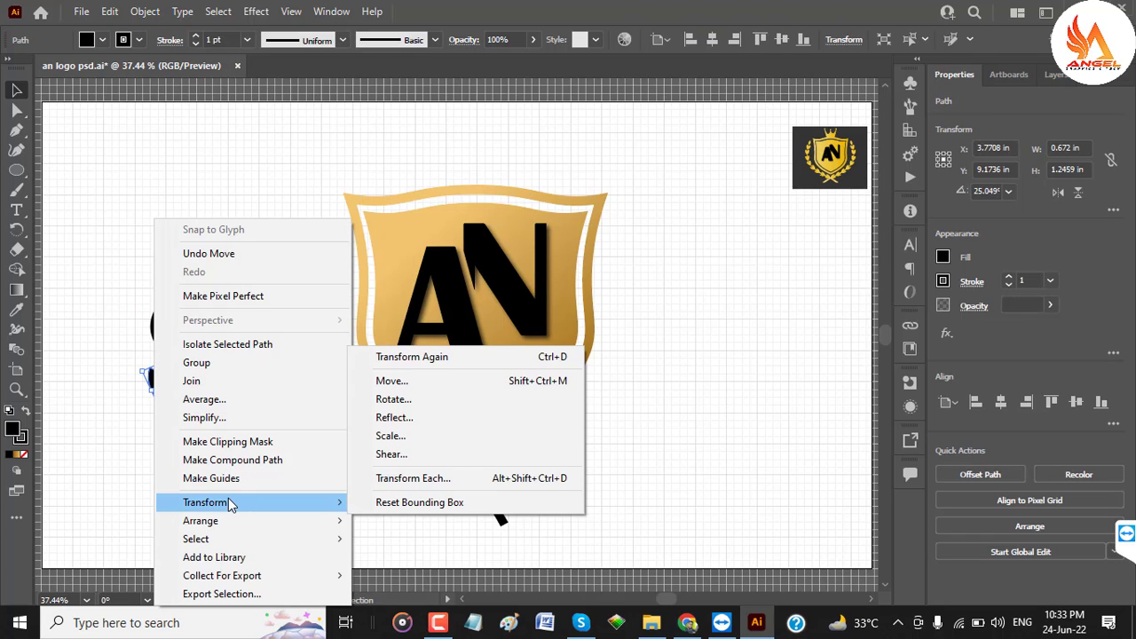
left_click(390, 424)
left_click(506, 415)
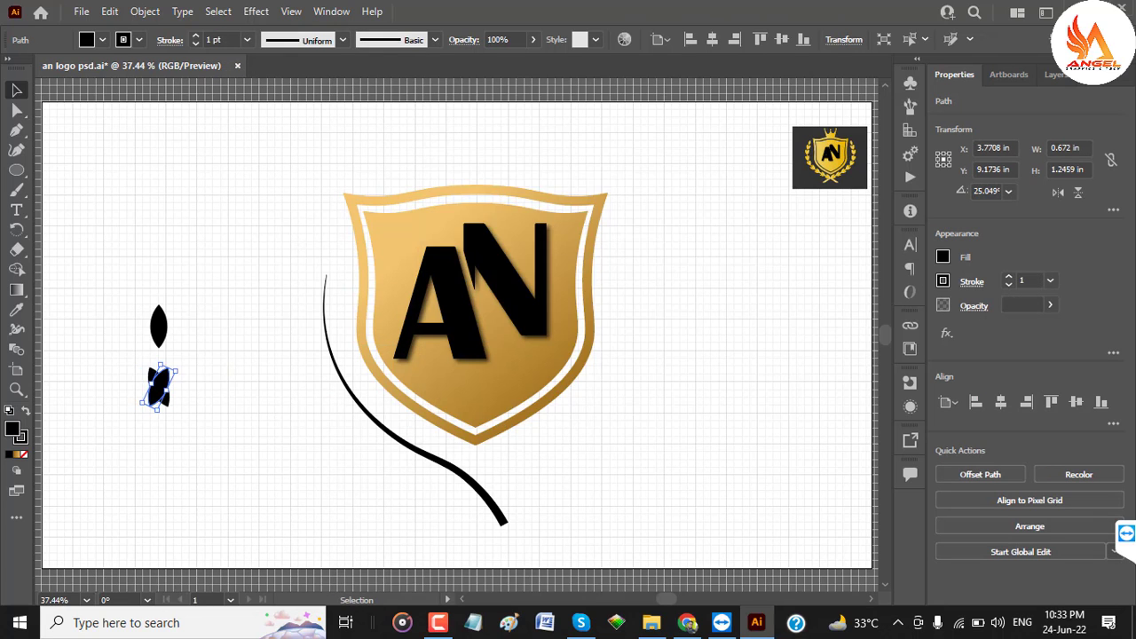
key("Right")
key("Right")
key("Right")
key("Right")
key("Right")
key("Right")
key("Right")
key("Right")
key("Right")
key("Right")
key("Right")
key("Right")
key("Right")
key("Right")
key("Right")
key("Right")
key("Right")
key("Right")
key("Right")
key("Right")
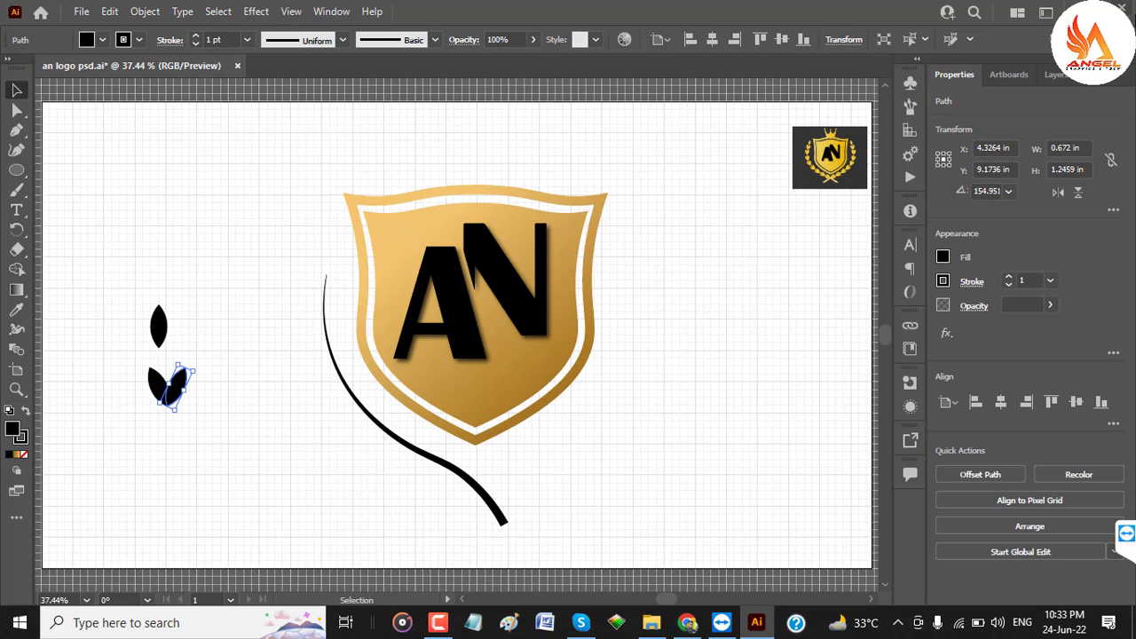
left_click(190, 460)
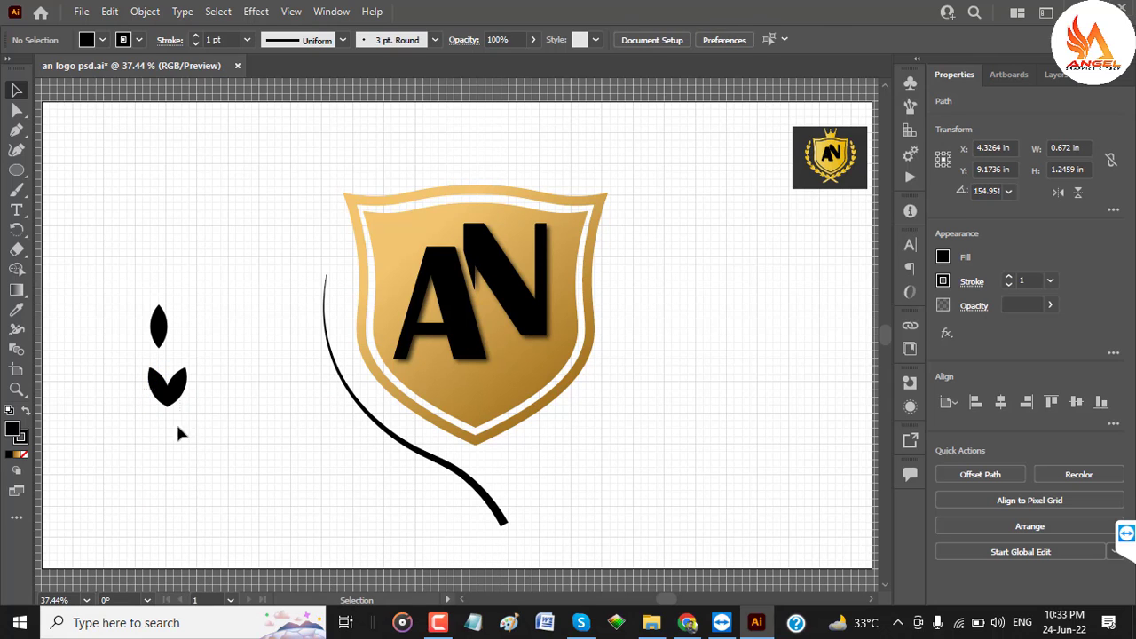
Group the two tilted leaves as a pair about 0.88 by 1.14 in and place it on the stem just below the shield
left_click(173, 390)
mouse_move(162, 409)
left_mouse_down()
mouse_move(166, 440)
mouse_move(189, 436)
mouse_move(178, 415)
left_mouse_up()
left_click(166, 442)
left_click(182, 443)
left_click_drag(138, 376, 469, 474)
key("ctrl+g")
left_click(184, 414)
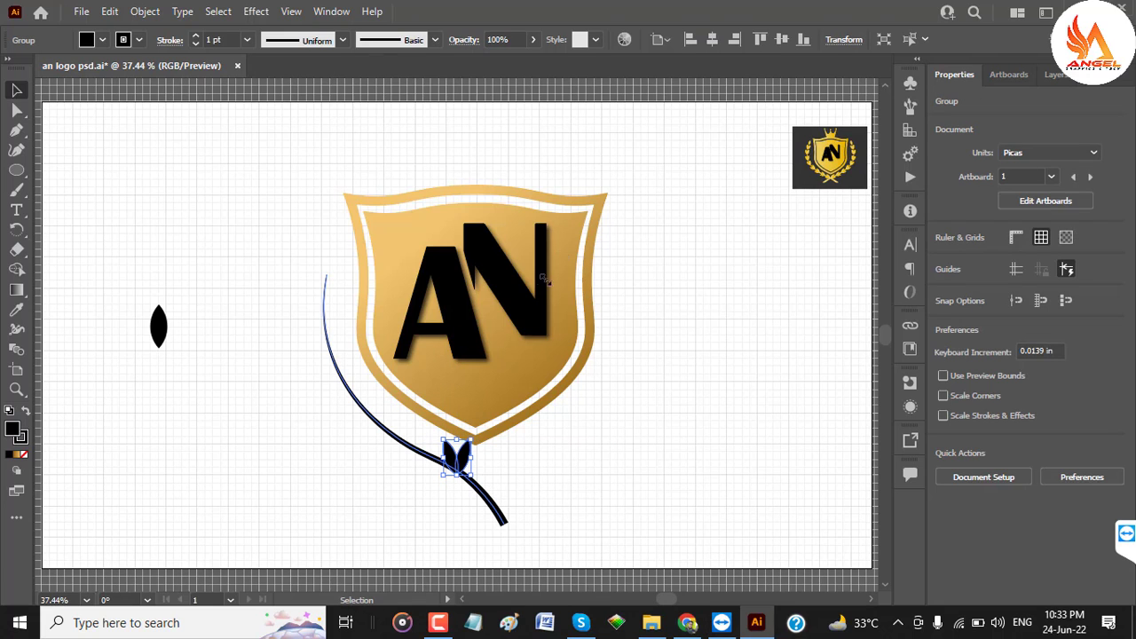
Rotate the leaf pair counterclockwise to follow the stem and position it at about X 13.0 in, Y 11.58 in
scroll(468, 476, "up", 5)
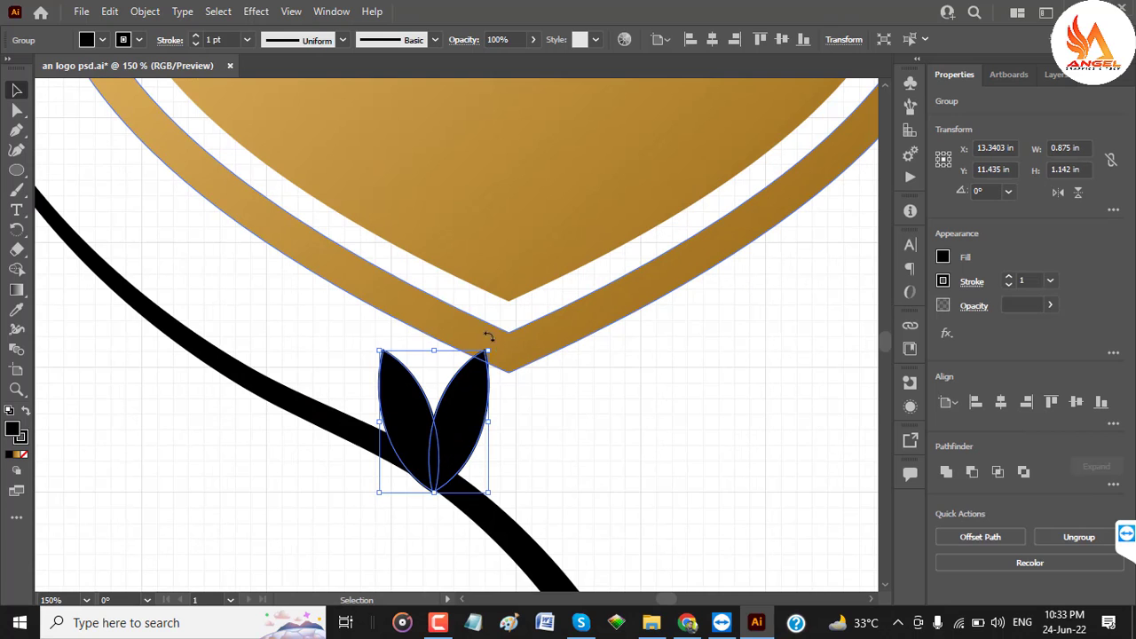
left_click_drag(488, 335, 404, 330)
left_click_drag(431, 466, 411, 487)
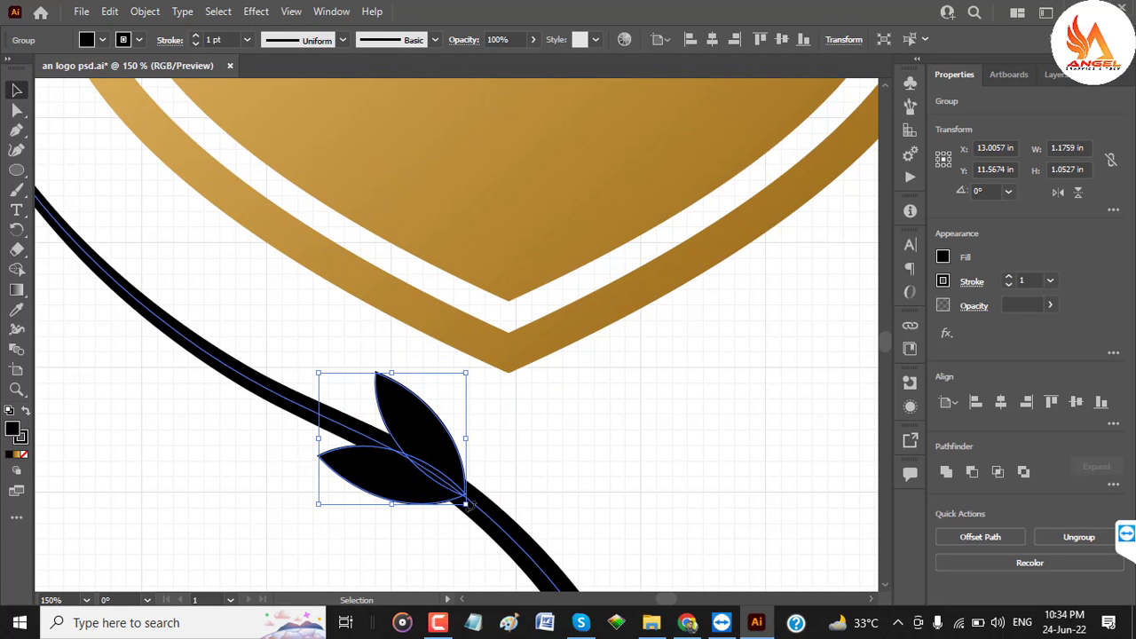
left_click_drag(471, 369, 459, 364)
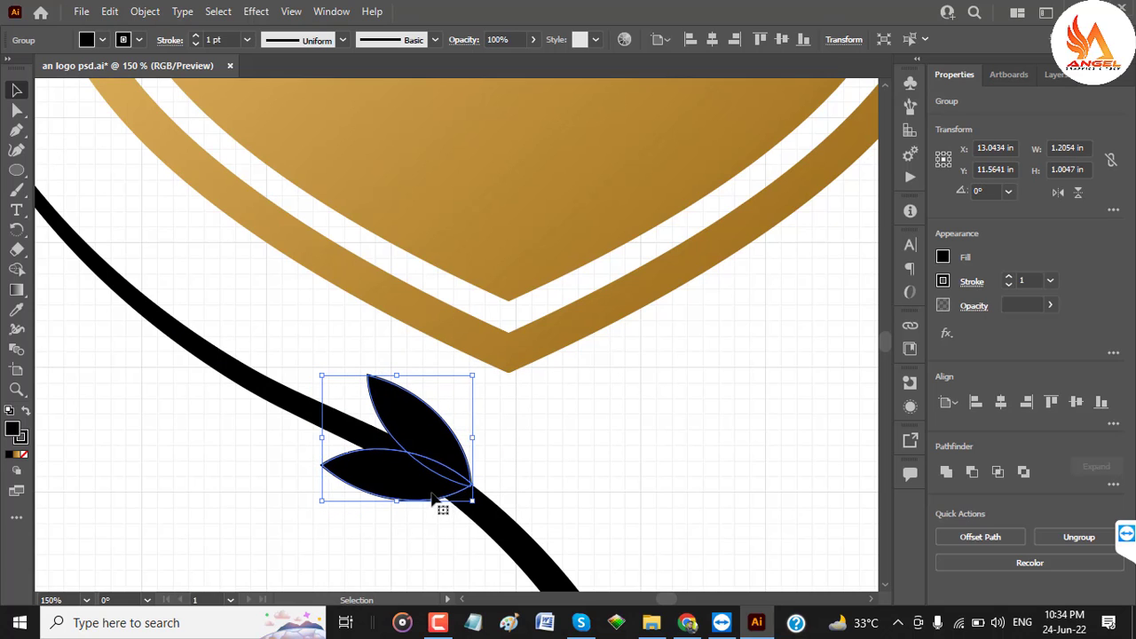
left_click_drag(431, 500, 424, 499)
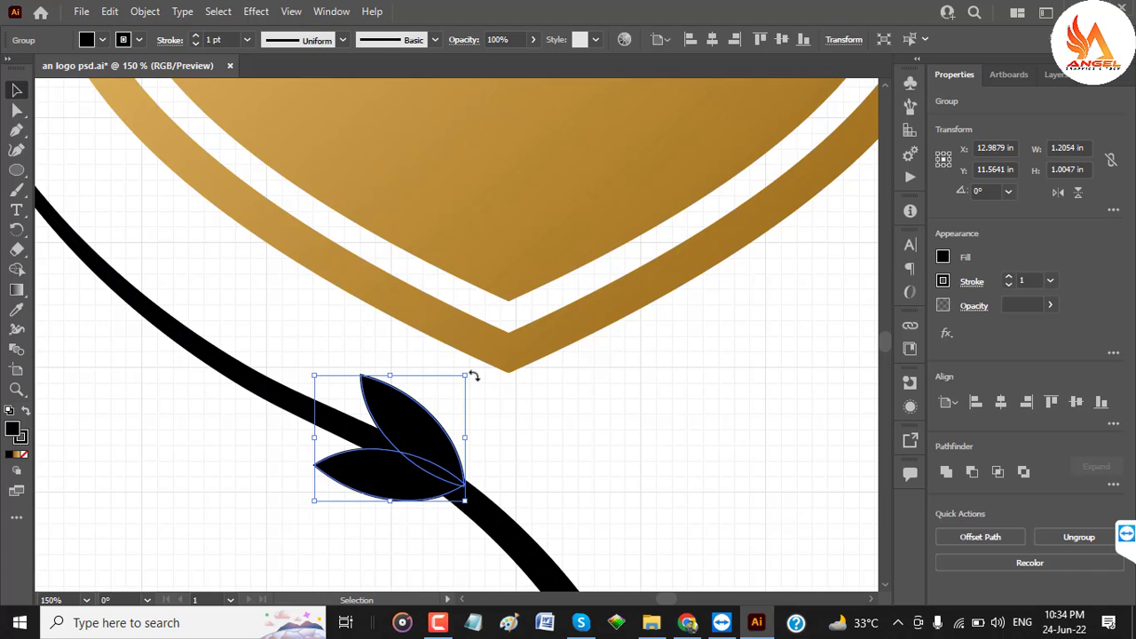
left_click_drag(473, 376, 469, 375)
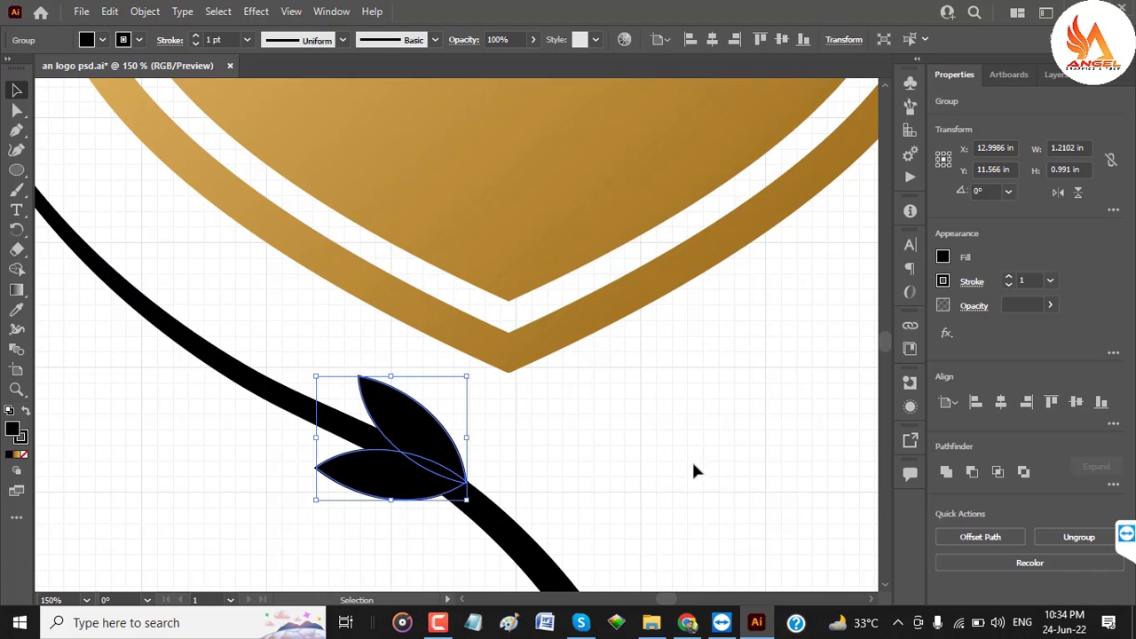
key("Down")
key("Down")
key("Down")
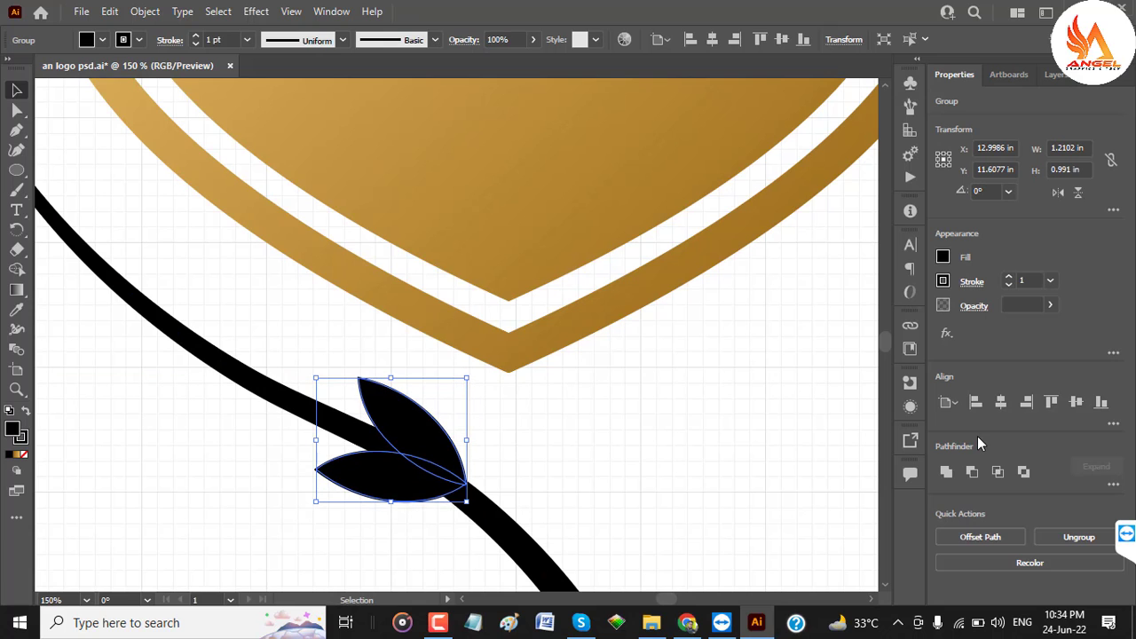
scroll(684, 461, "down", 3)
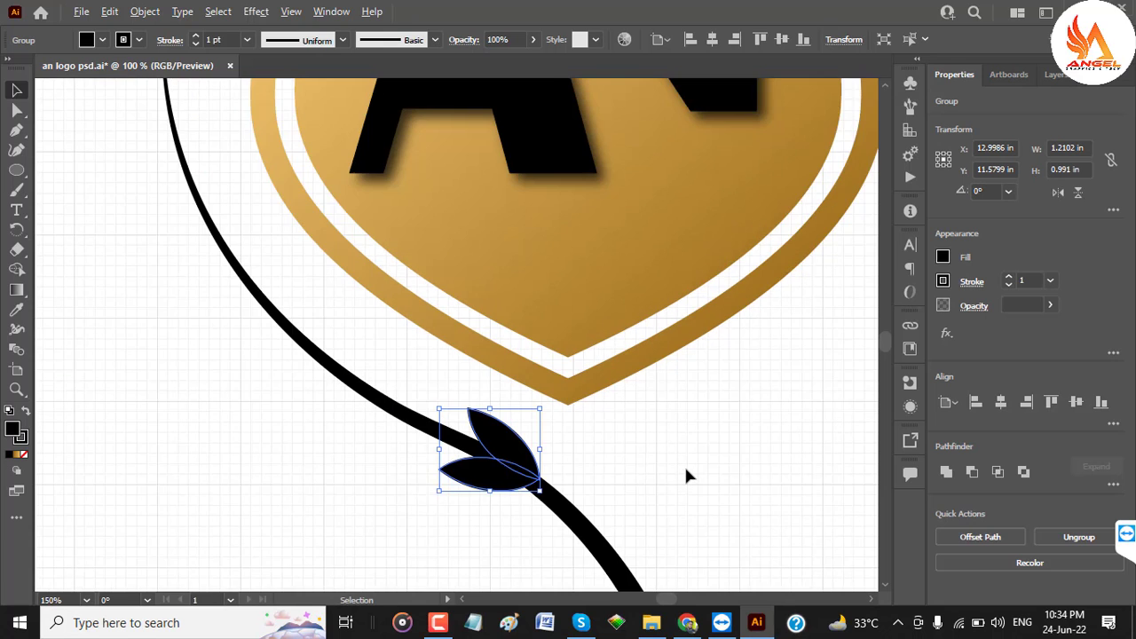
left_click(694, 519)
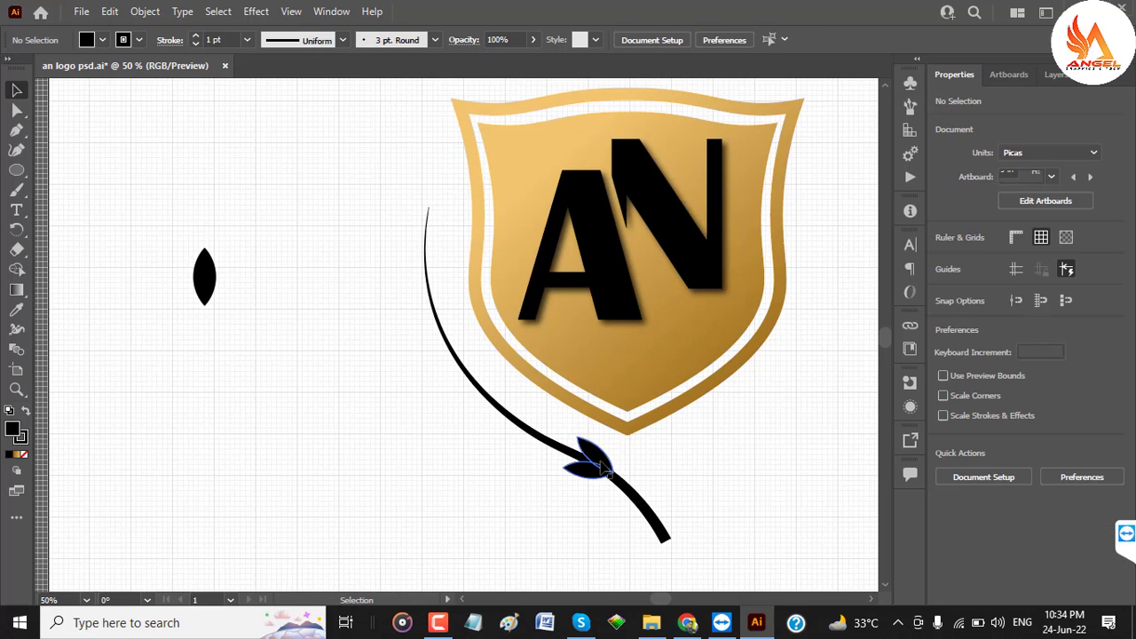
Place a rotated copy of the leaf pair farther up the stem with the Rotate tool, pivoting around the middle of the shield
left_click(601, 467)
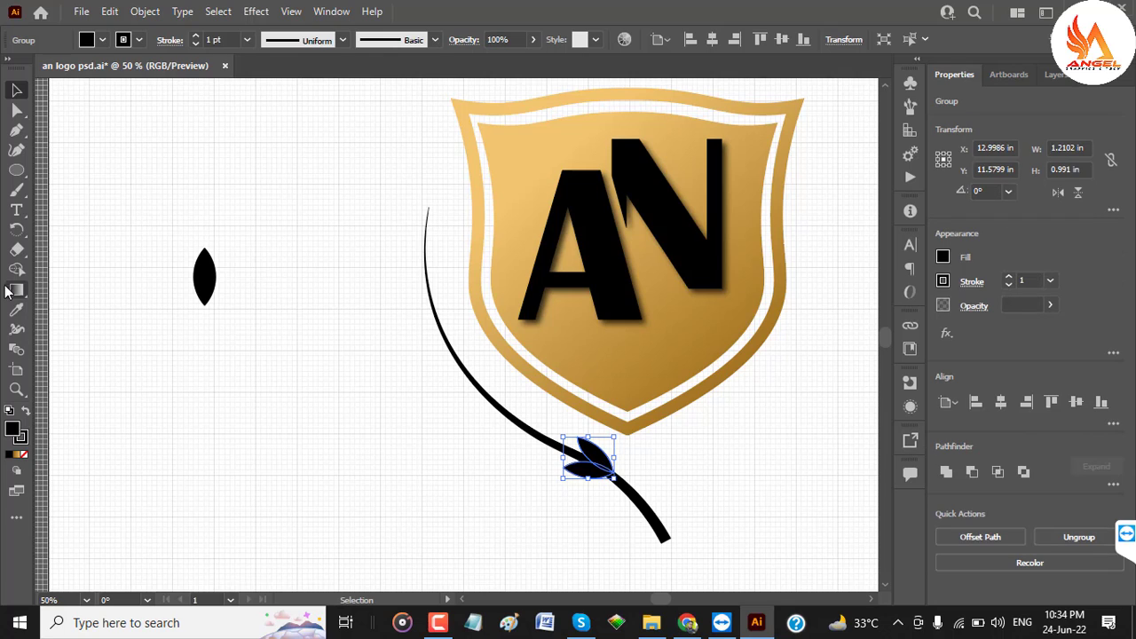
left_click(16, 229)
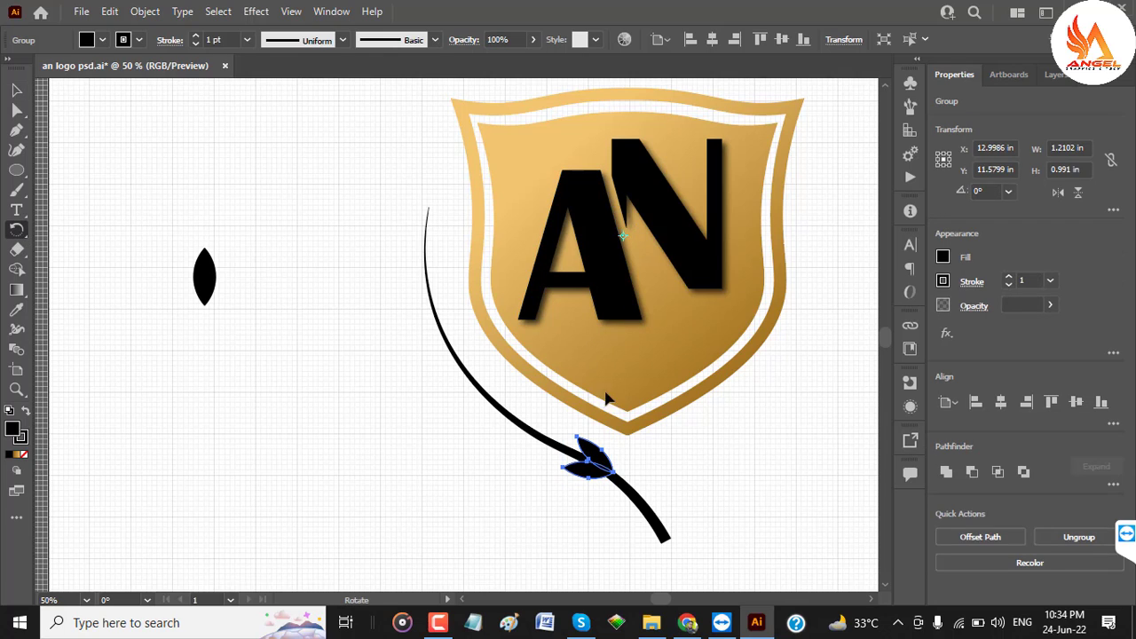
left_click_drag(601, 460, 548, 438)
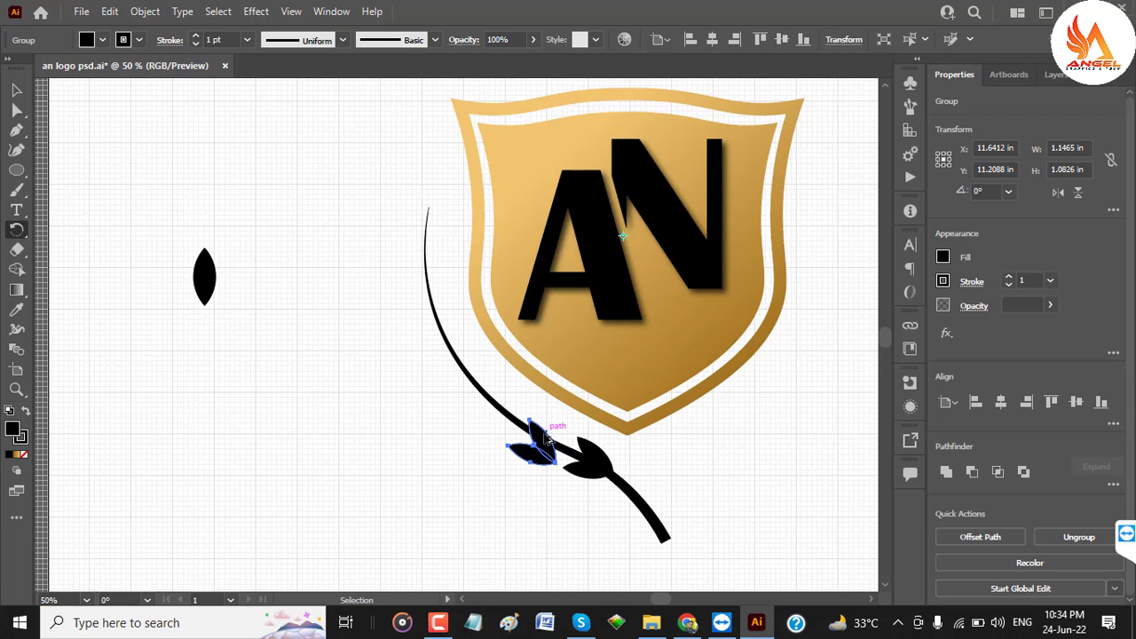
Repeat the rotated copy five more times up the stem to make seven leaf pairs, and deselect
key("ctrl+d")
key("ctrl+d")
key("ctrl+d")
key("ctrl+d")
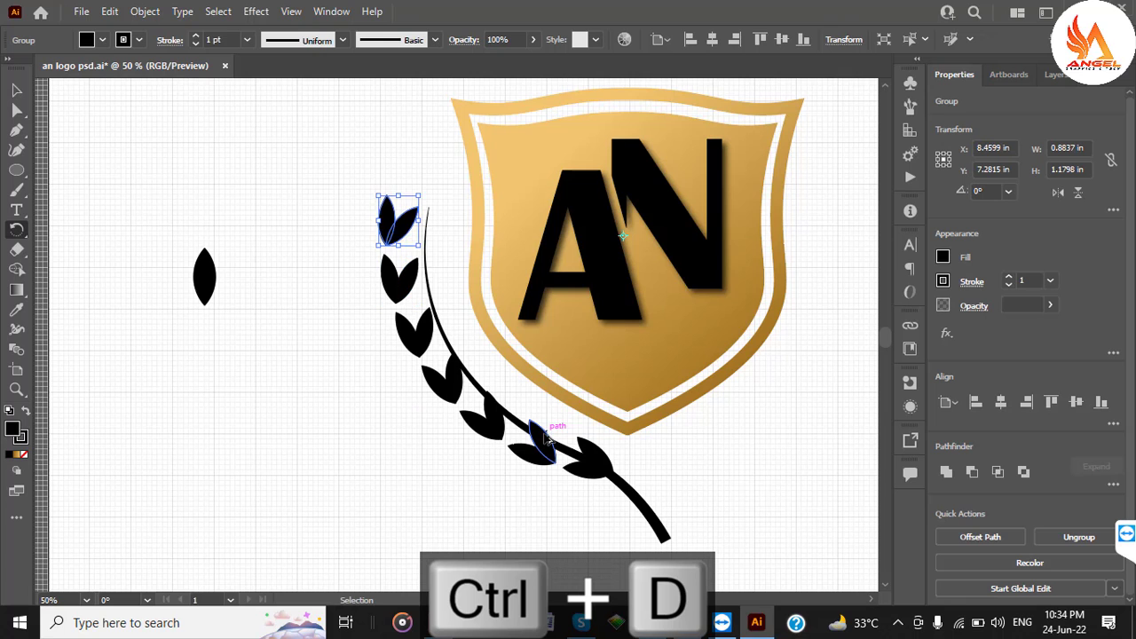
key("ctrl+d")
left_click(20, 93)
left_click(407, 586)
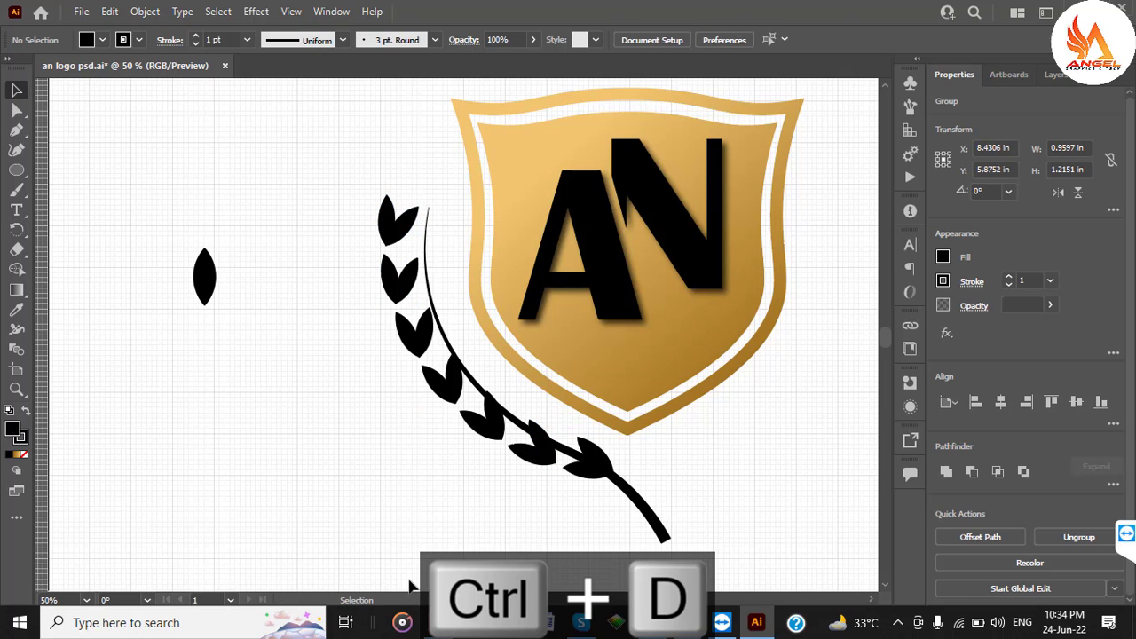
Move the second leaf pair from the stem's thick end up onto the stem, to a Y position of about 10.79 in
scroll(684, 417, "up", 1)
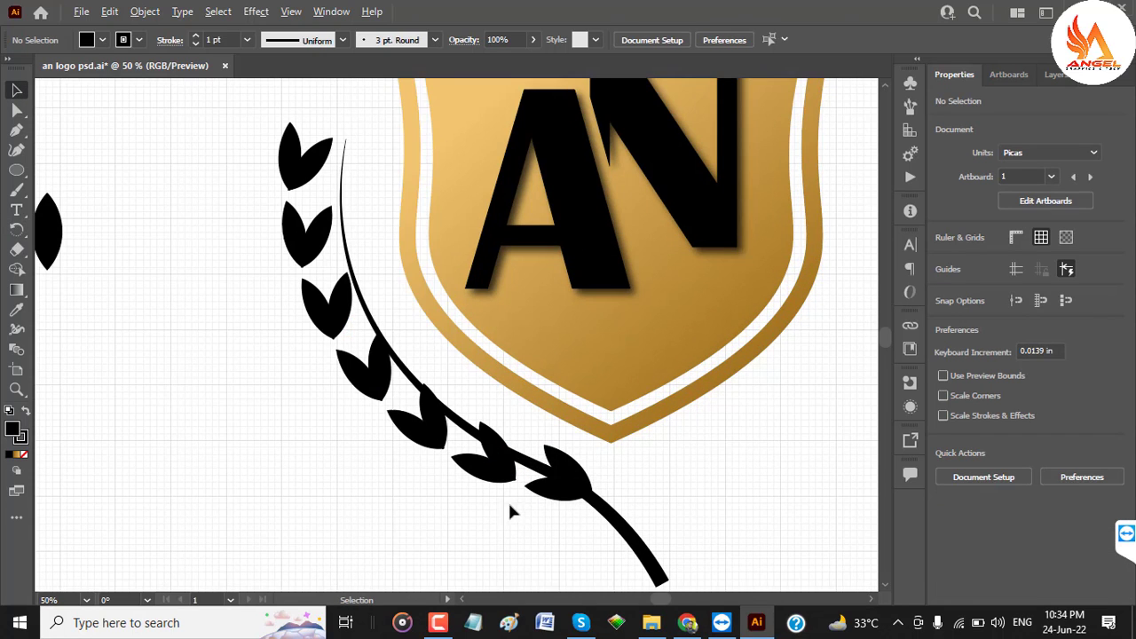
scroll(509, 512, "up", 1)
left_click(470, 463)
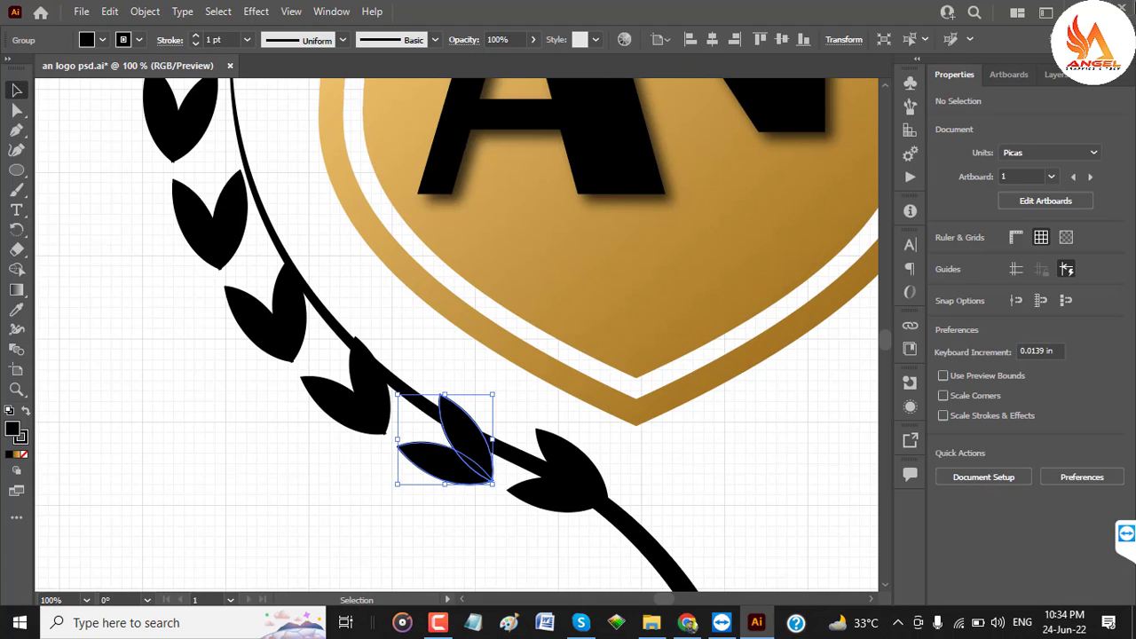
key("shift+Up")
key("shift+Up")
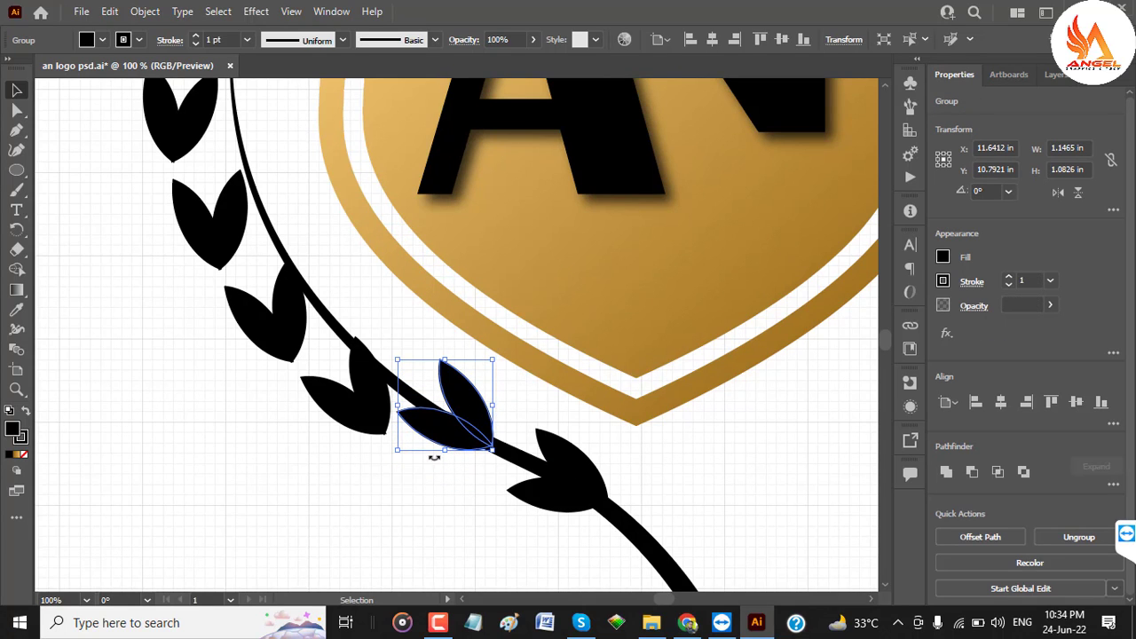
Move the third leaf pair from the stem's thick end up onto the stem, to a Y position of about 9.87 in
left_click(369, 401)
key("shift+Up")
key("shift+Up")
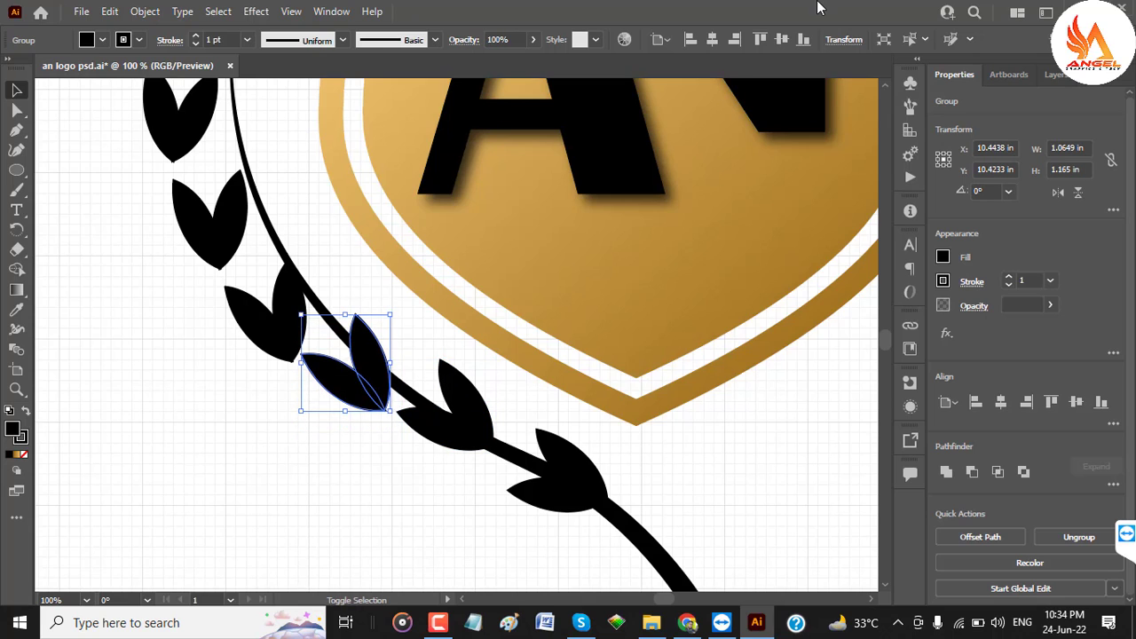
key("shift+Up")
key("shift+Up")
key("shift+Up")
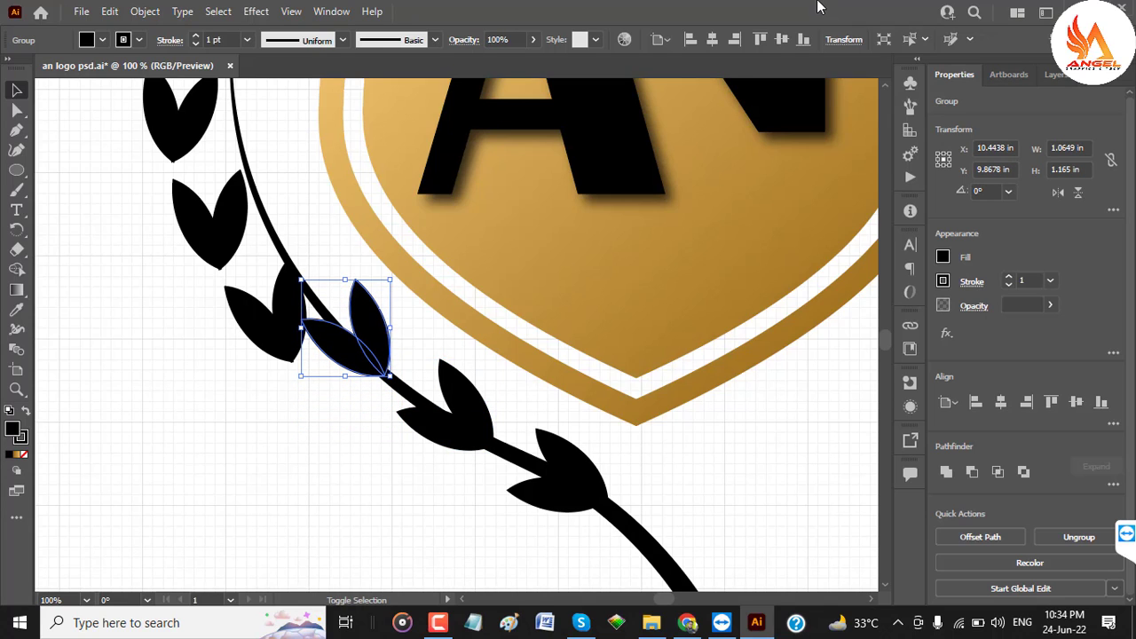
Move the fourth leaf pair from the thick end up onto the stem, to a Y position of about 8.7 in
left_click(261, 318)
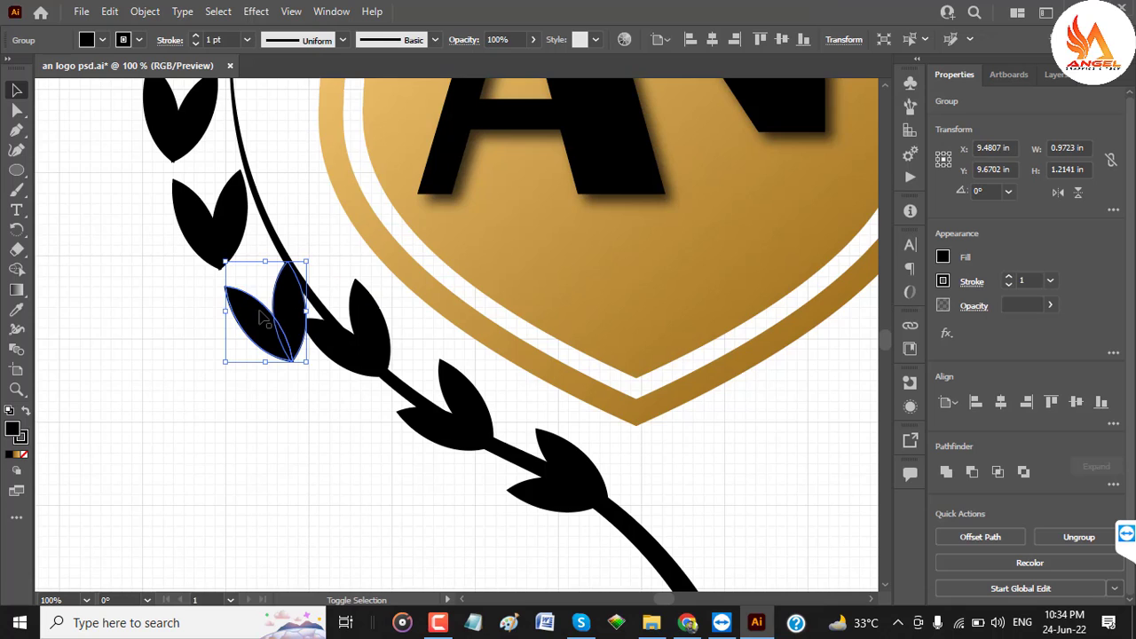
key("shift+Up")
key("shift+Up")
key("shift+Up")
key("shift+Up")
key("shift+Up")
key("shift+Up")
key("shift+Up")
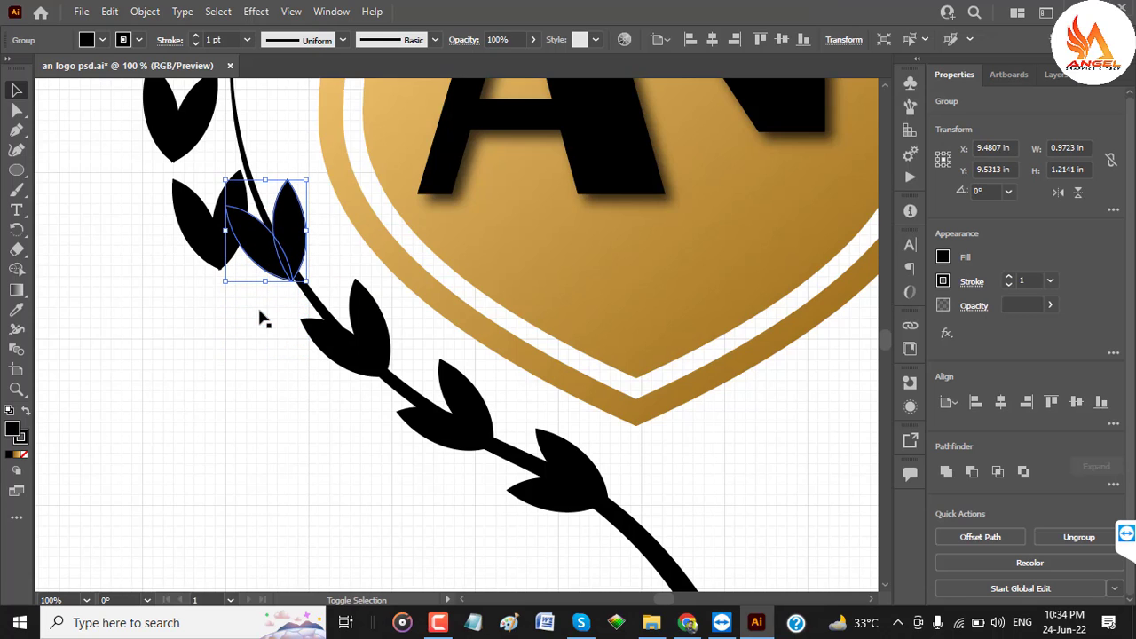
key("shift+Up")
key("shift+Left")
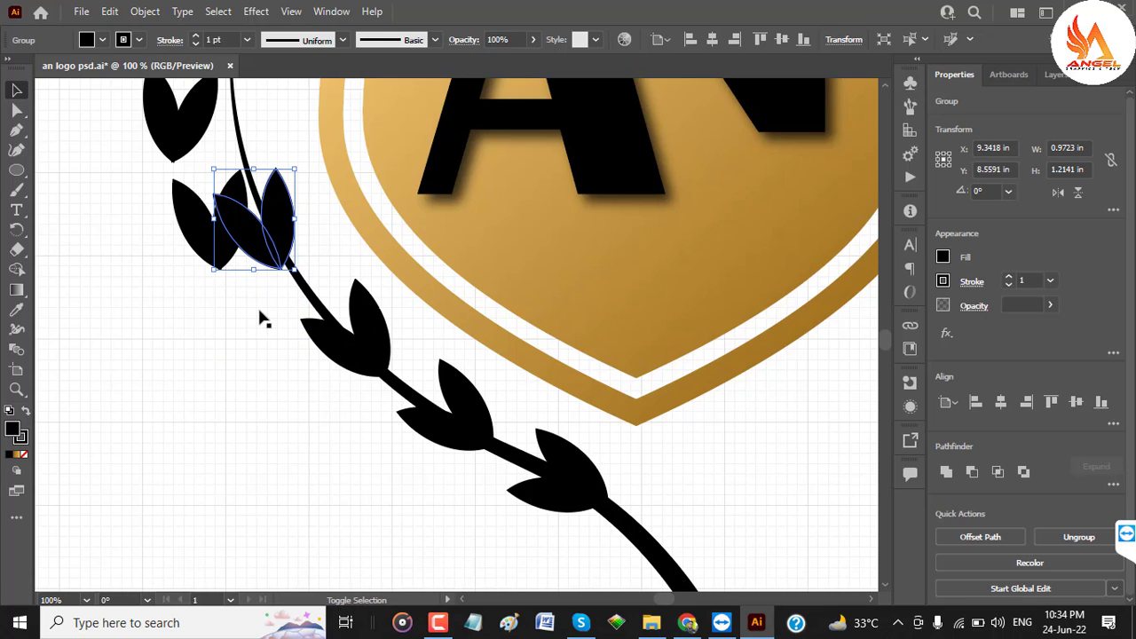
key("shift+Right")
key("shift+Down")
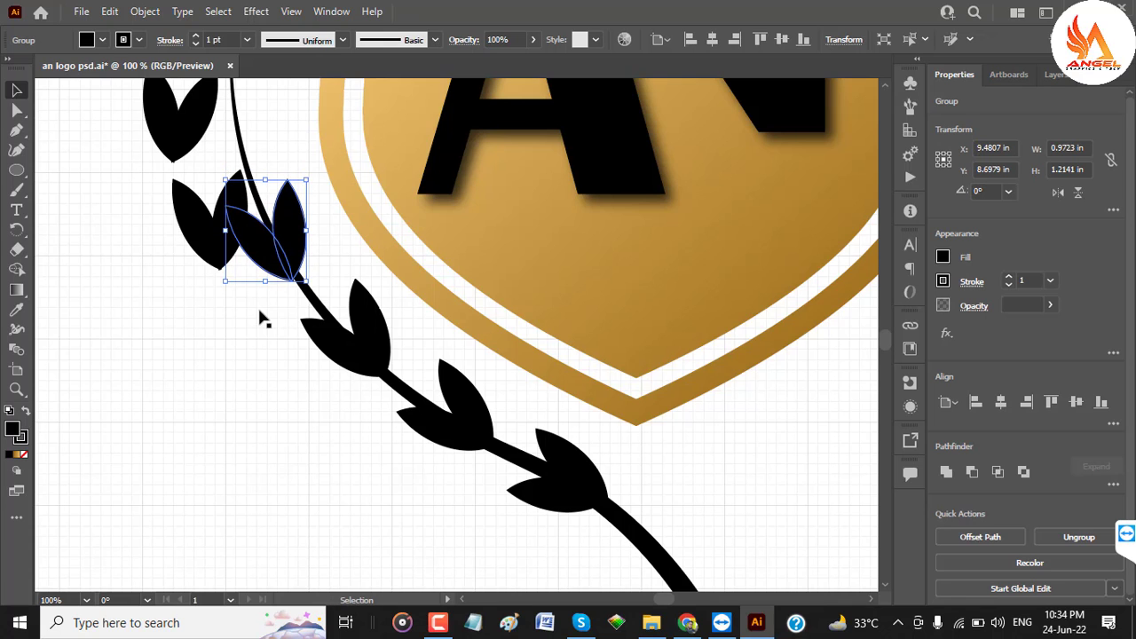
Move the fifth leaf pair up and inward onto the stem, to about X 9.09 in, Y 7.46 in
scroll(502, 465, "down", 3)
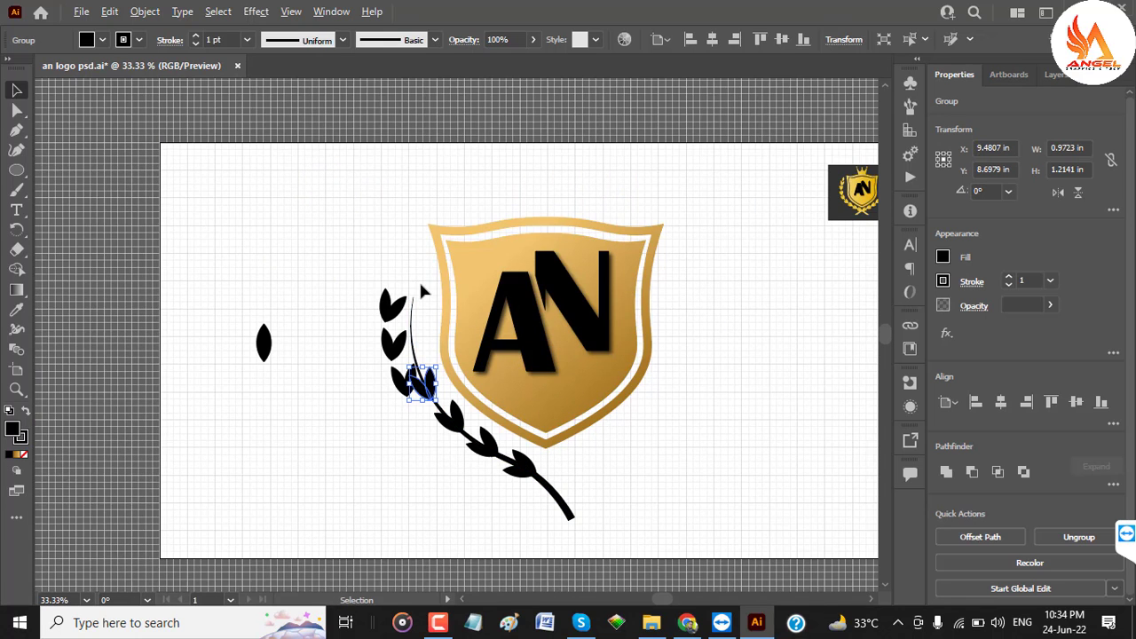
scroll(419, 284, "up", 2)
left_click(396, 378)
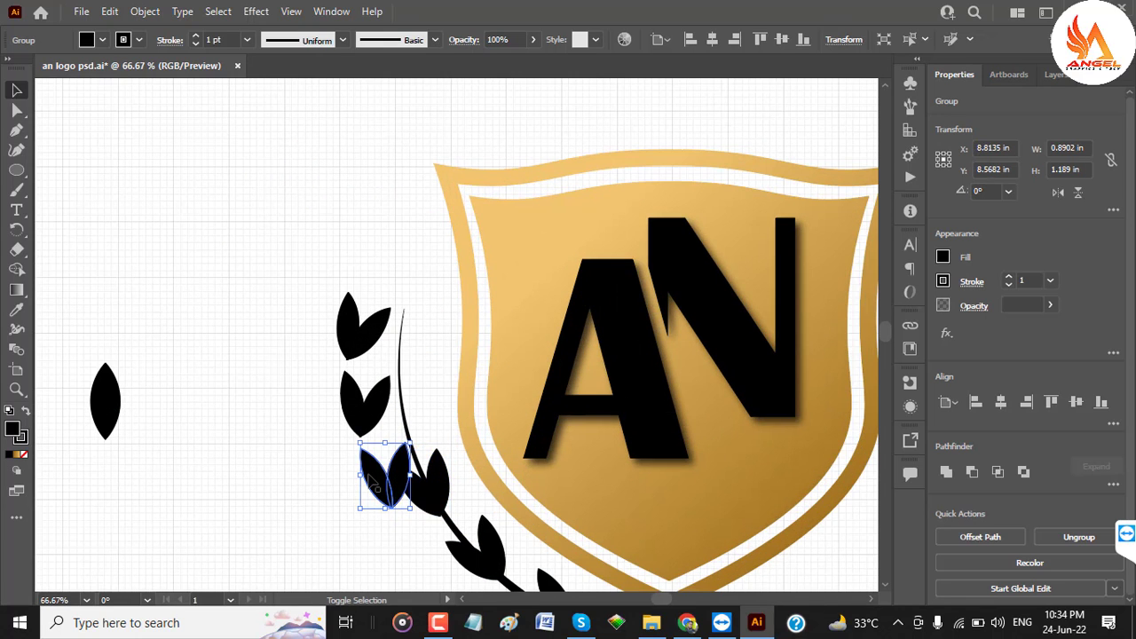
key("shift+Up")
key("shift+Up")
key("shift+Up")
key("shift+Up")
key("shift+Up")
key("shift+Up")
key("shift+Up")
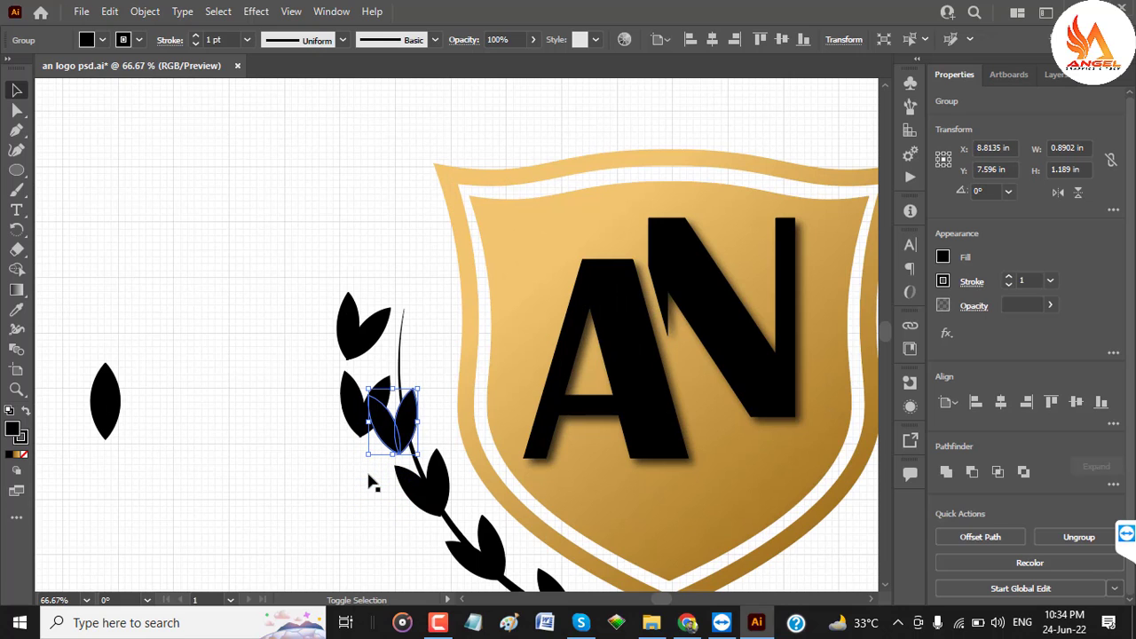
key("shift+Right")
key("shift+Right")
key("shift+Up")
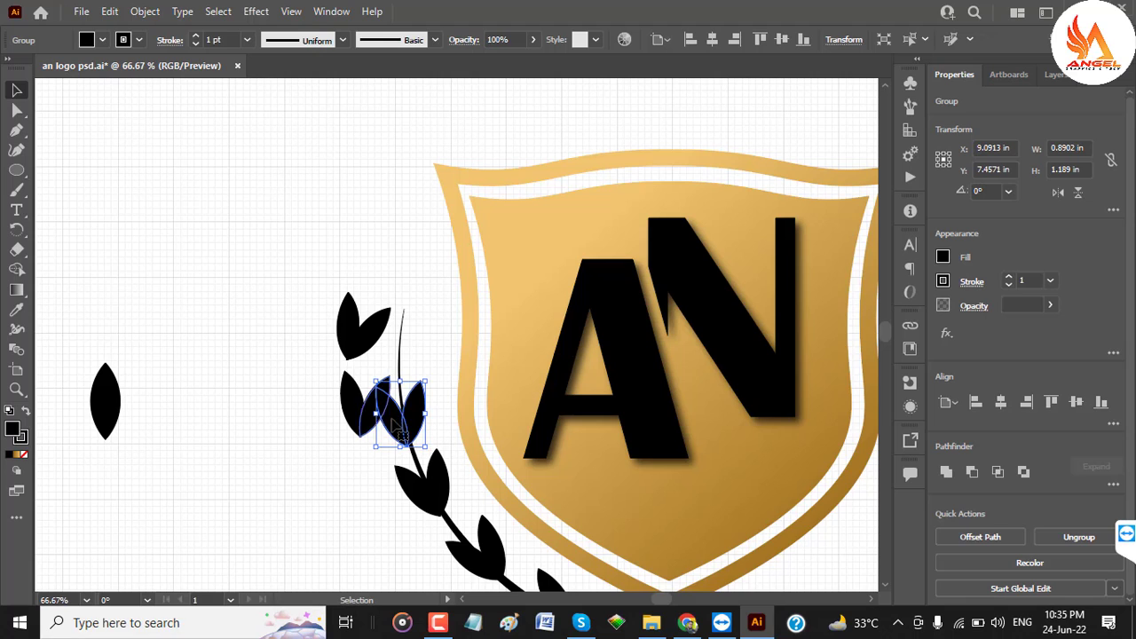
Set the seventh leaf pair aside on the empty canvas and move the sixth pair onto the stem, at about X 9.15 in, Y 6.31 in
left_click_drag(360, 333, 166, 282)
left_click(353, 417)
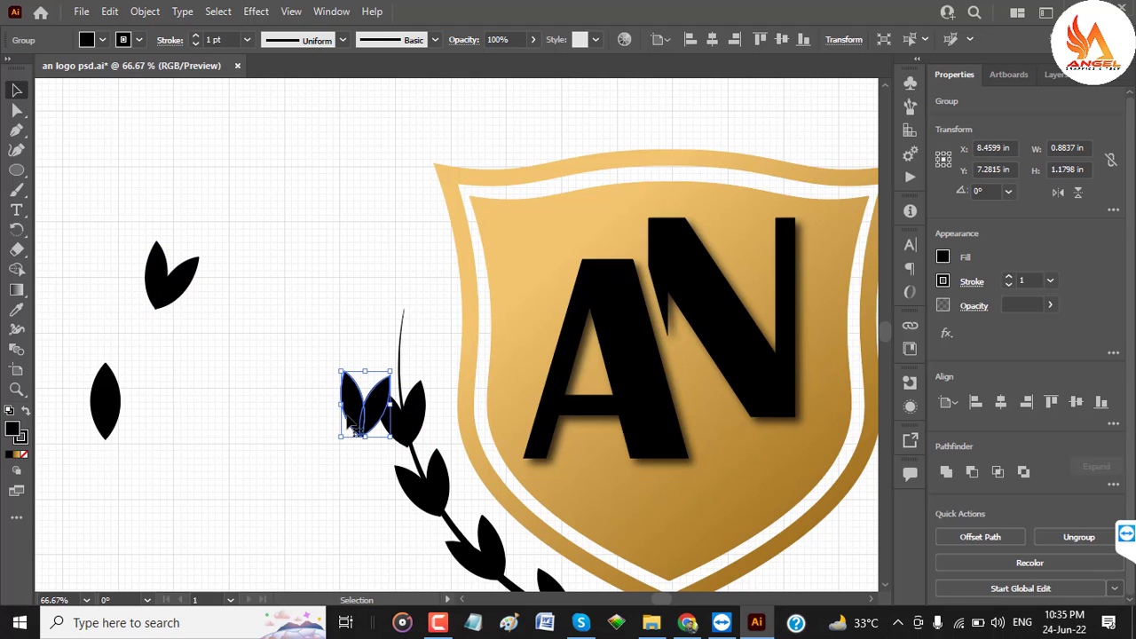
key("shift+Right")
key("shift+Up")
key("shift+Up")
key("shift+Up")
key("shift+Up")
key("shift+Up")
key("shift+Up")
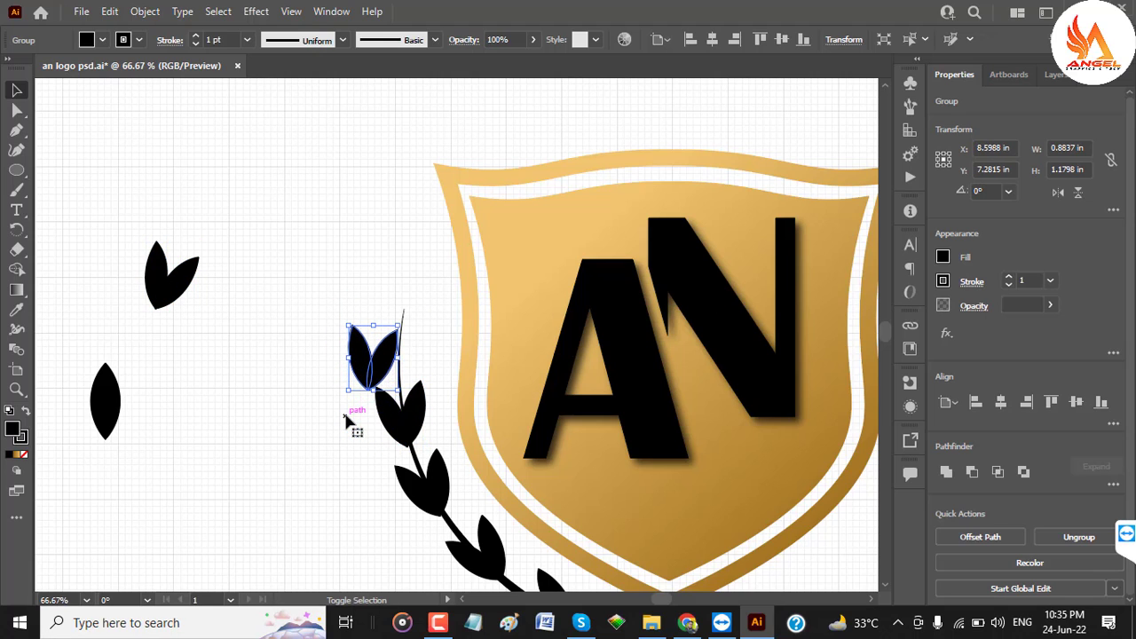
key("shift+Up")
key("shift+Right")
key("shift+Right")
key("shift+Up")
key("shift+Up")
key("shift+Up")
key("shift+Right")
key("shift+Right")
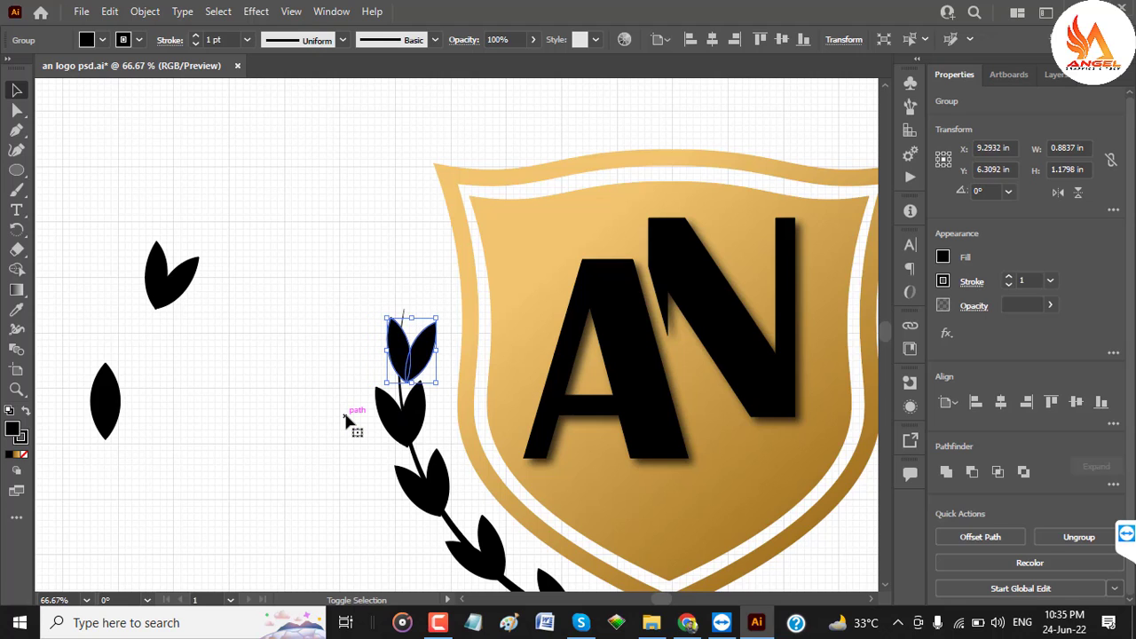
key("shift+Left")
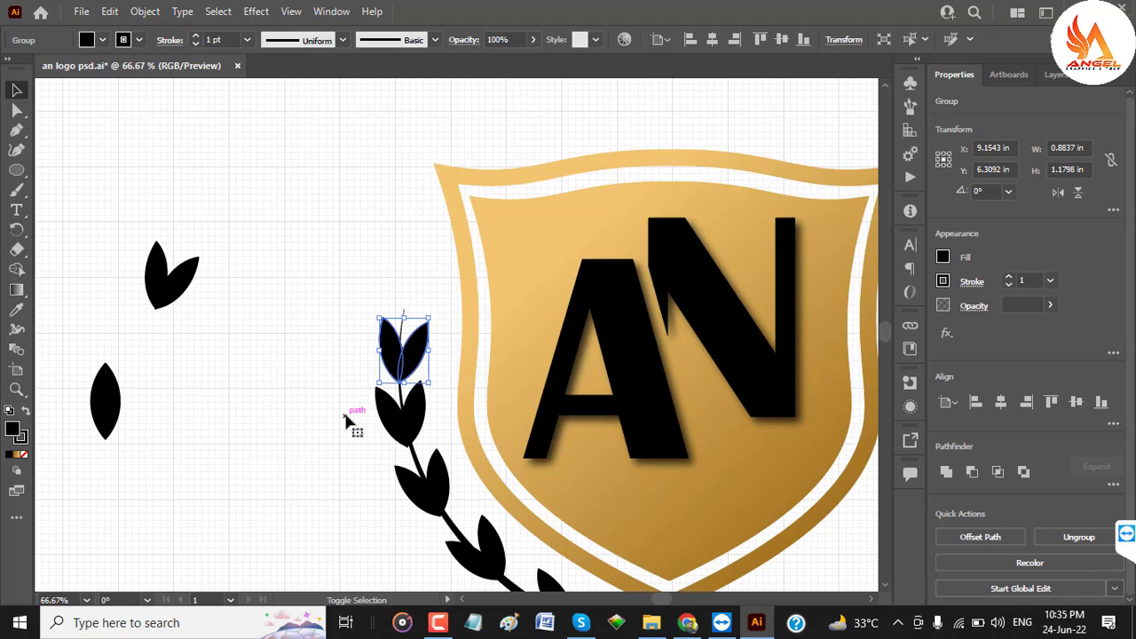
Place the spare single leaf at the stem's thin tip, scale it down to about 27 by 71 px, and deselect
left_click(263, 405)
left_click_drag(113, 407, 423, 282)
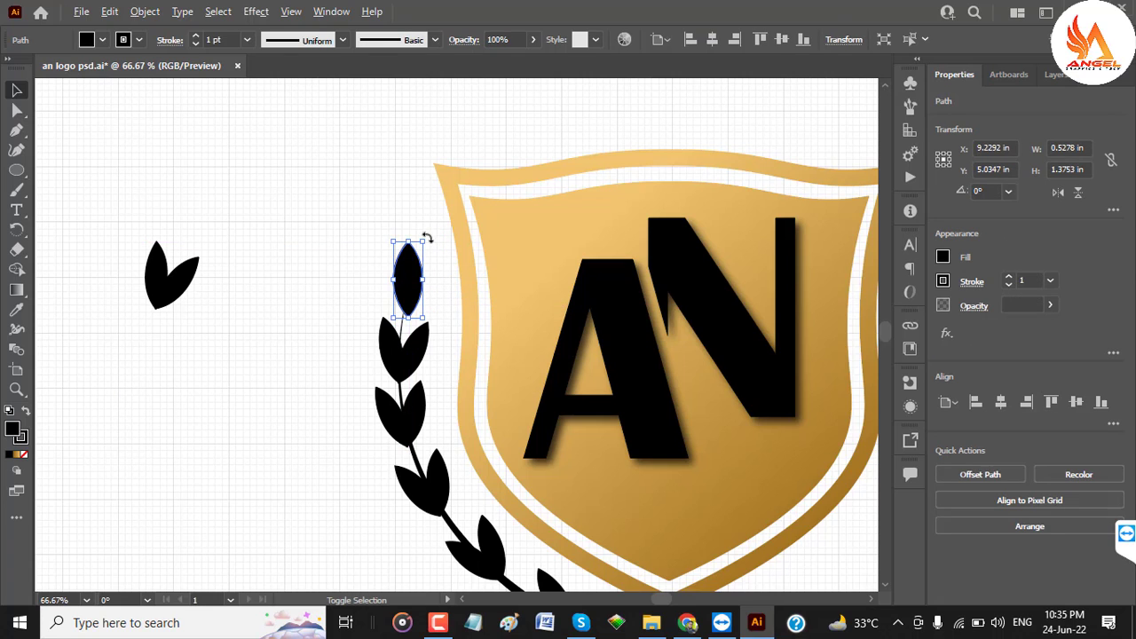
left_click_drag(427, 243, 425, 253)
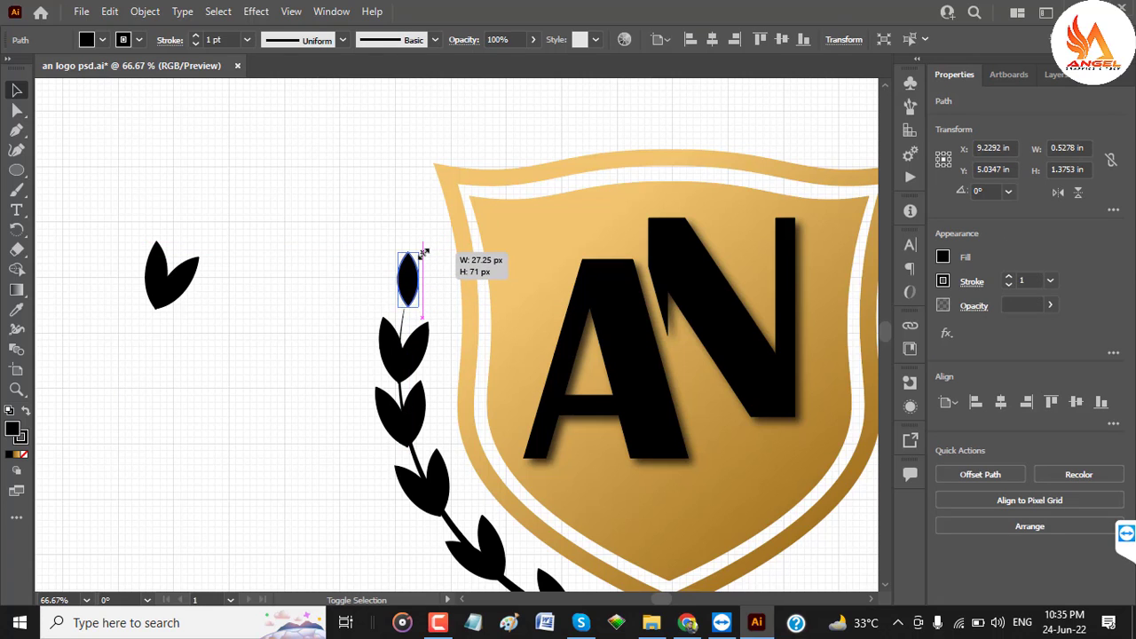
left_click(292, 256)
Rotate the second leaf pair slightly counterclockwise to follow the stem and position it at about X 11.72 in, Y 10.9 in
scroll(464, 329, "down", 1)
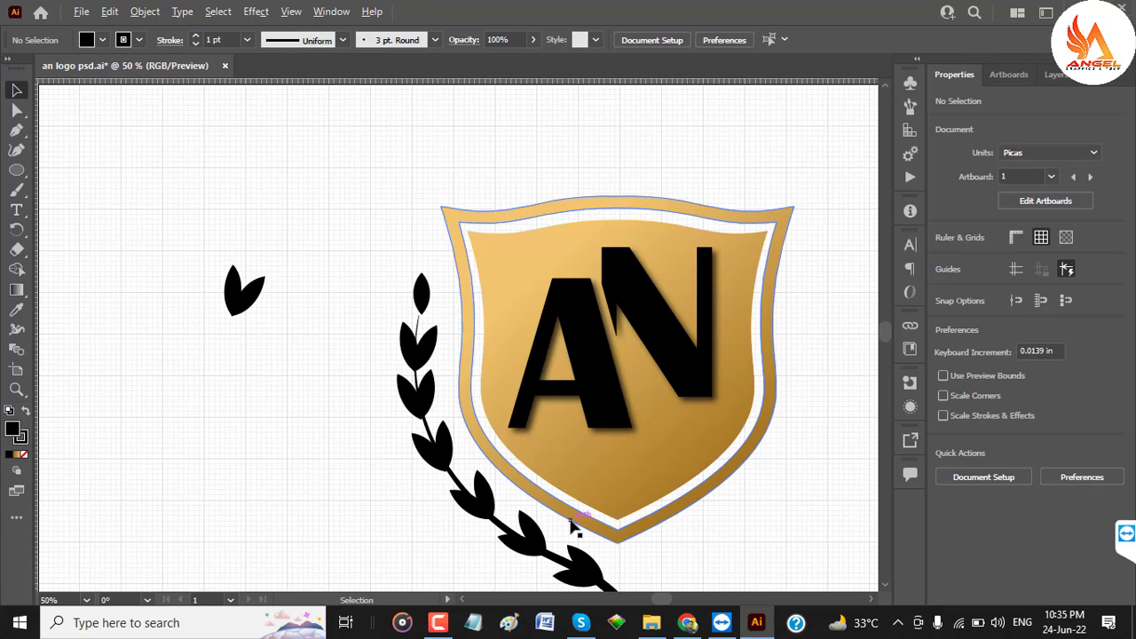
scroll(572, 527, "down", 2)
scroll(578, 572, "up", 3)
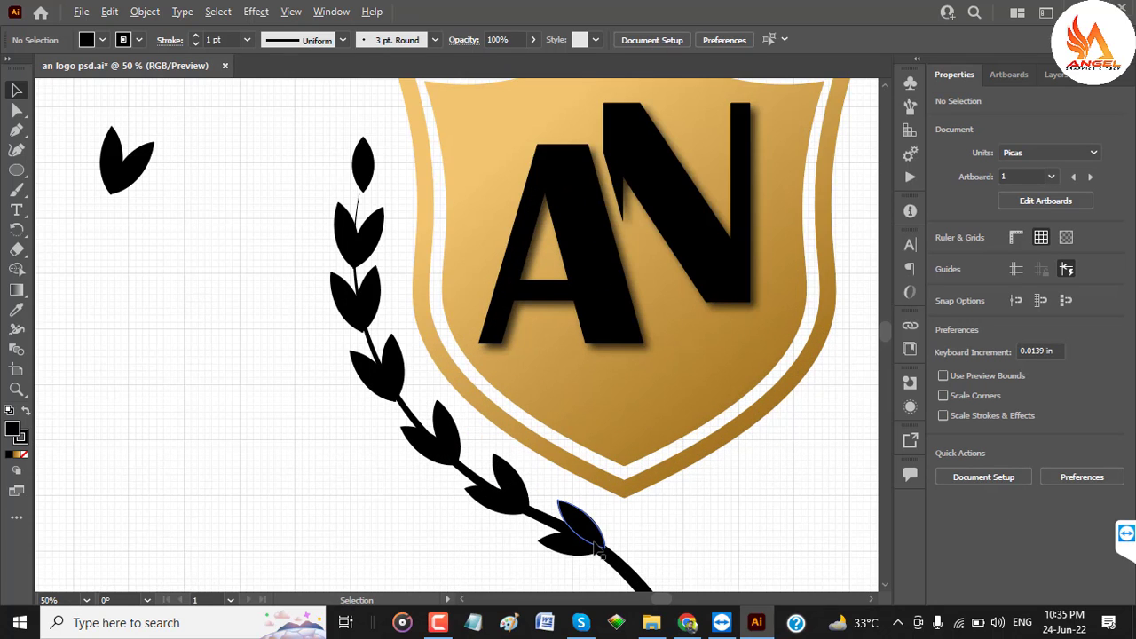
scroll(596, 550, "up", 2)
left_click(475, 444)
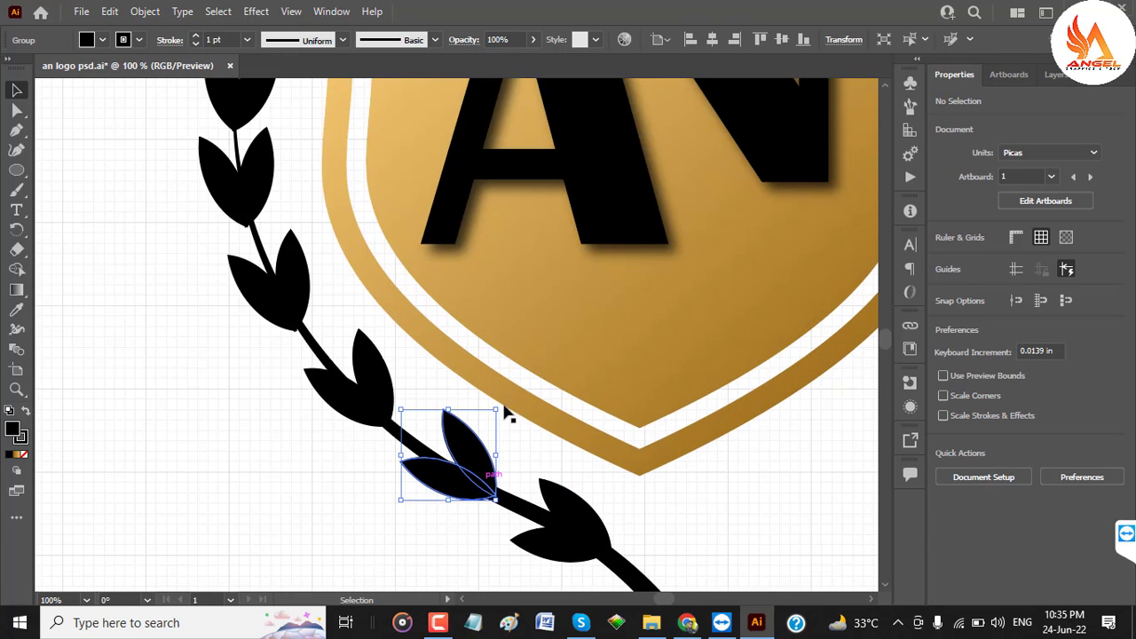
left_click_drag(503, 406, 491, 390)
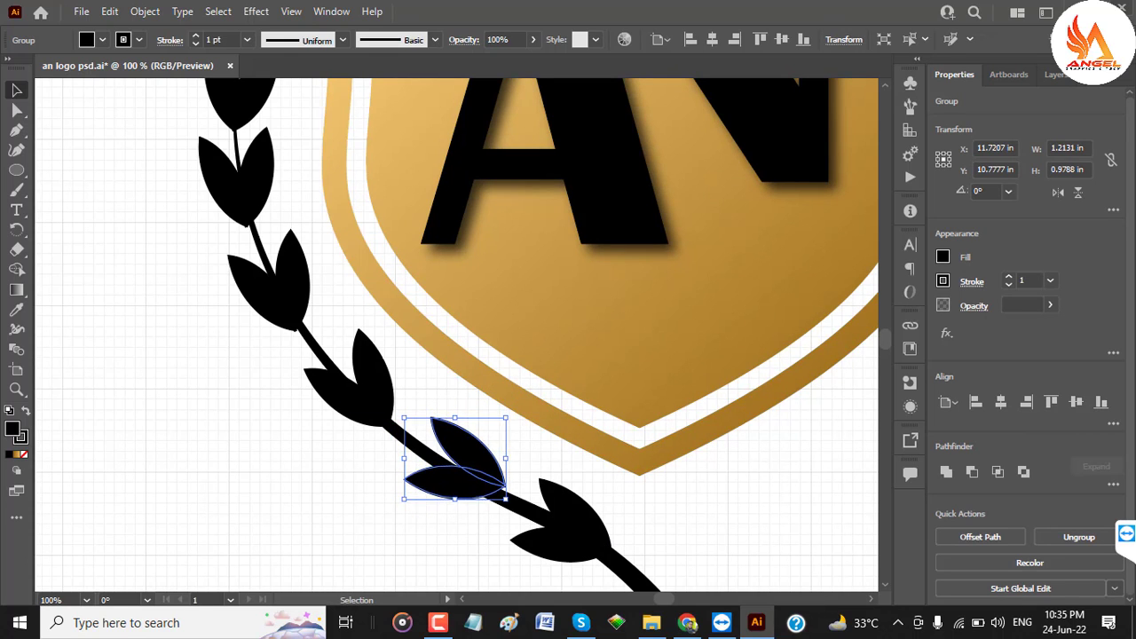
key("Down")
key("Down")
key("Down")
key("Down")
key("Down")
key("Down")
key("Down")
key("Down")
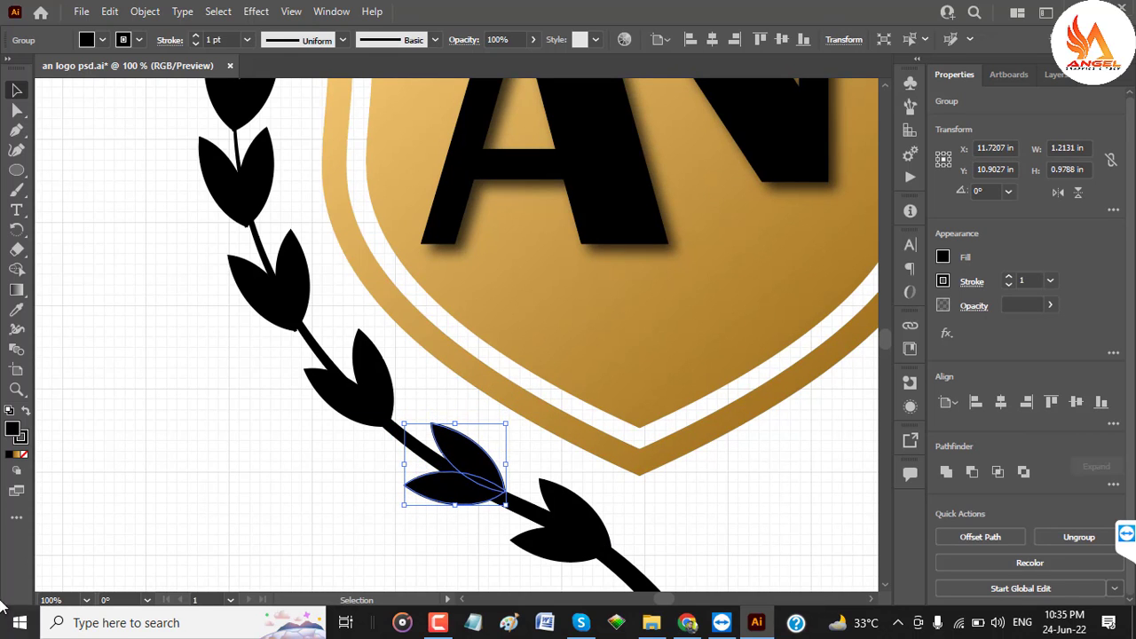
Rotate the third leaf pair counterclockwise, nudge it down to about X 10.49 in, Y 9.96 in, and deselect
left_click(371, 383)
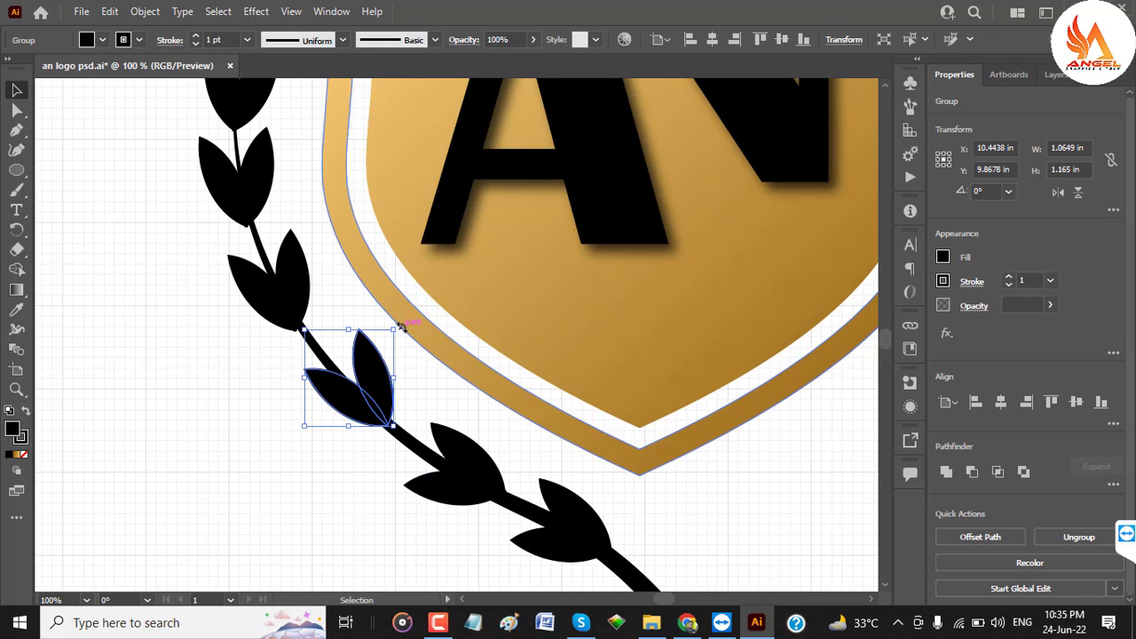
left_click_drag(399, 334, 395, 305)
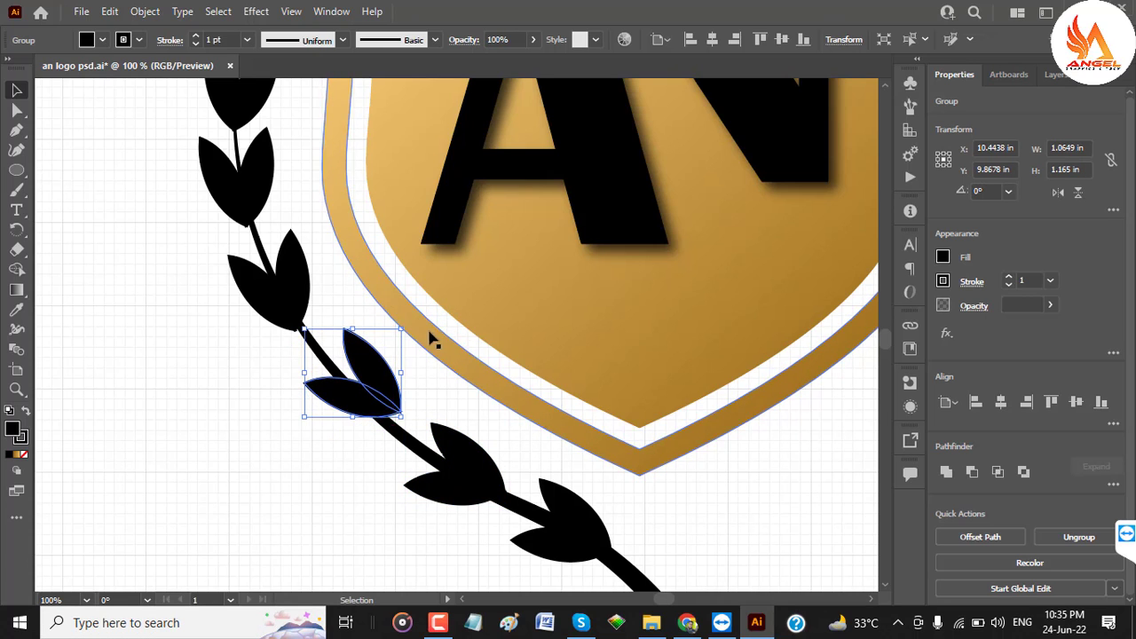
key("Down")
key("Down")
key("Down")
key("Down")
key("Down")
key("Down")
key("Down")
key("Down")
key("Down")
key("Down")
key("Down")
key("Down")
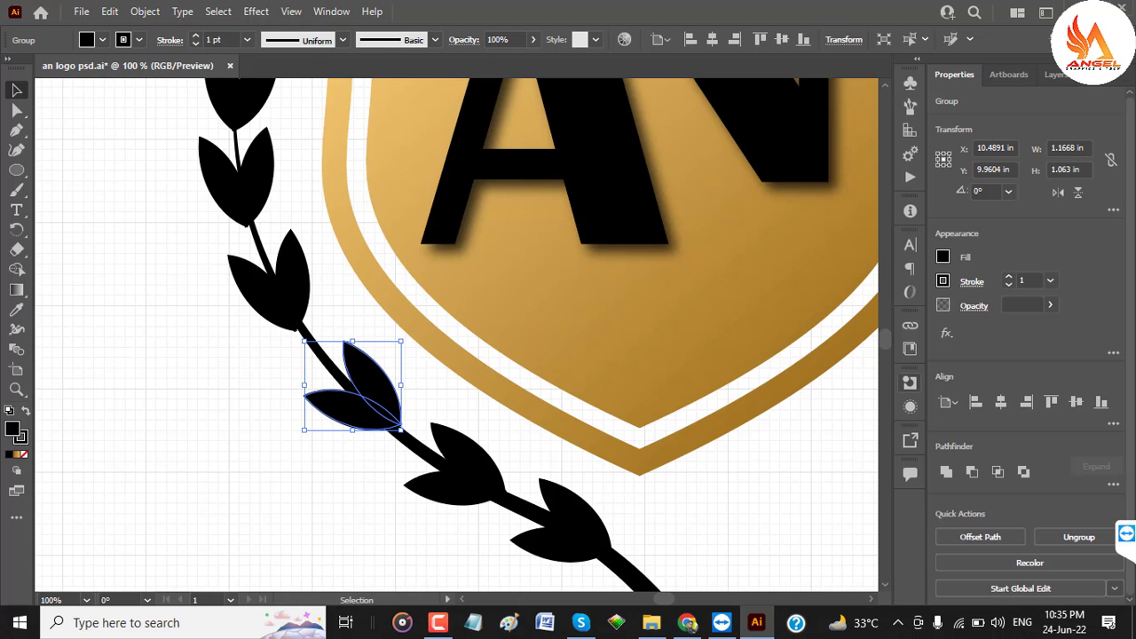
left_click(249, 513)
left_click(410, 427)
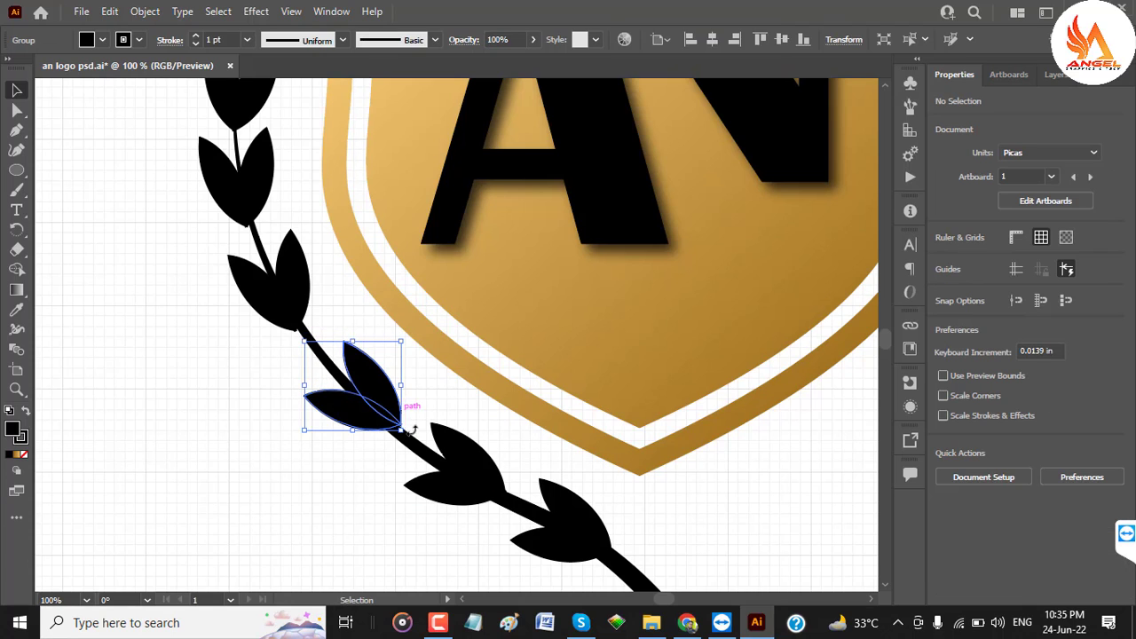
left_click(340, 516)
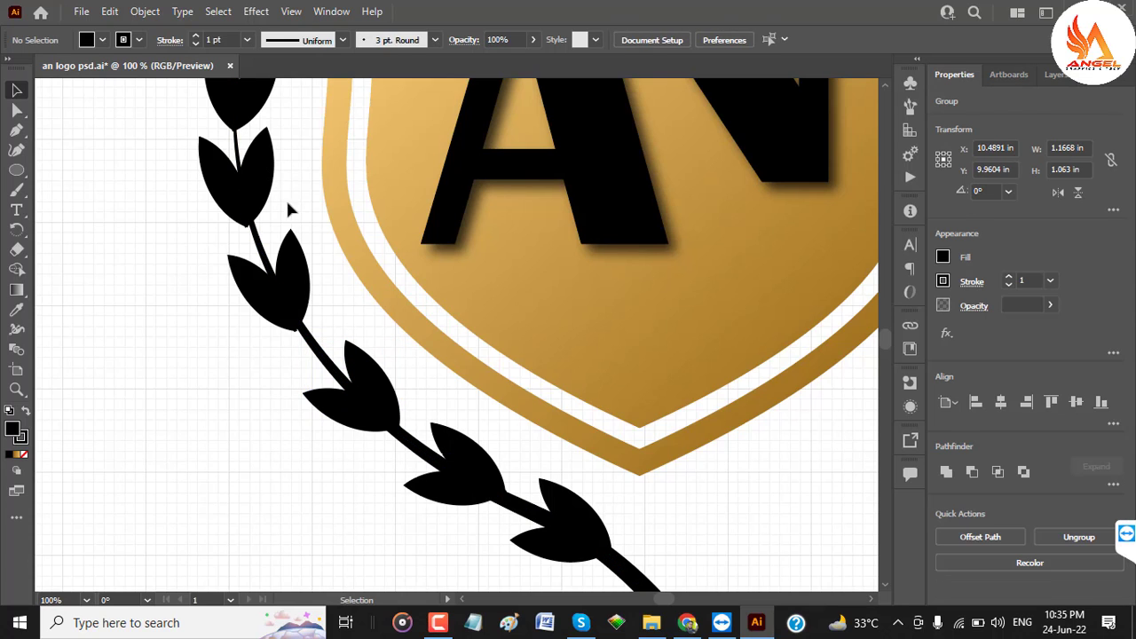
Shift the fourth leaf pair down the stem, rotate it counterclockwise, and position it at about X 9.68 in, Y 9.03 in
left_click(288, 298)
left_click_drag(309, 320, 329, 344)
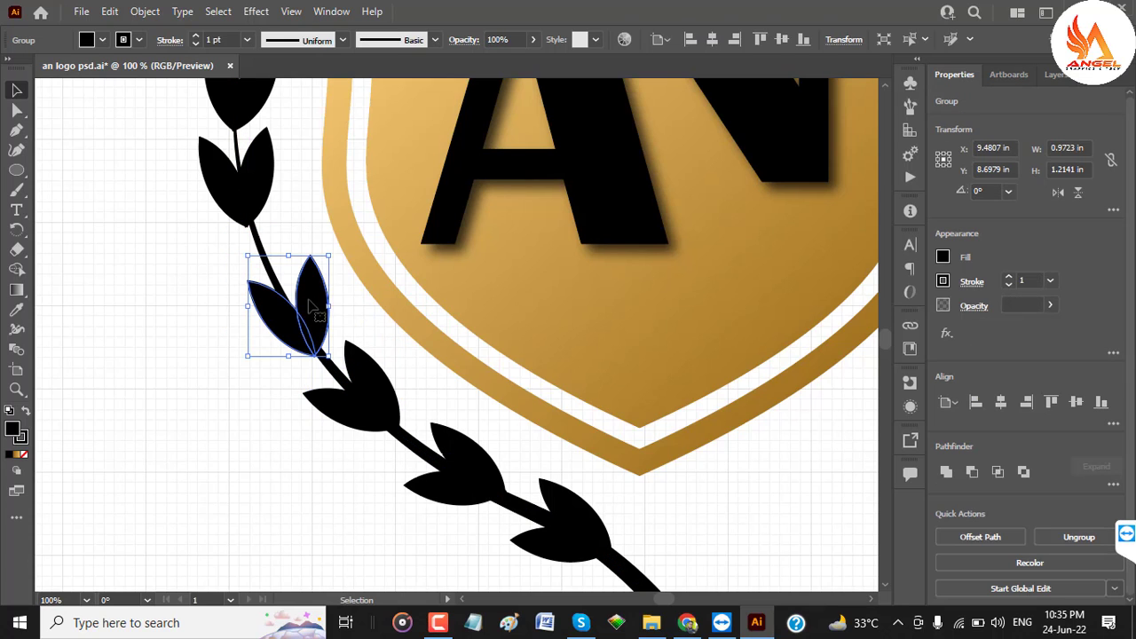
left_click_drag(334, 254, 322, 236)
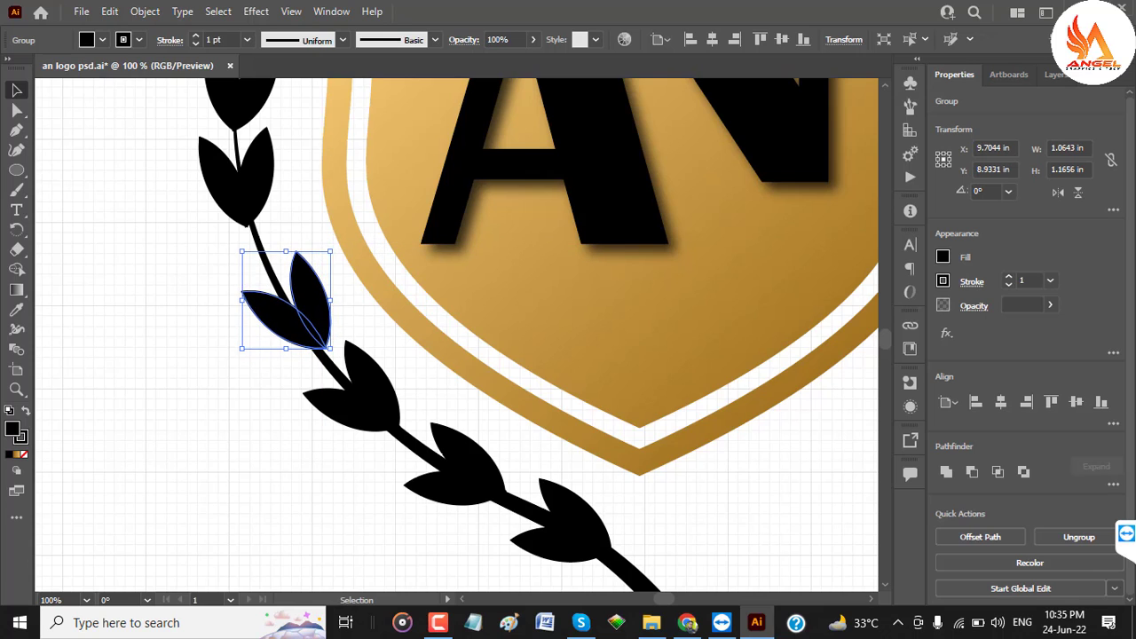
key("Down")
key("Down")
key("Down")
key("Down")
key("Down")
key("Down")
key("Down")
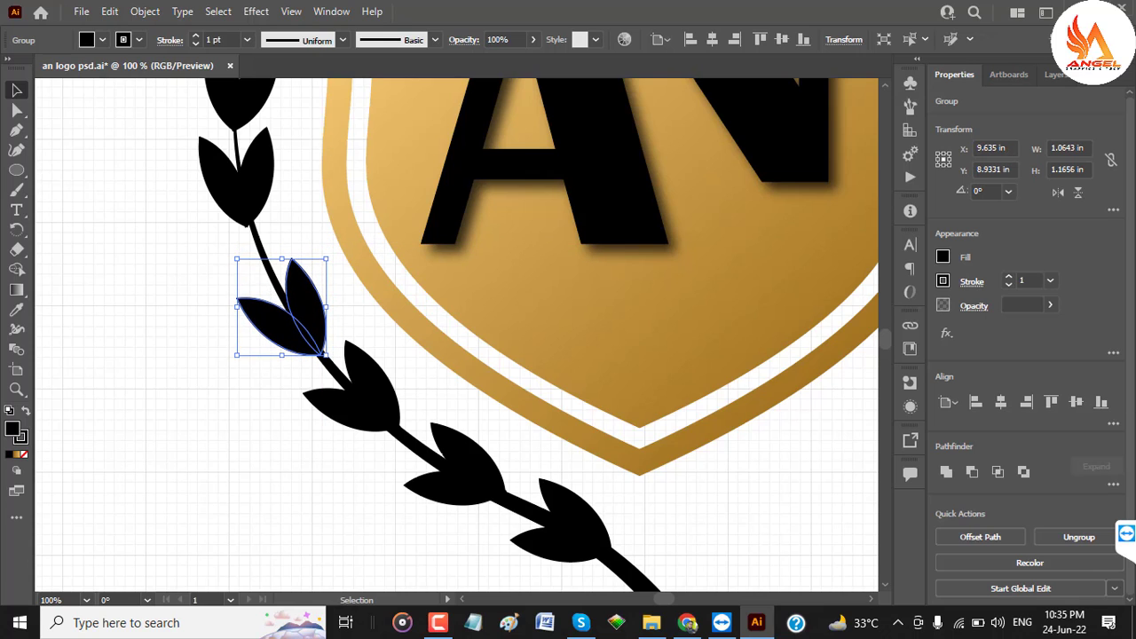
key("Right")
key("Right")
key("Right")
key("Left")
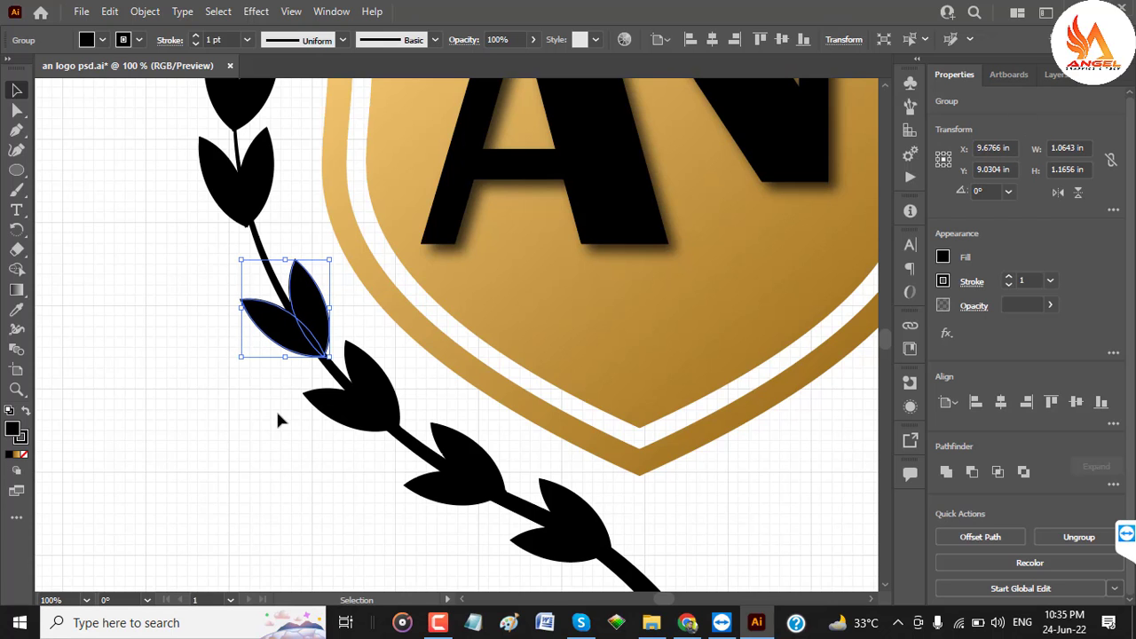
Shift the fifth leaf pair down the stem, rotate it counterclockwise, and position it at about X 9.14 in, Y 7.83 in
scroll(277, 413, "down", 2)
scroll(288, 292, "up", 2)
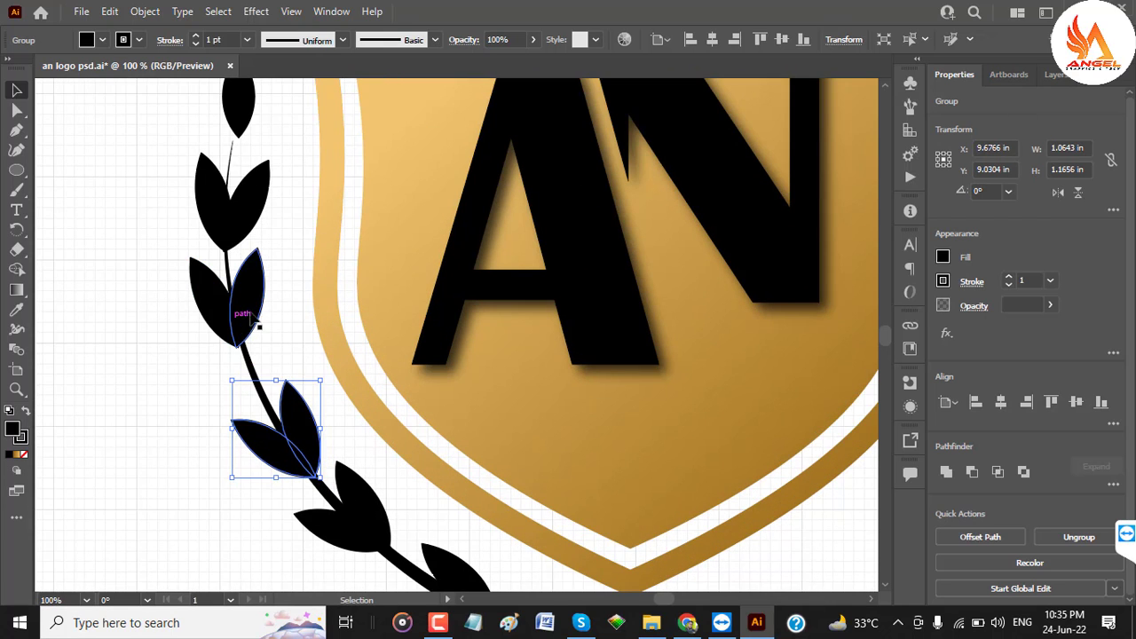
left_click_drag(250, 315, 269, 354)
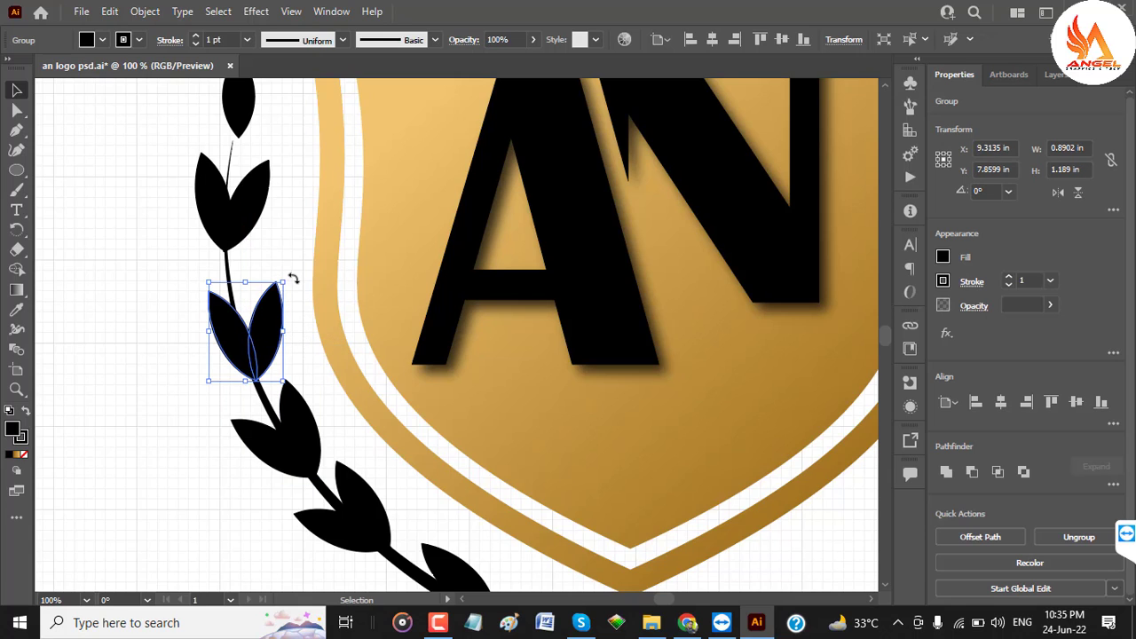
left_click_drag(292, 280, 276, 261)
key("shift+Left")
key("shift+Left")
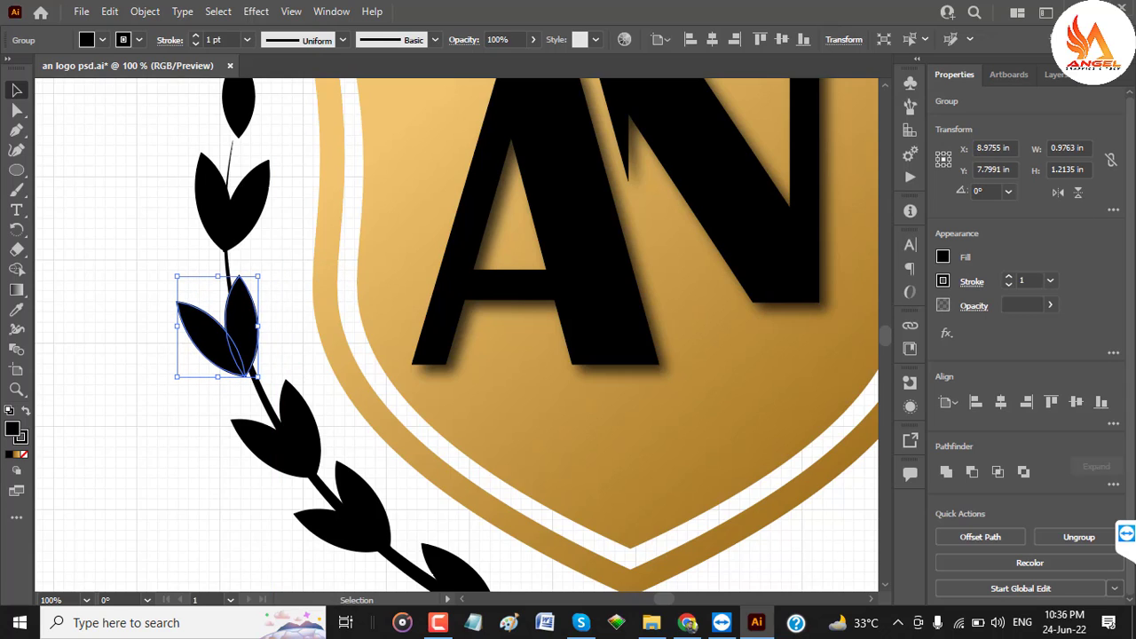
key("shift+Right")
key("Down")
key("Down")
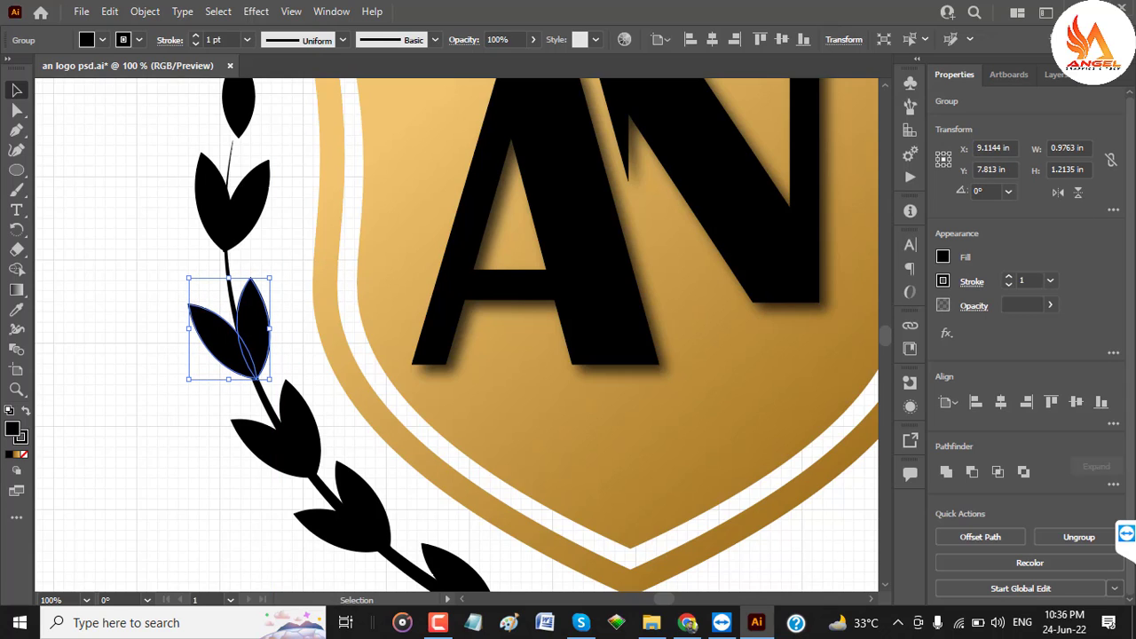
key("Right")
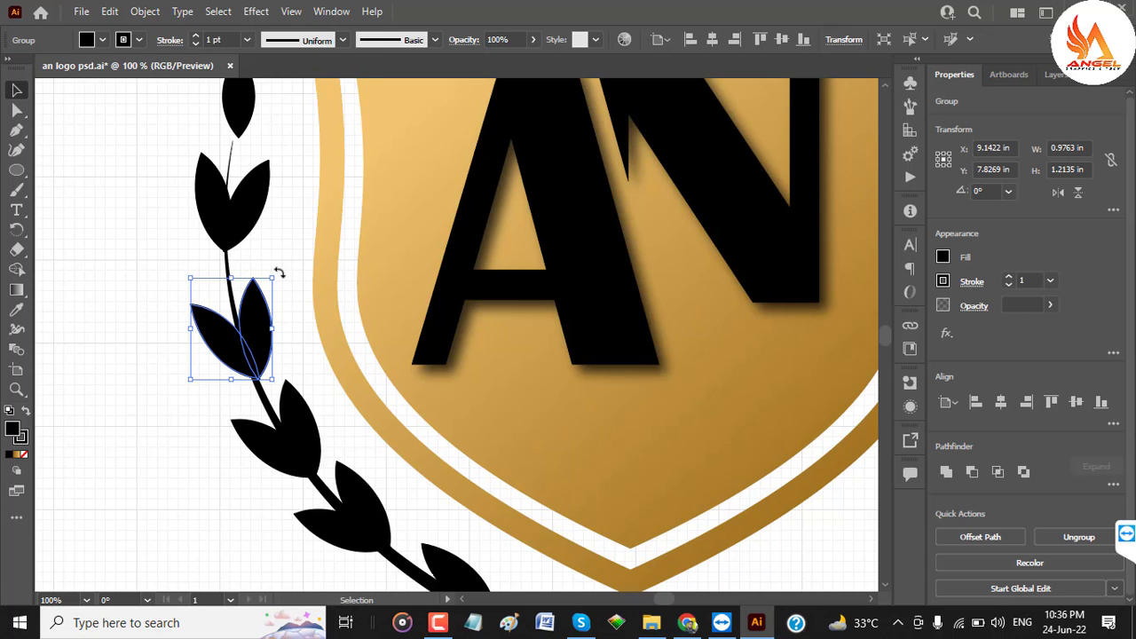
Rotate the fifth leaf pair slightly clockwise and nudge it right to about X 9.17 in, Y 7.85 in
left_click_drag(278, 272, 287, 271)
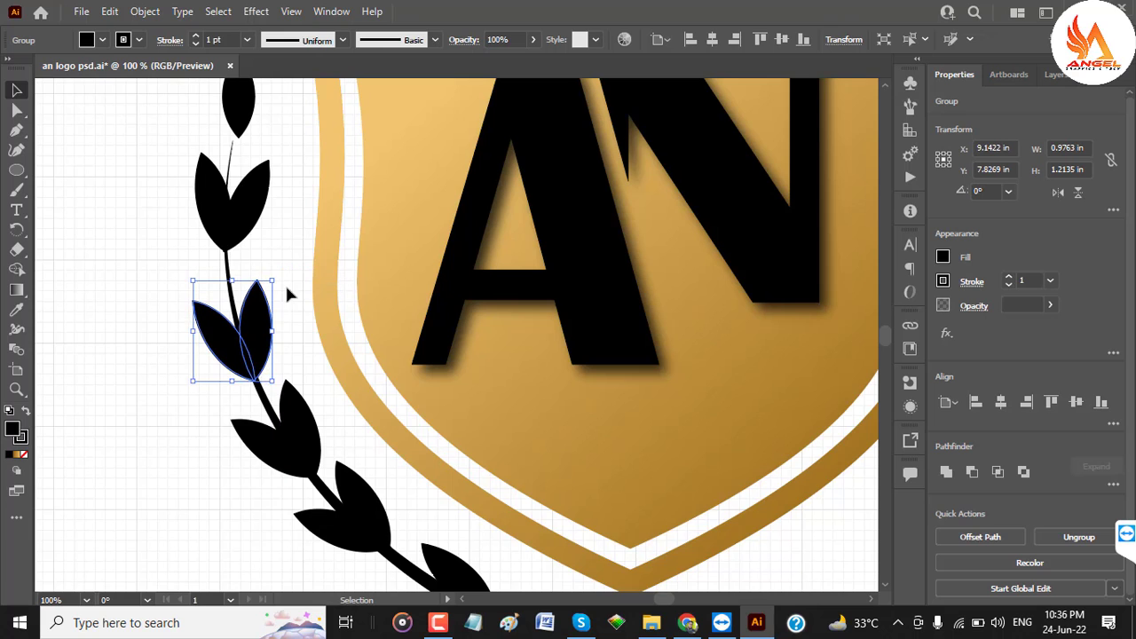
left_click(187, 313)
left_click(274, 335)
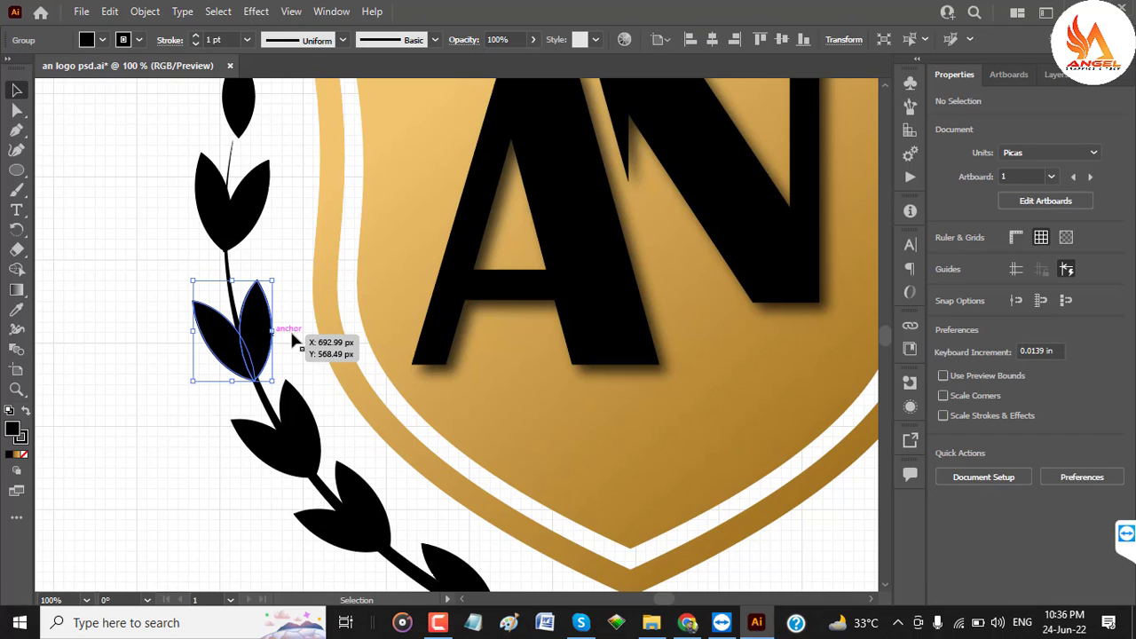
key("Right")
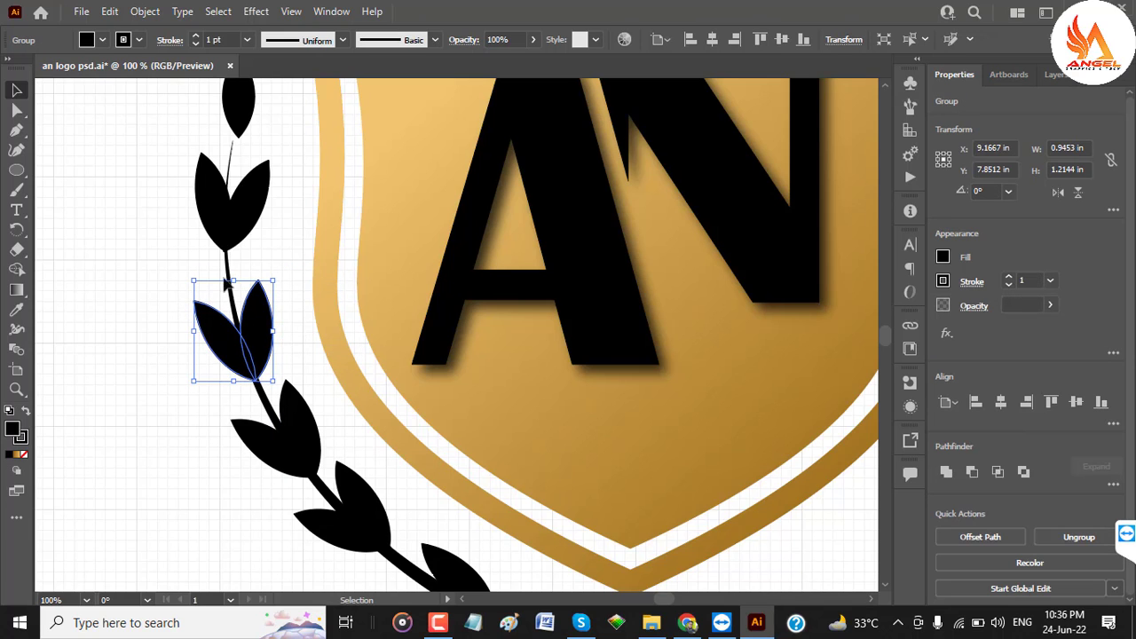
Move the sixth leaf pair down the stem, rotate it counterclockwise, and position it at about X 9.0 in, Y 6.67 in
scroll(265, 269, "down", 2)
scroll(250, 176, "up", 1)
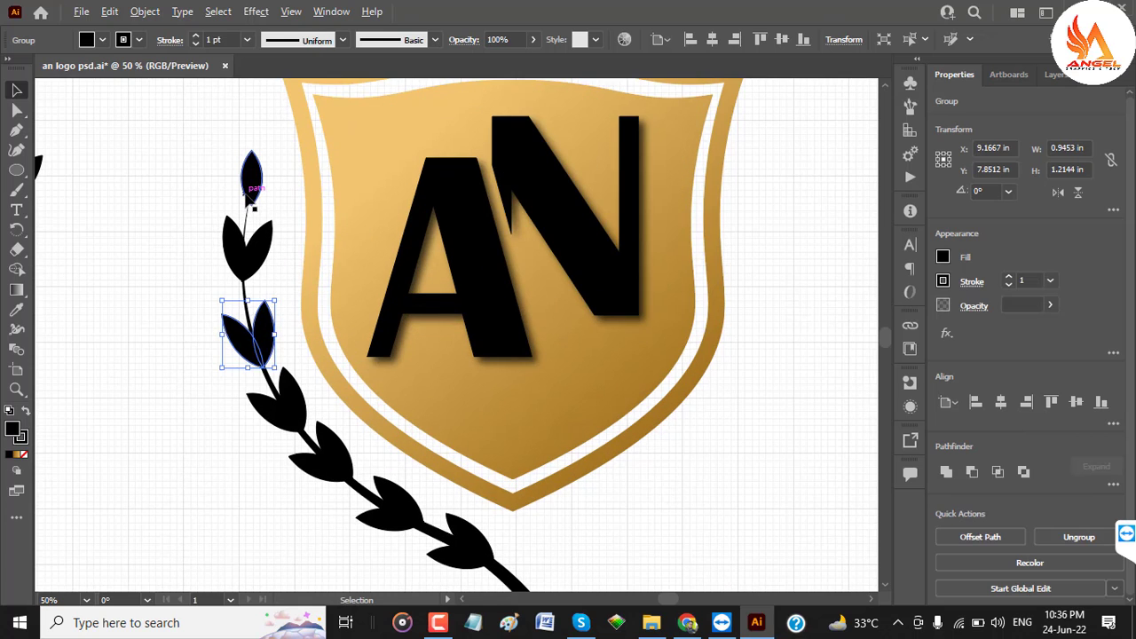
mouse_move(252, 263)
left_mouse_down()
mouse_move(266, 275)
mouse_move(251, 281)
left_mouse_up()
left_click_drag(278, 227, 270, 216)
key("Left")
key("Left")
key("Left")
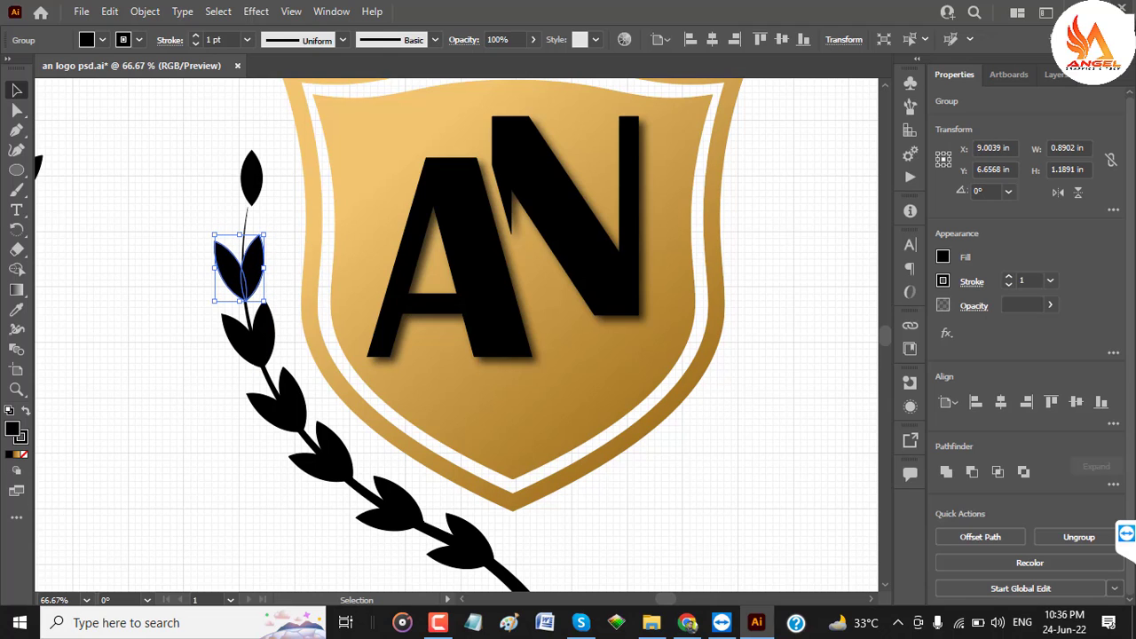
key("Down")
key("Left")
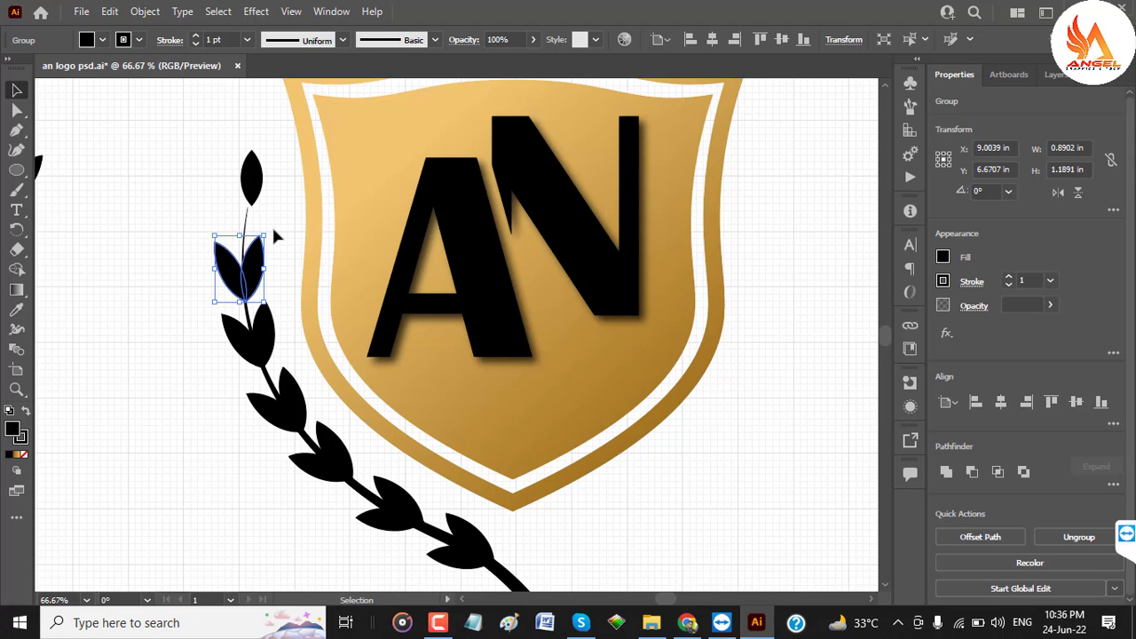
Rotate the sixth leaf pair slightly back clockwise, nudge it to about X 9.07 in, Y 6.70 in, and deselect
left_click_drag(273, 231, 284, 285)
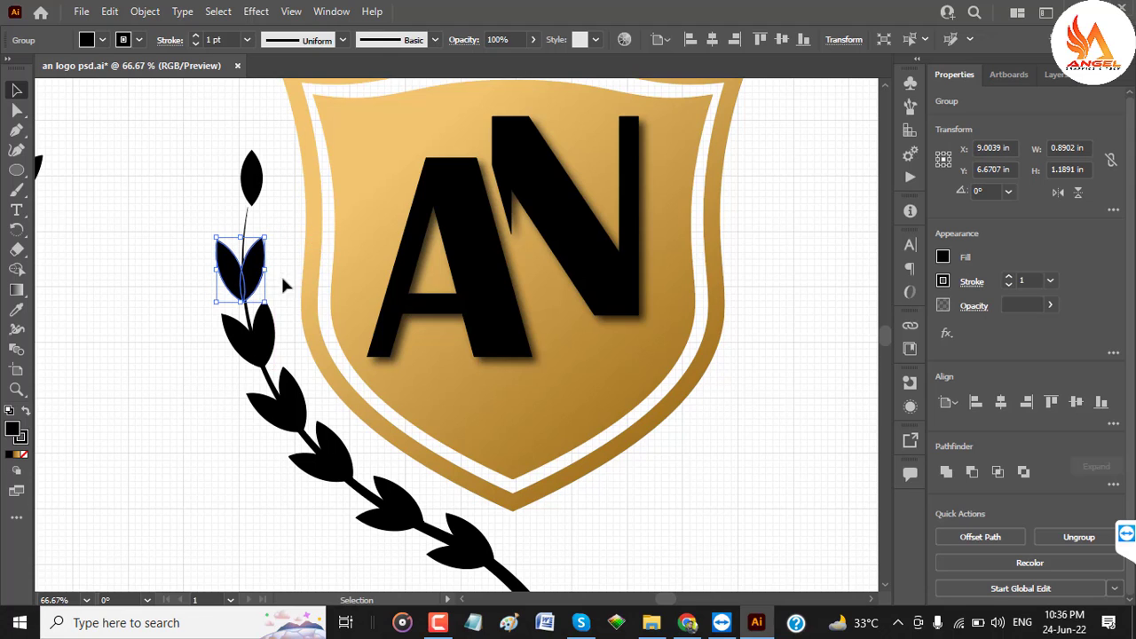
key("Right")
key("Right")
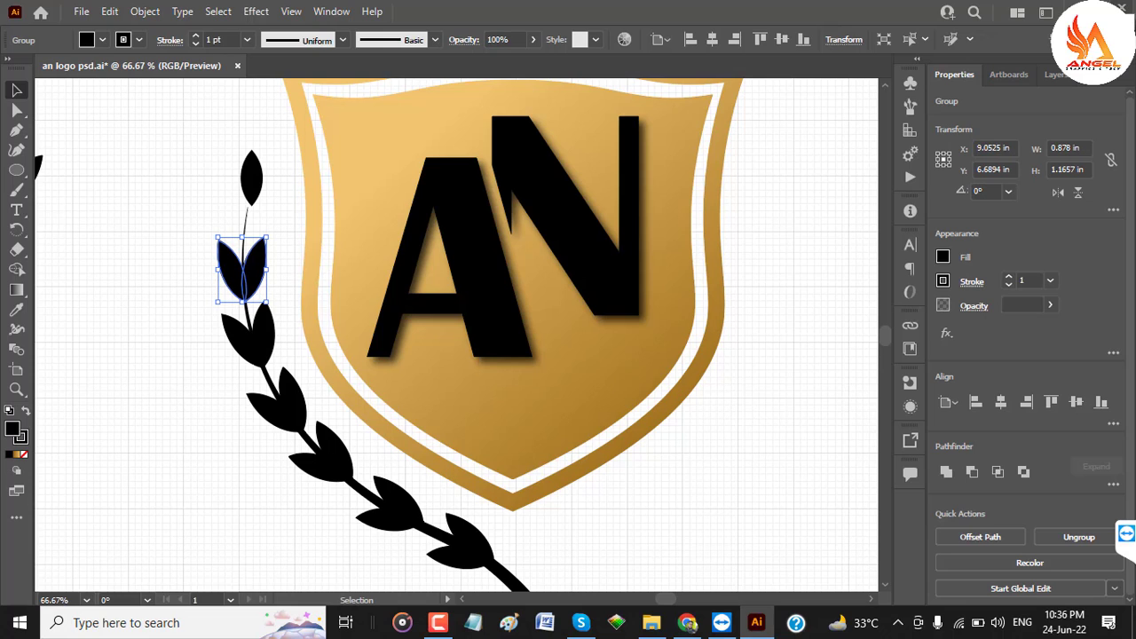
key("Right")
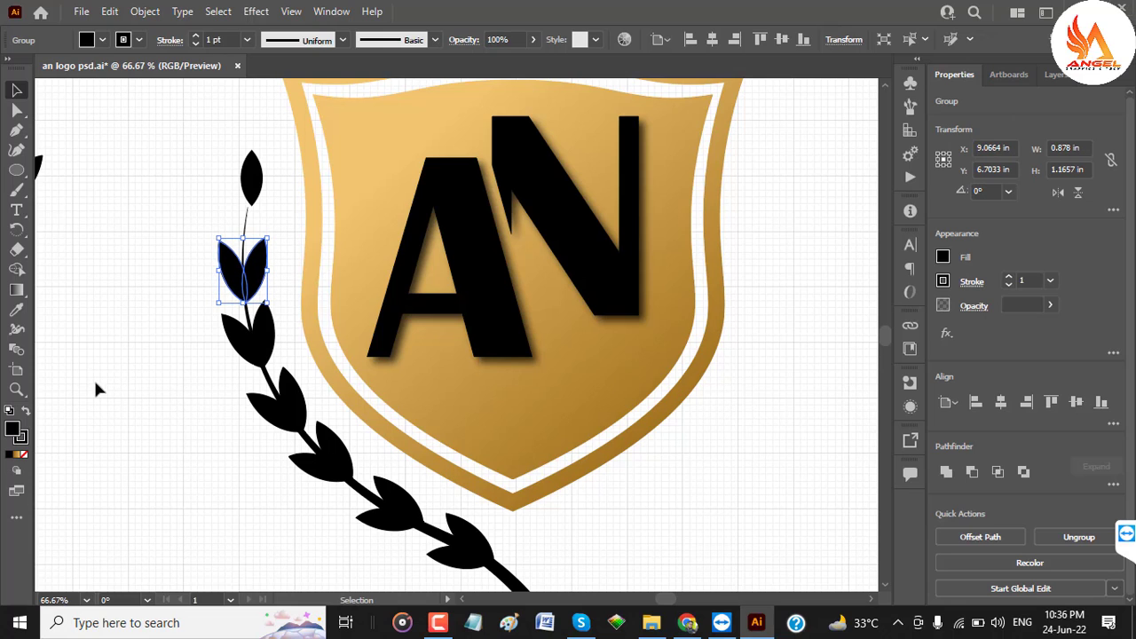
left_click(124, 353)
Move the single tip leaf down onto the stem's upper end, tilt it clockwise, and position it at about X 9.17 in, Y 5.63 in
left_click(252, 178)
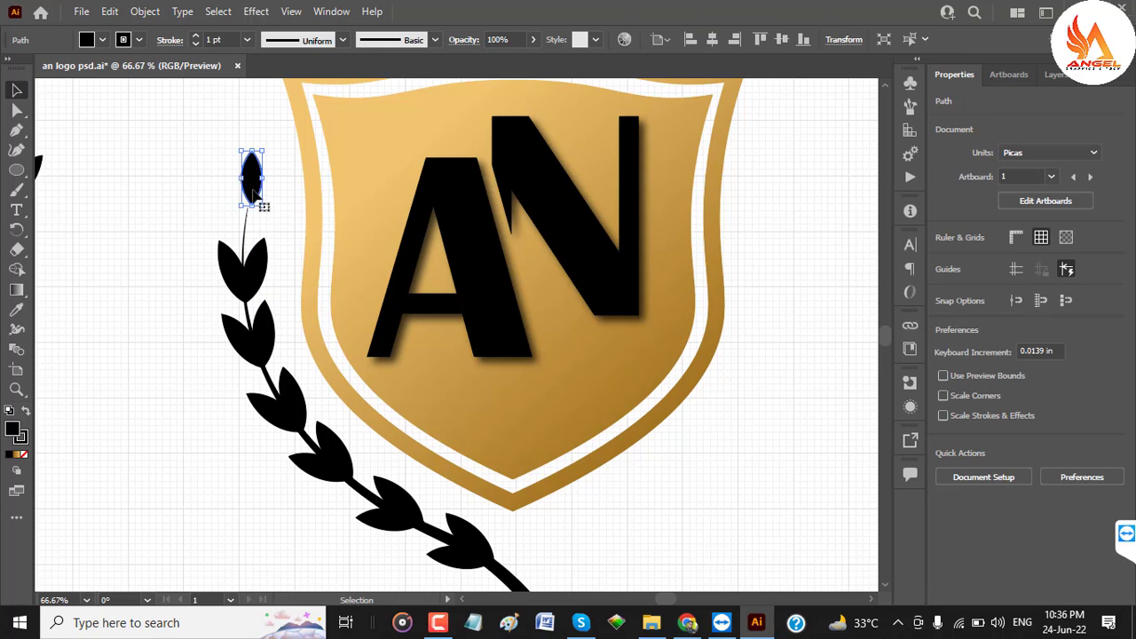
left_click_drag(252, 177, 276, 175)
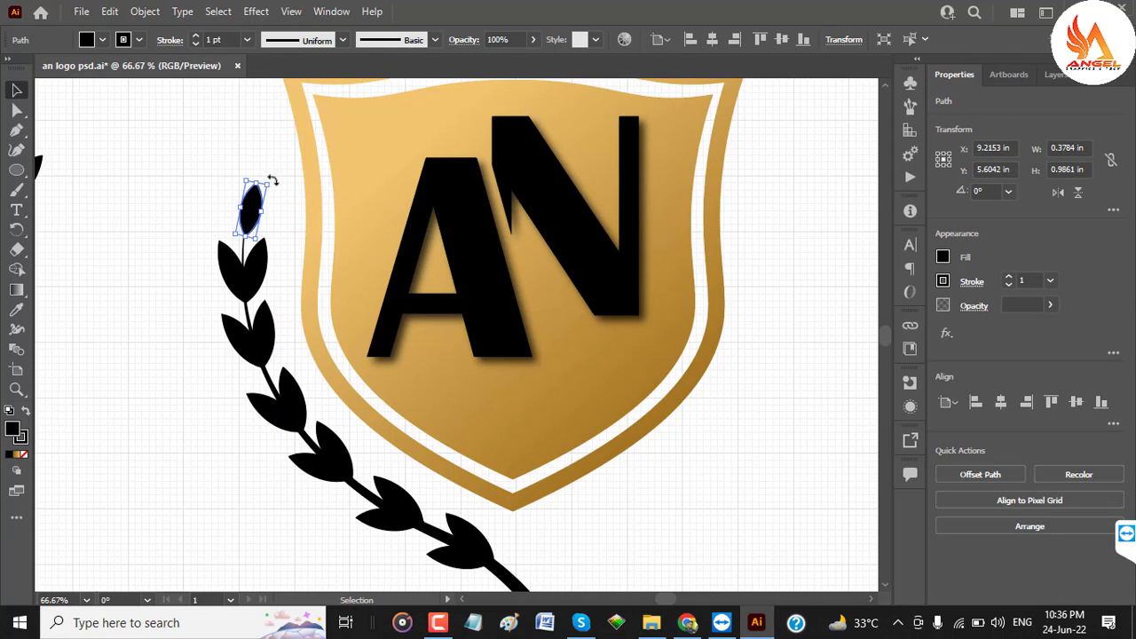
left_click(205, 172)
left_click(255, 211)
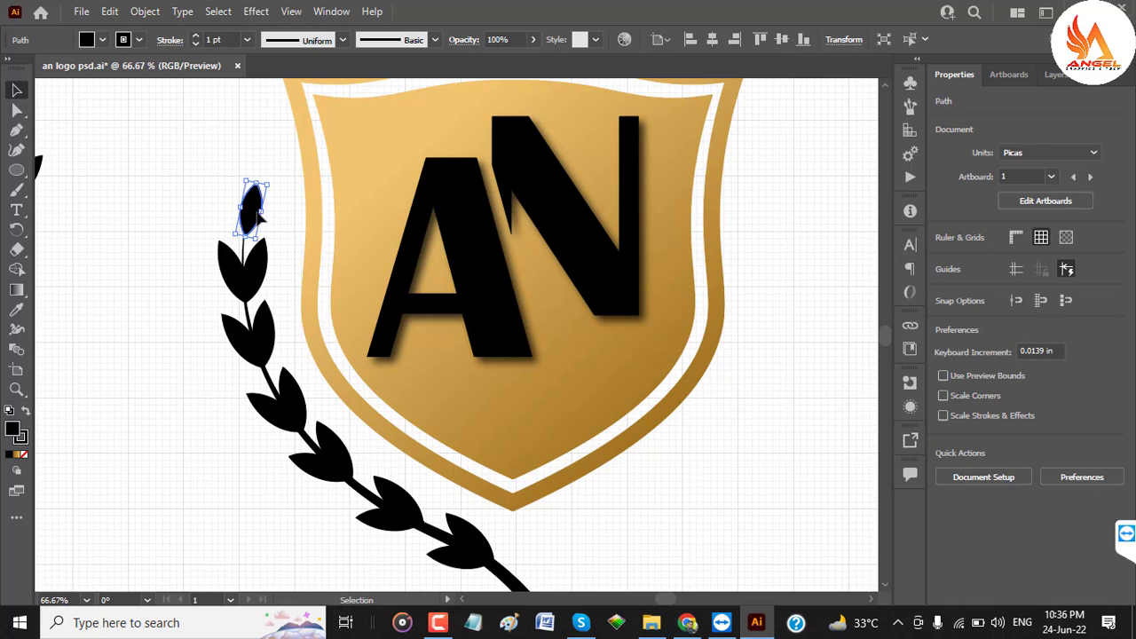
key("Left")
key("Left")
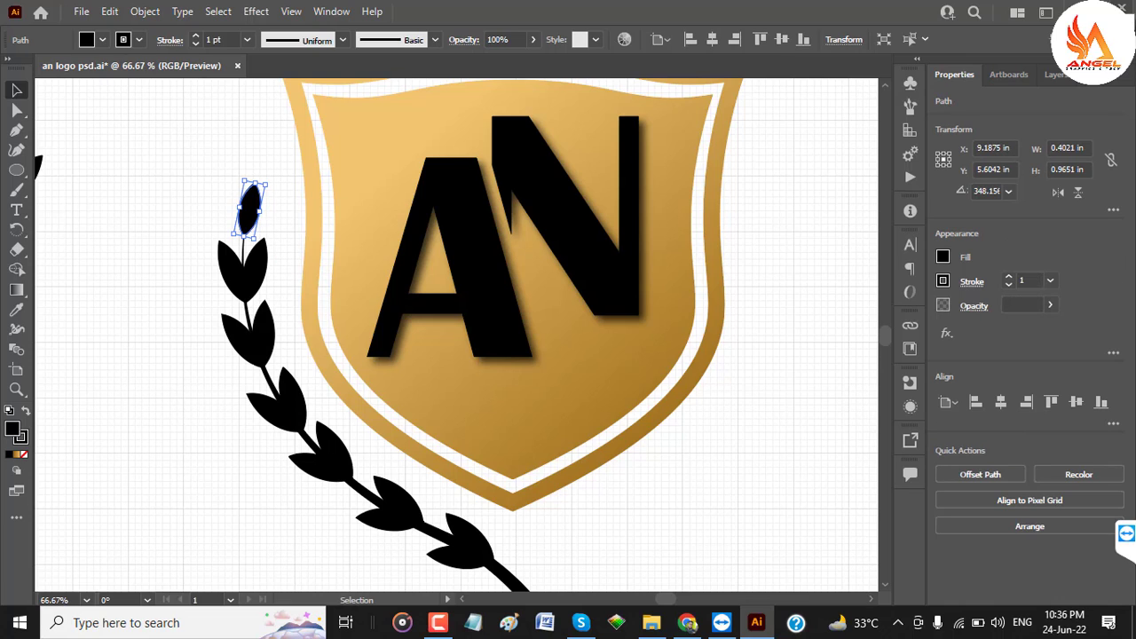
key("Down")
key("Left")
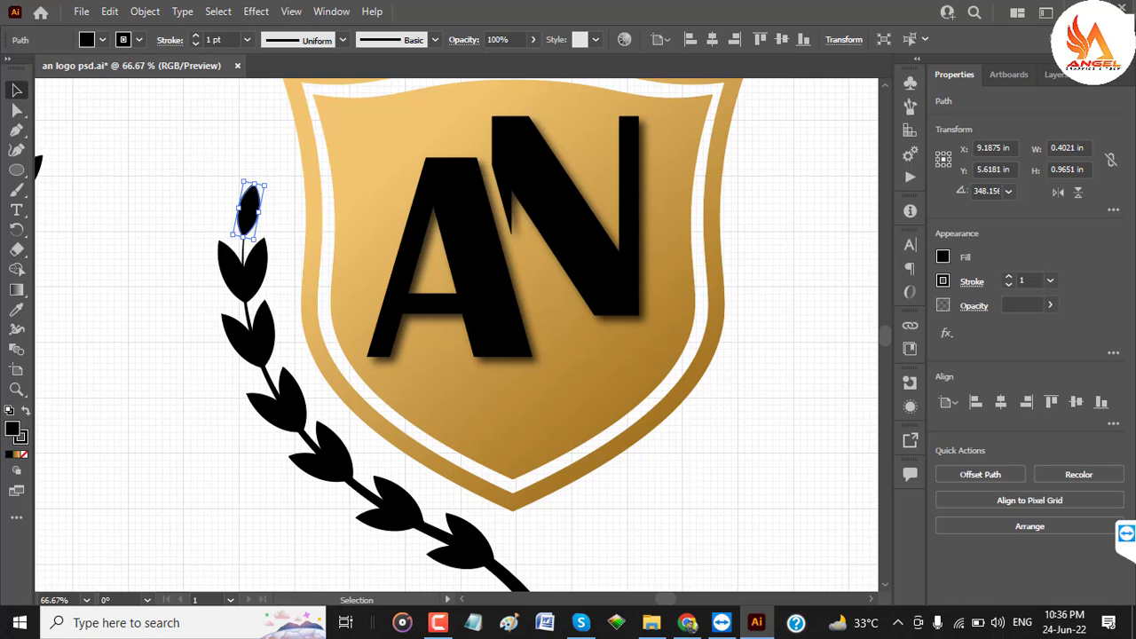
key("Down")
left_click(203, 400)
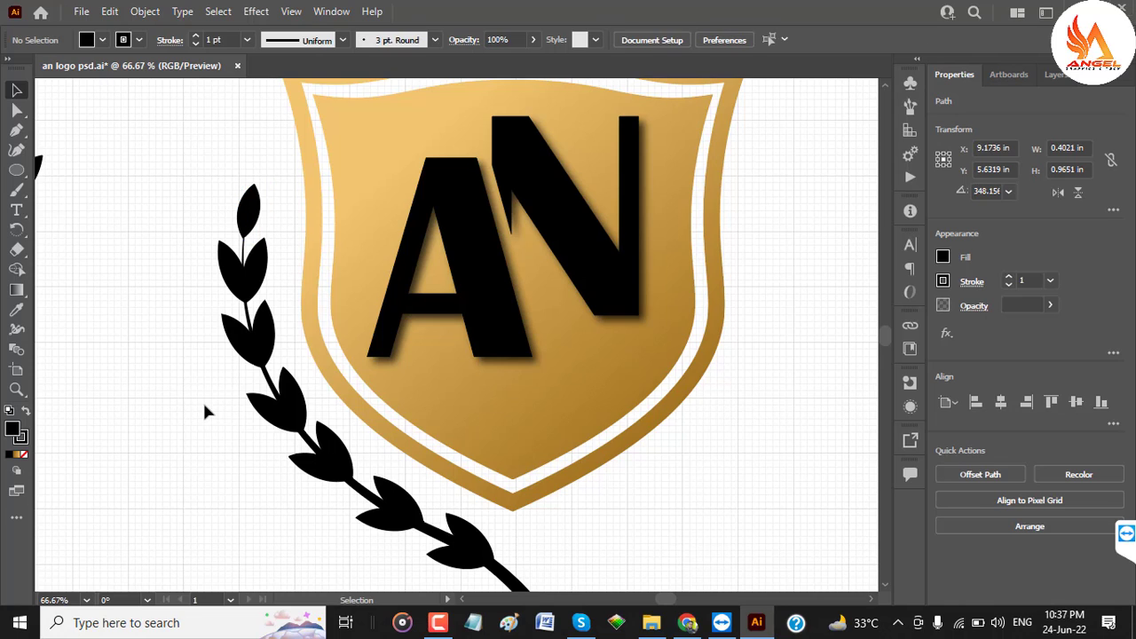
Rotate the tip leaf slightly counterclockwise to about 351° and enlarge it to about 0.52 in wide by 1.28 in high
left_click(254, 213)
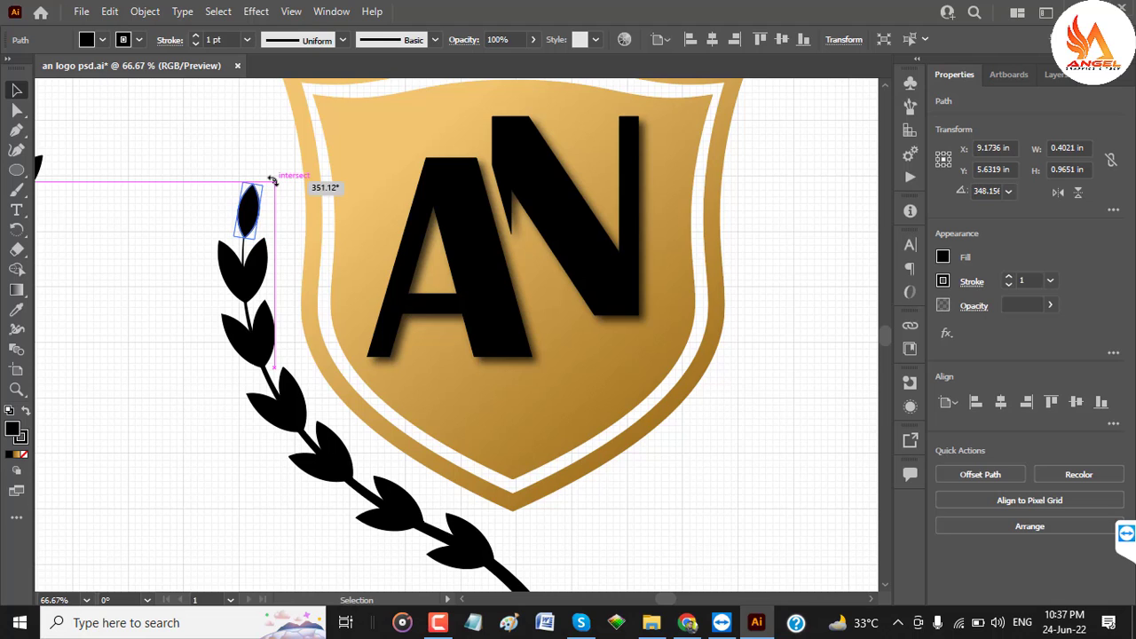
left_click(175, 231)
left_click(258, 216)
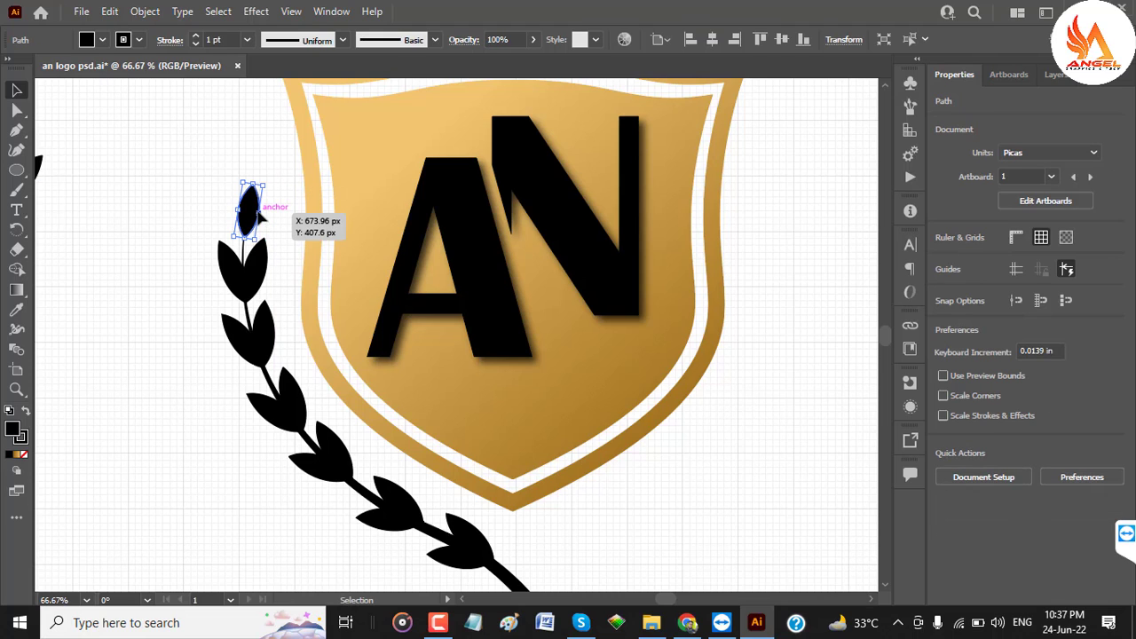
left_click_drag(258, 237, 265, 249)
left_click(190, 240)
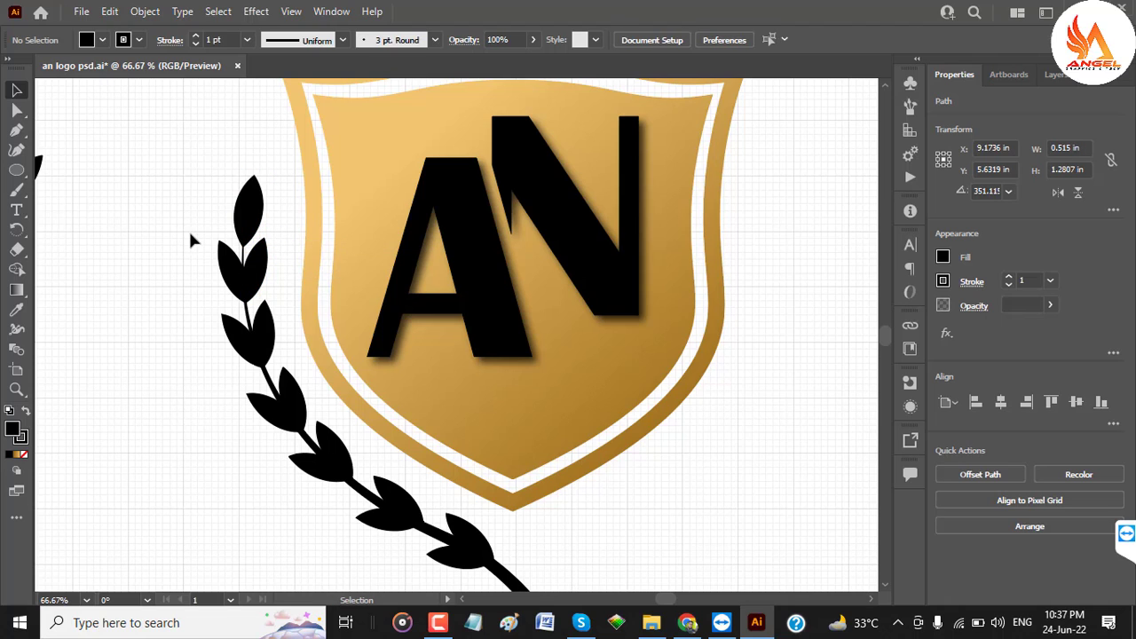
Scale the tip leaf down around its center to about 0.42 in wide by 1.04 in high
left_click(259, 207)
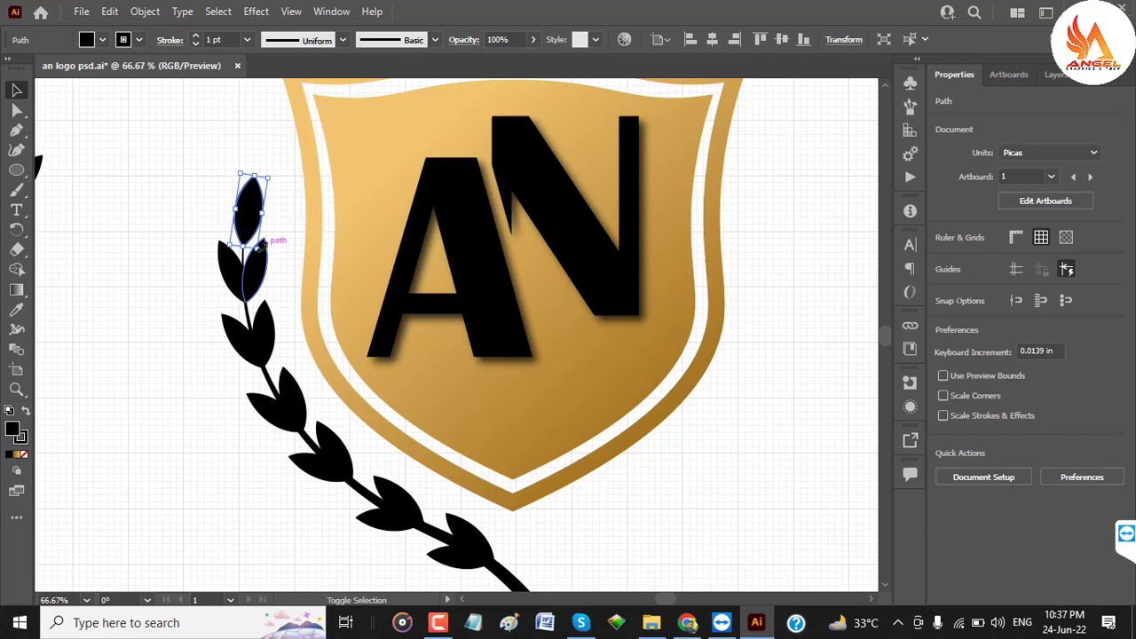
left_click_drag(259, 251, 255, 238)
left_click(118, 295)
scroll(273, 323, "down", 2)
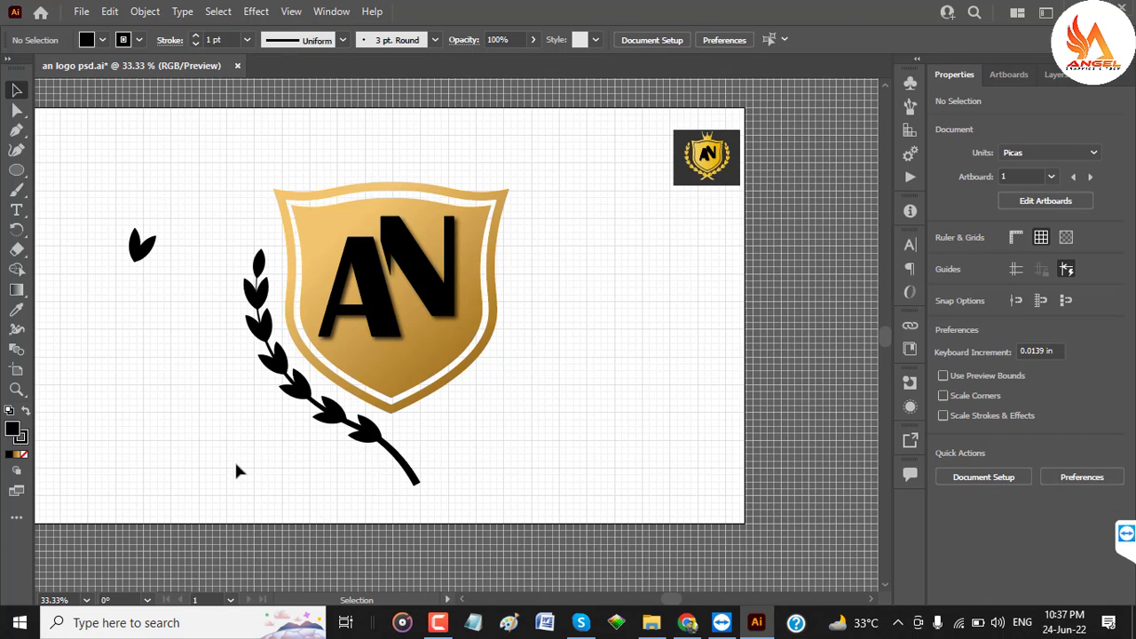
scroll(258, 257, "up", 2)
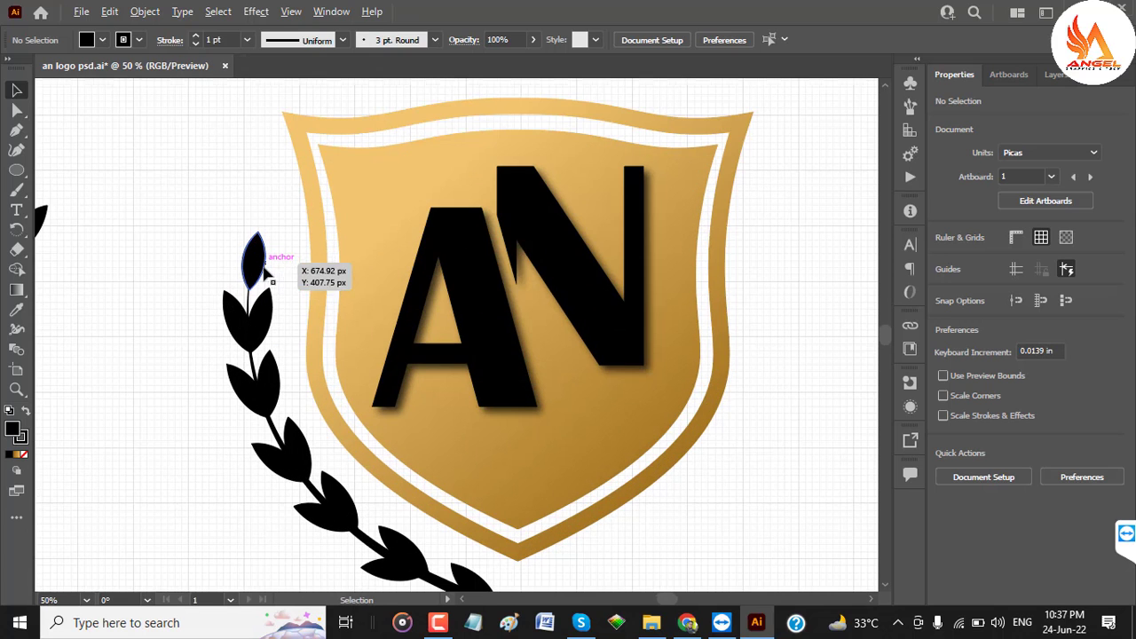
Enlarge the tip leaf slightly around its center and deselect it
left_click(252, 266)
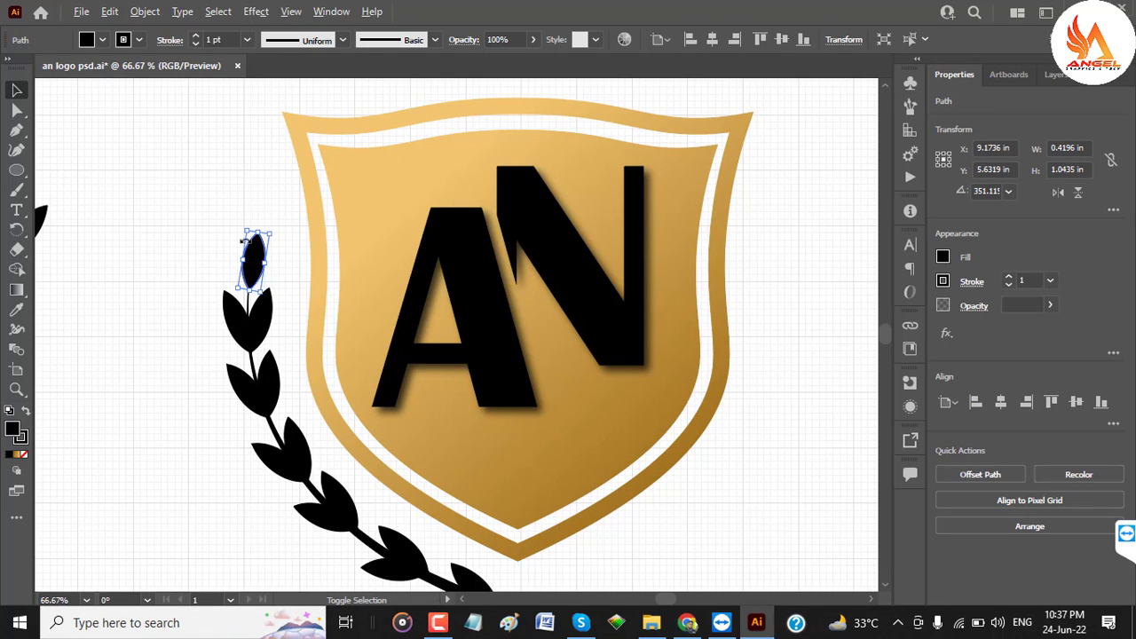
left_click_drag(246, 231, 243, 227)
left_click(207, 214)
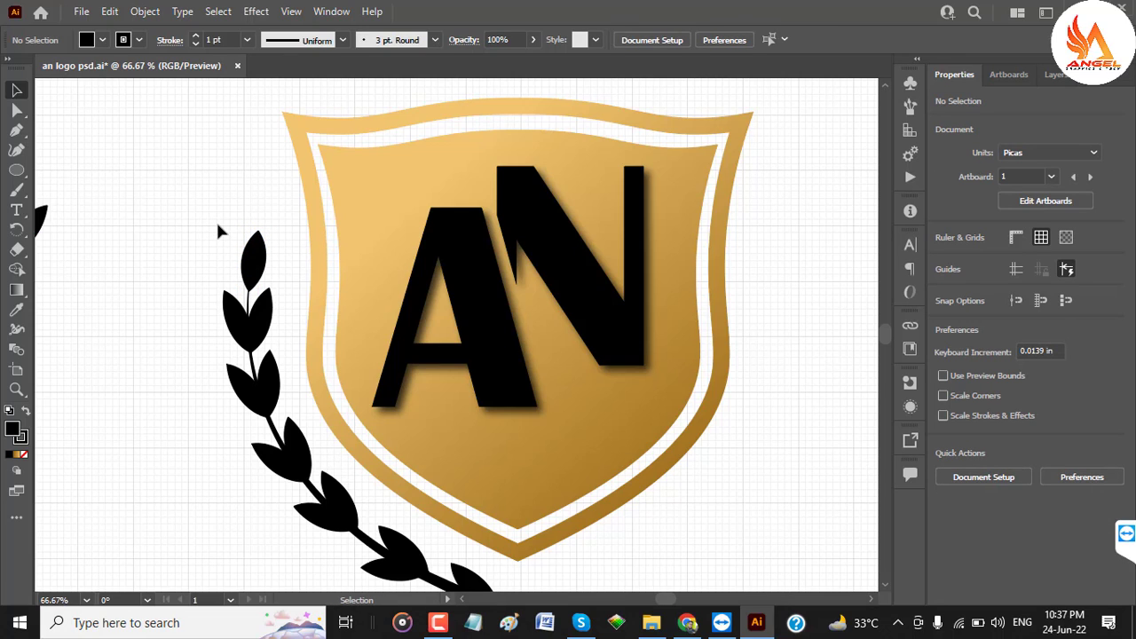
scroll(310, 290, "down", 2)
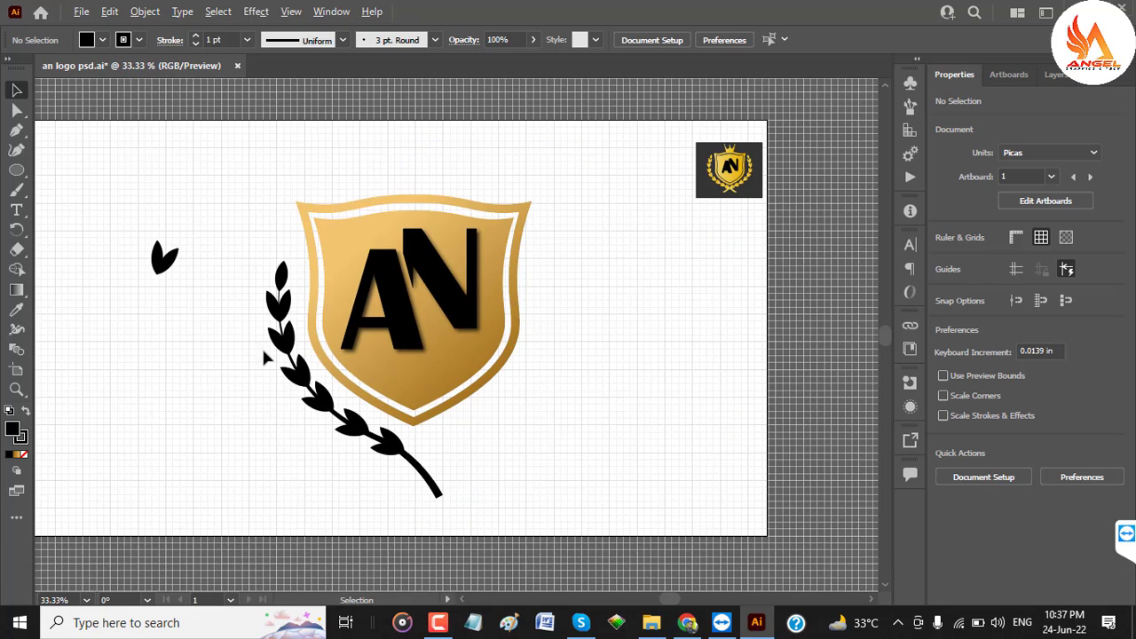
scroll(274, 371, "up", 3)
scroll(274, 371, "down", 3)
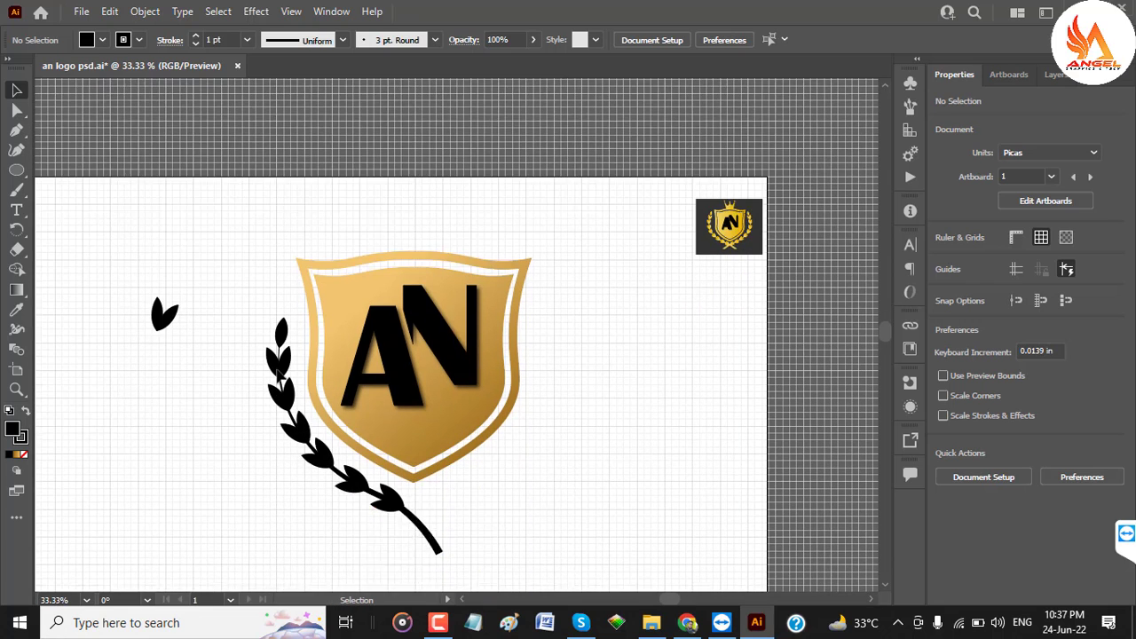
Convert the strokes of all six leaf pairs, the tip leaf and the stem to outlines with Outline Stroke
scroll(369, 466, "up", 1)
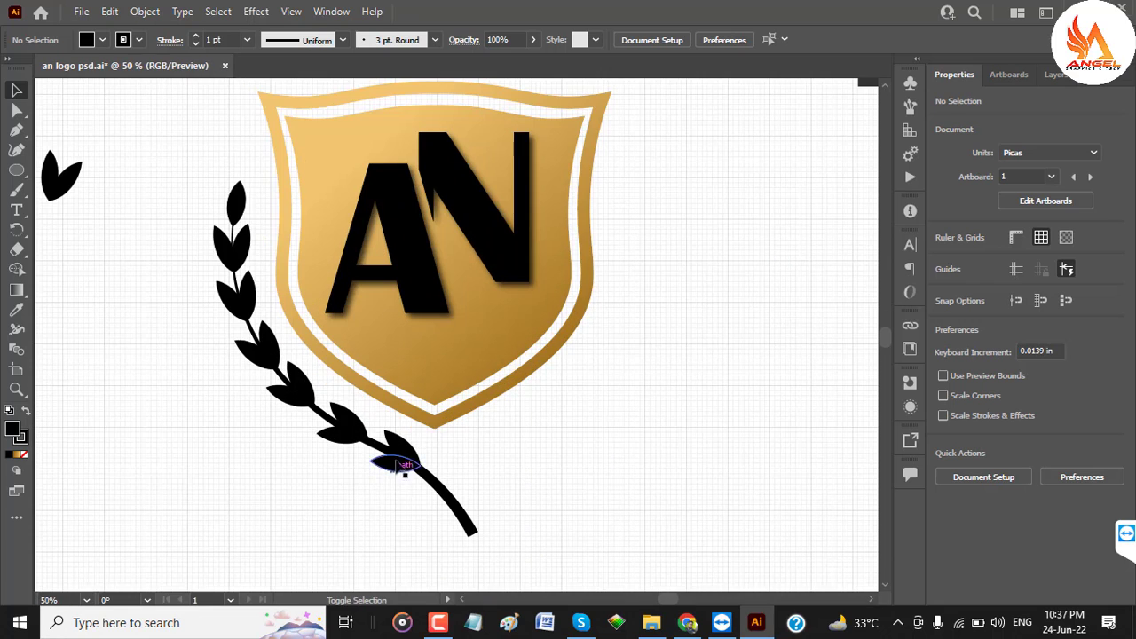
left_click(398, 457, "shift")
left_click(341, 430, "shift")
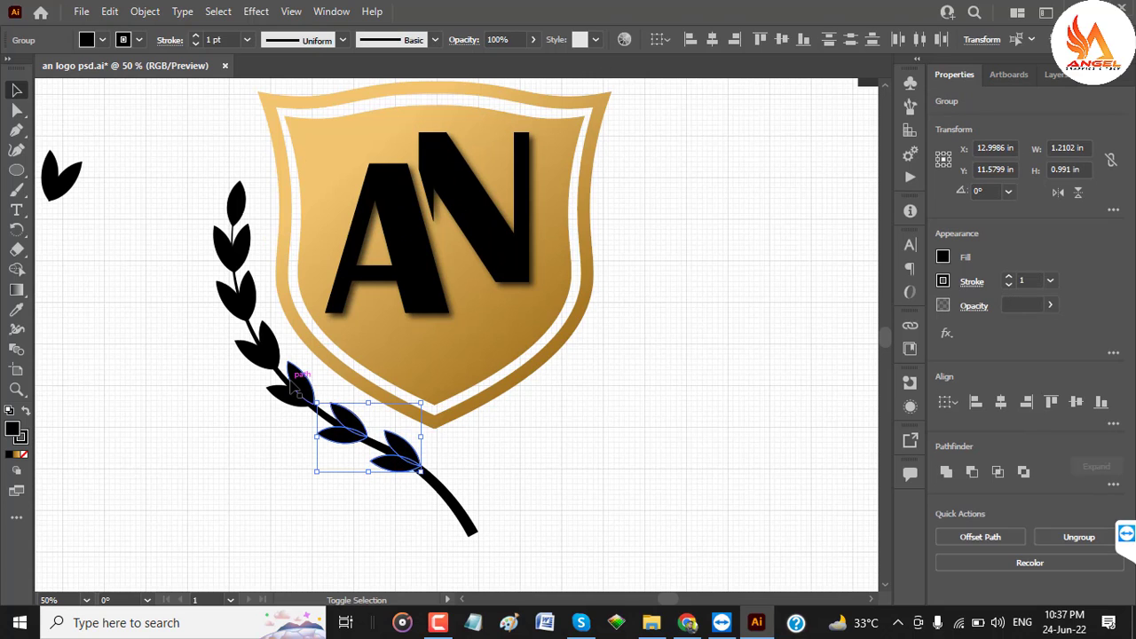
left_click(302, 400, "shift")
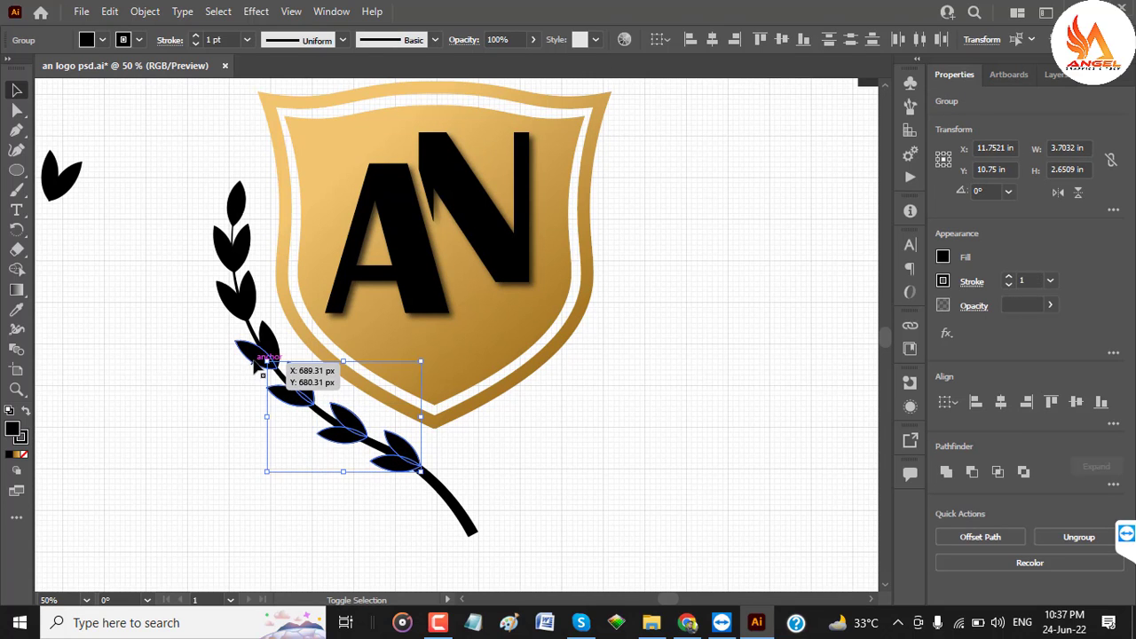
left_click(263, 355, "shift")
left_click(236, 301, "shift")
left_click(236, 250, "shift")
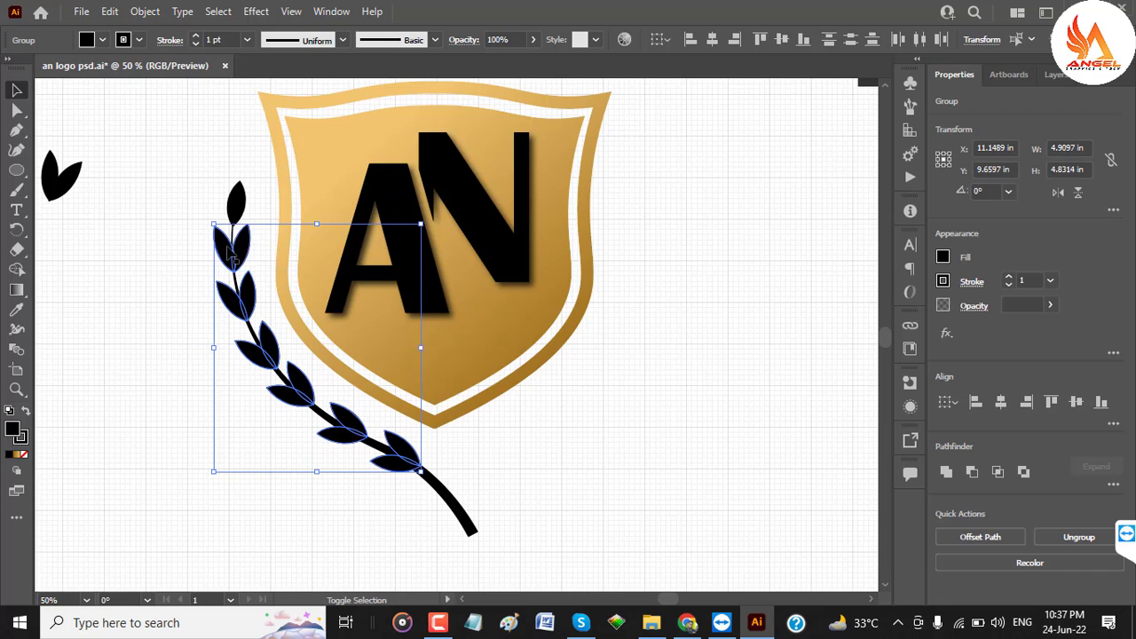
left_click(235, 207, "shift")
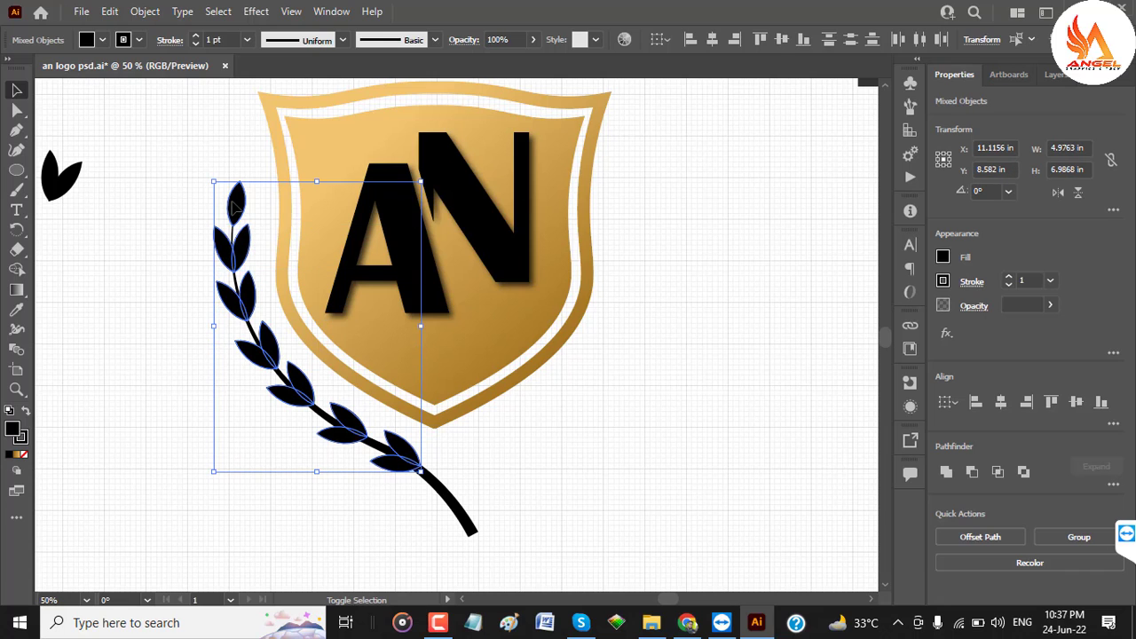
left_click(468, 530, "shift")
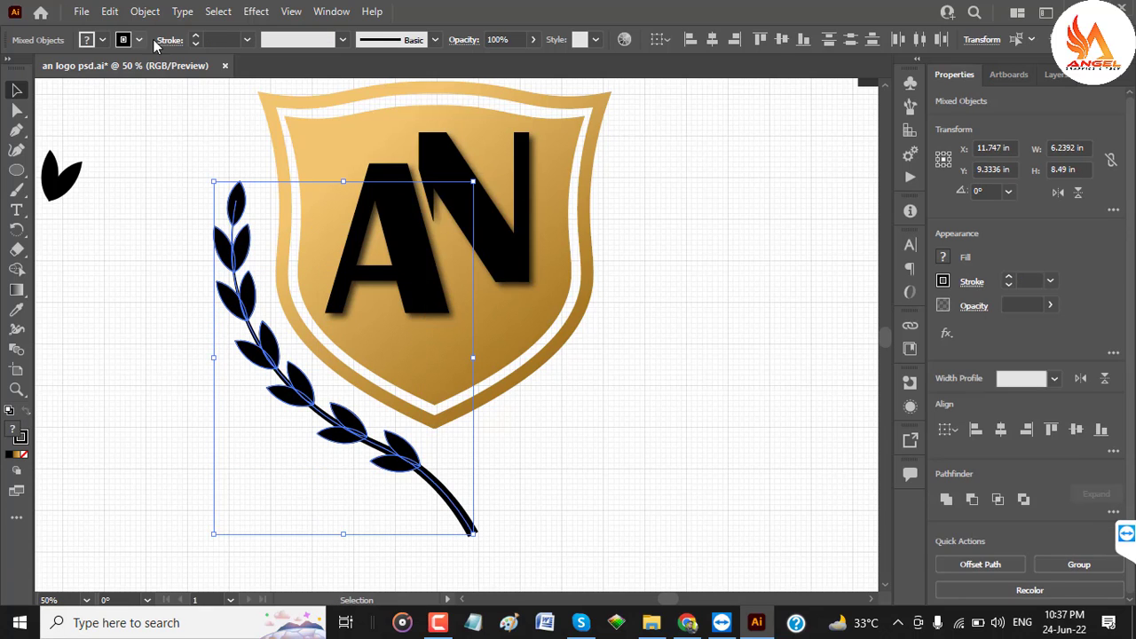
left_click(144, 10)
mouse_move(245, 409)
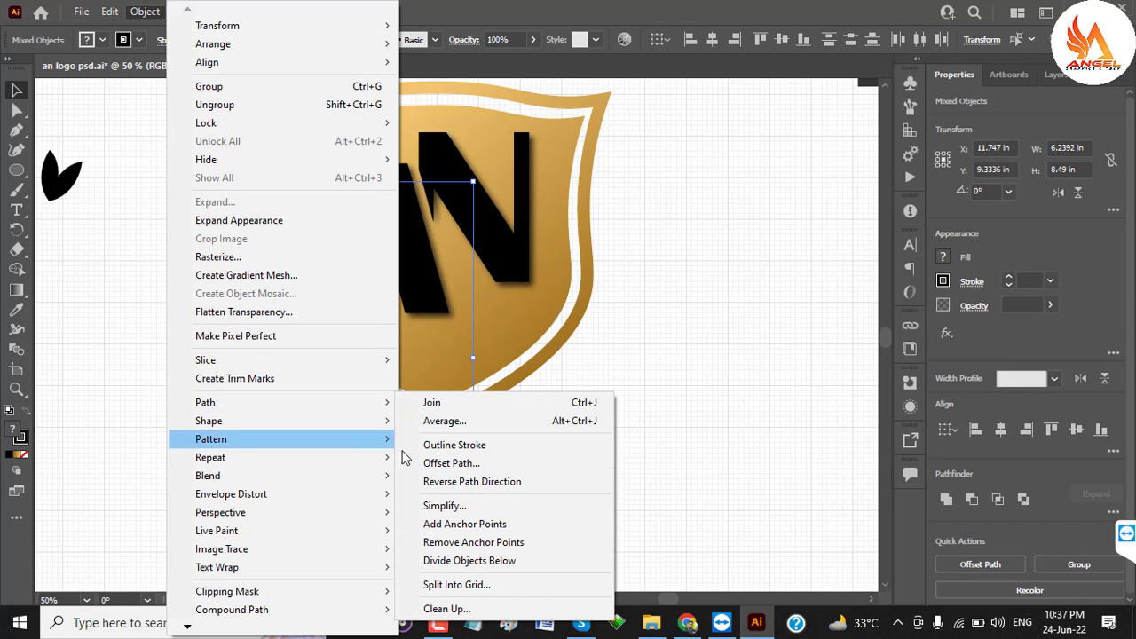
left_click(486, 446)
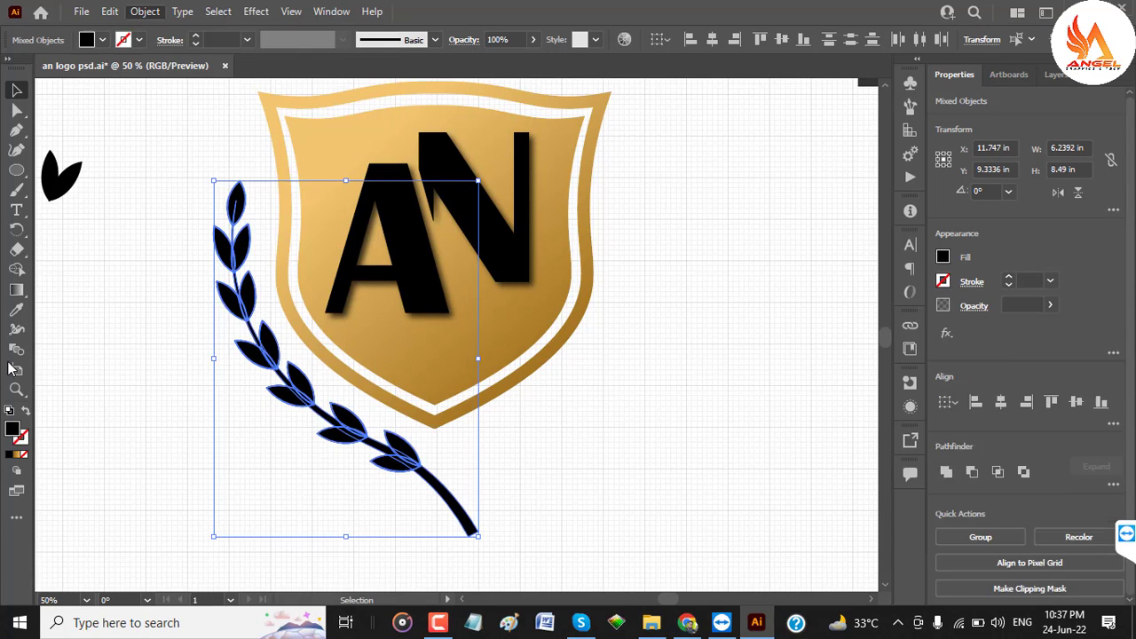
Apply the shield's gold gradient fill to the outlined laurel branch with the Eyedropper
left_click(18, 310)
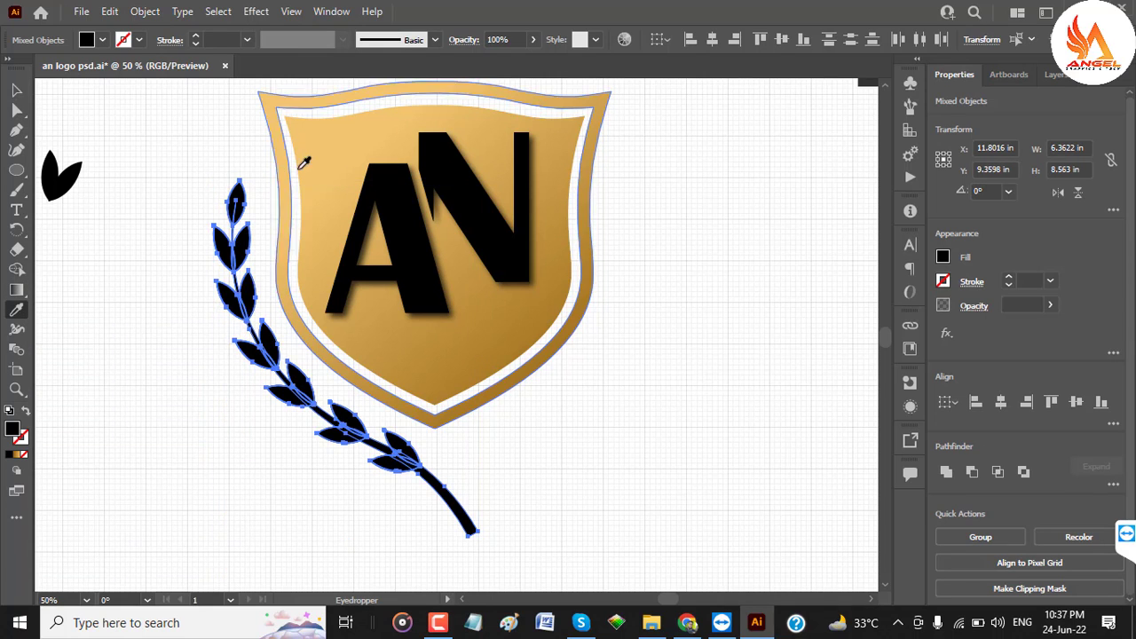
left_click(323, 146)
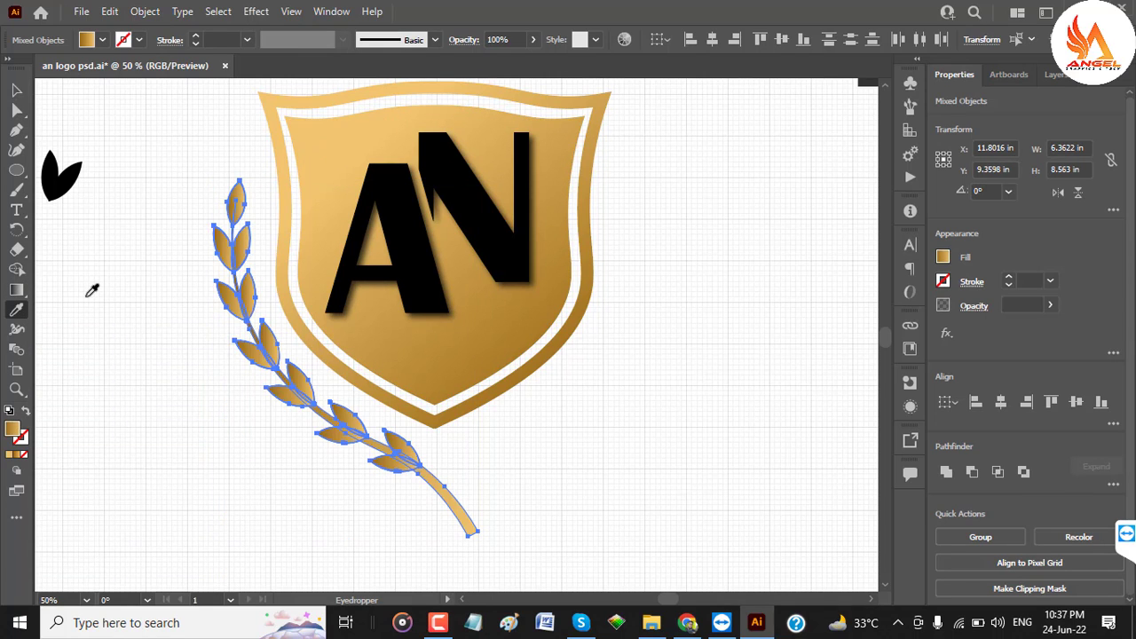
Group all leaves and the stem of the gold laurel branch and deselect it
key("ctrl+g")
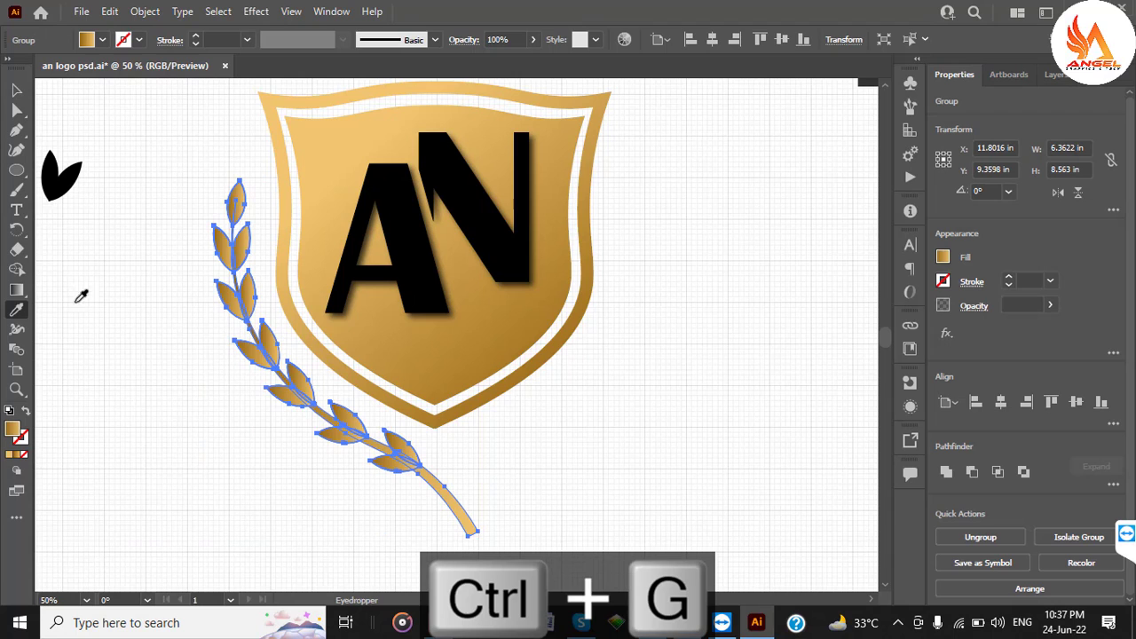
left_click(16, 90)
left_click(151, 503)
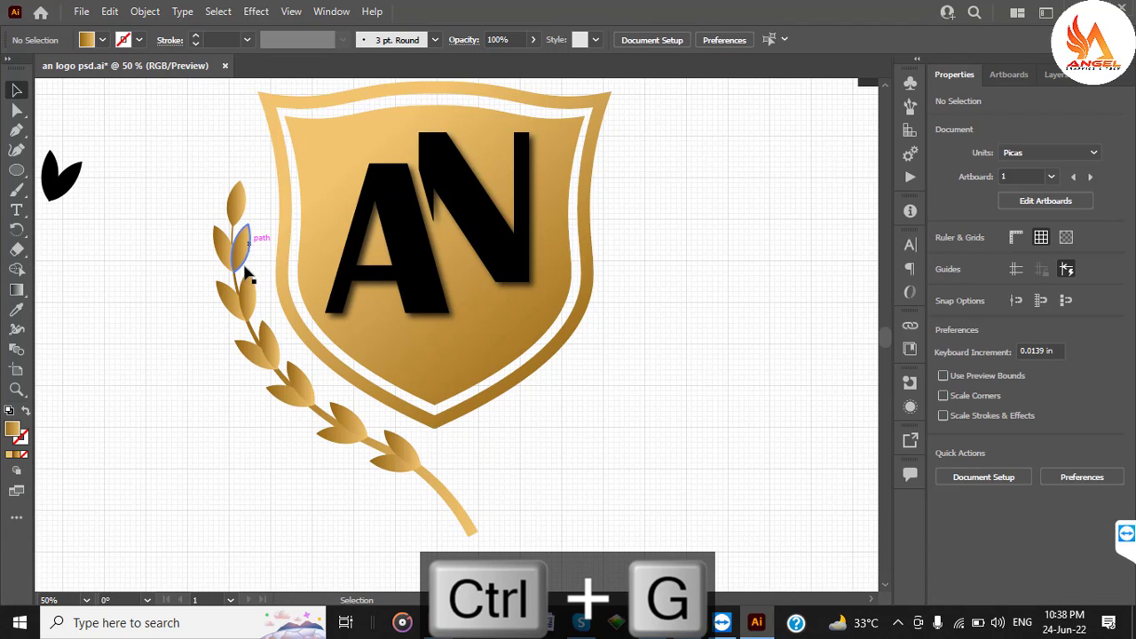
scroll(537, 451, "up", 1)
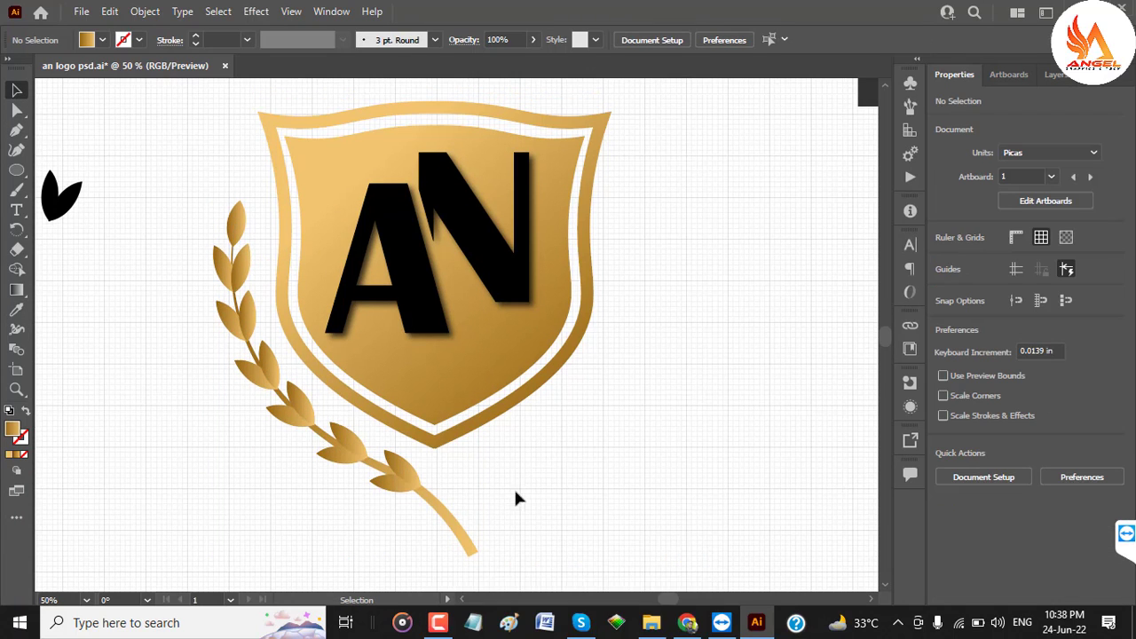
Create a mirrored copy of the laurel branch group with Reflect across the vertical axis
left_click(452, 513)
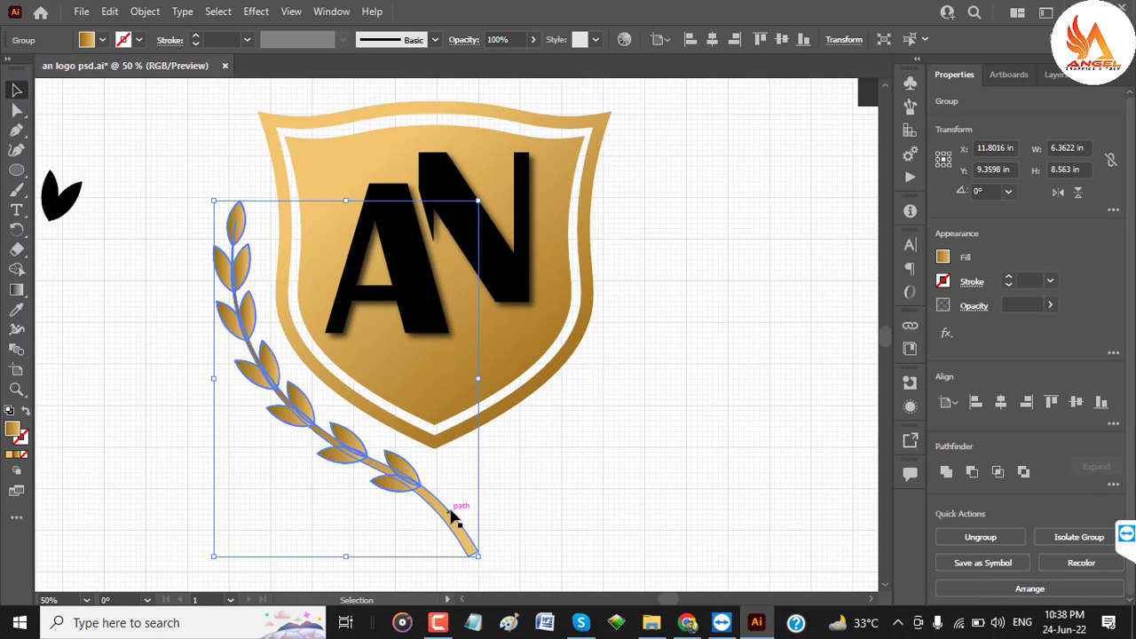
right_click(452, 517)
mouse_move(528, 410)
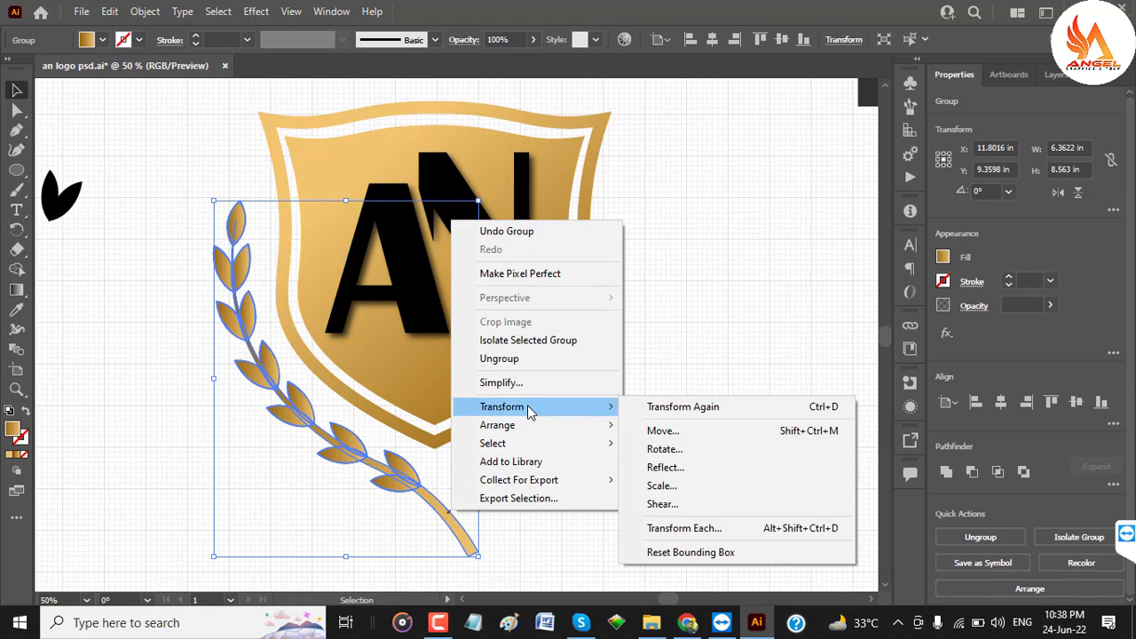
left_click(678, 470)
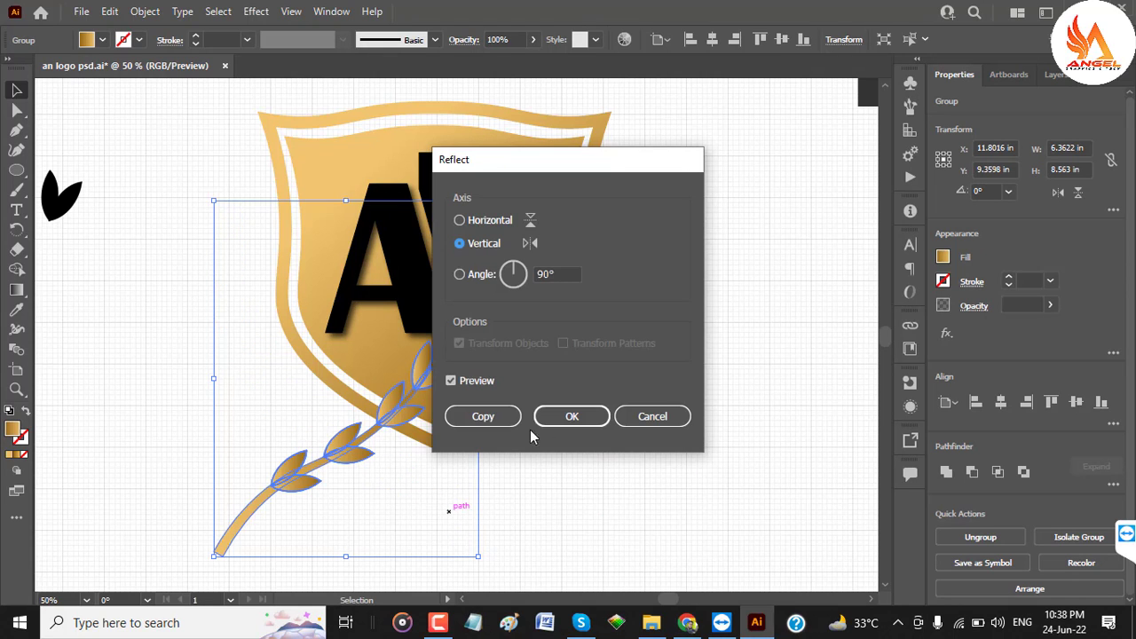
left_click(478, 416)
Move the mirrored branch horizontally to the shield's right side at X about 16.11 in, crossing the stems below the shield's tip
key("shift+Right")
key("shift+Right")
key("shift+Right")
key("shift+Right")
key("shift+Right")
key("shift+Right")
key("shift+Right")
key("shift+Right")
key("shift+Right")
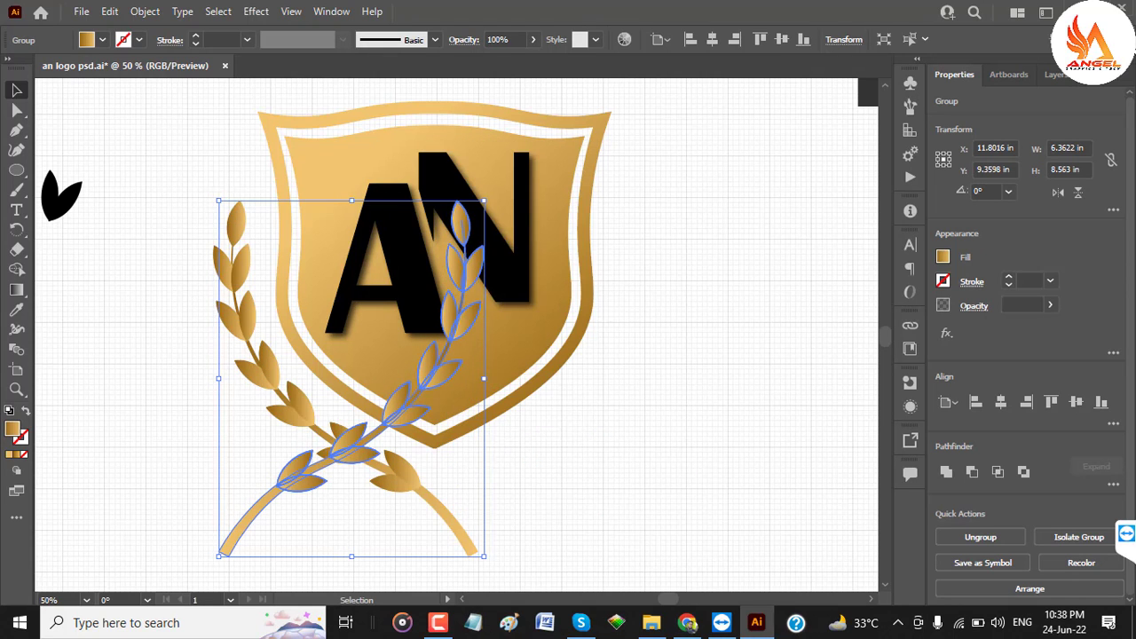
key("shift+Right")
key("shift+Right")
key("shift+Right")
key("shift+Right")
key("shift+Right")
key("shift+Right")
key("shift+Right")
key("shift+Right")
key("shift+Right")
key("shift+Right")
key("shift+Right")
key("shift+Right")
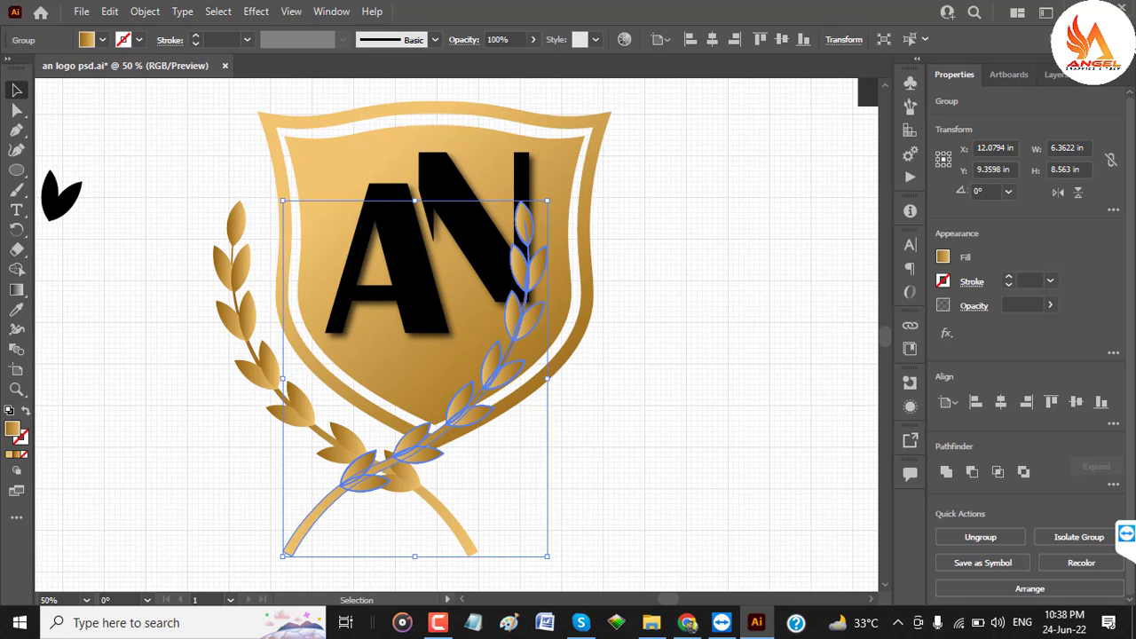
key("shift+Right")
key("shift+Right")
key("shift+Right")
key("shift+Right")
key("shift+Right")
key("shift+Right")
key("shift+Right")
key("shift+Right")
key("shift+Right")
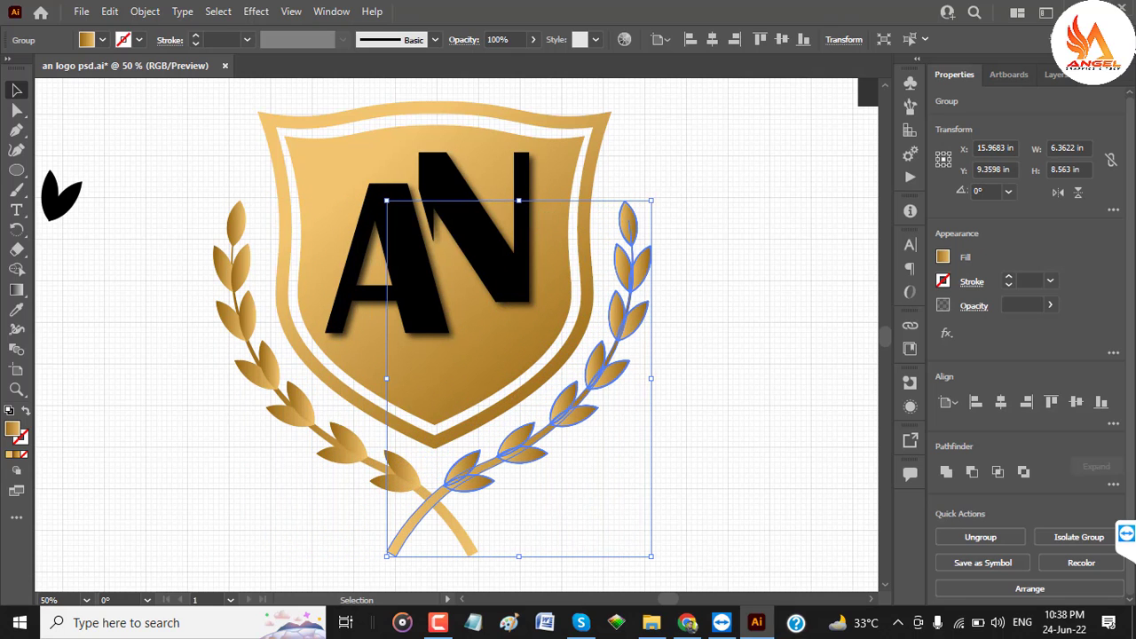
key("shift+Right")
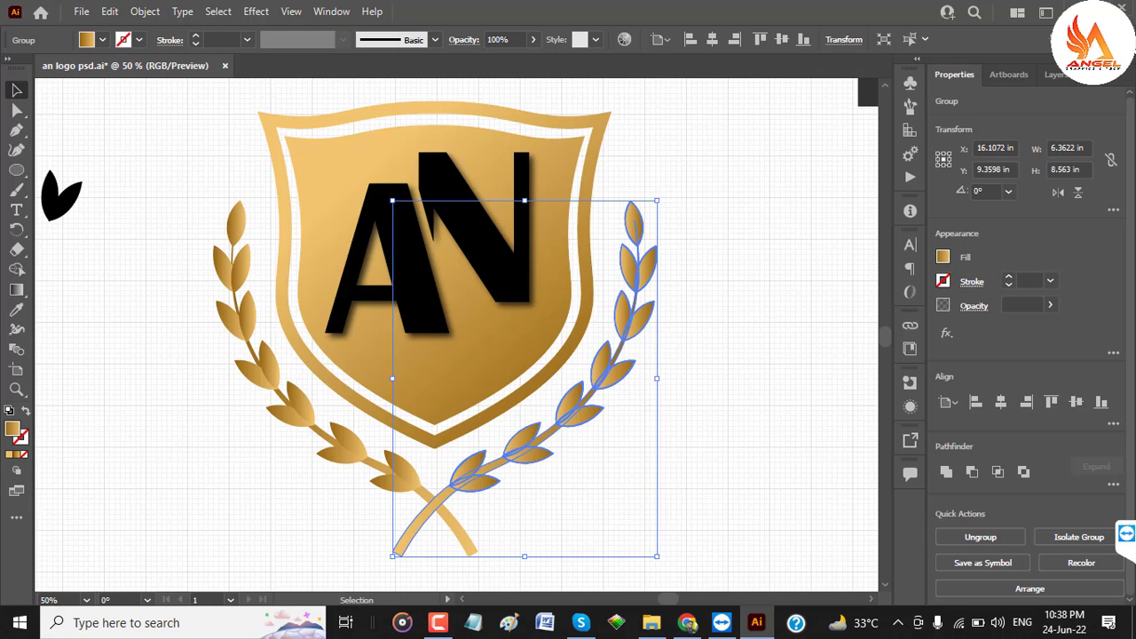
left_click(149, 413)
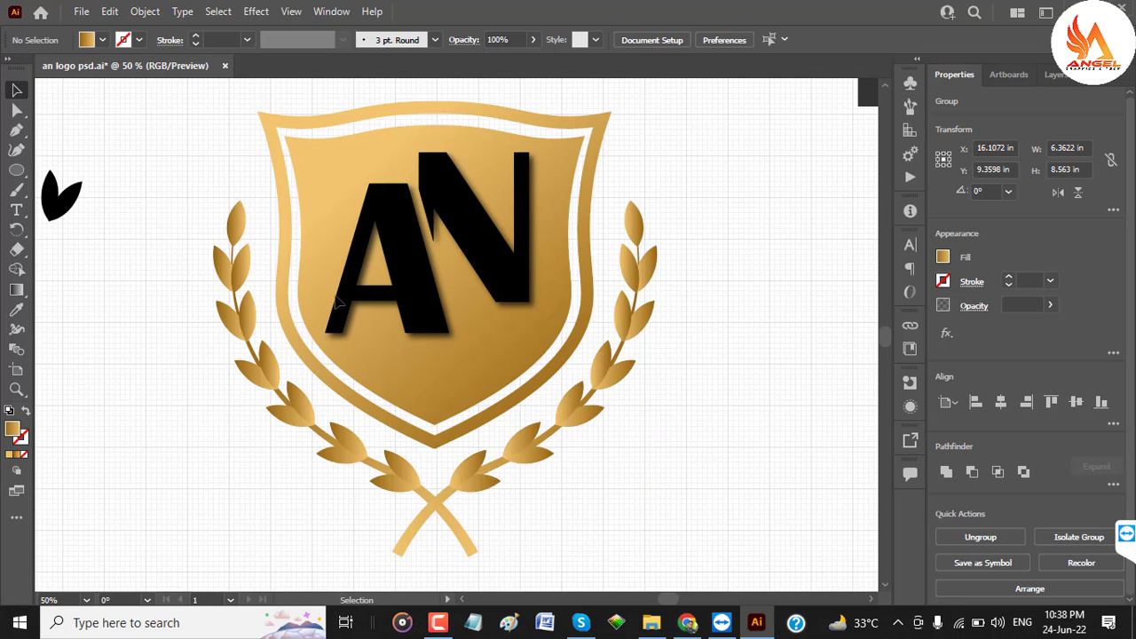
Group the shield, the AN letters and both laurel branches into one object and deselect it
scroll(373, 282, "down", 2)
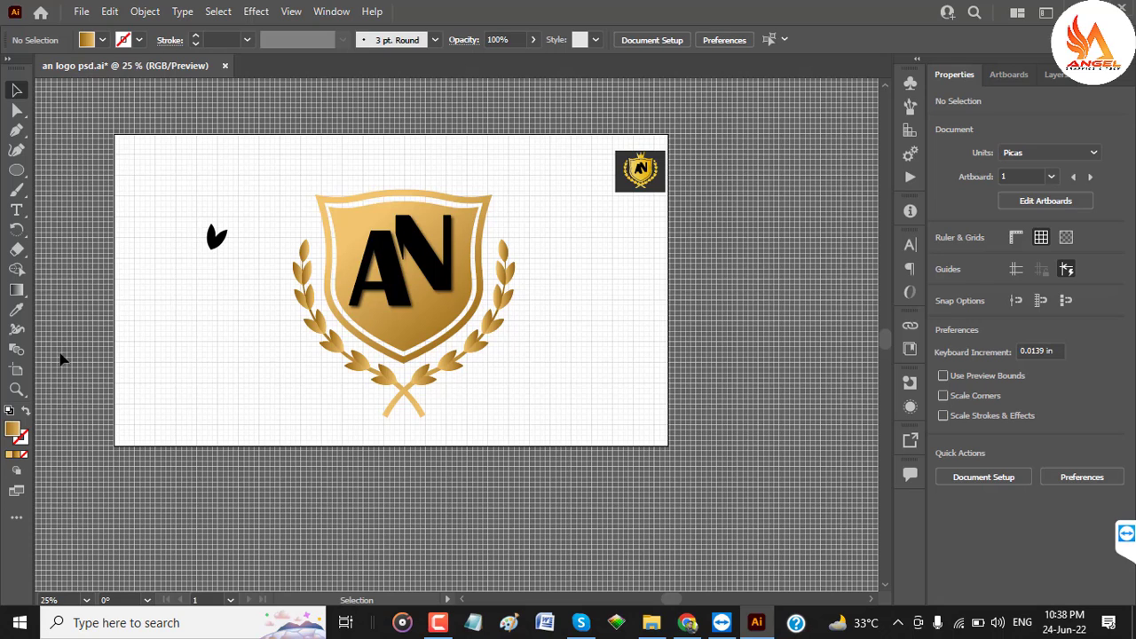
left_click_drag(259, 171, 568, 433)
key("ctrl+g")
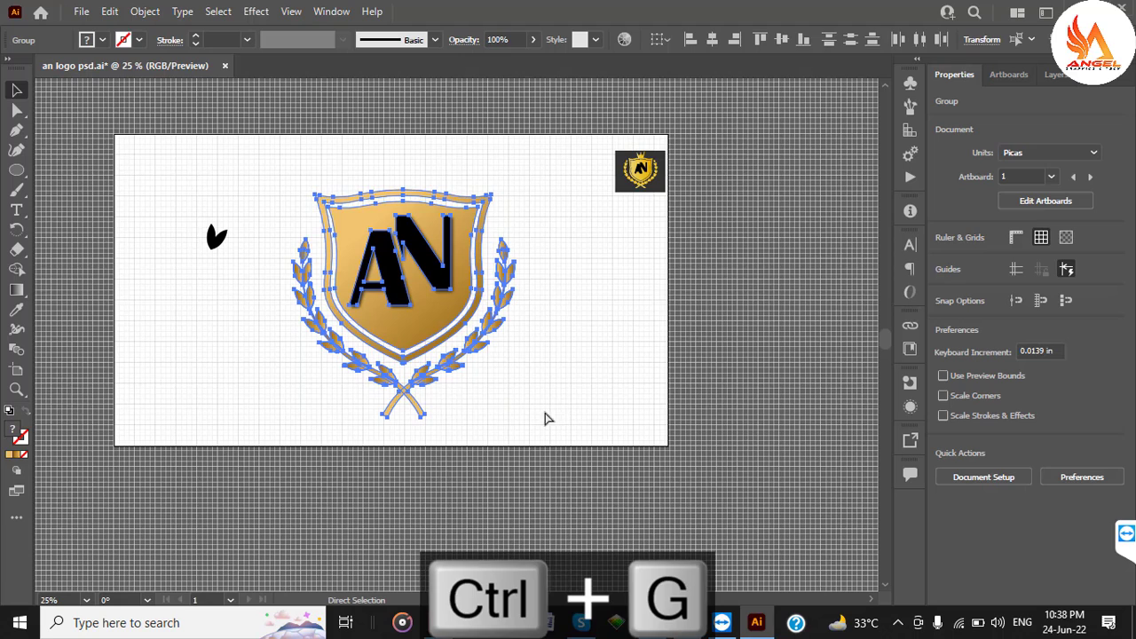
left_click(46, 340)
Delete the spare black leaf pair and move the grouped logo to the left half of the artboard
left_click_drag(192, 212, 252, 330)
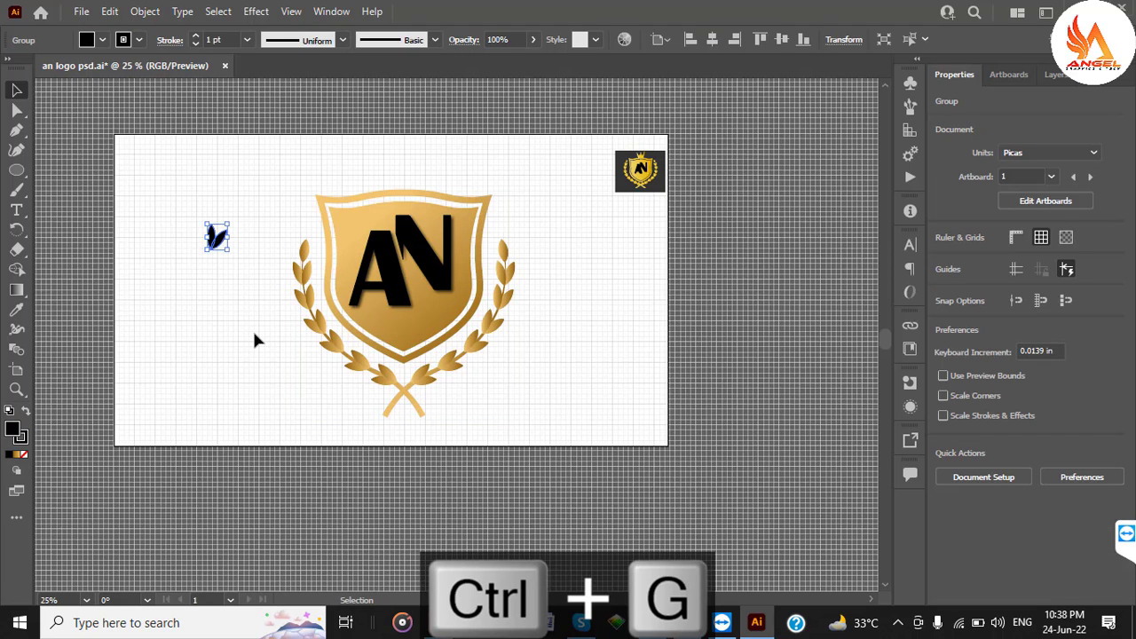
key("Delete")
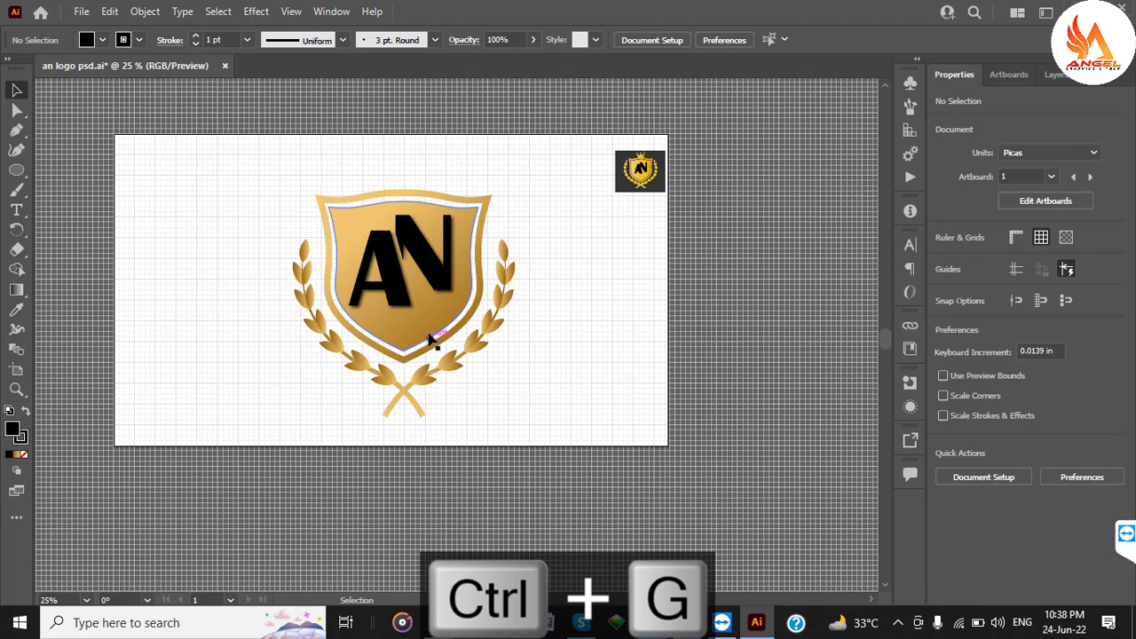
left_click_drag(429, 321, 318, 329)
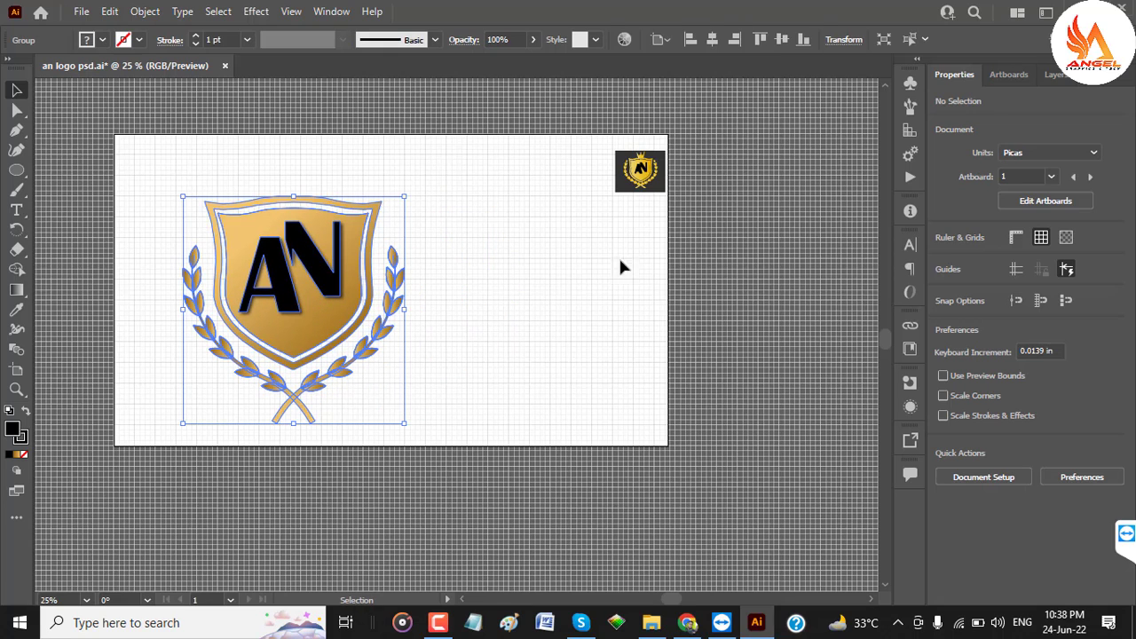
left_click(423, 380)
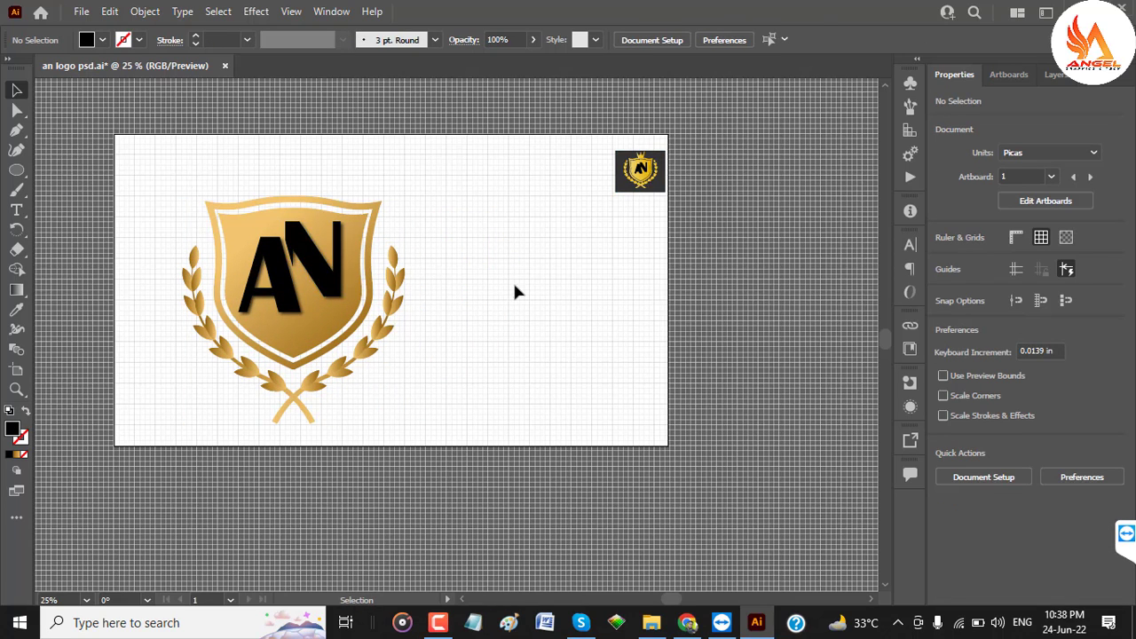
Draw a black square of about 1.94 in in the empty area to the right of the logo
left_click(23, 173)
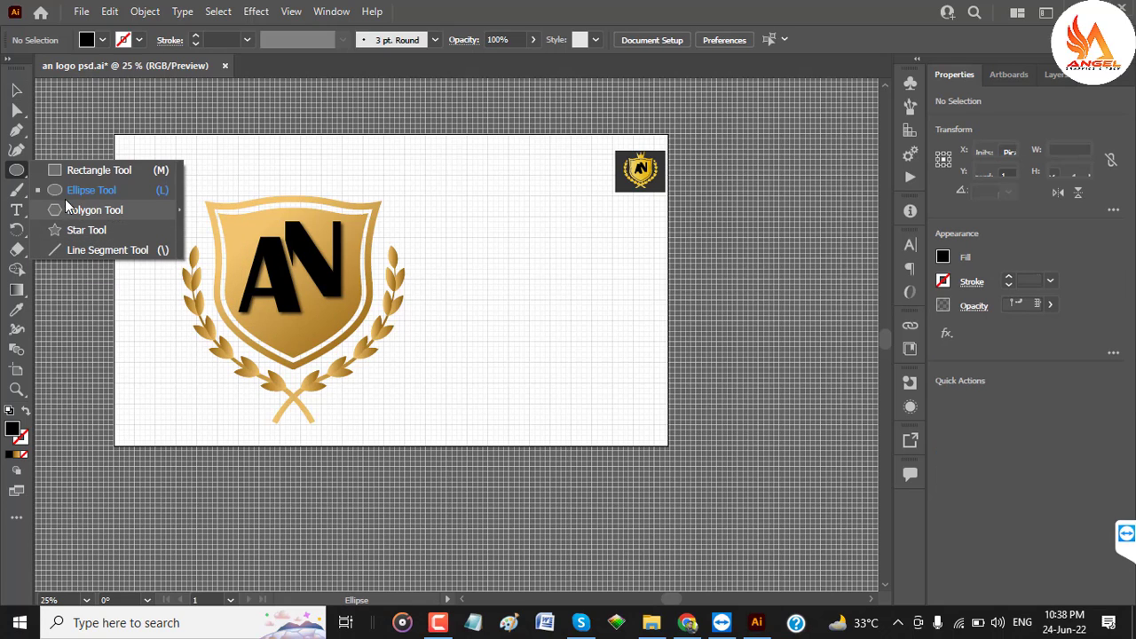
left_click(75, 170)
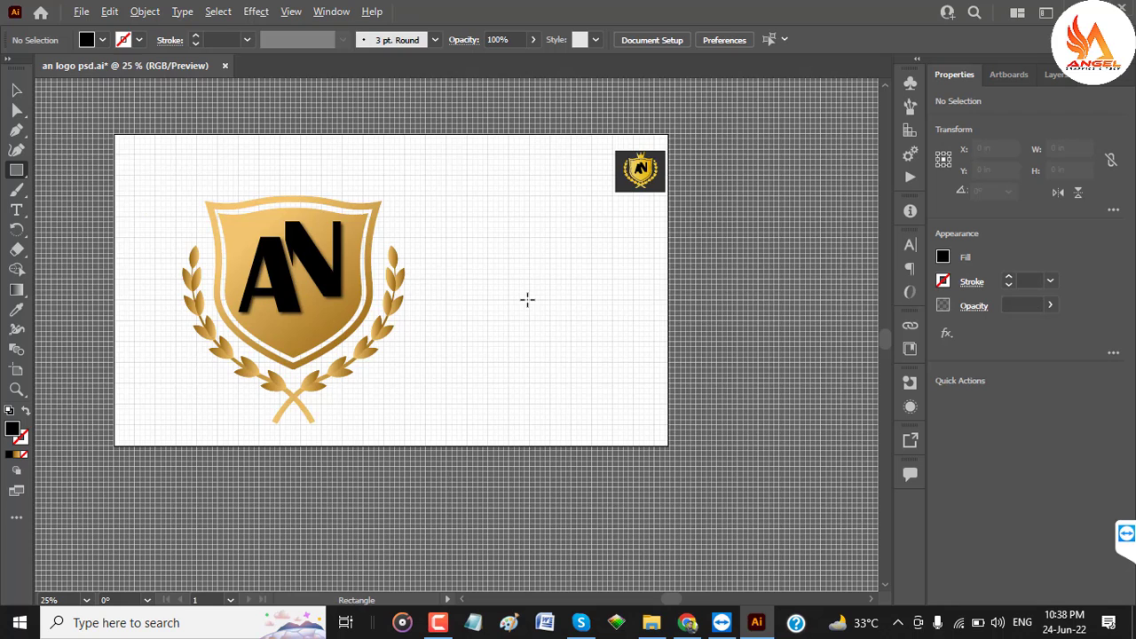
scroll(527, 299, "up", 2)
mouse_move(492, 302)
left_mouse_down()
mouse_move(536, 333)
mouse_move(553, 380)
mouse_move(572, 384)
left_mouse_up()
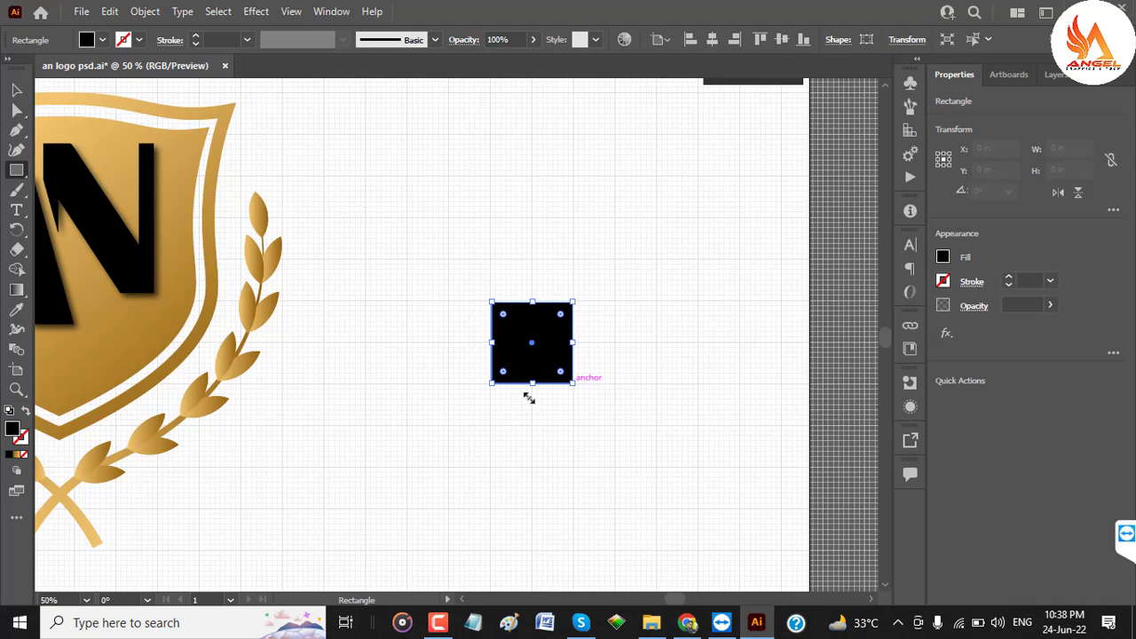
Pull the square's two upper corners outward with the Curvature tool to form a trapezoid about 3.07 in wide
left_click(20, 152)
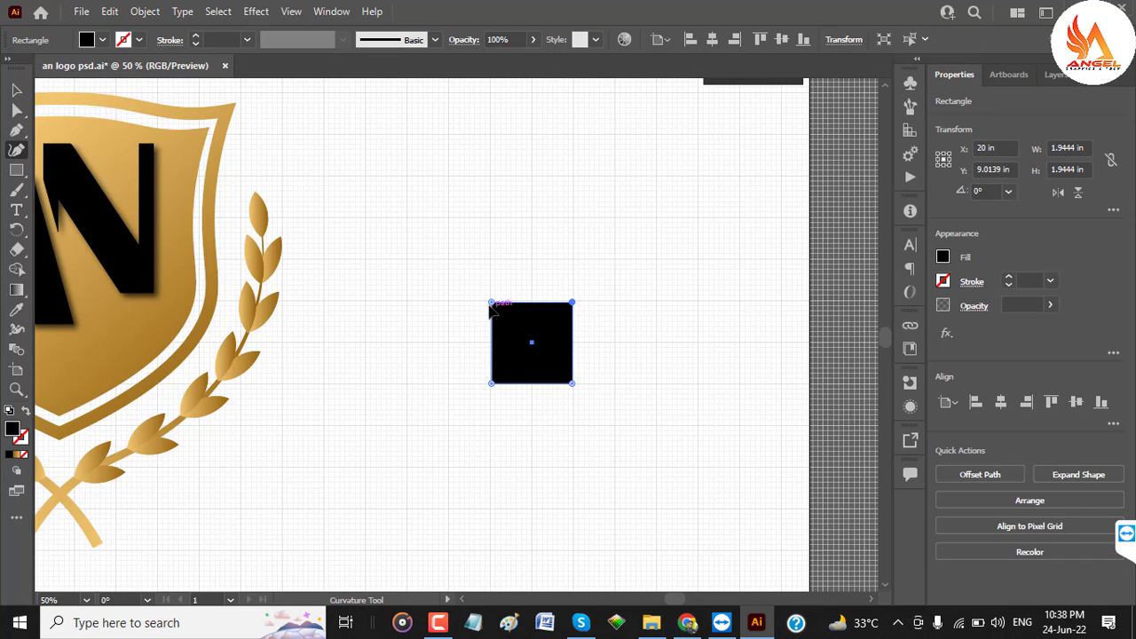
left_click_drag(491, 304, 468, 302)
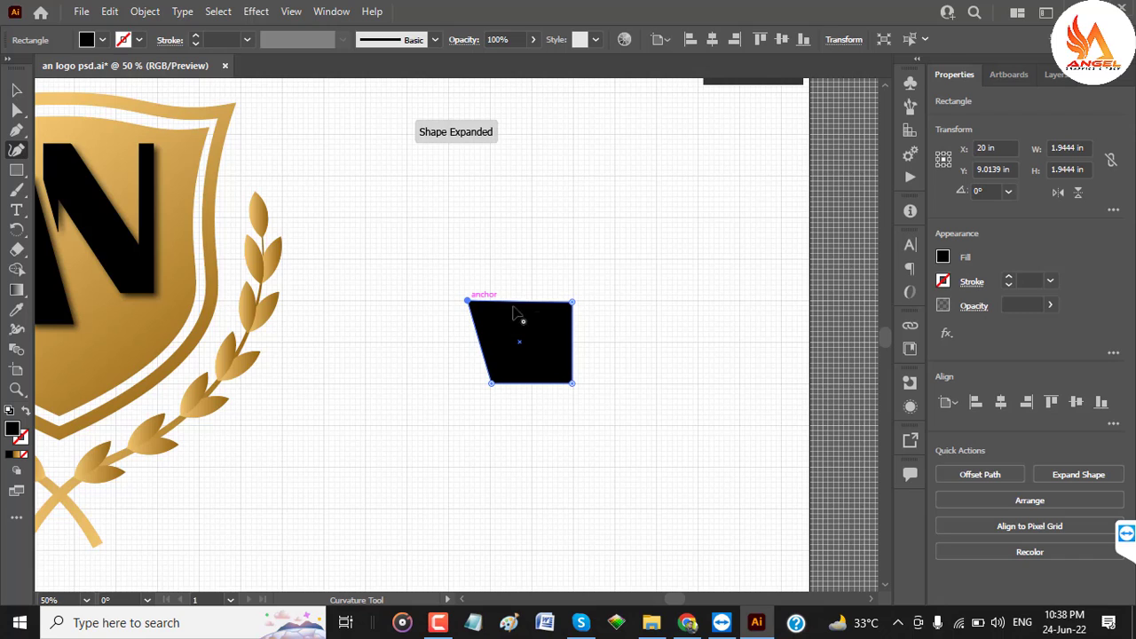
left_click_drag(573, 303, 594, 302)
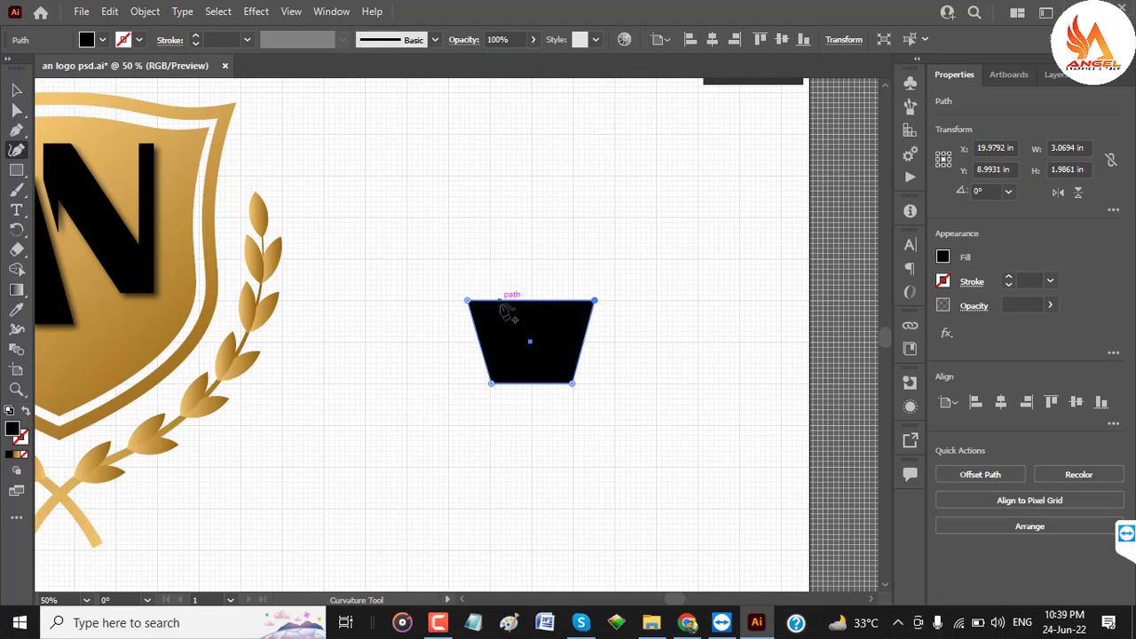
left_click(502, 305)
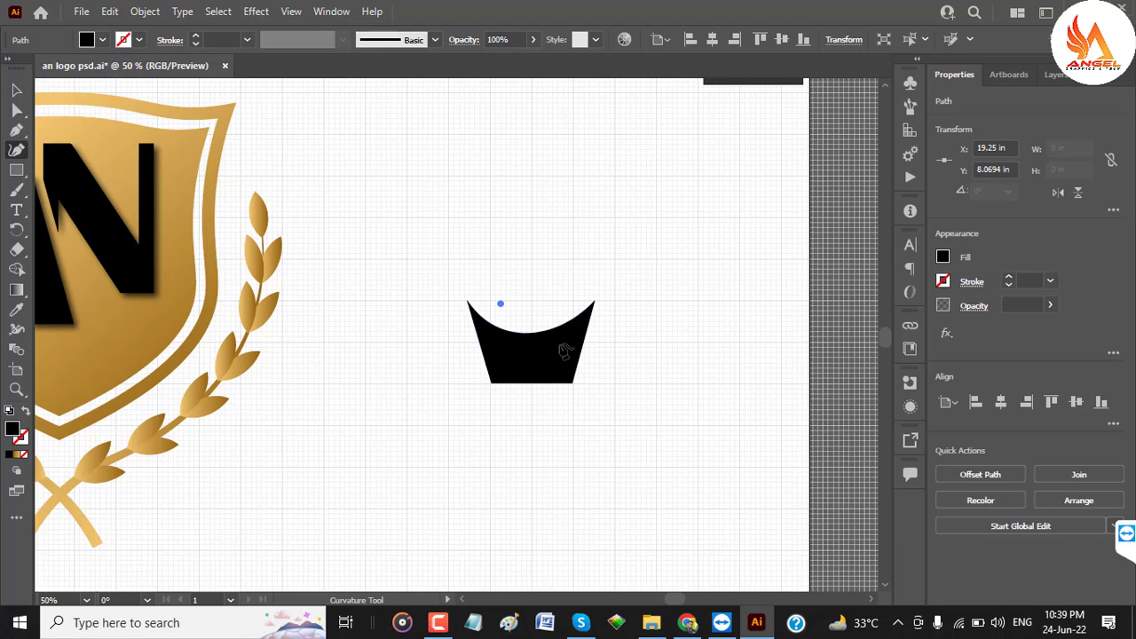
key("ctrl+z")
key("ctrl+z")
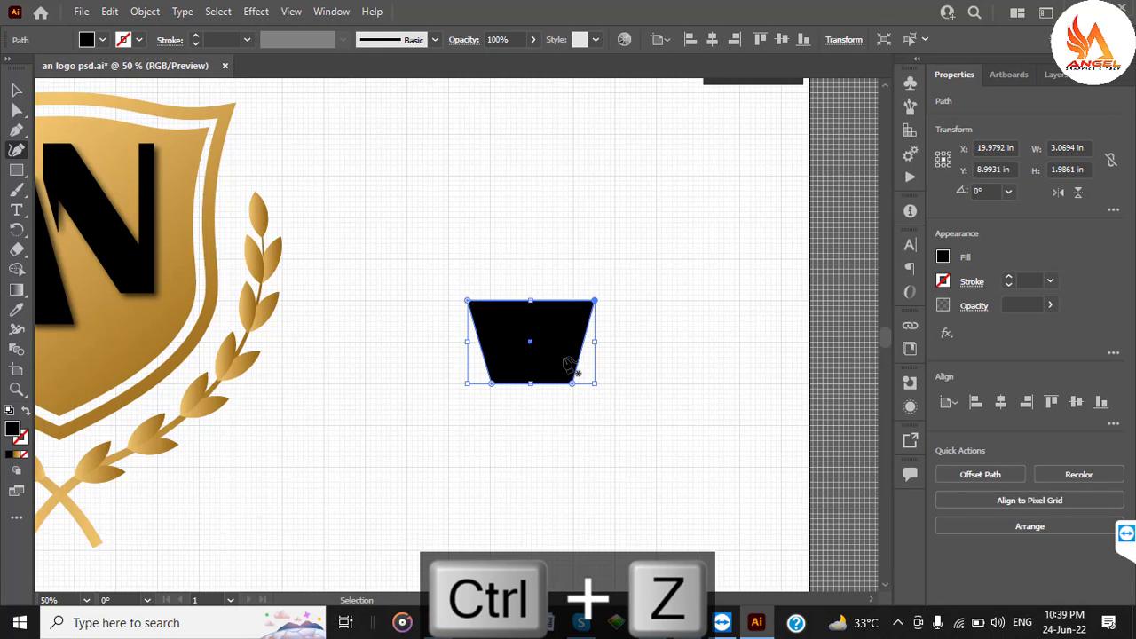
left_click_drag(531, 301, 530, 354)
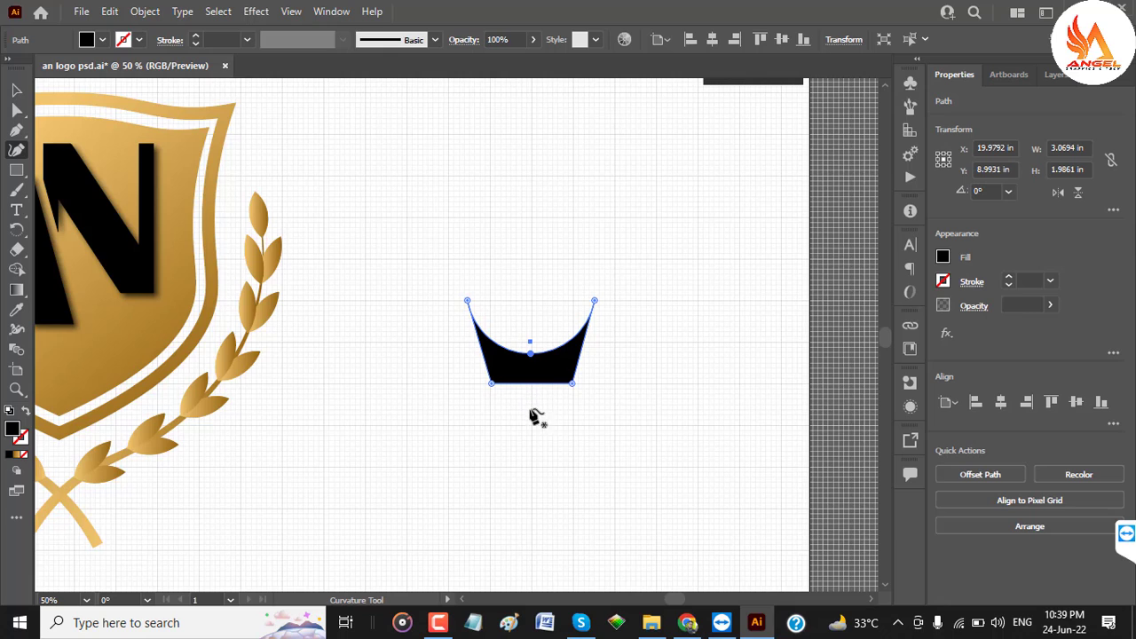
left_click(525, 426)
key("ctrl+z")
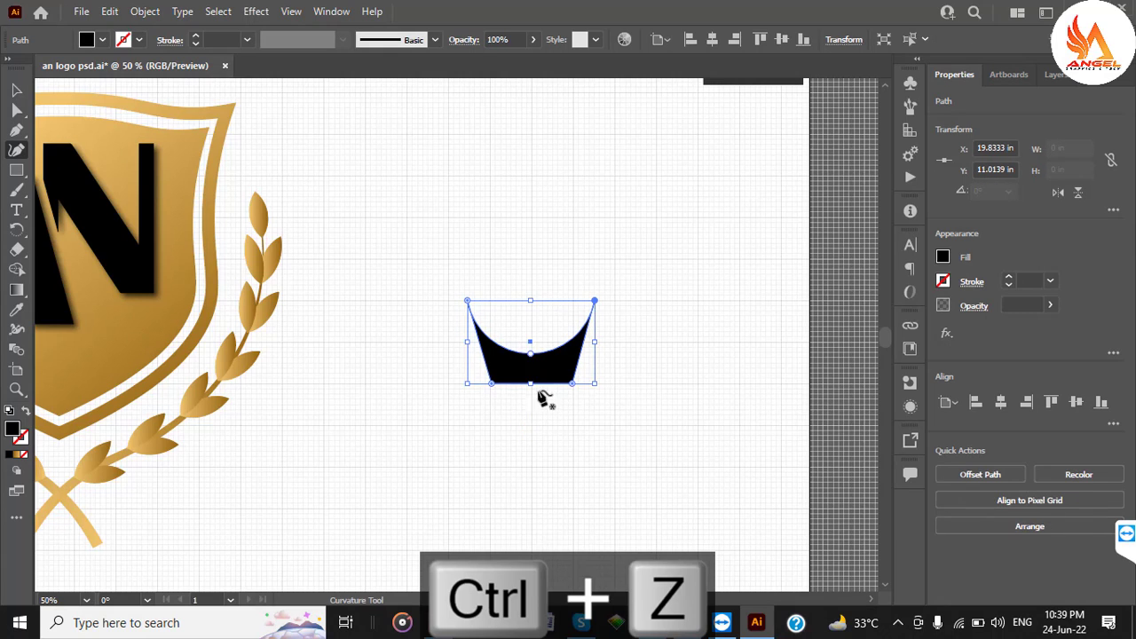
key("ctrl+z")
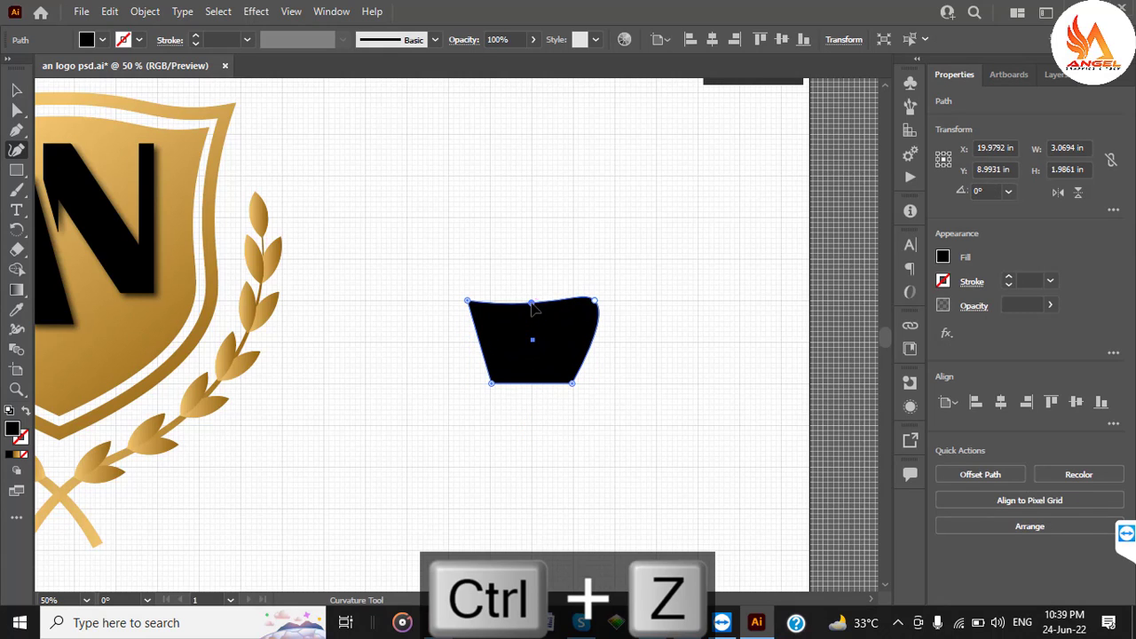
Curve the trapezoid's top edge into two dips with a middle peak and sharpen the middle and right peaks using the Curvature tool
left_click_drag(531, 304, 507, 355)
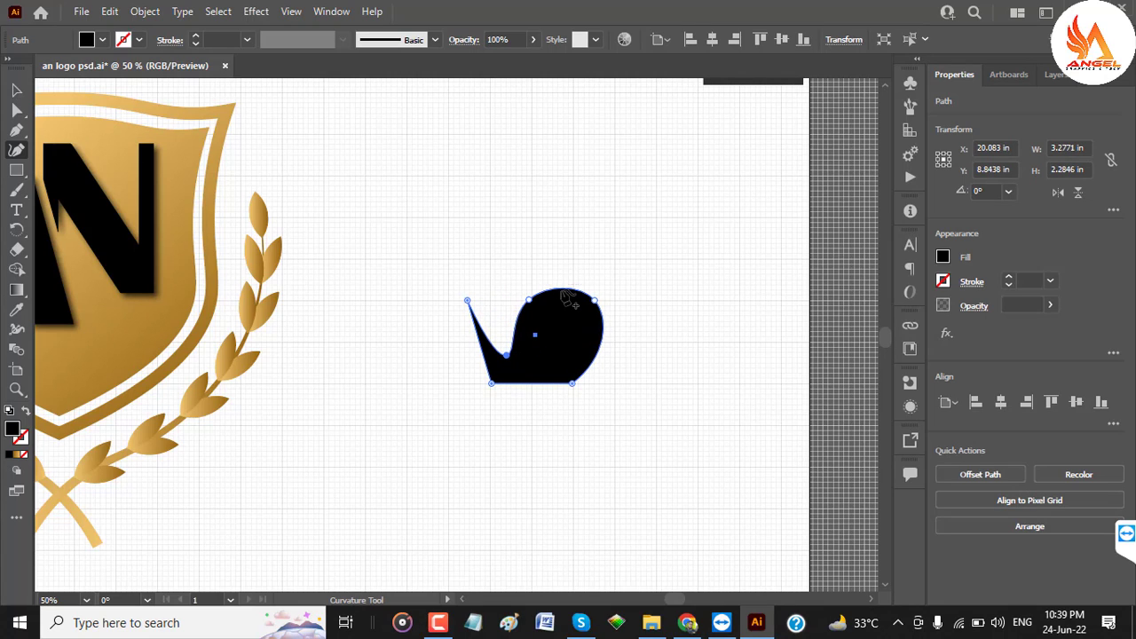
left_click_drag(568, 291, 553, 355)
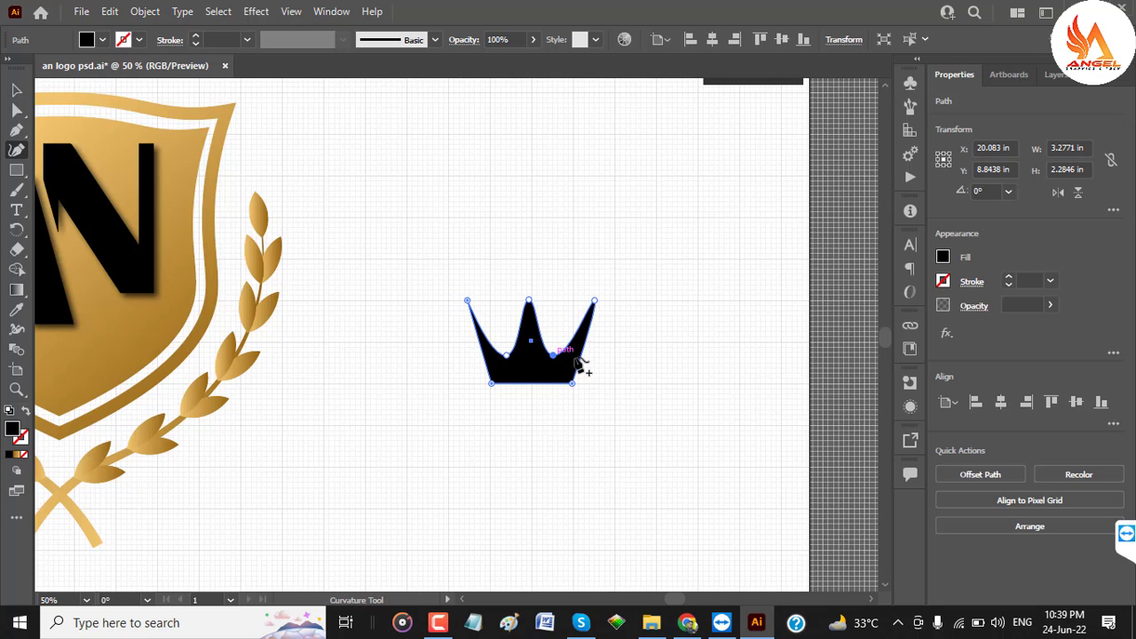
scroll(594, 345, "up", 3)
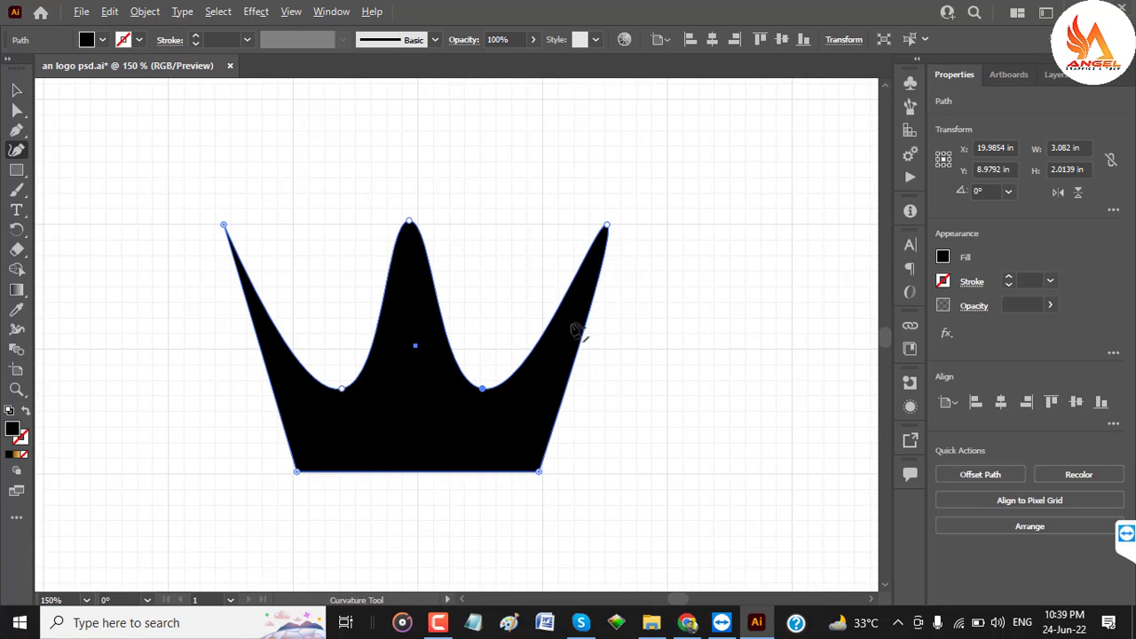
left_click_drag(572, 285, 577, 294)
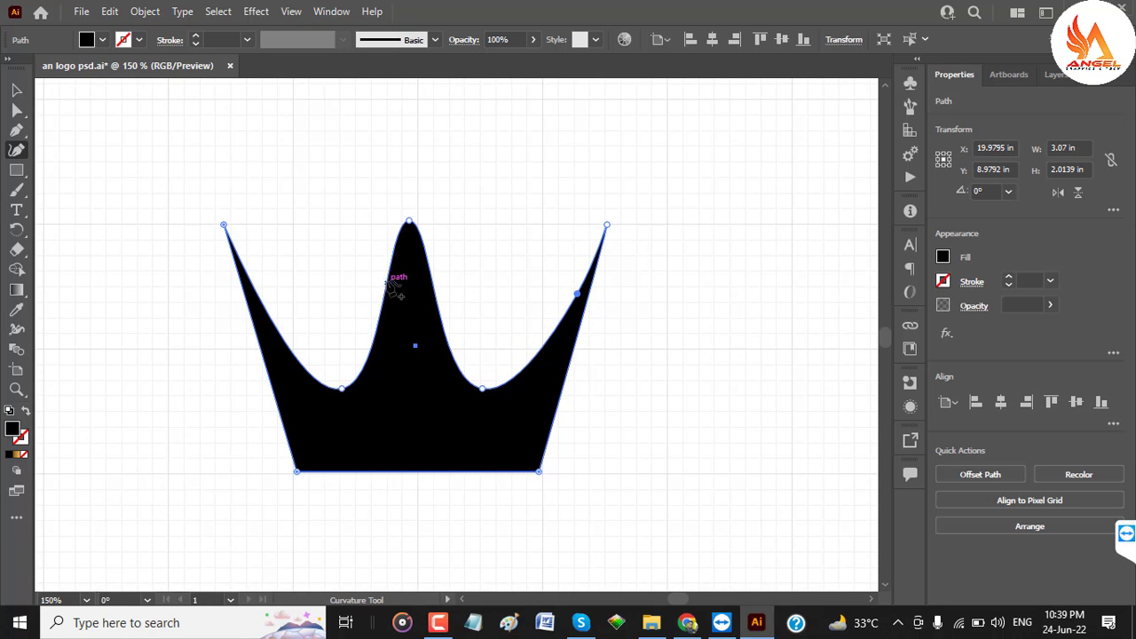
left_click_drag(388, 283, 419, 288)
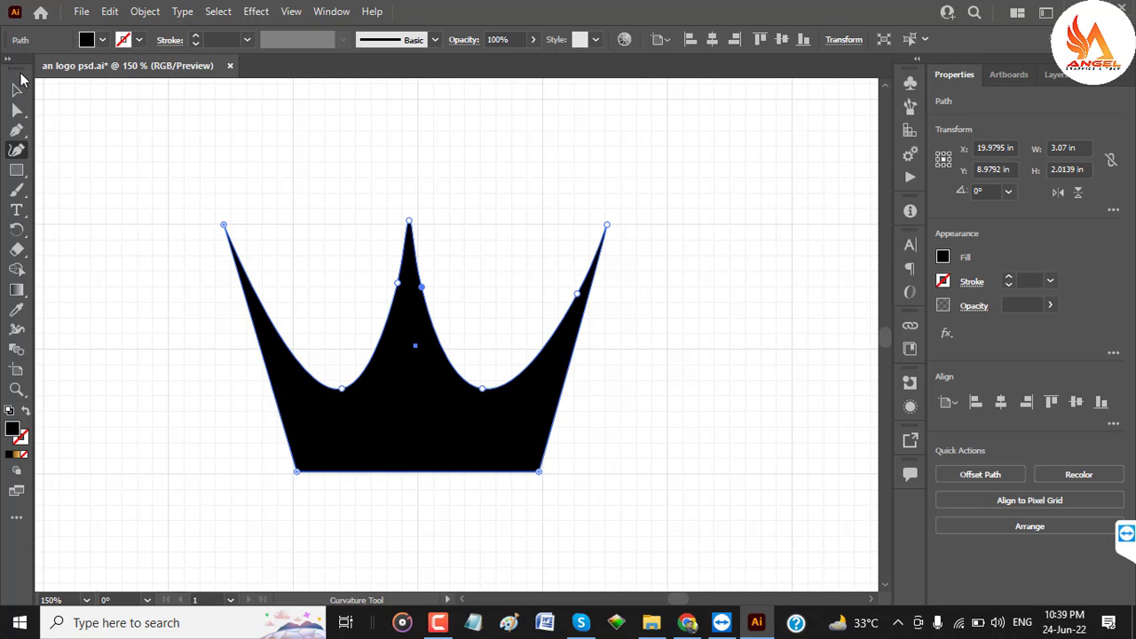
left_click(18, 89)
left_click(75, 281)
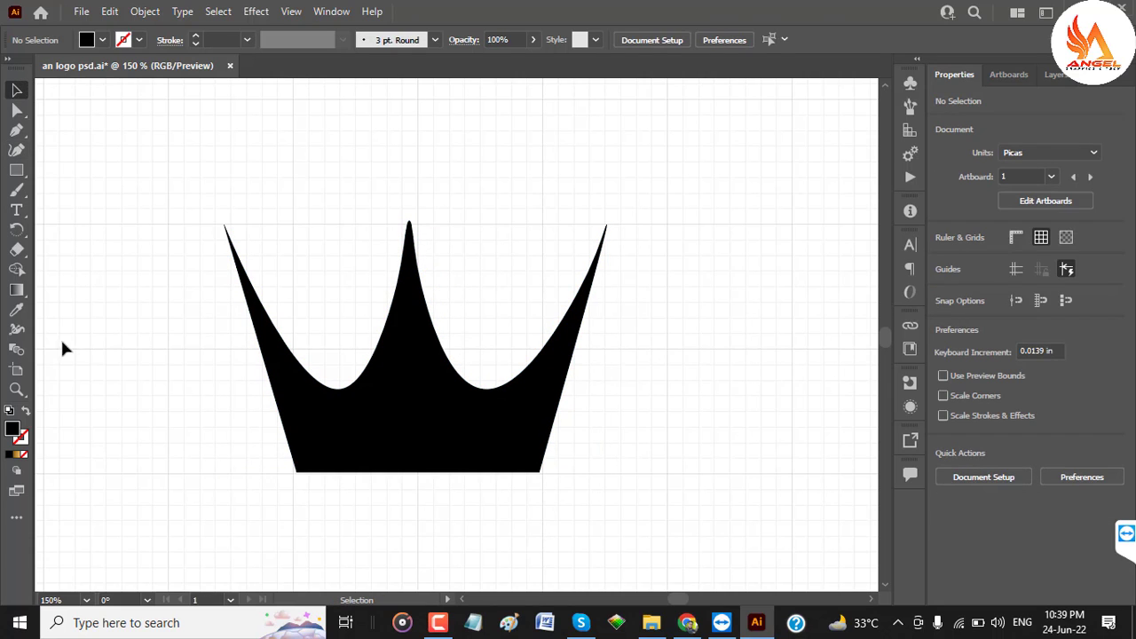
Draw a black circle about 0.29 in wide on the tip of the crown's left peak
left_click(18, 175)
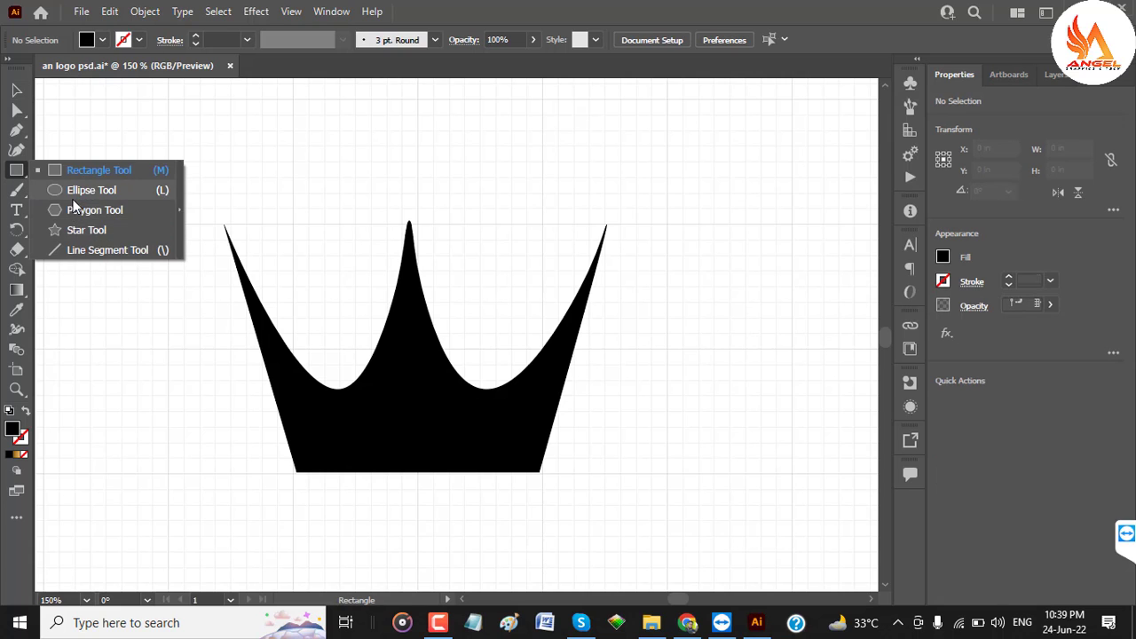
left_click(71, 186)
left_click_drag(122, 264, 233, 227)
key("v")
left_click(87, 359)
left_click(184, 291)
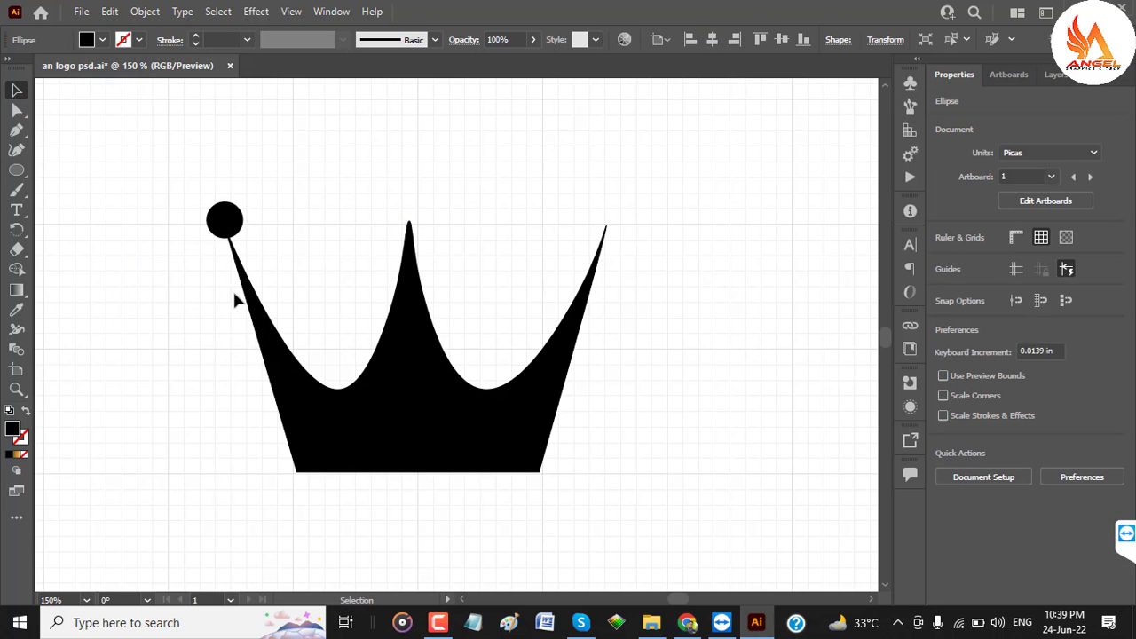
Duplicate the left peak's circle across and nudge the copy until it is centred on the crown's middle peak
left_click(231, 222)
key("shift+alt+Right")
key("shift+alt+Right")
key("shift+alt+Right")
key("shift+alt+Right")
key("shift+alt+Right")
key("shift+alt+Right")
key("shift+alt+Right")
key("shift+alt+Right")
key("shift+alt+Right")
key("shift+alt+Right")
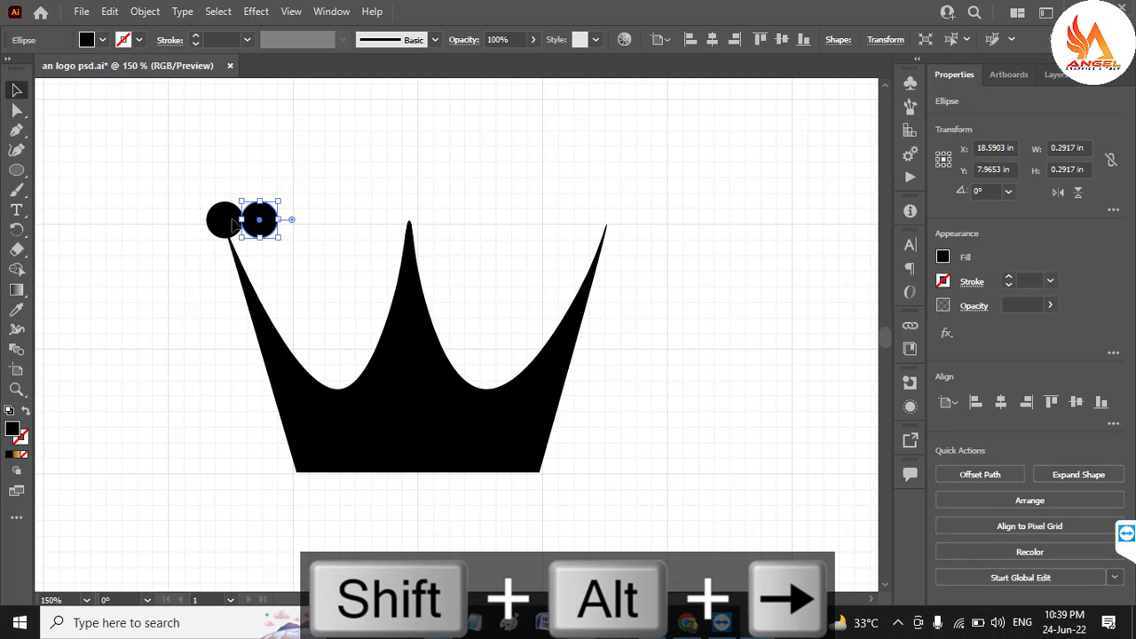
key("shift+alt+Right")
key("shift+alt+Right")
key("shift+alt+Right")
key("shift+alt+Right")
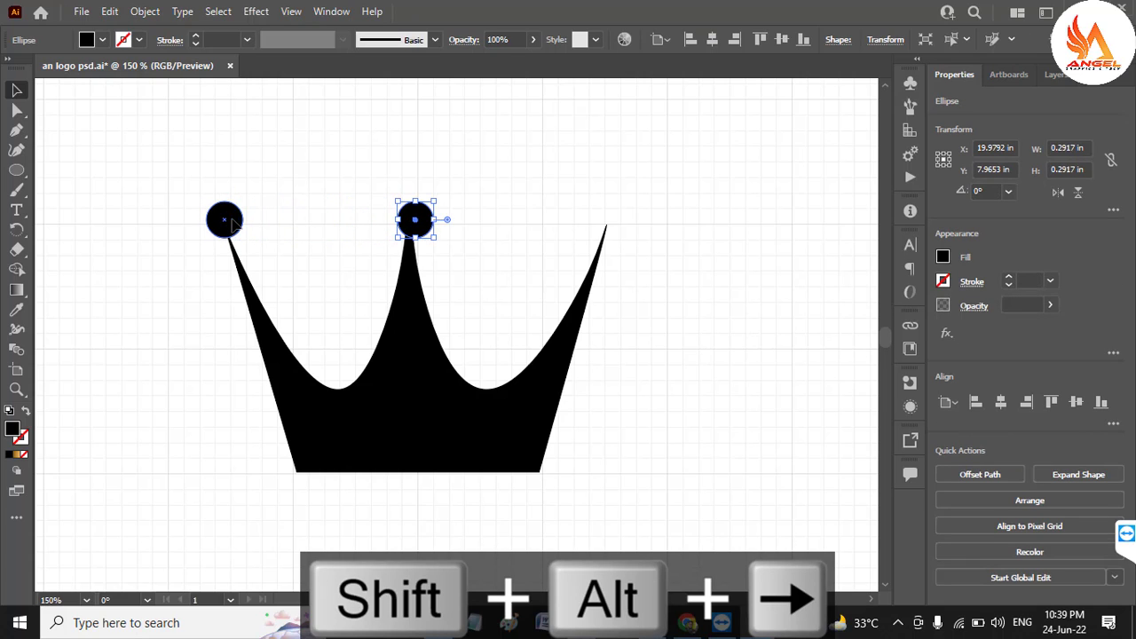
key("shift+Left")
key("Right")
key("Right")
key("Right")
key("Right")
key("Right")
key("Right")
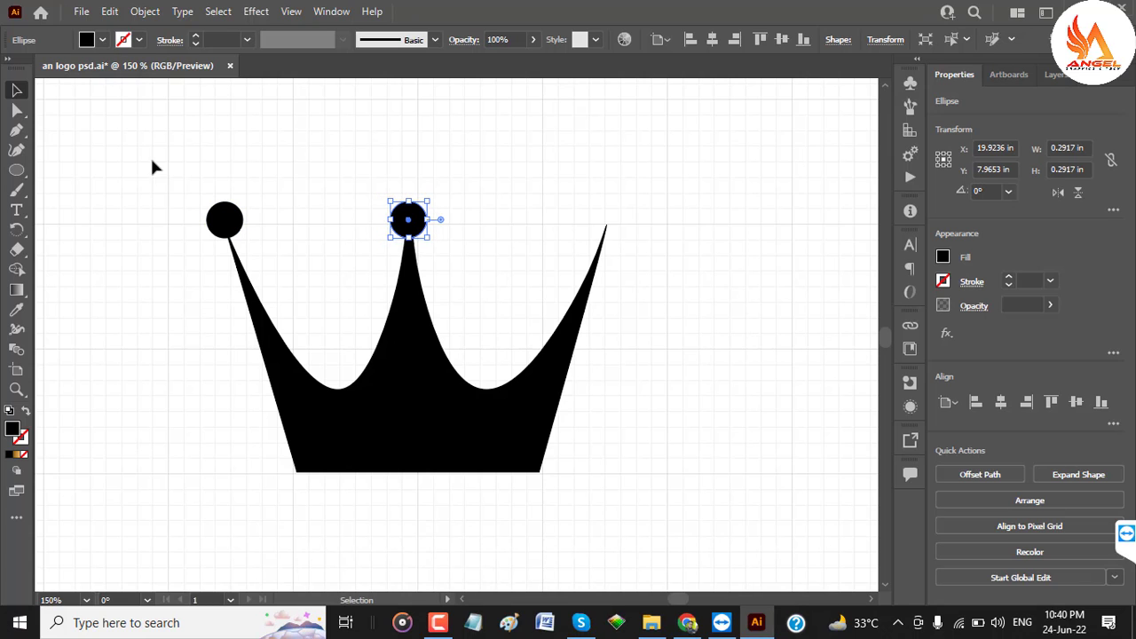
left_click(172, 402)
Duplicate the middle circle across and nudge the copy until it sits on the tip of the crown's right peak
left_click(413, 224)
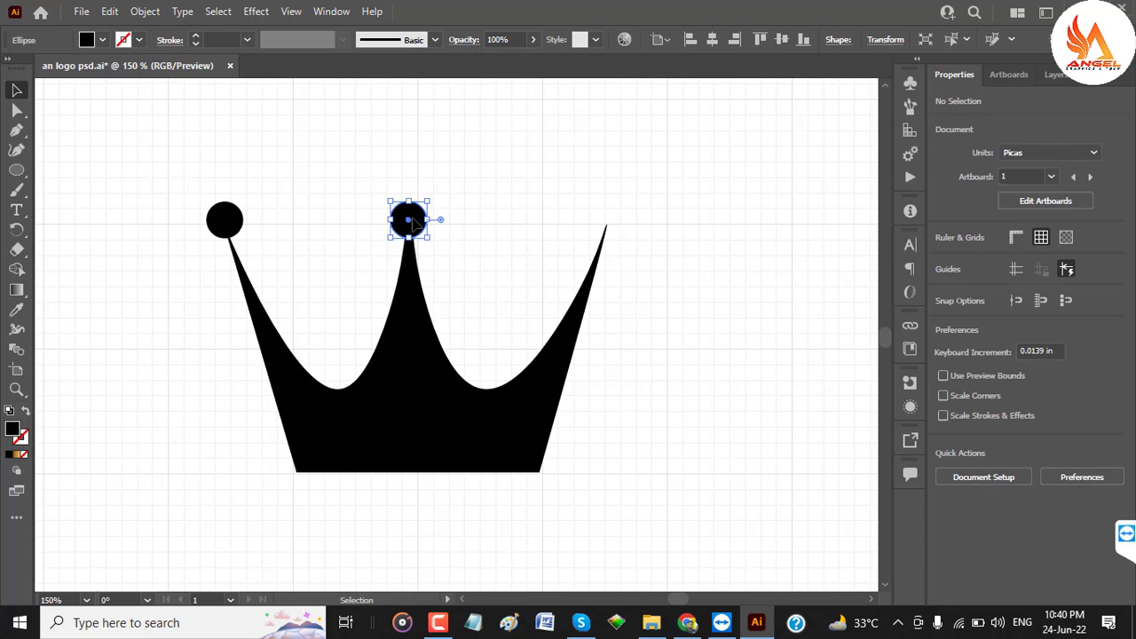
key("shift+alt+Right")
key("shift+alt+Right")
key("shift+alt+Right")
key("shift+alt+Right")
key("shift+alt+Right")
key("shift+alt+Right")
key("shift+alt+Right")
key("shift+alt+Right")
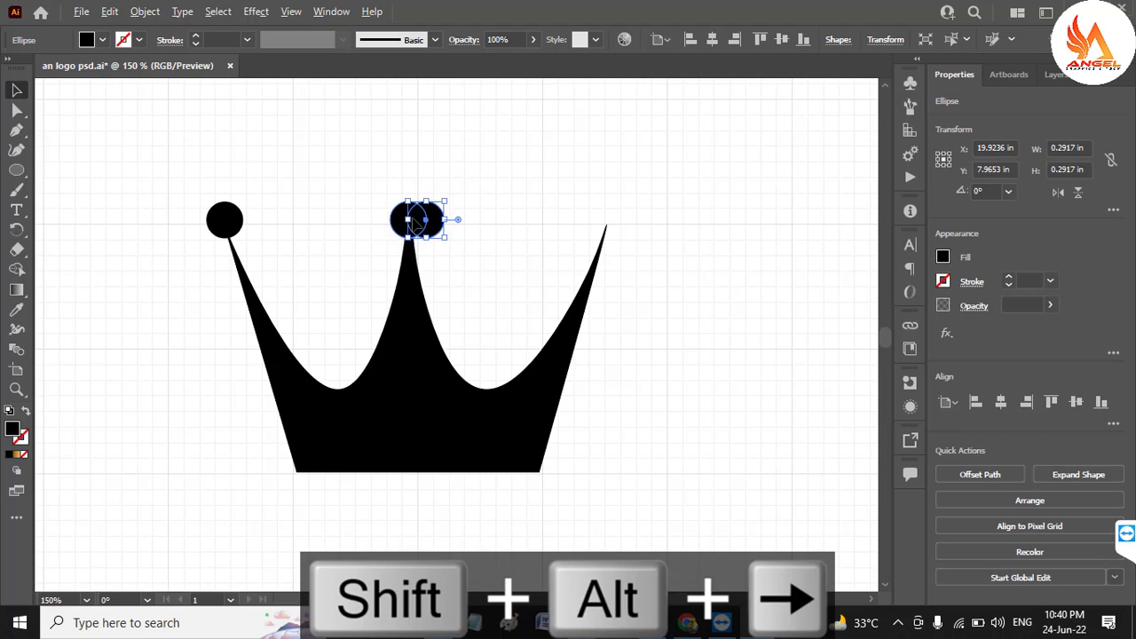
key("shift+alt+Right")
key("shift+alt+Right")
key("shift+alt+Right")
key("shift+alt+Right")
key("shift+alt+Right")
key("shift+alt+Right")
key("shift+alt+Right")
key("shift+alt+Right")
key("shift+alt+Right")
key("shift+alt+Right")
key("shift+alt+Right")
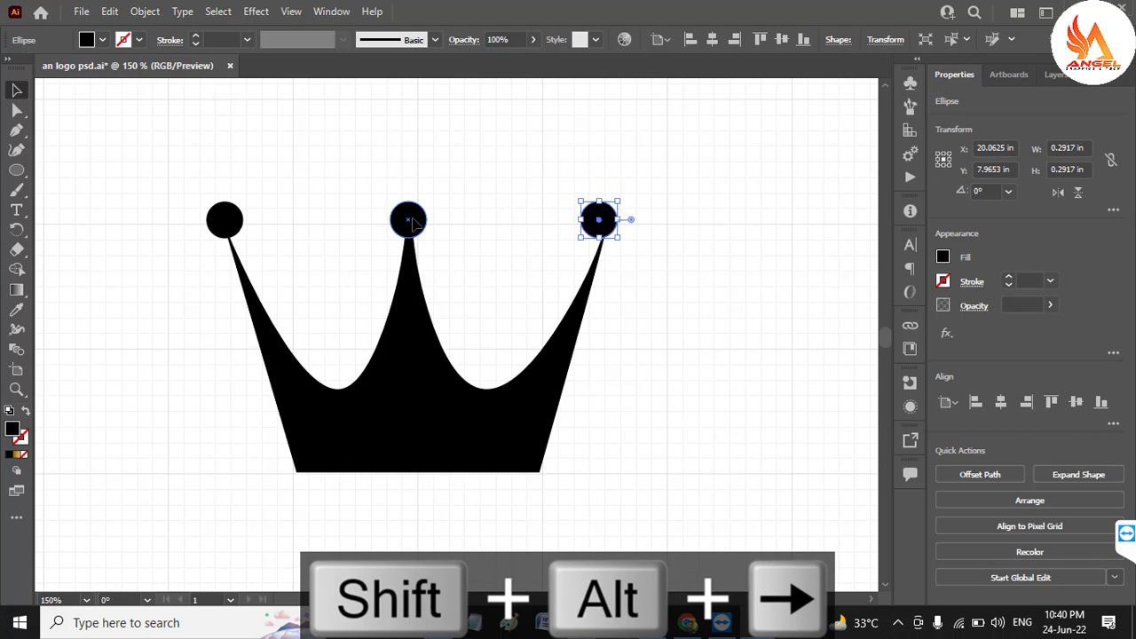
key("Left")
key("Left")
key("Left")
key("Left")
key("Left")
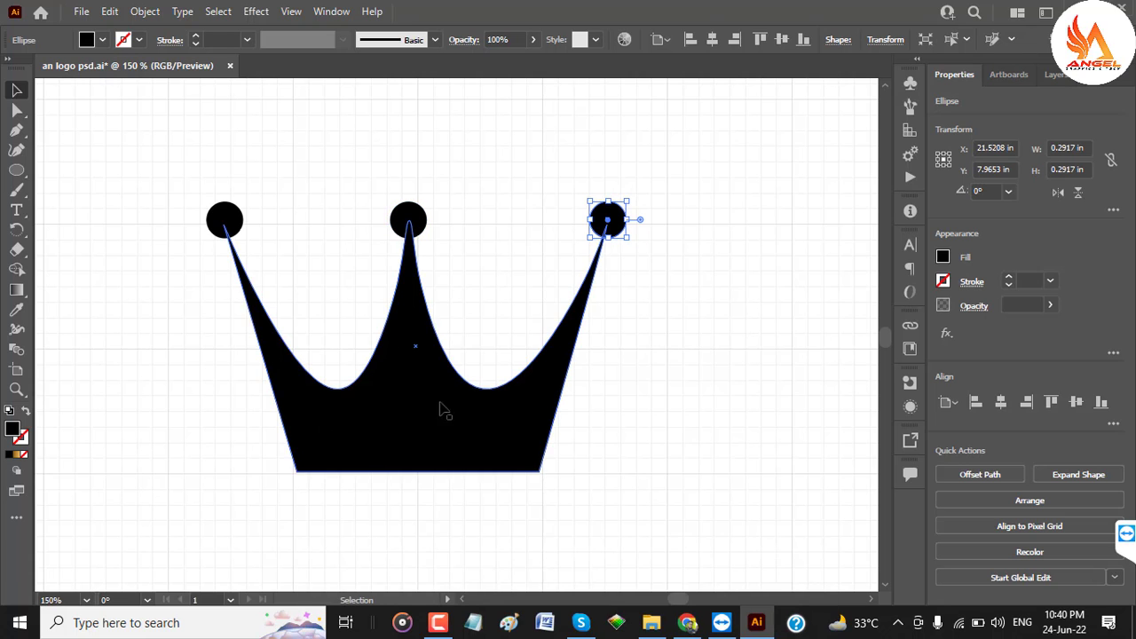
scroll(452, 403, "down", 1)
scroll(452, 404, "down", 1)
left_click(343, 497)
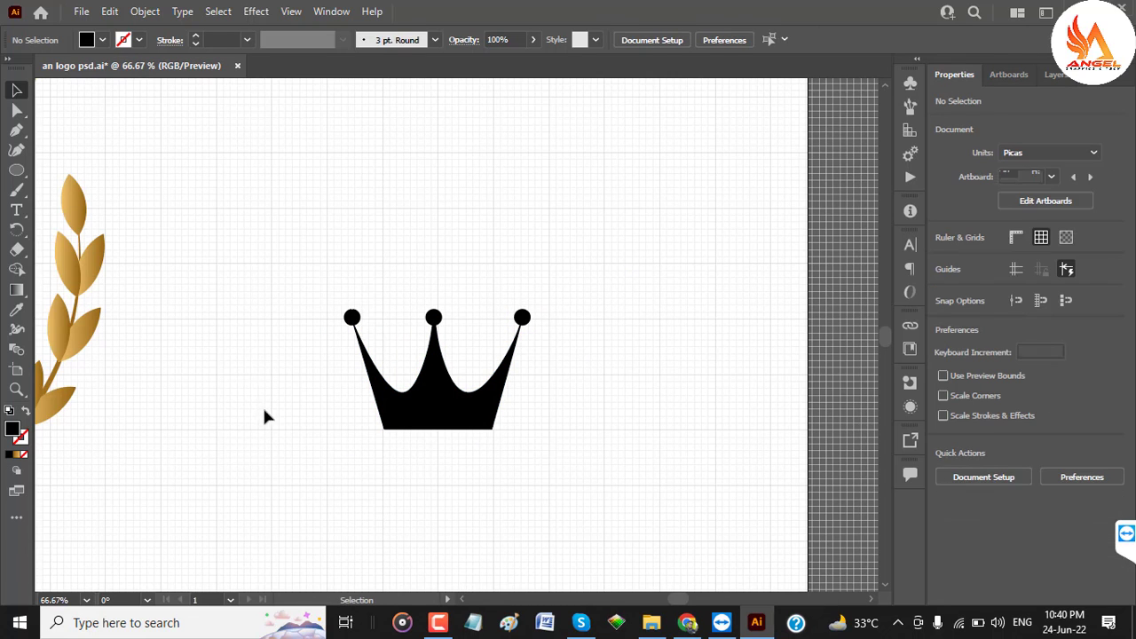
Bow the crown body's two straight sides outward with the Curvature tool
left_click_drag(324, 395, 612, 468)
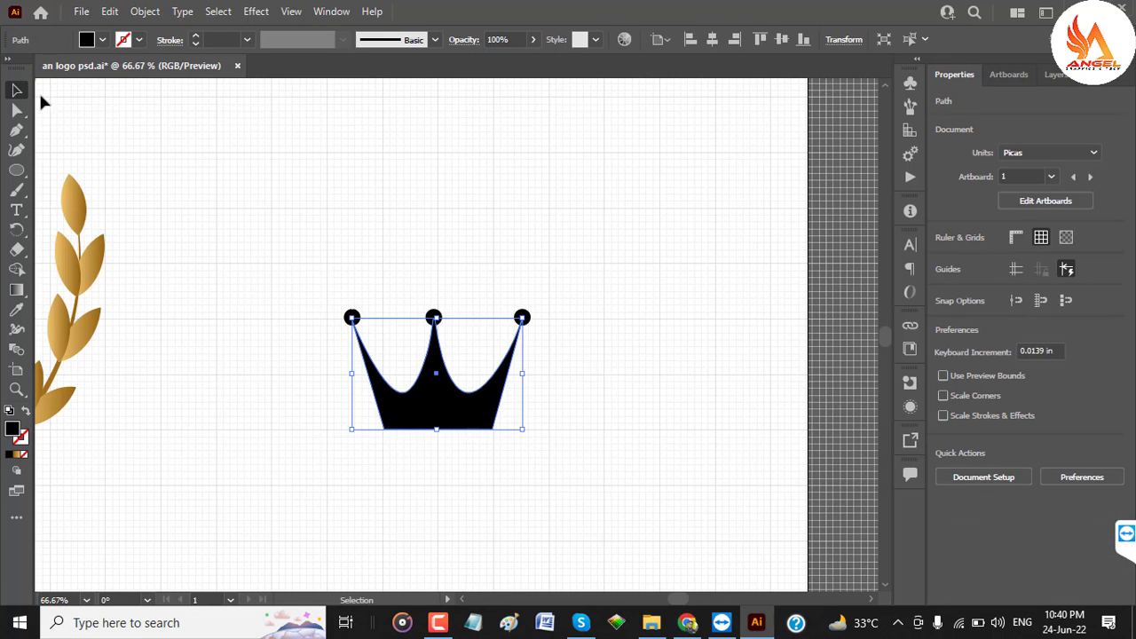
left_click(16, 150)
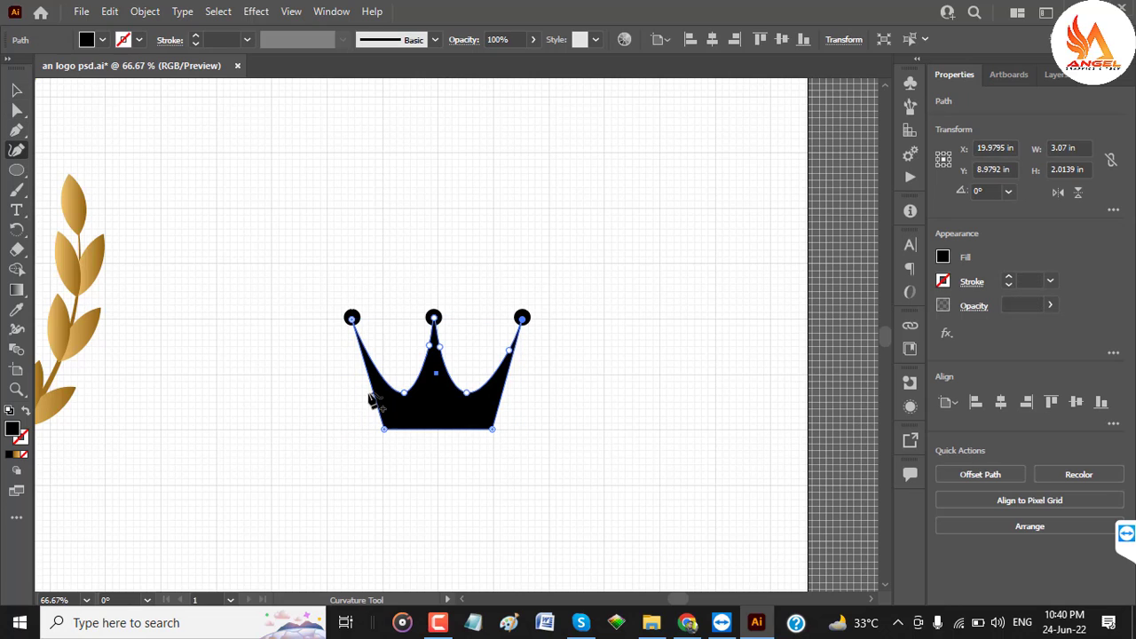
left_click_drag(373, 397, 373, 401)
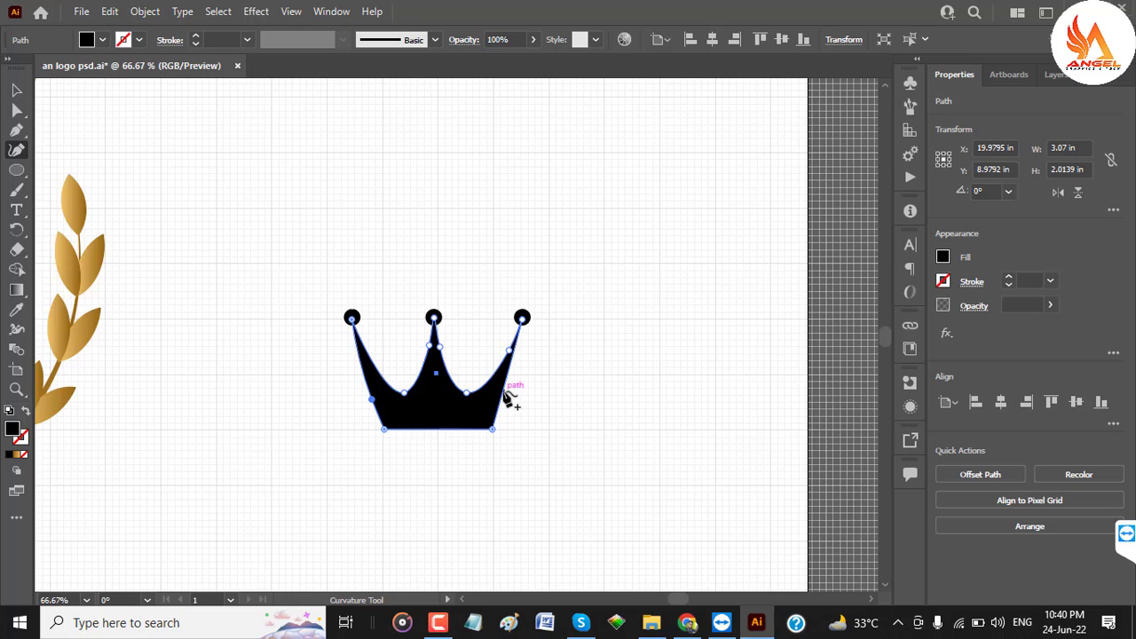
left_click(508, 395)
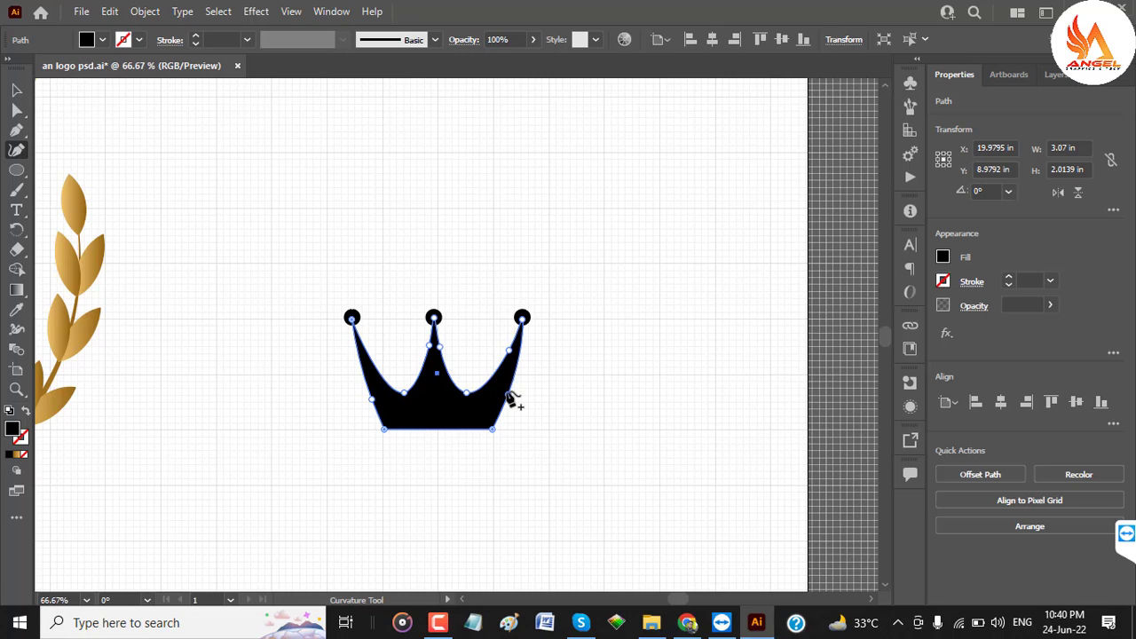
left_click_drag(509, 395, 515, 393)
left_click(16, 91)
left_click(315, 307)
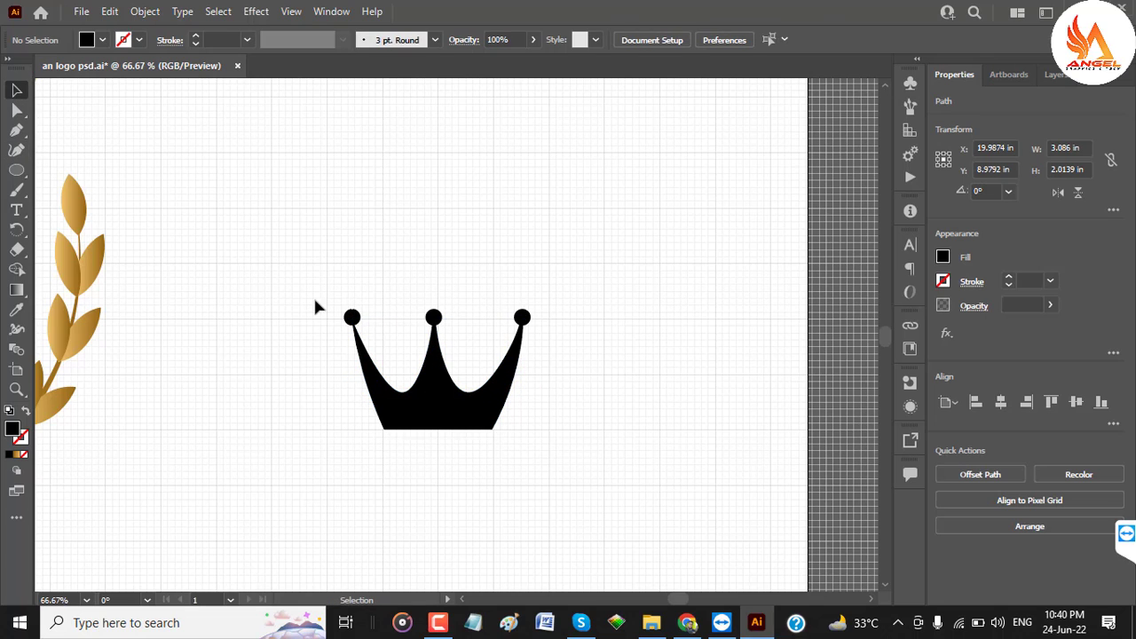
Stretch the crown body together with its middle circle upward to about 2.31 in tall, excluding the two outer circles
key("ctrl+a")
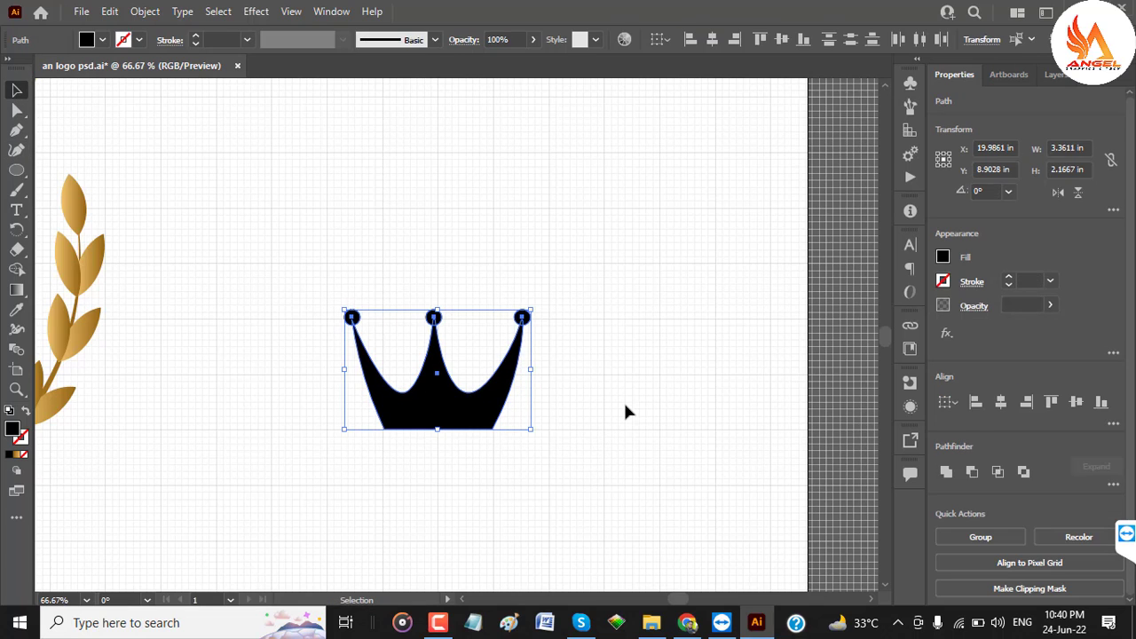
left_click(621, 401)
left_click(441, 317)
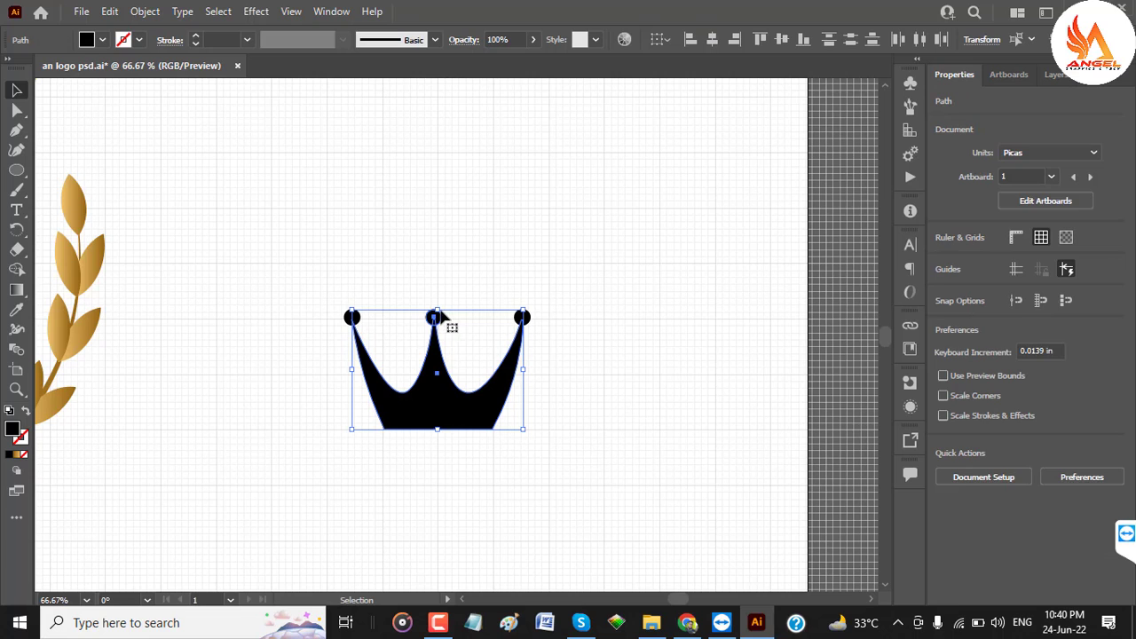
left_click_drag(436, 312, 436, 304)
left_click(571, 353)
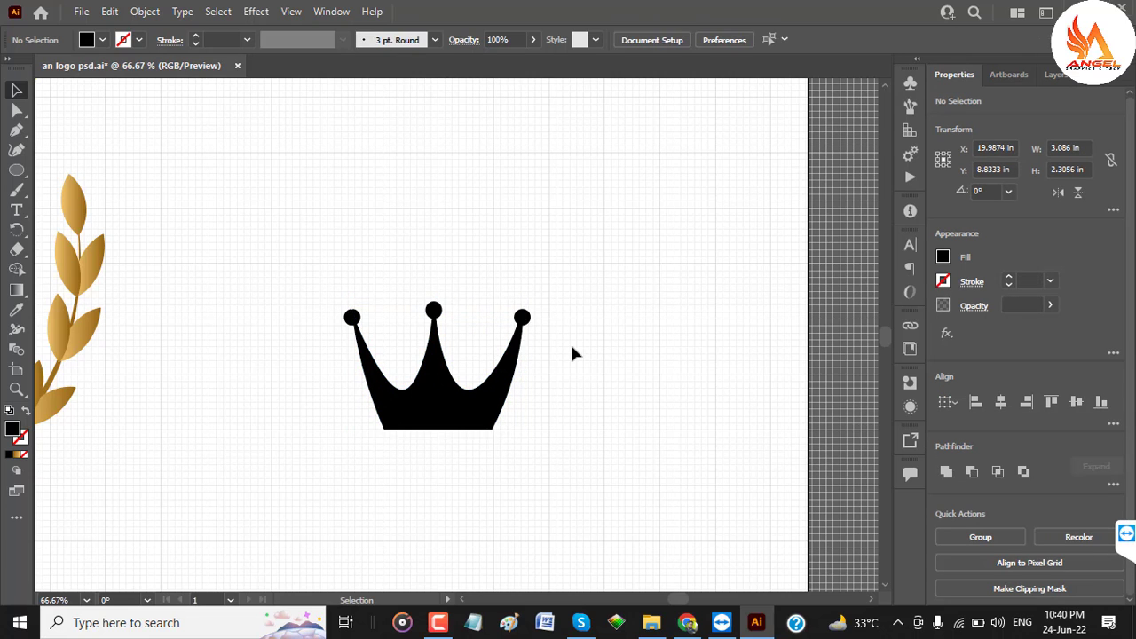
Apply the shield's gold gradient to the crown body and its three circles with the Eyedropper
scroll(571, 354, "down", 2)
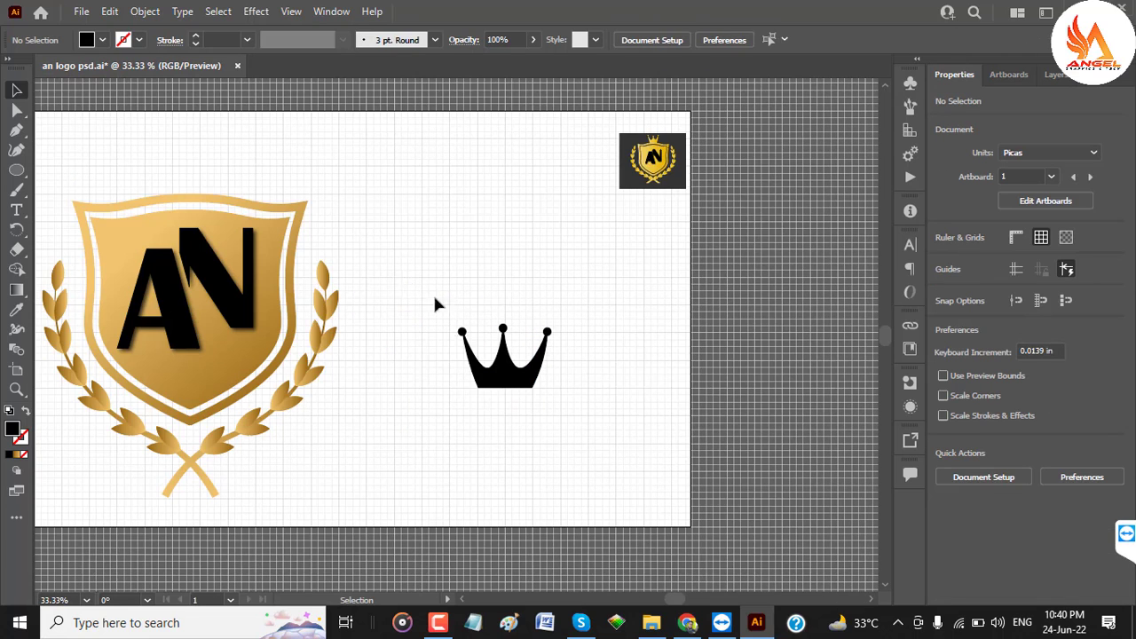
left_click_drag(434, 299, 593, 434)
left_click(16, 309)
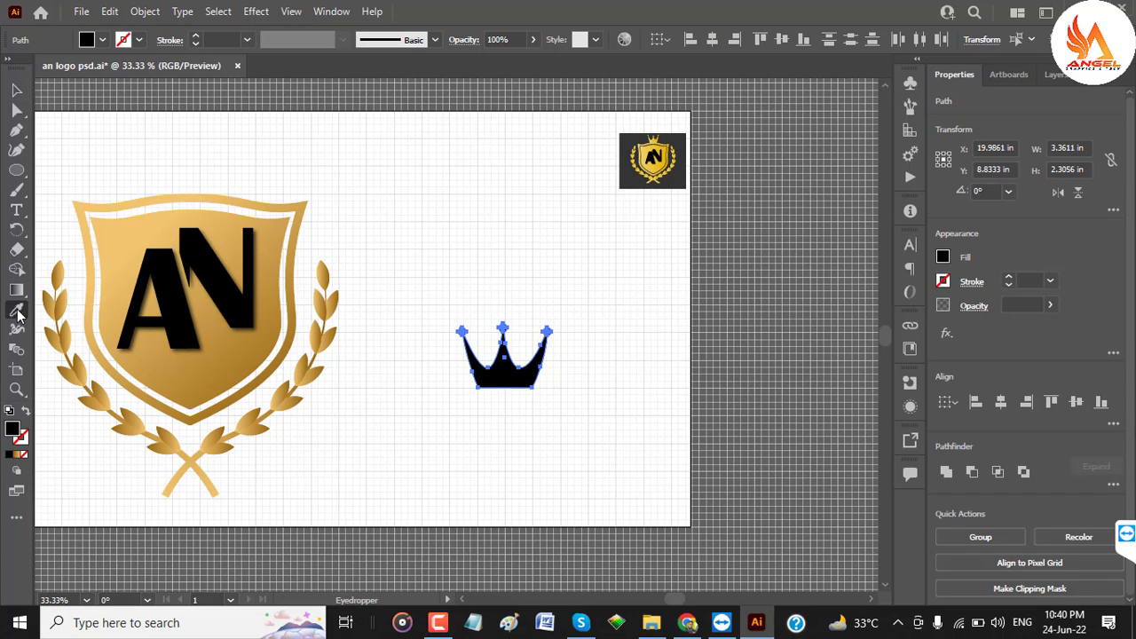
left_click(124, 266)
left_click(16, 90)
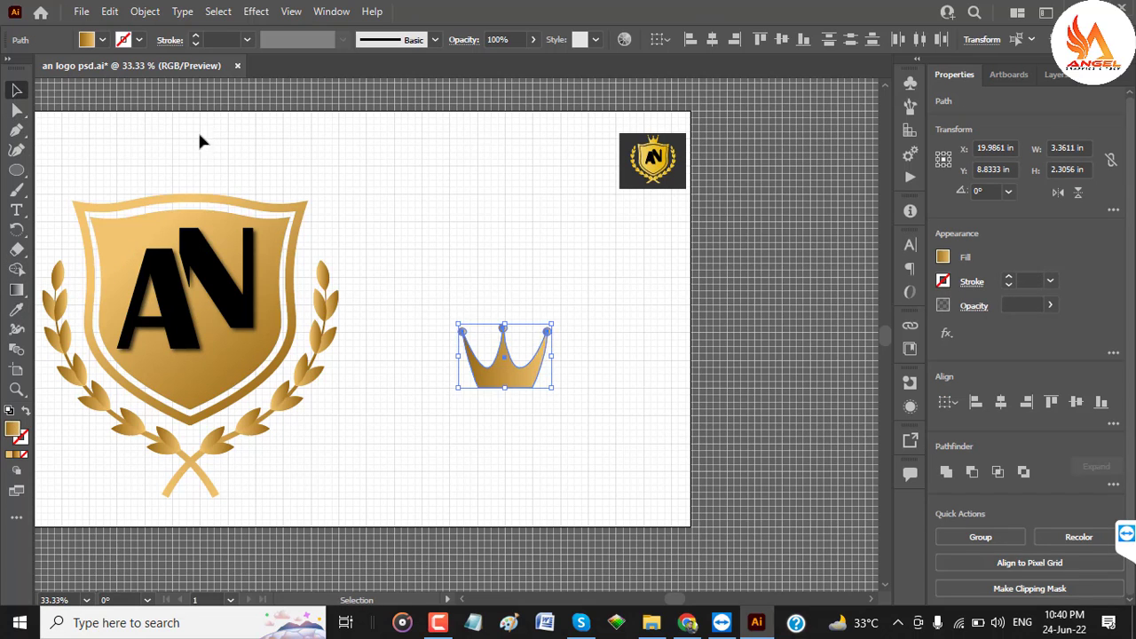
left_click(197, 133)
left_click_drag(498, 379, 184, 190)
left_click(383, 242)
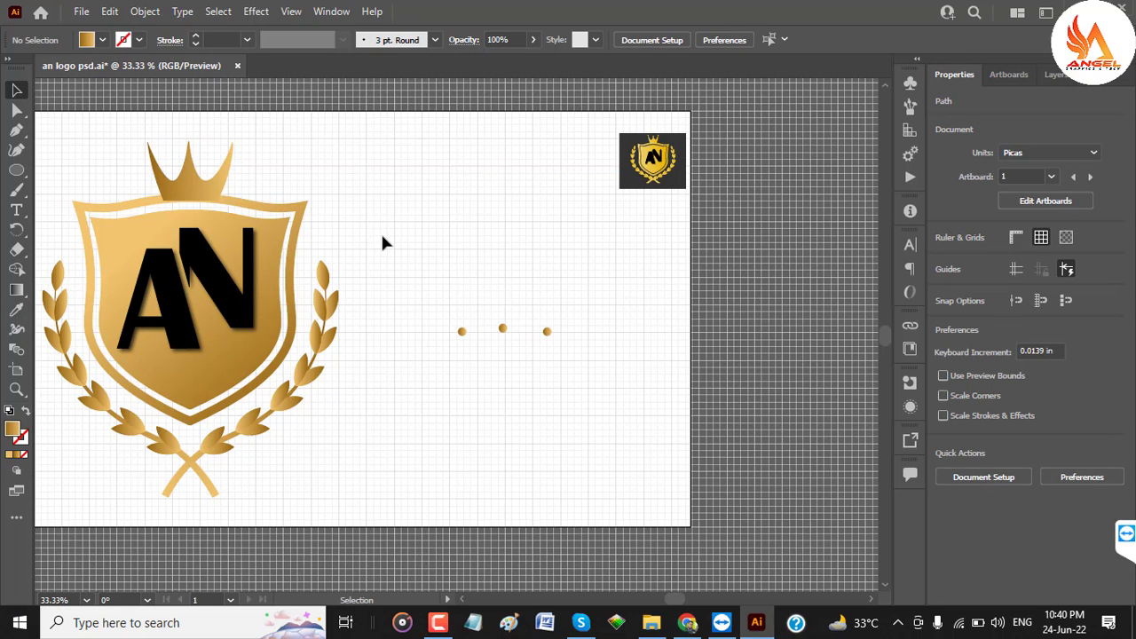
scroll(383, 237, "down", 2)
key("ctrl+z")
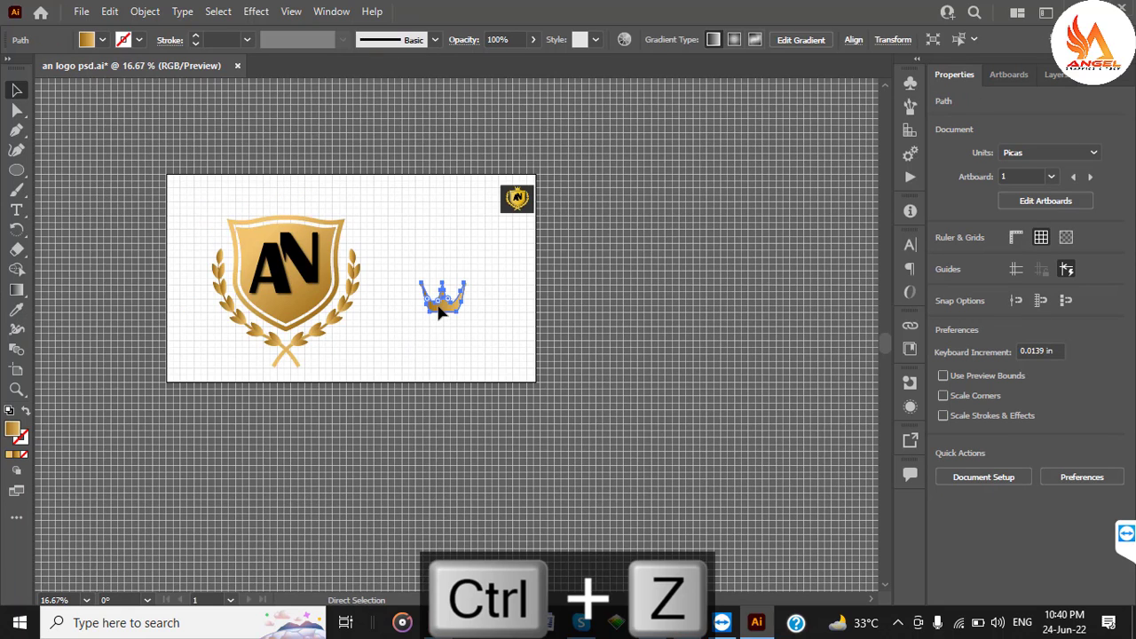
Group the crown with its three circles and place it centred on the shield's top edge
left_click_drag(408, 249, 501, 371)
key("ctrl+g")
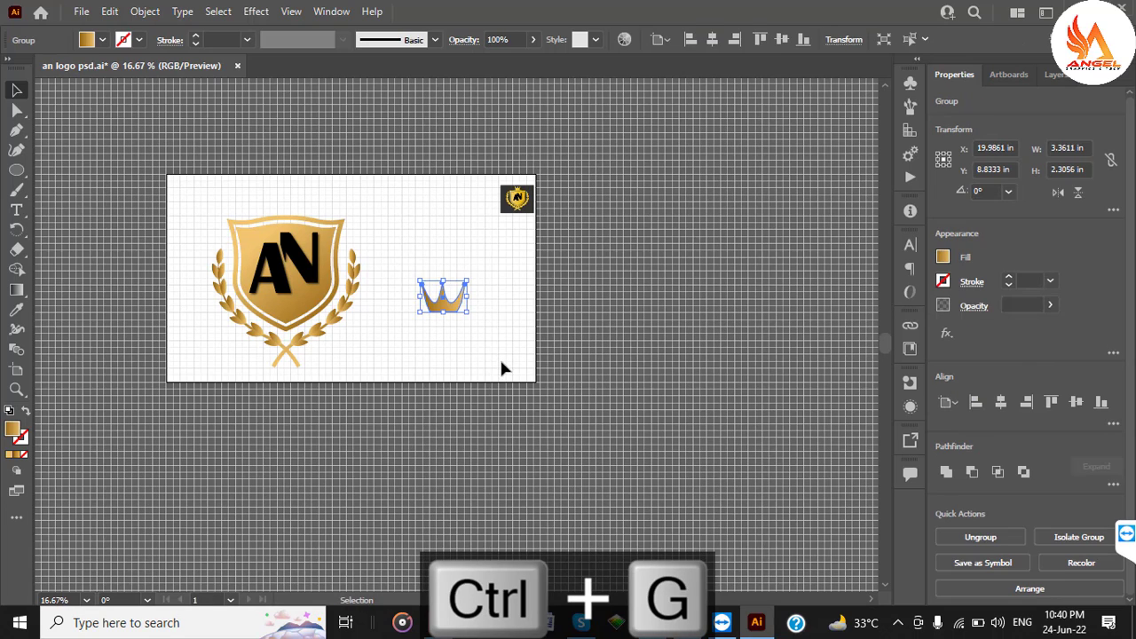
left_click(503, 370)
left_click_drag(447, 313, 290, 215)
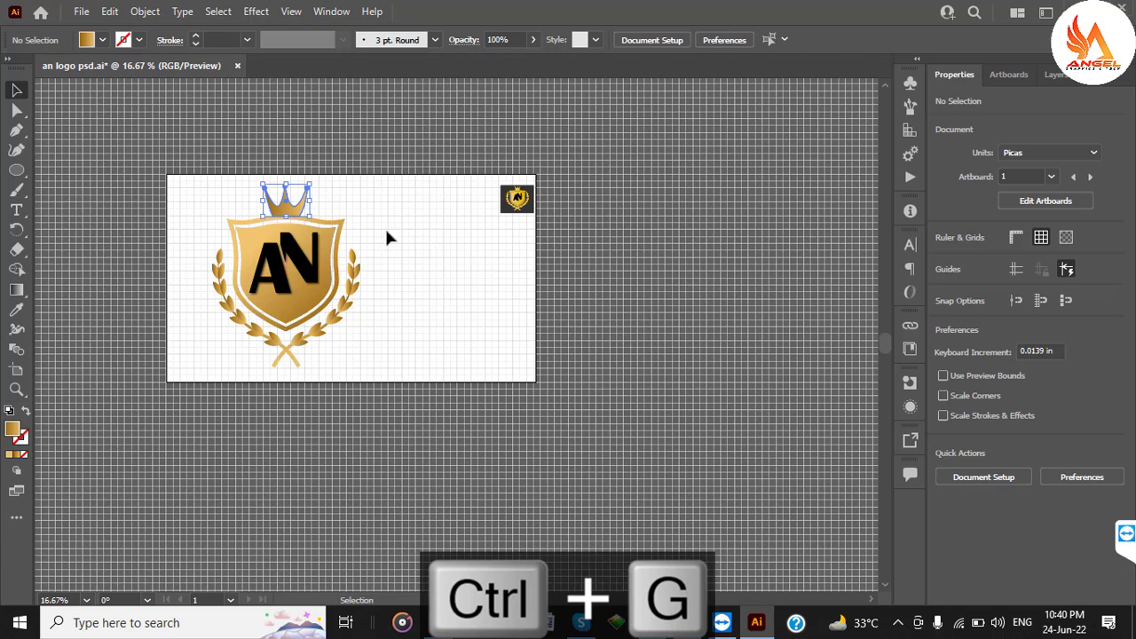
left_click(58, 137)
scroll(223, 201, "up", 1)
scroll(223, 206, "up", 3)
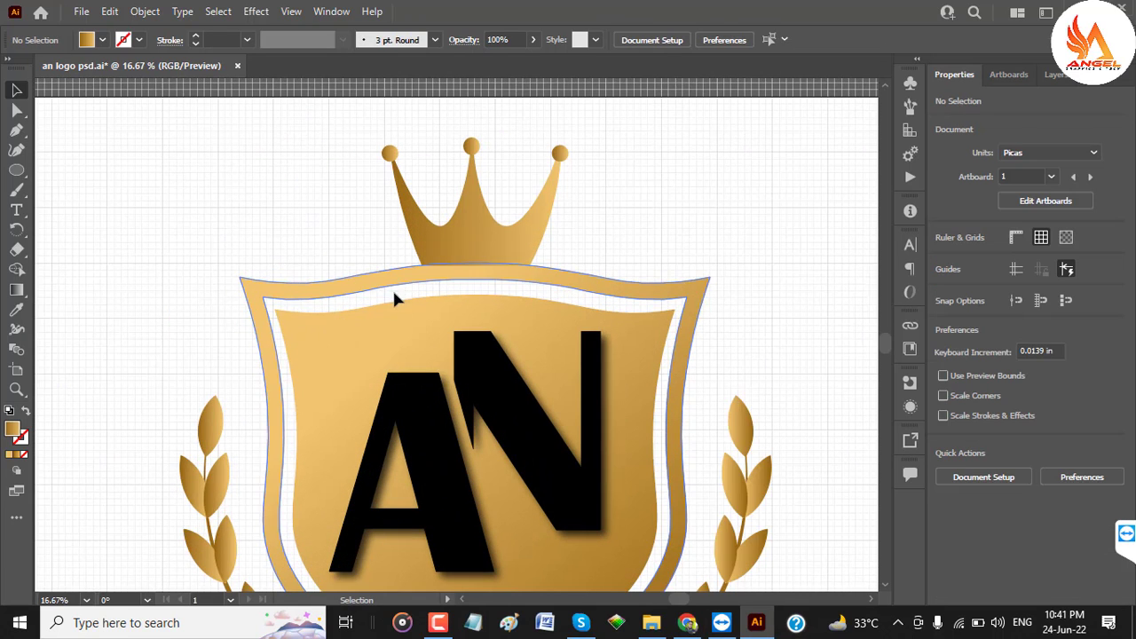
left_click(471, 258)
left_click(317, 220)
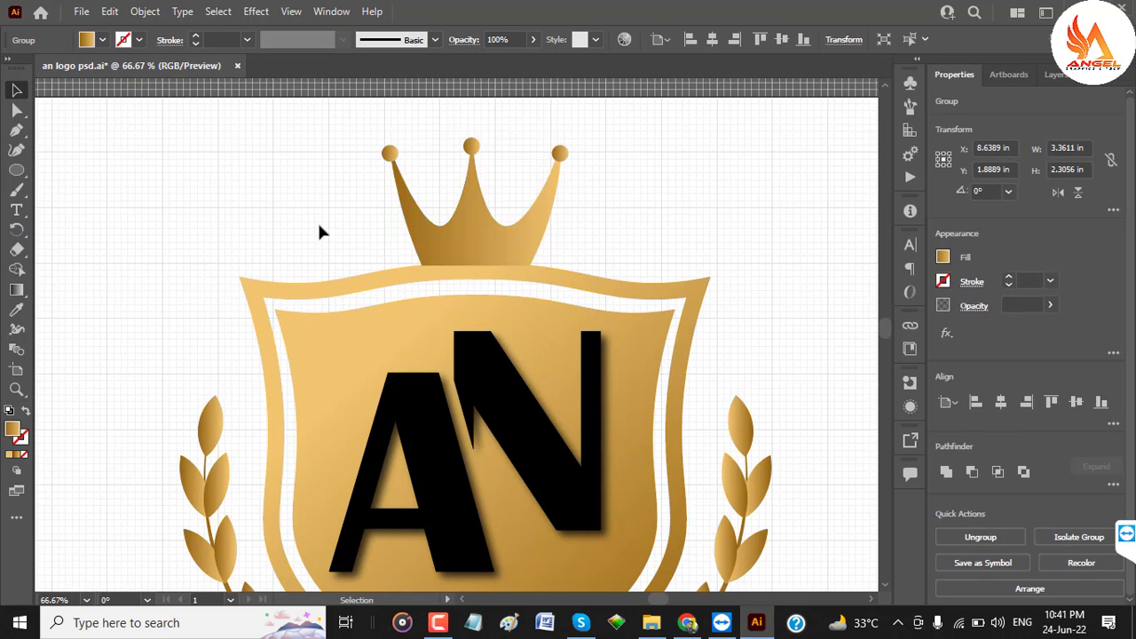
Merge the crown body with the shield's outer gold border into one shape using the Shape Builder tool on the whole logo
left_click(576, 303)
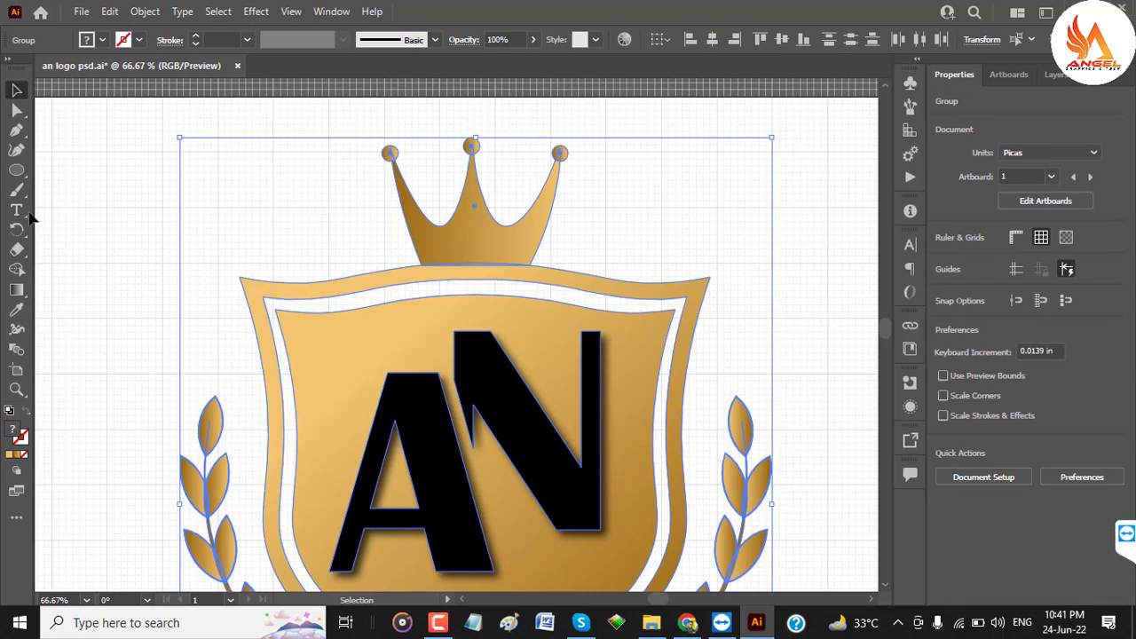
left_click(17, 269)
mouse_move(493, 243)
left_mouse_down()
mouse_move(495, 282)
mouse_move(510, 284)
left_mouse_up()
key("ctrl+z")
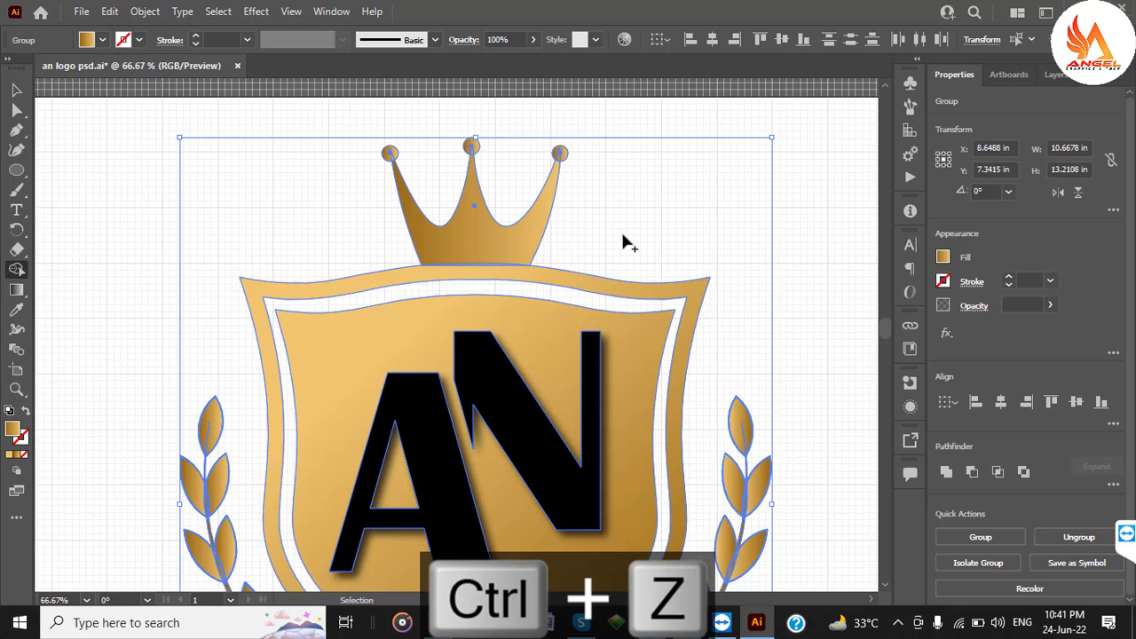
scroll(518, 232, "up", 3)
mouse_move(397, 293)
left_mouse_down()
mouse_move(401, 343)
mouse_move(410, 275)
left_mouse_up()
scroll(408, 271, "down", 2)
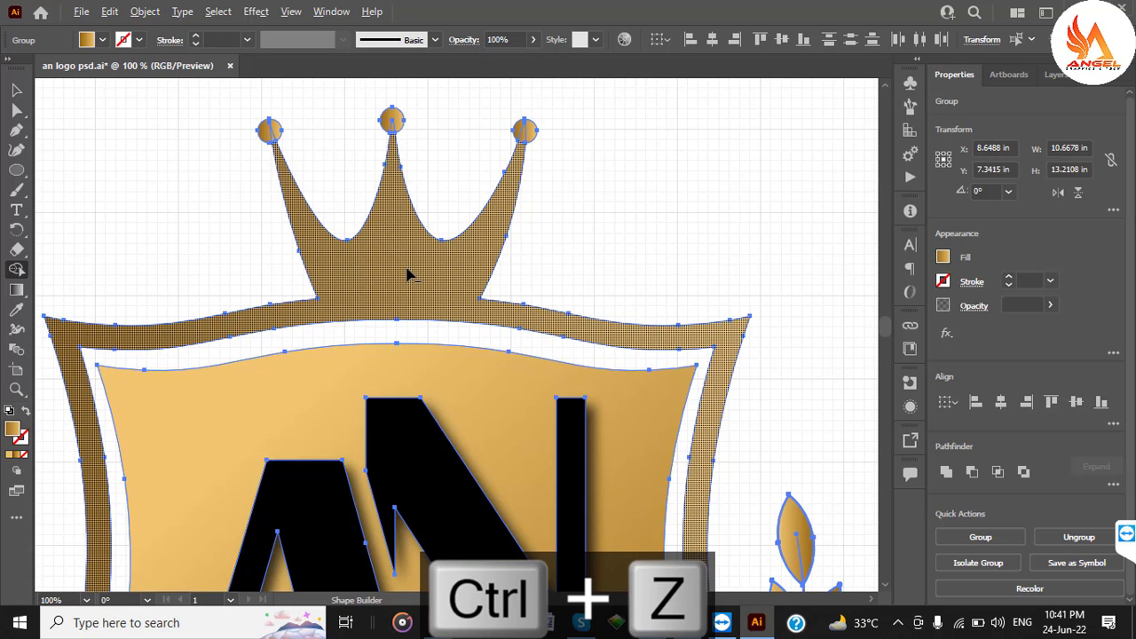
scroll(408, 273, "down", 1)
key("v")
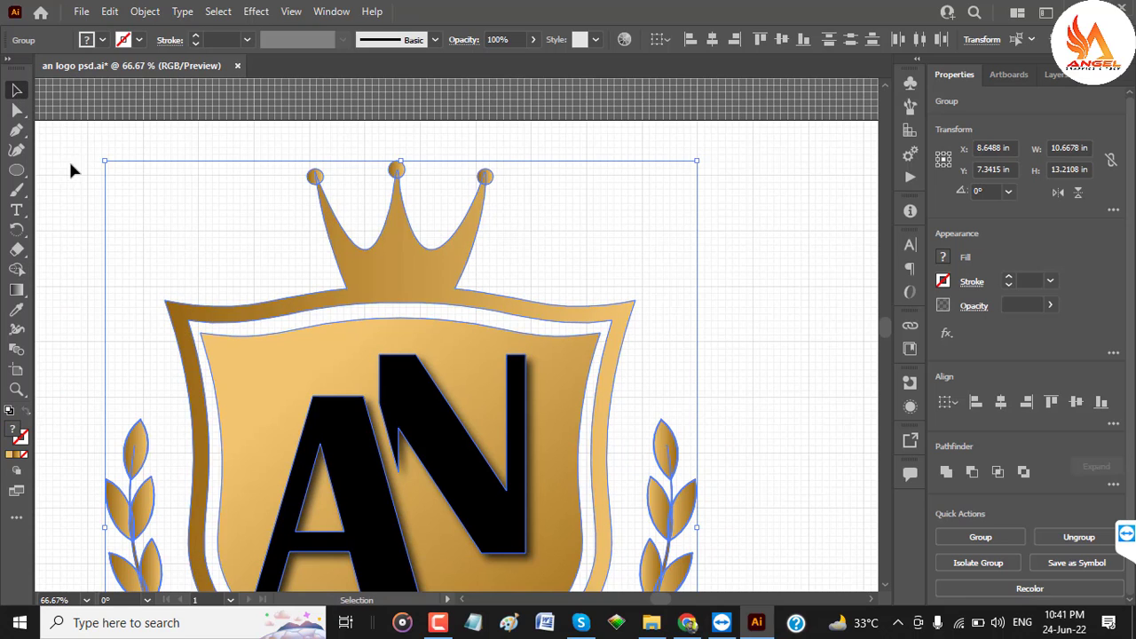
scroll(147, 178, "down", 2)
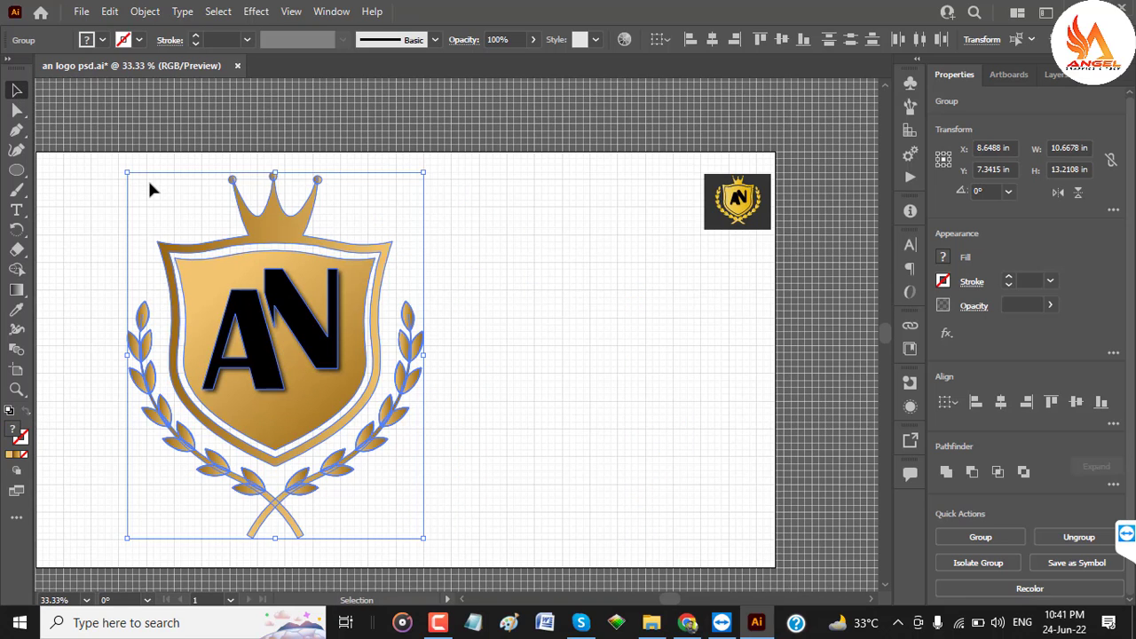
left_click(470, 270)
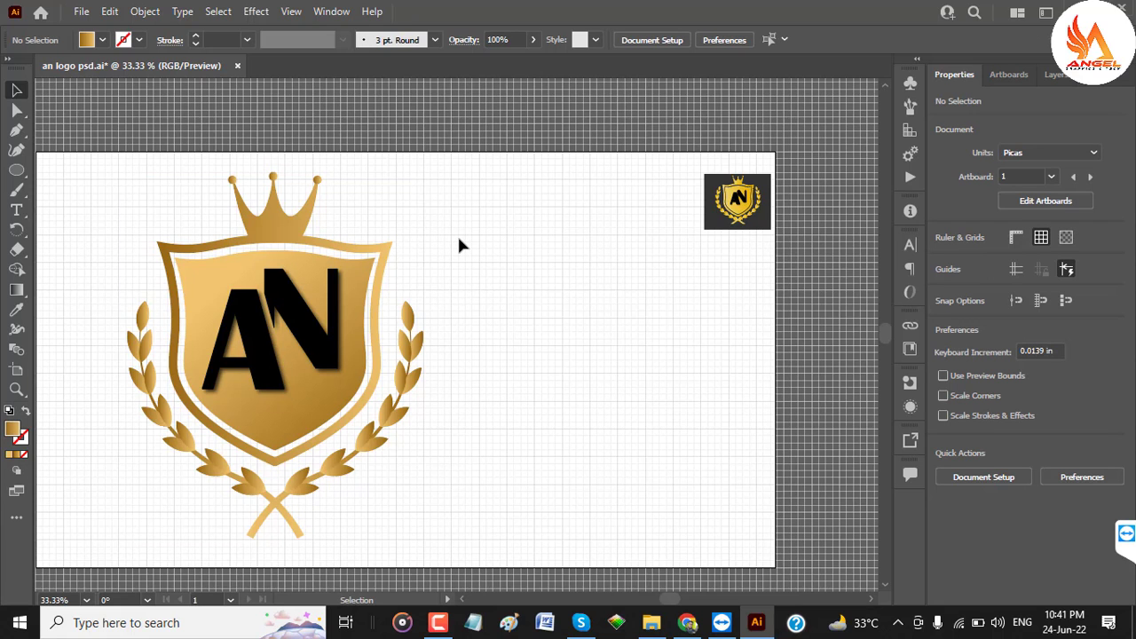
scroll(458, 245, "down", 1)
scroll(459, 244, "up", 1)
scroll(459, 244, "down", 1)
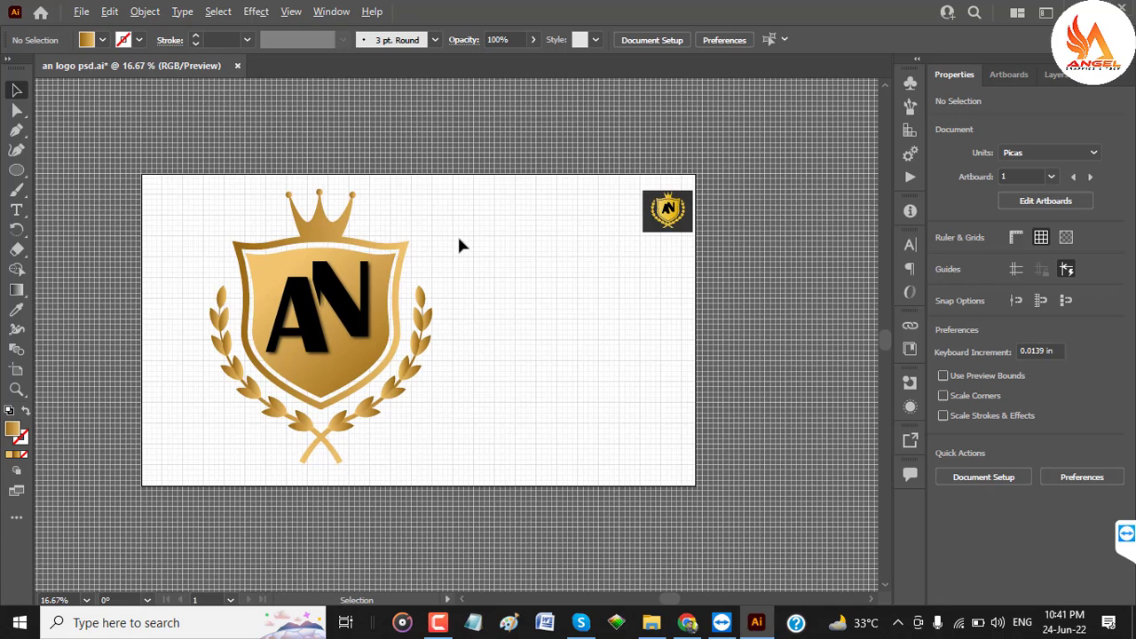